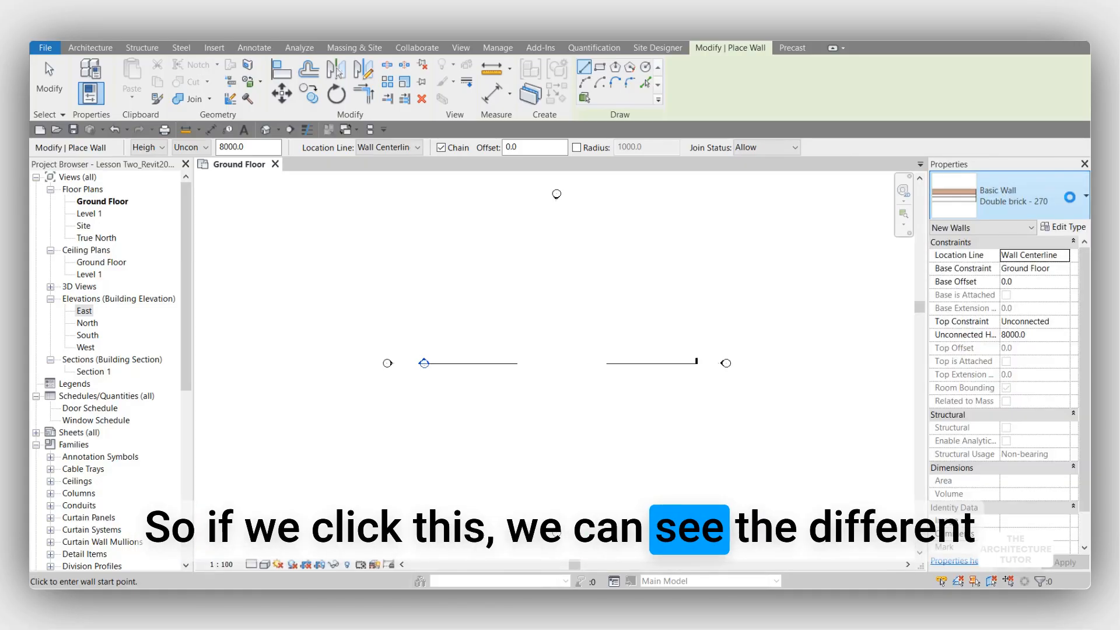
click(1069, 197)
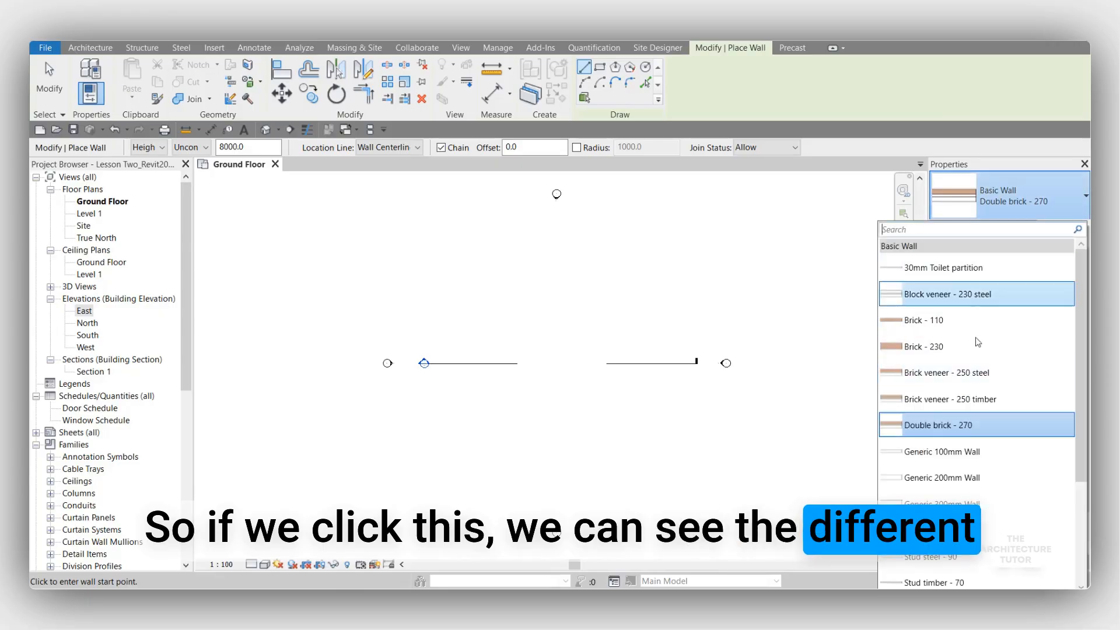
click(953, 148)
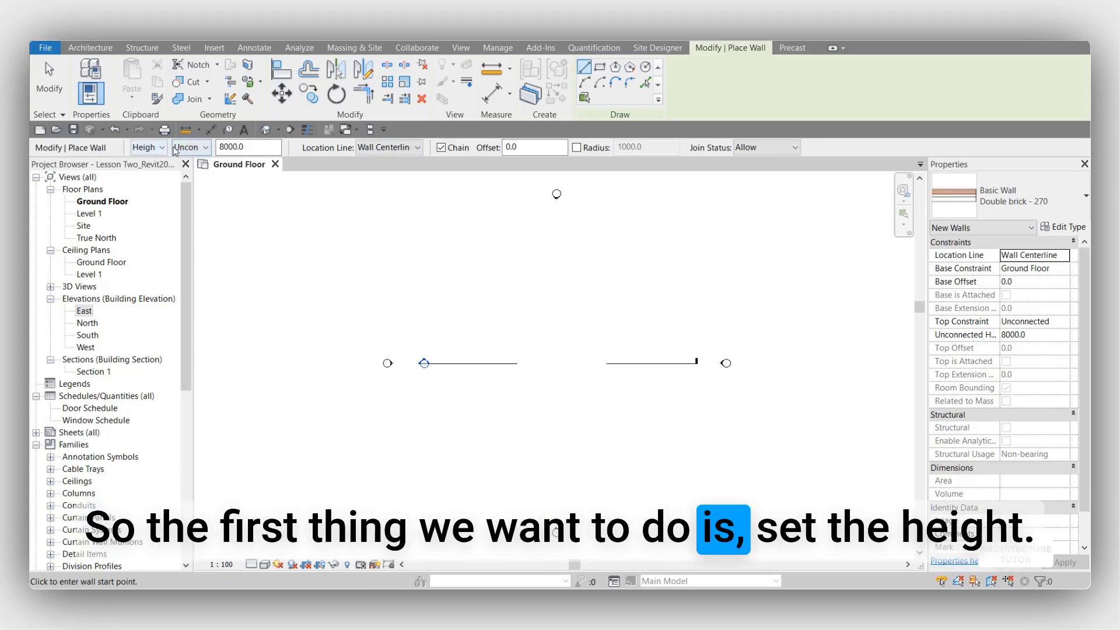
Step: Set the new walls' height up to Level 1 and their location line to Finish Face: Exterior
click(200, 149)
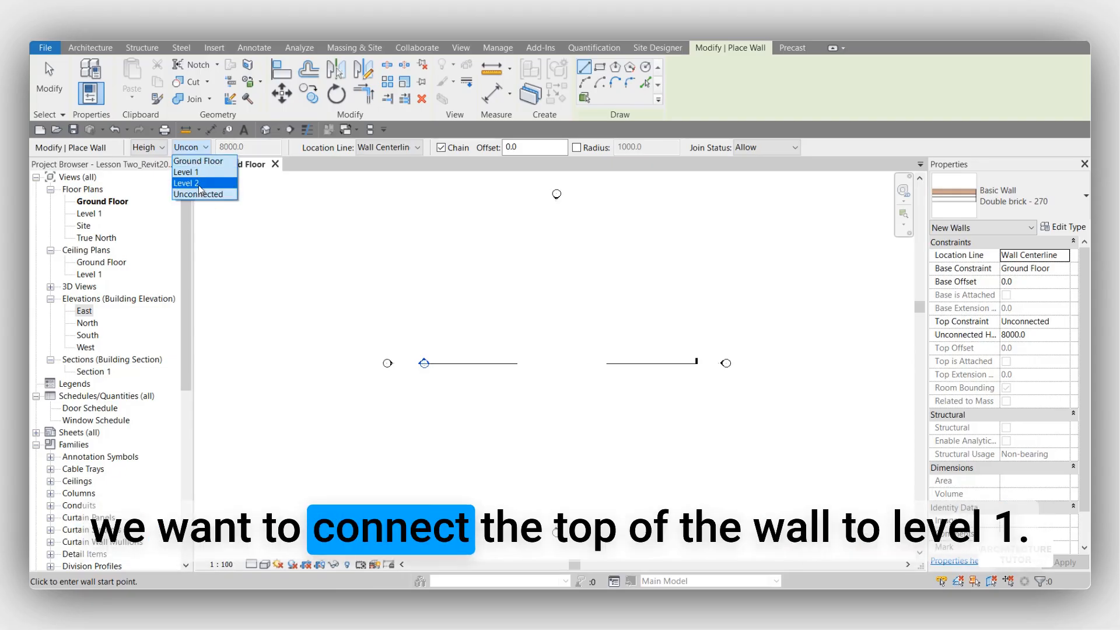
click(202, 174)
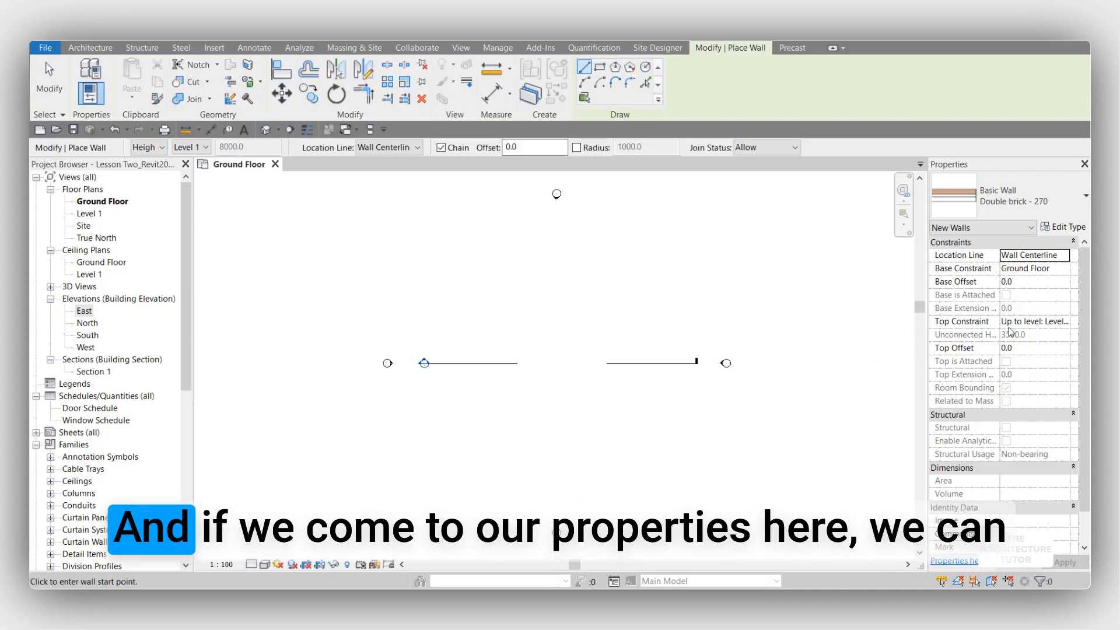
click(1064, 325)
click(1027, 356)
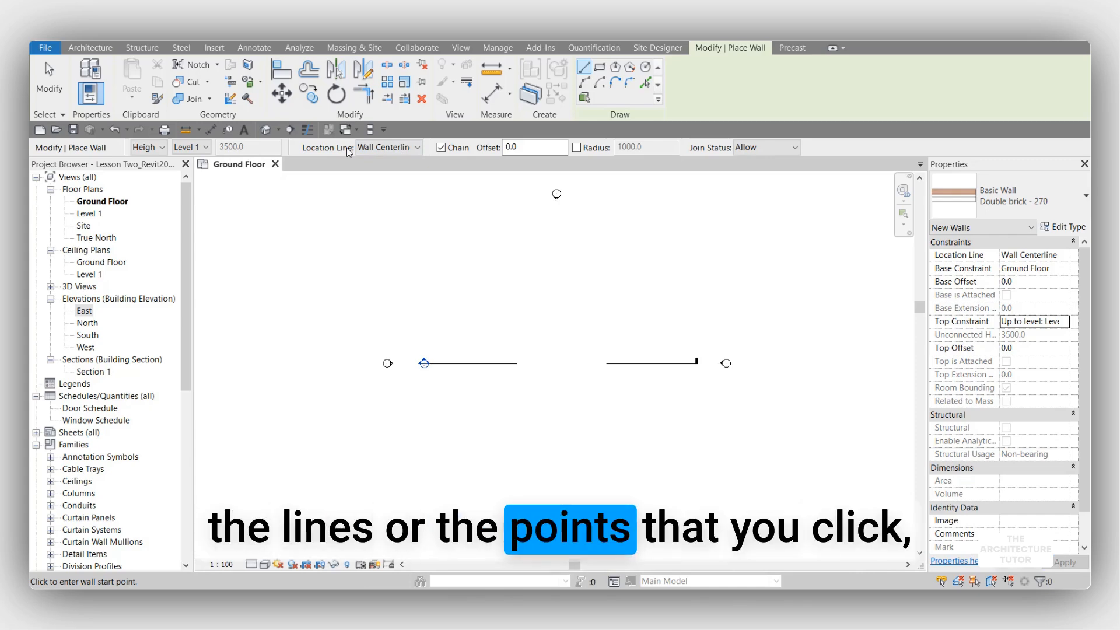
click(412, 149)
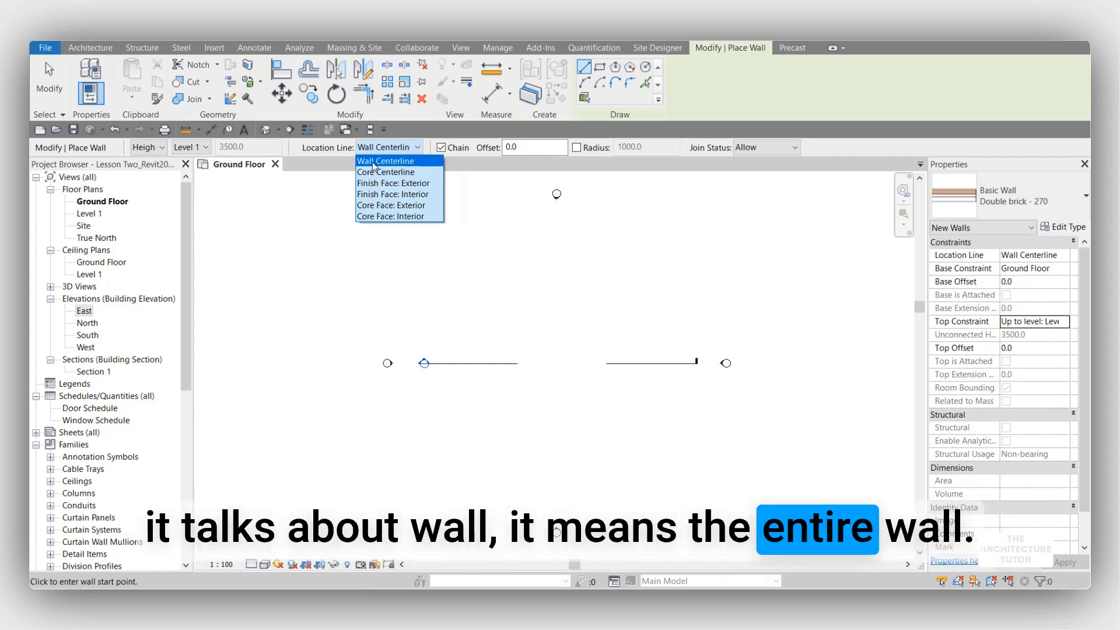
click(410, 185)
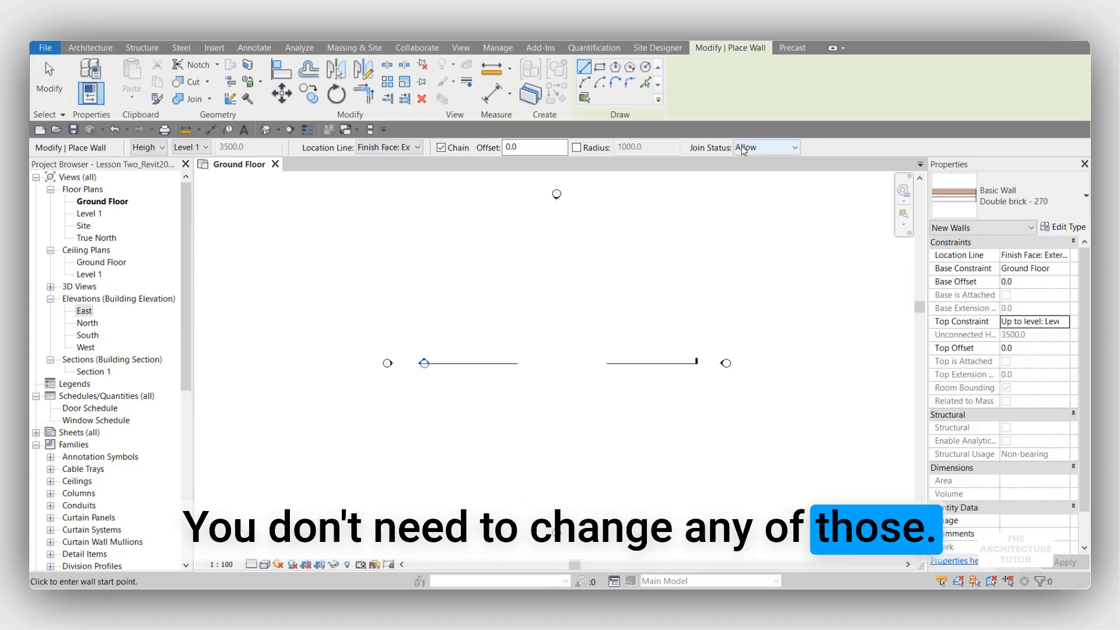
Step: Choose the basic wall type Brick veneer - 250 timber for the new walls
click(1018, 201)
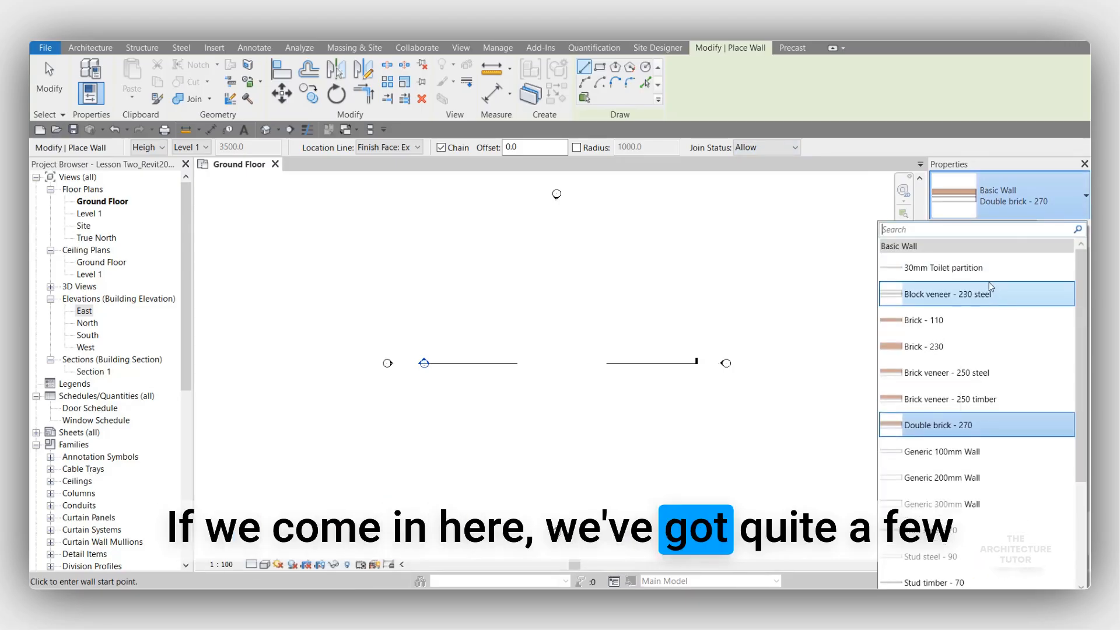
scroll(978, 378, down, 1)
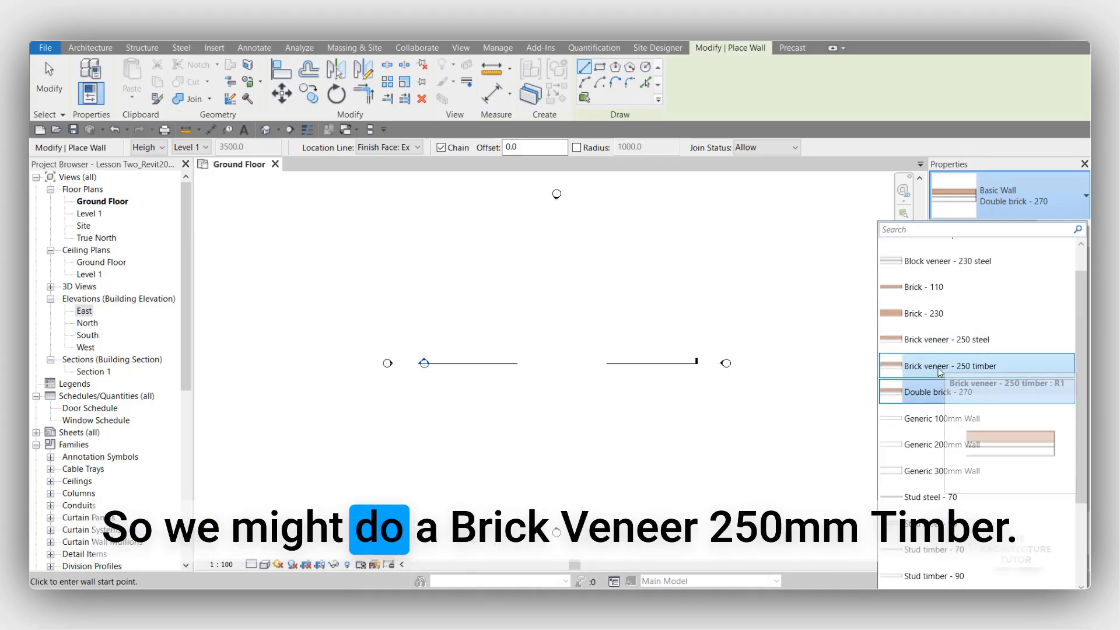
click(974, 366)
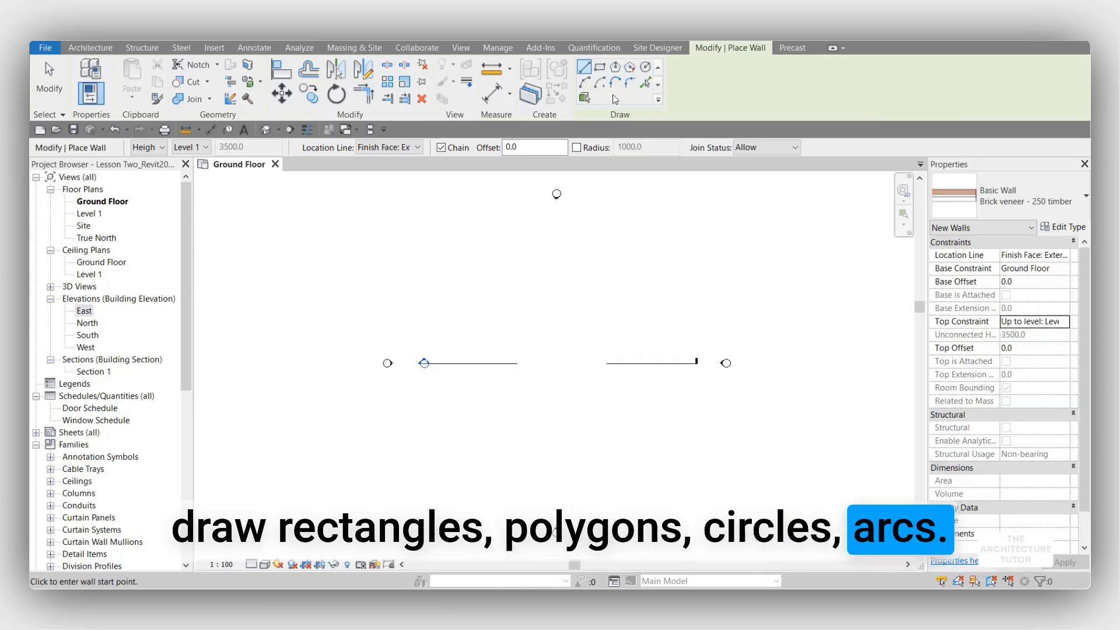
Step: Draw a straight horizontal wall 10000 mm long in the Ground Floor plan, with its interior side facing the bottom of the page
click(585, 68)
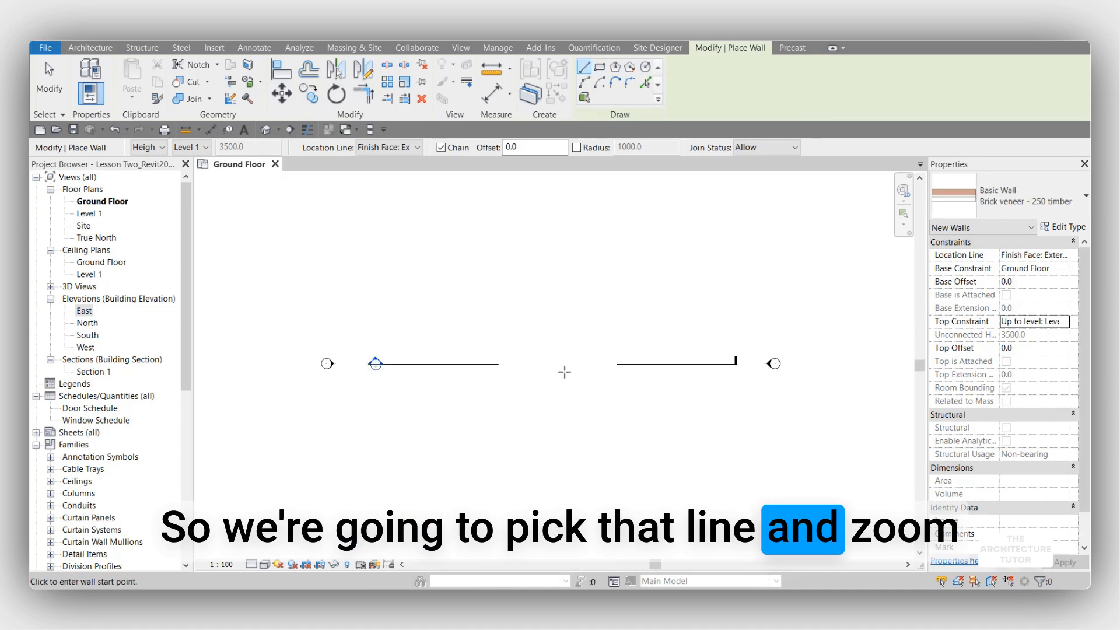
scroll(564, 372, up, 3)
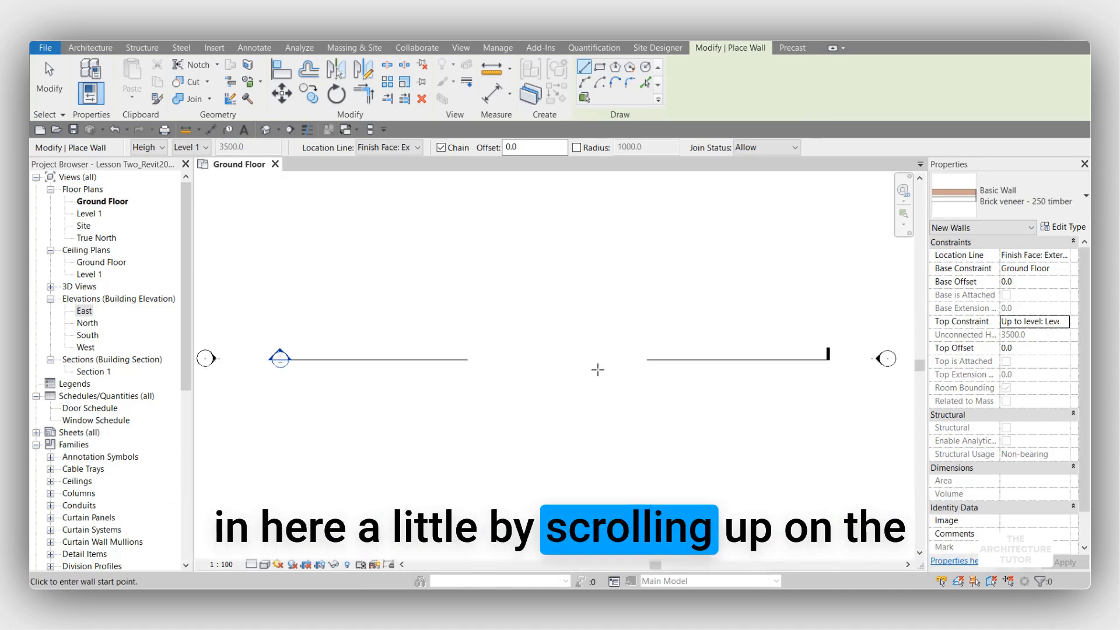
scroll(598, 370, up, 1)
middle_drag(589, 385, 565, 403)
scroll(470, 348, up, 1)
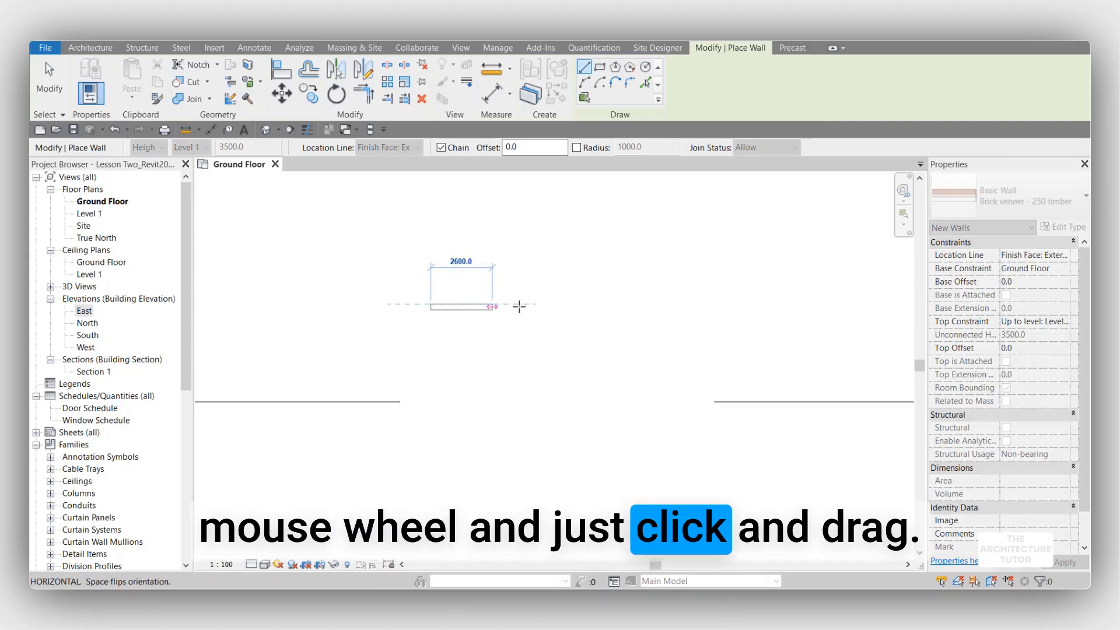
scroll(519, 306, up, 2)
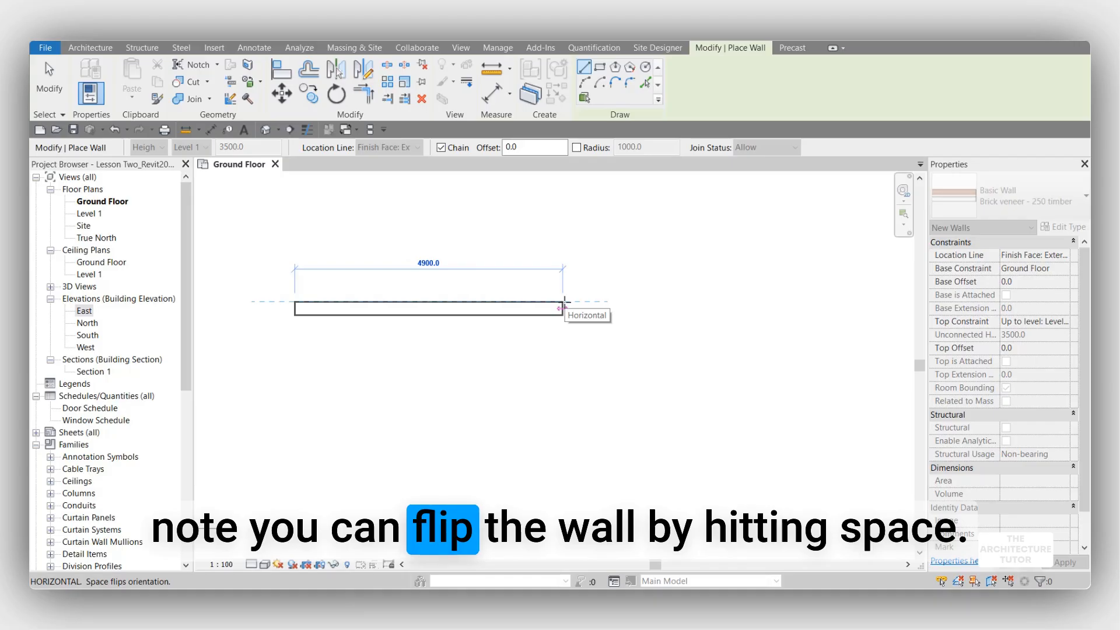
key(space)
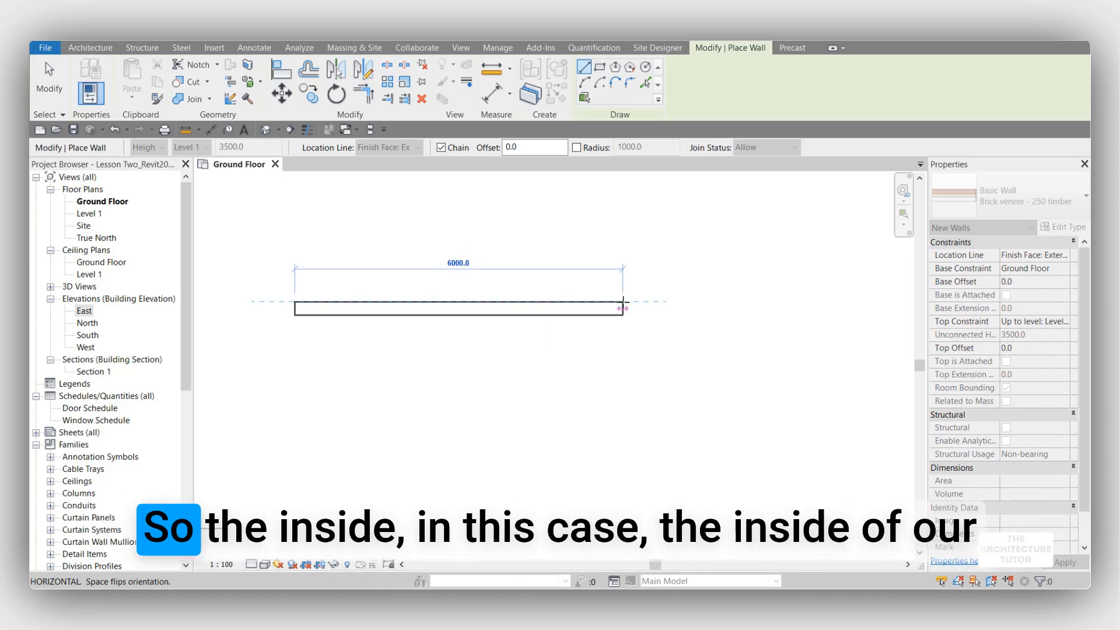
key(space)
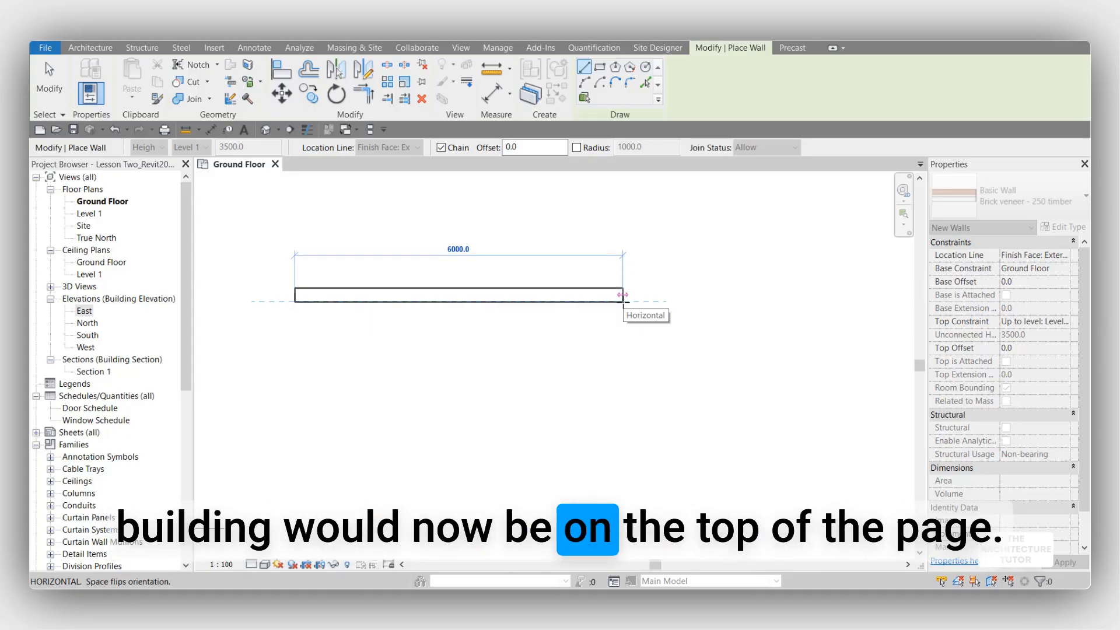
key(space)
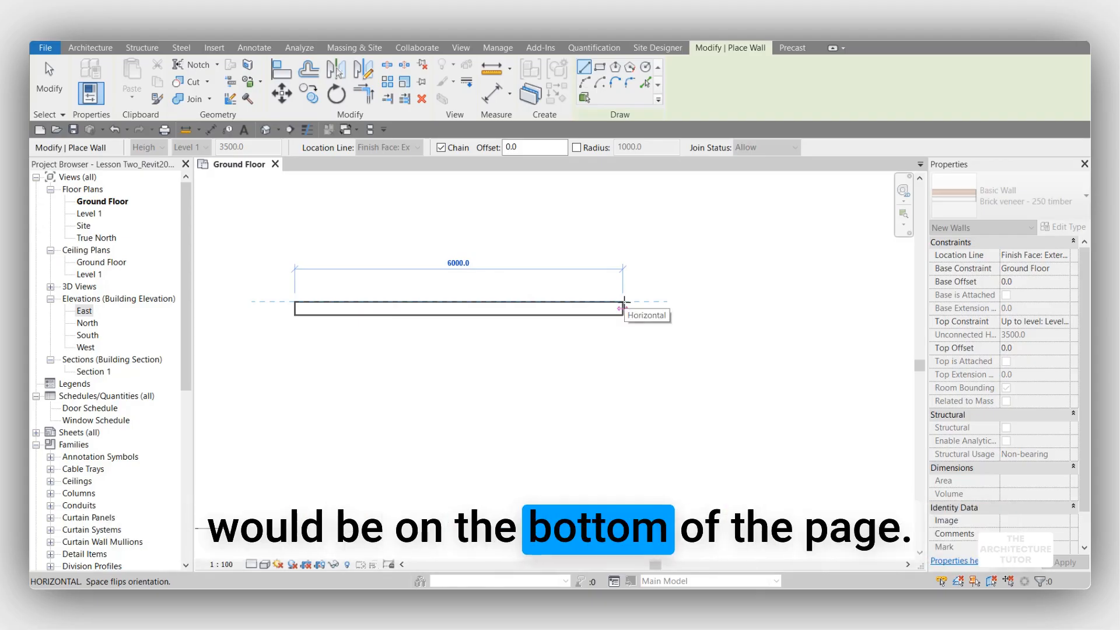
scroll(624, 303, down, 2)
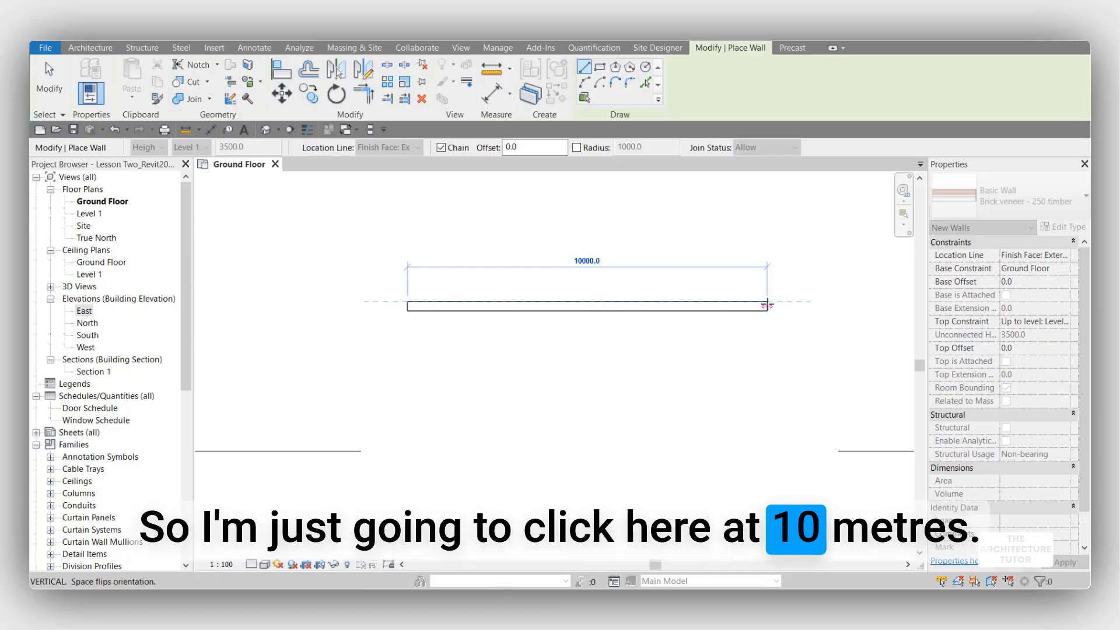
click(767, 304)
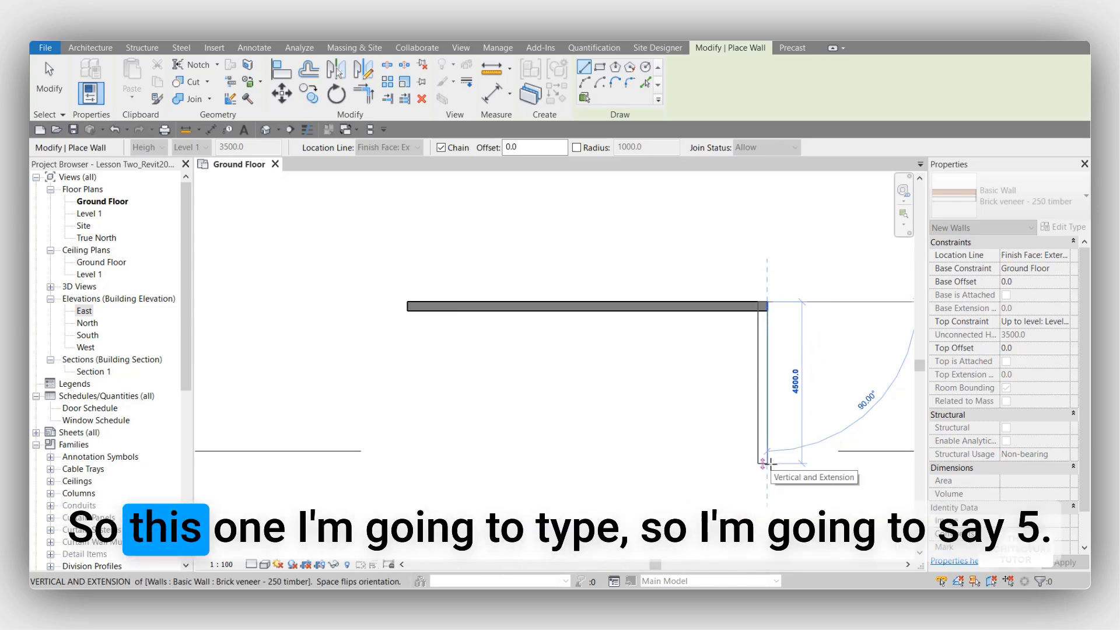
Step: Continue the wall chain downward from the first wall's right end with a vertical wall 5.5 m long
text(5.5)
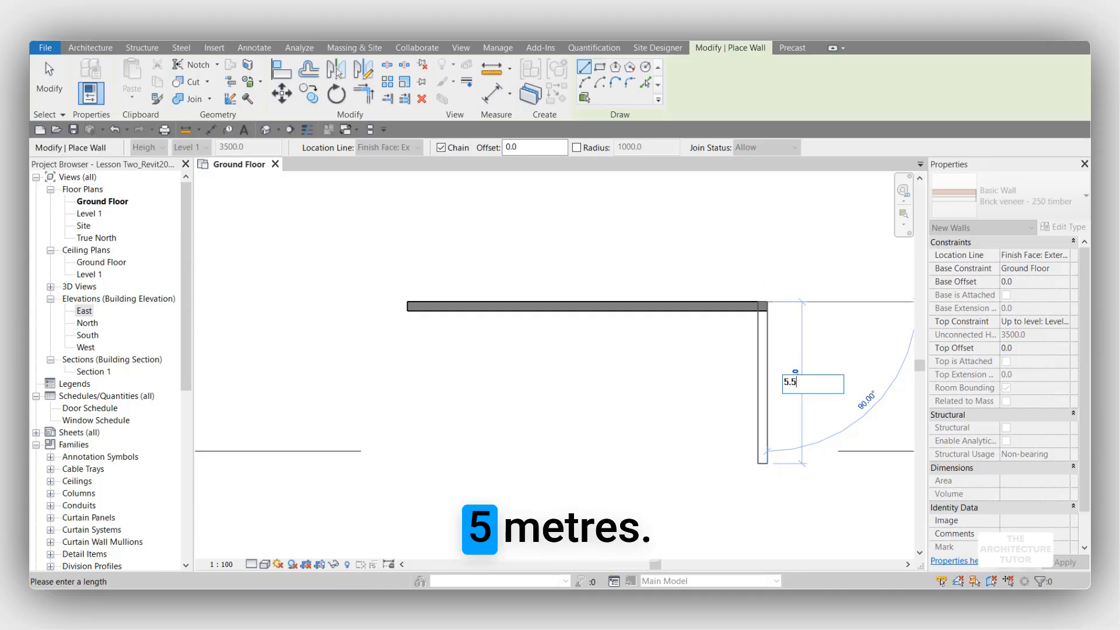
text(m)
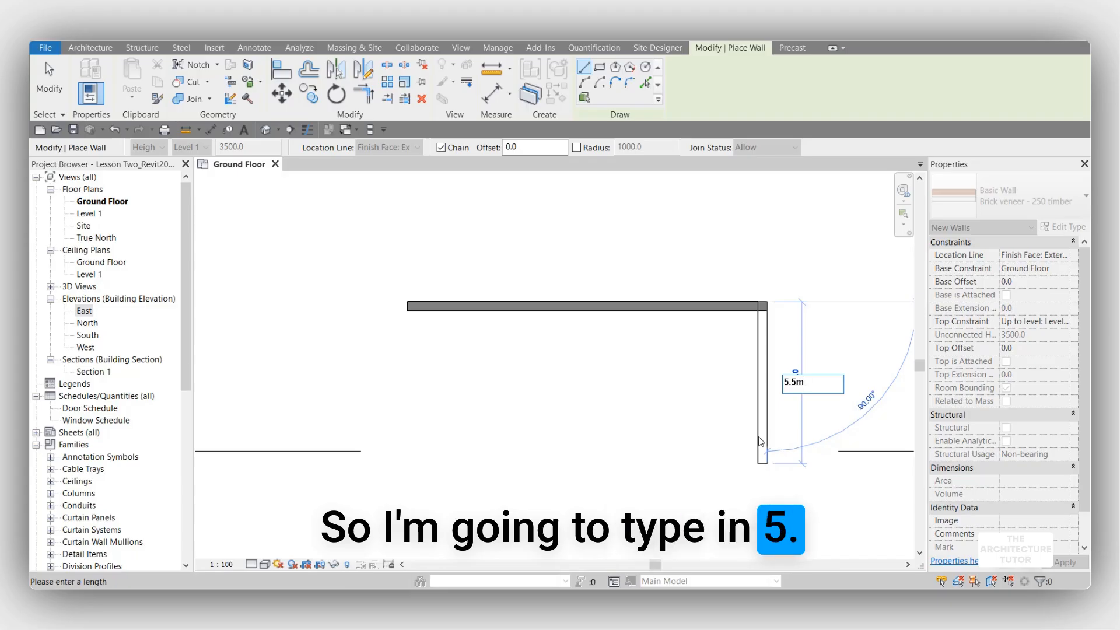
key(Return)
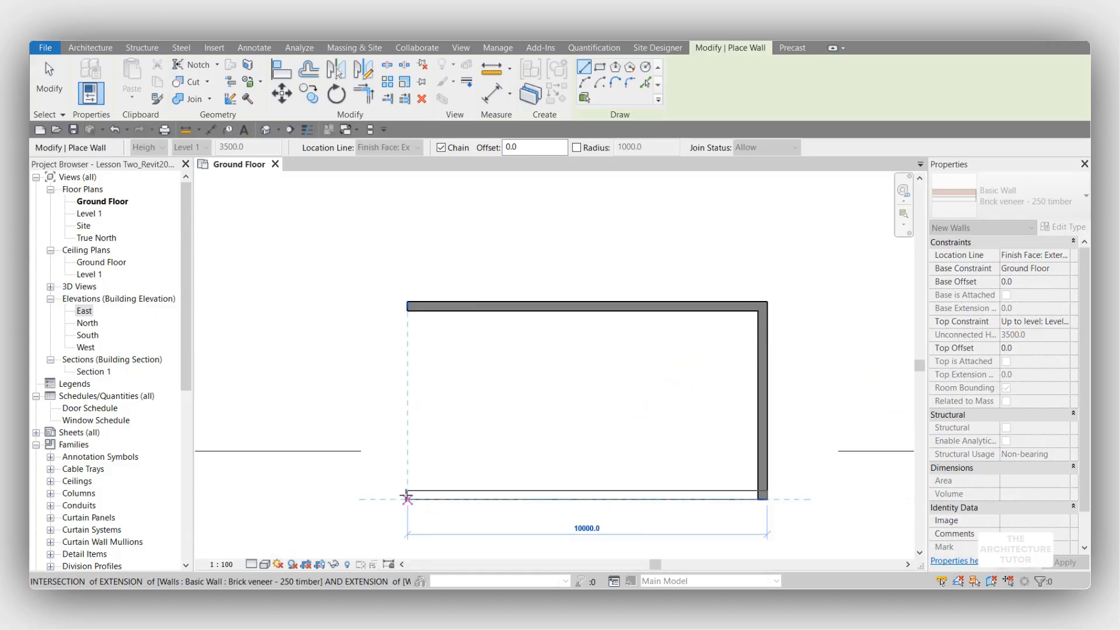
Step: Close the rectangle with a 10000 mm lower wall and a vertical wall back up to the starting corner, and exit the Wall command
click(407, 494)
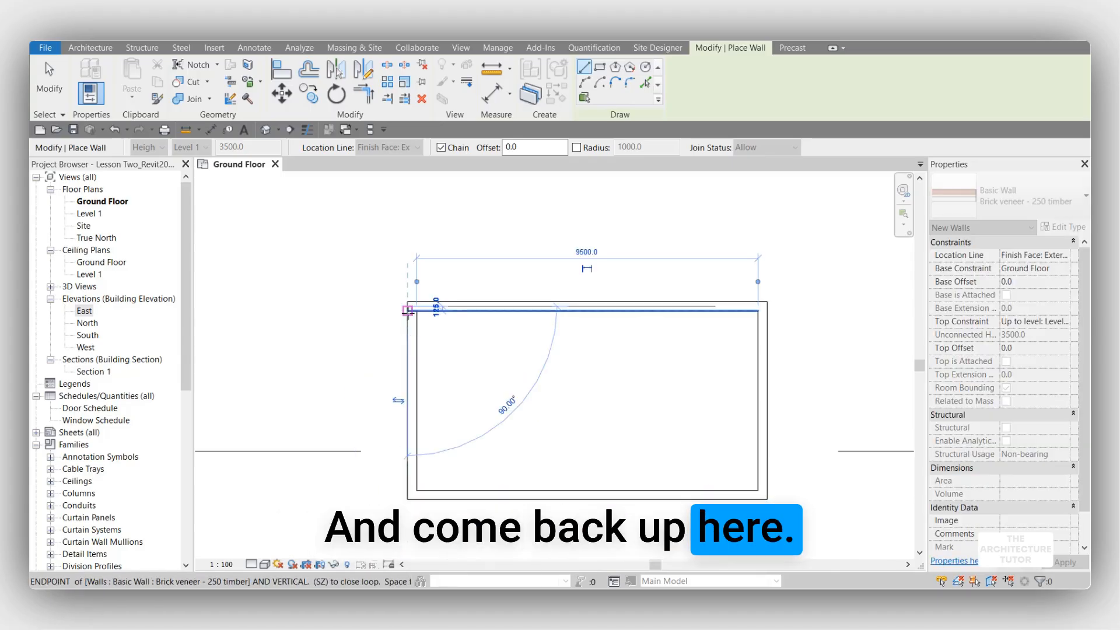
click(407, 310)
key(Escape)
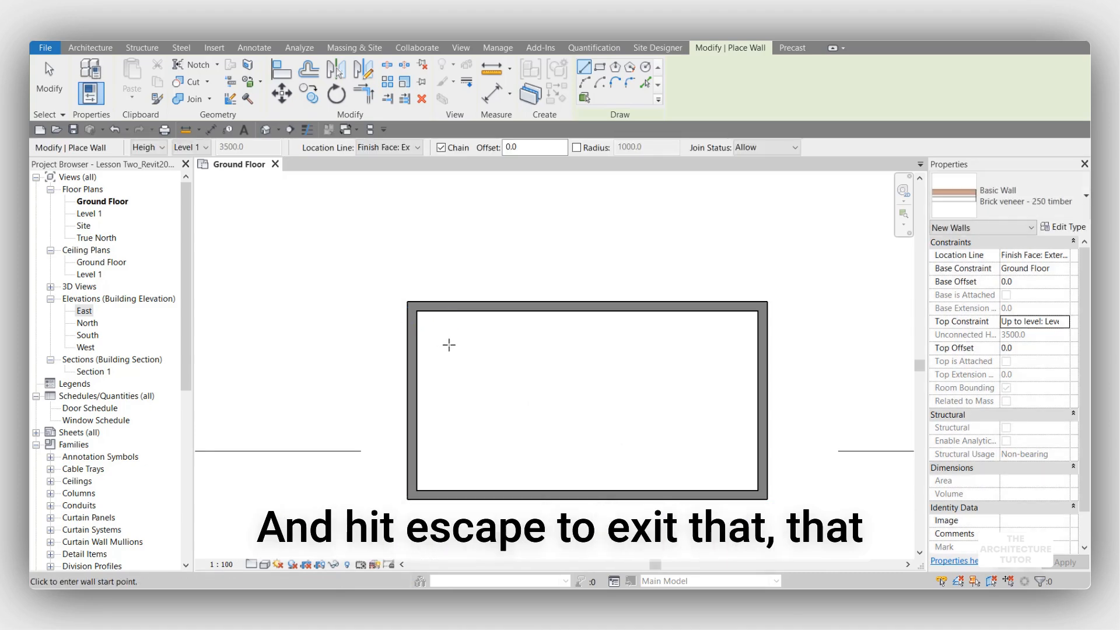
key(Escape)
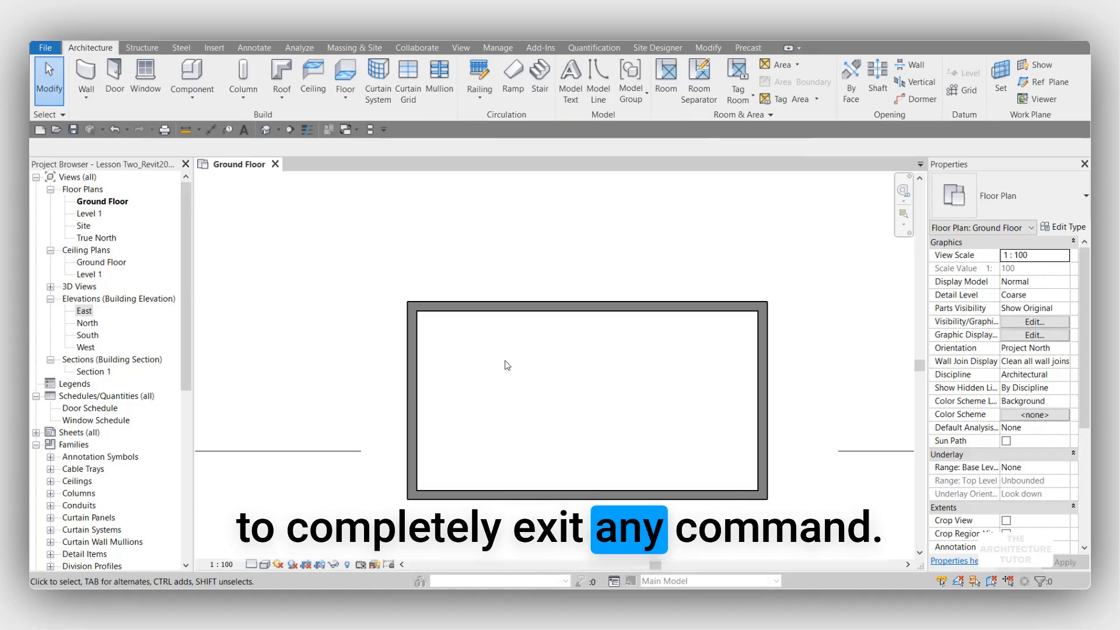
Step: Select the upper and lower walls one at a time to check that they are individual elements, and clear the selection
middle_drag(546, 349, 521, 331)
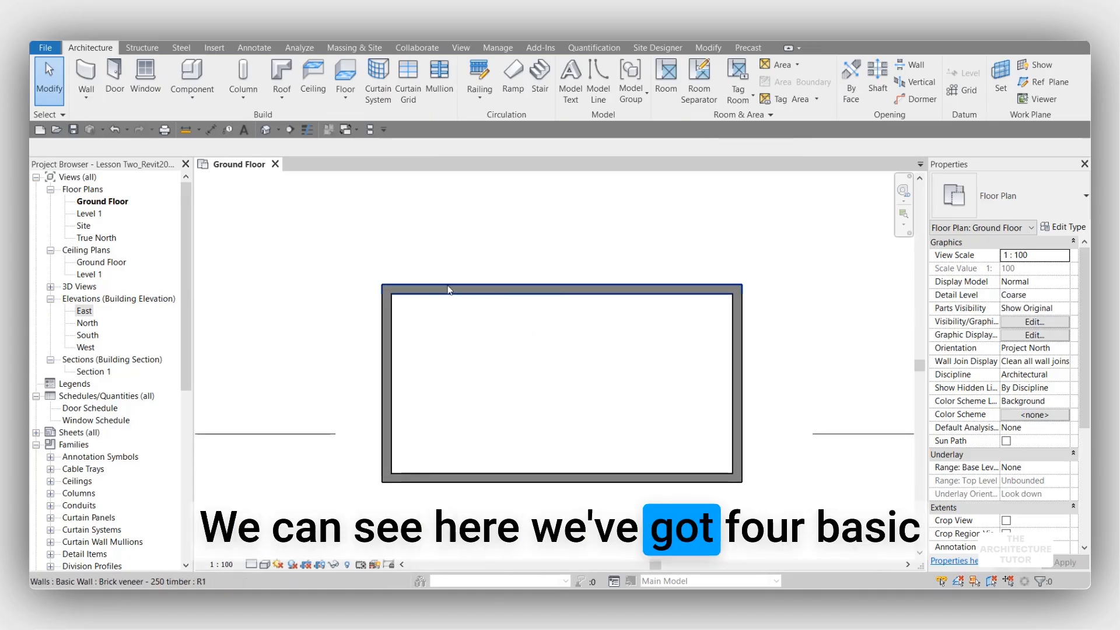
click(455, 301)
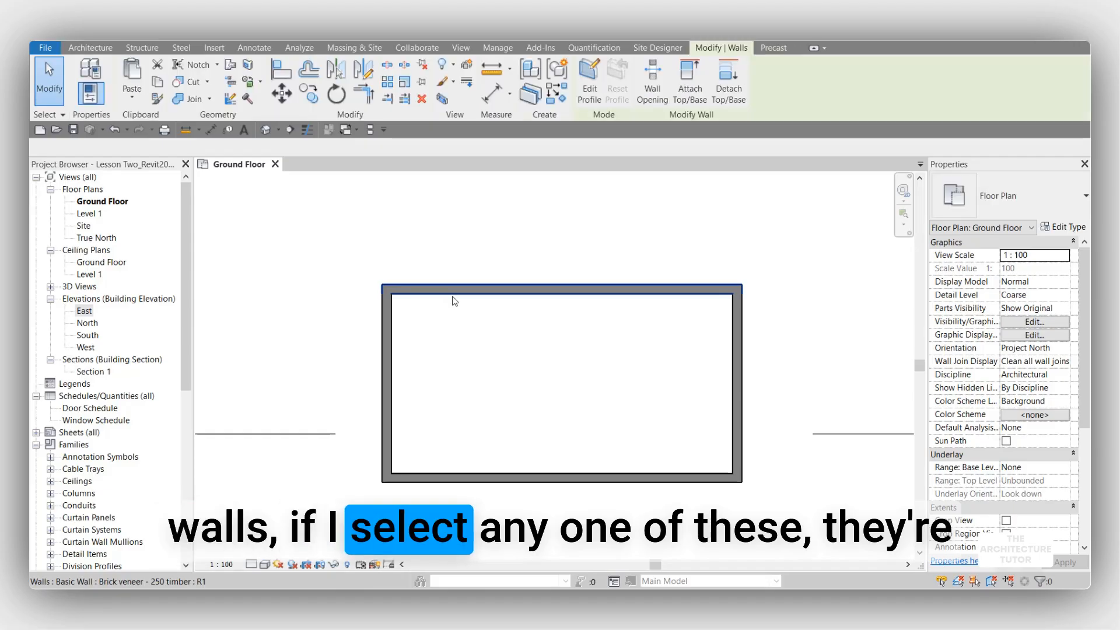
click(680, 482)
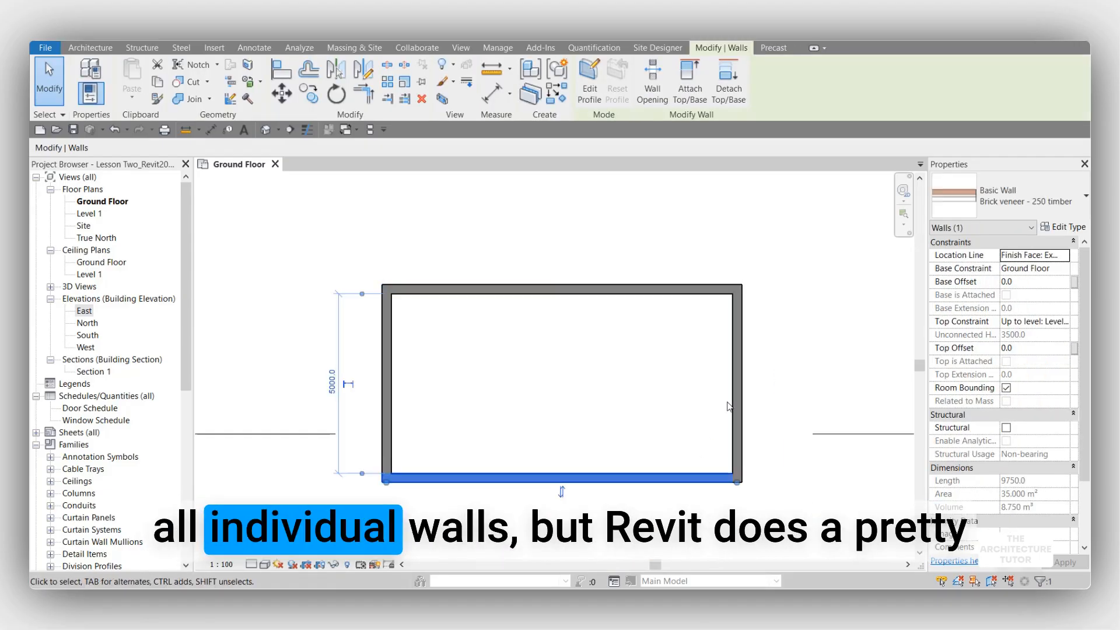
click(719, 325)
scroll(721, 324, up, 1)
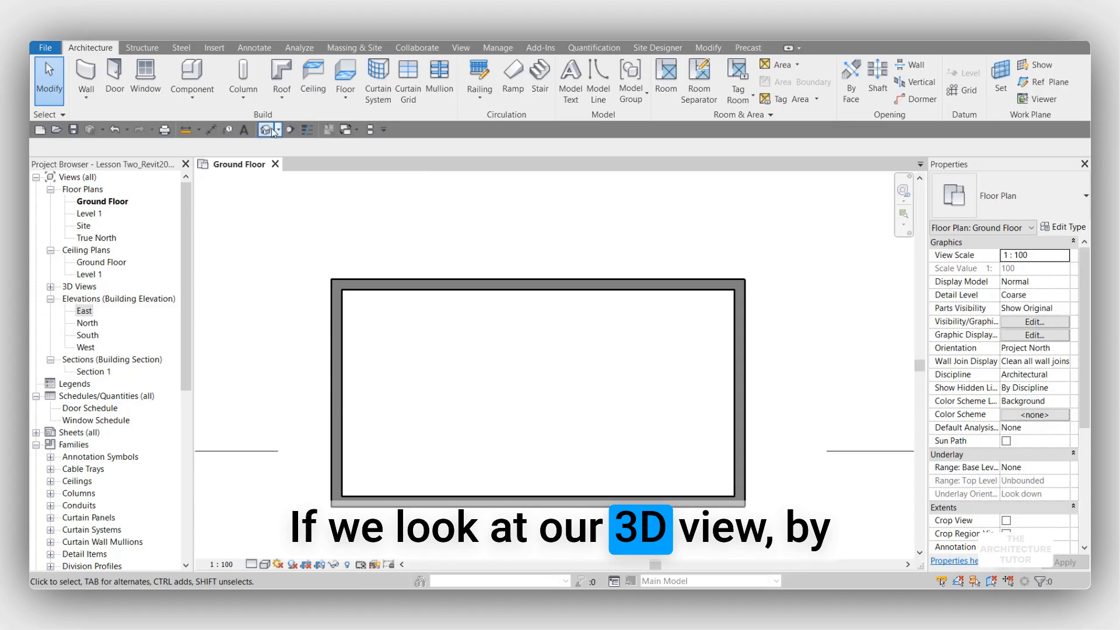
Step: Open the default 3D view and tile it side by side with the Ground Floor plan, making the plan the active view
click(267, 132)
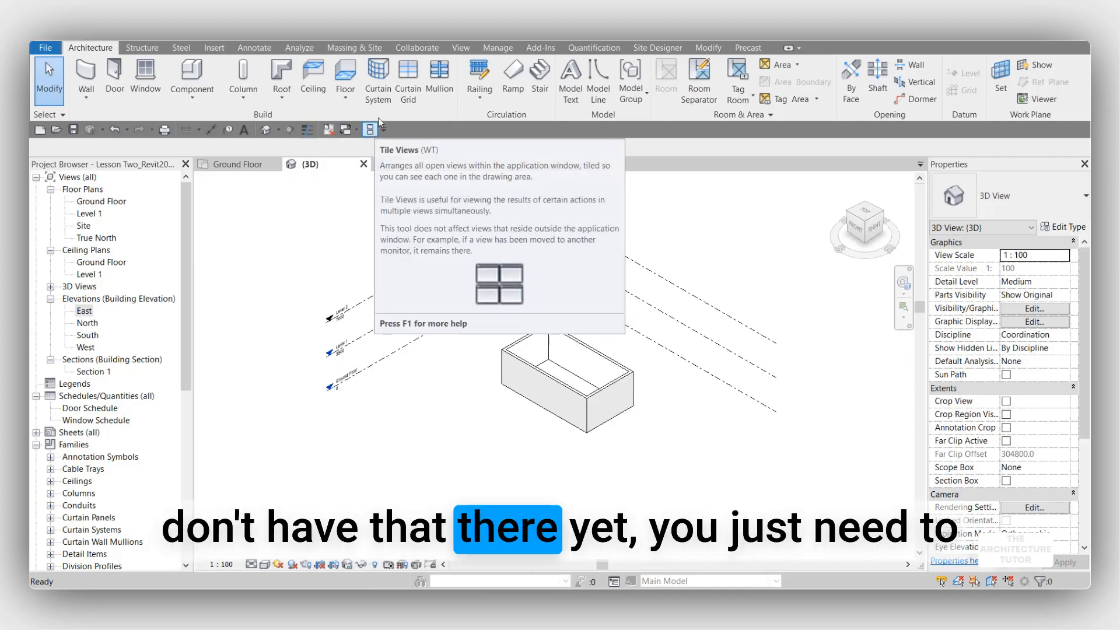
click(462, 48)
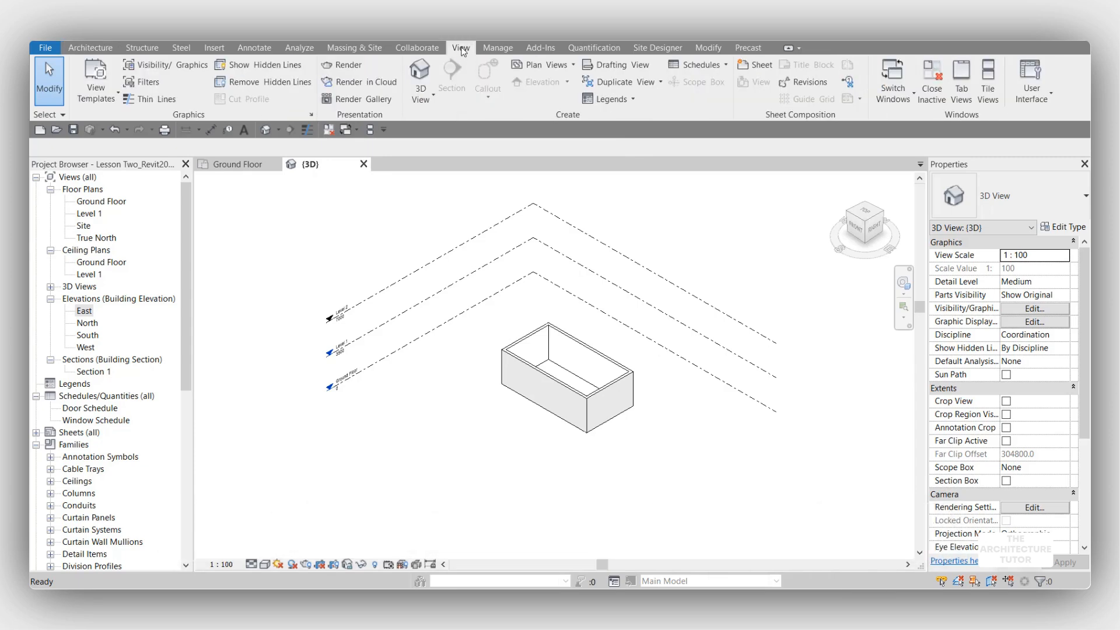
click(989, 75)
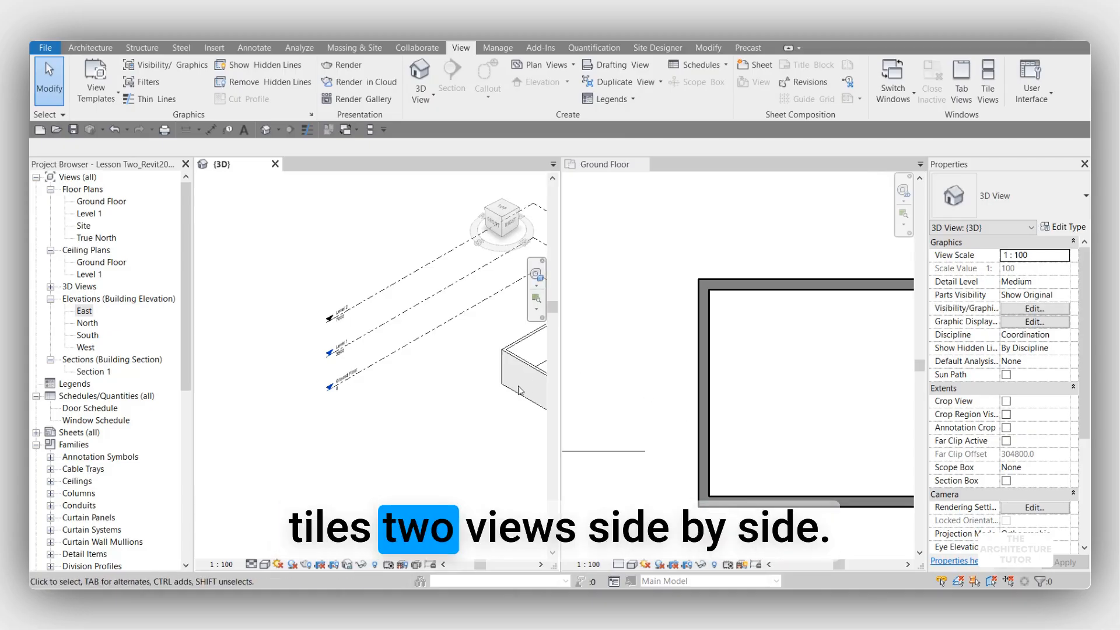
middle_drag(519, 387, 324, 401)
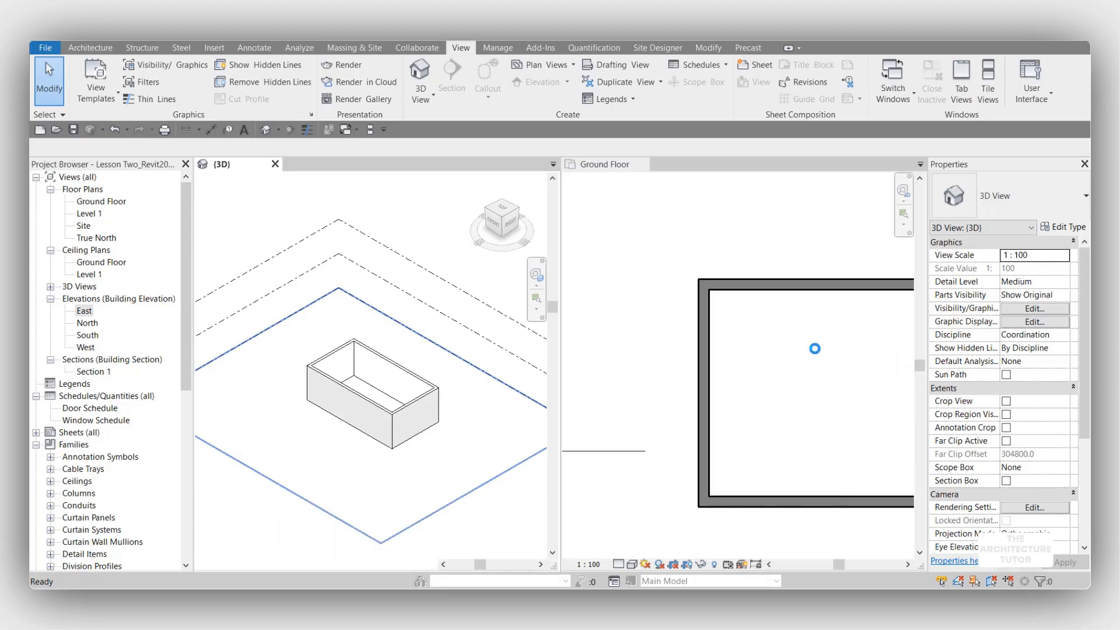
click(834, 347)
scroll(820, 352, down, 3)
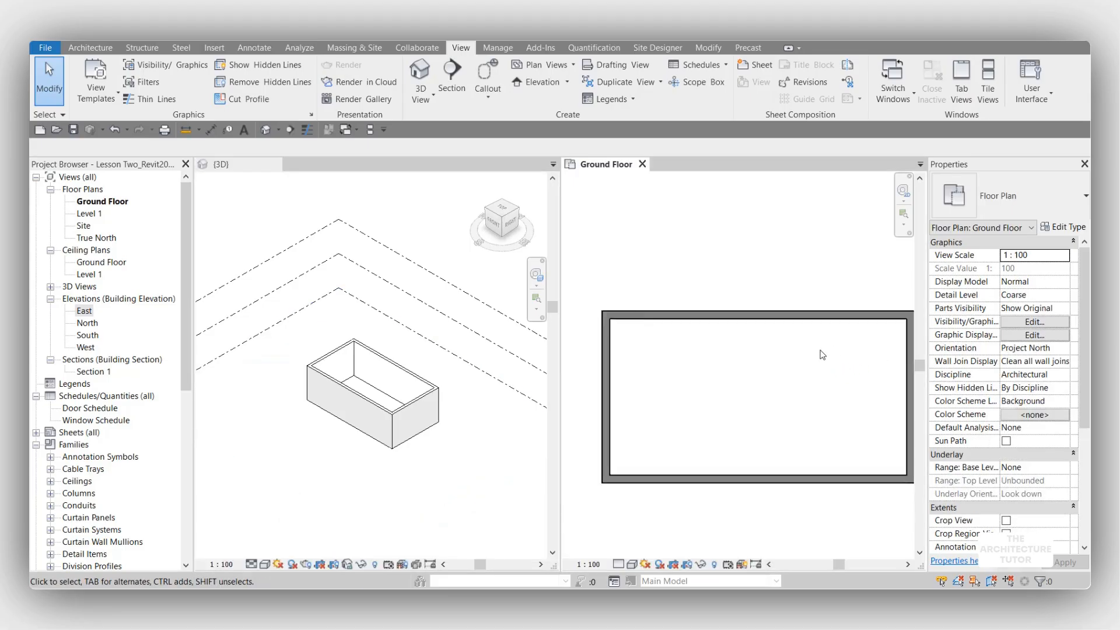
middle_drag(809, 365, 785, 375)
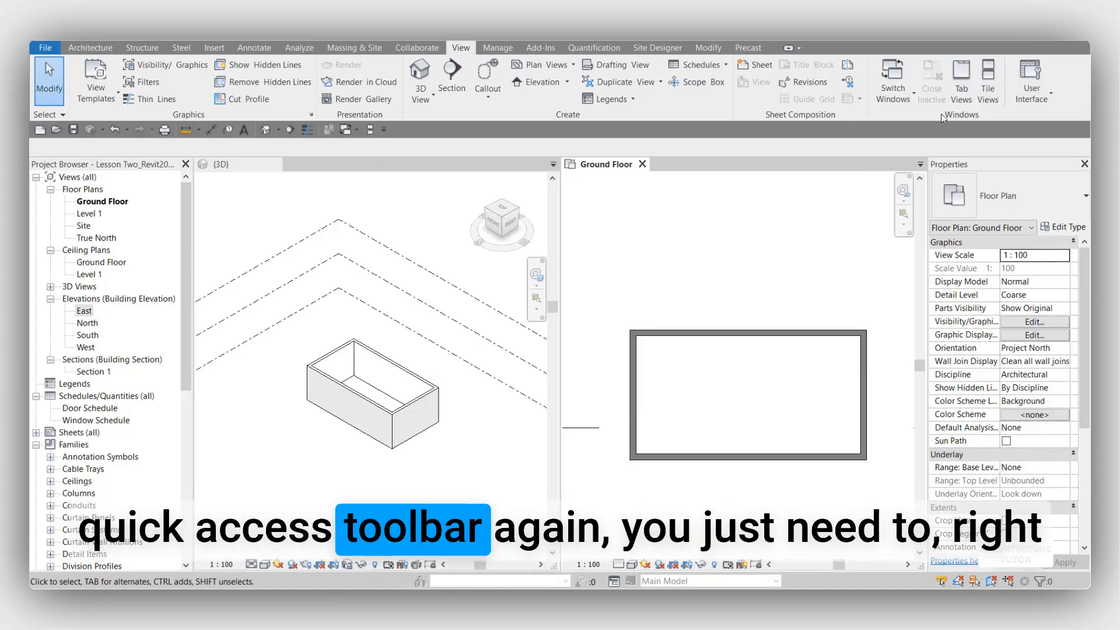
Step: Try to add the view tiling command to the Quick Access Toolbar
right_click(964, 89)
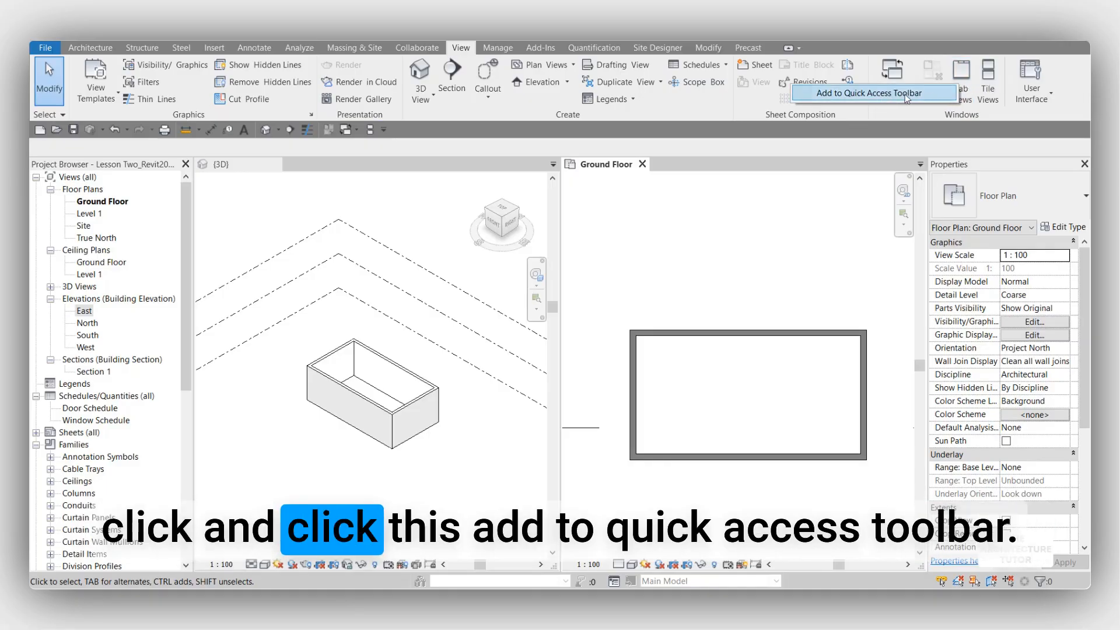
click(905, 94)
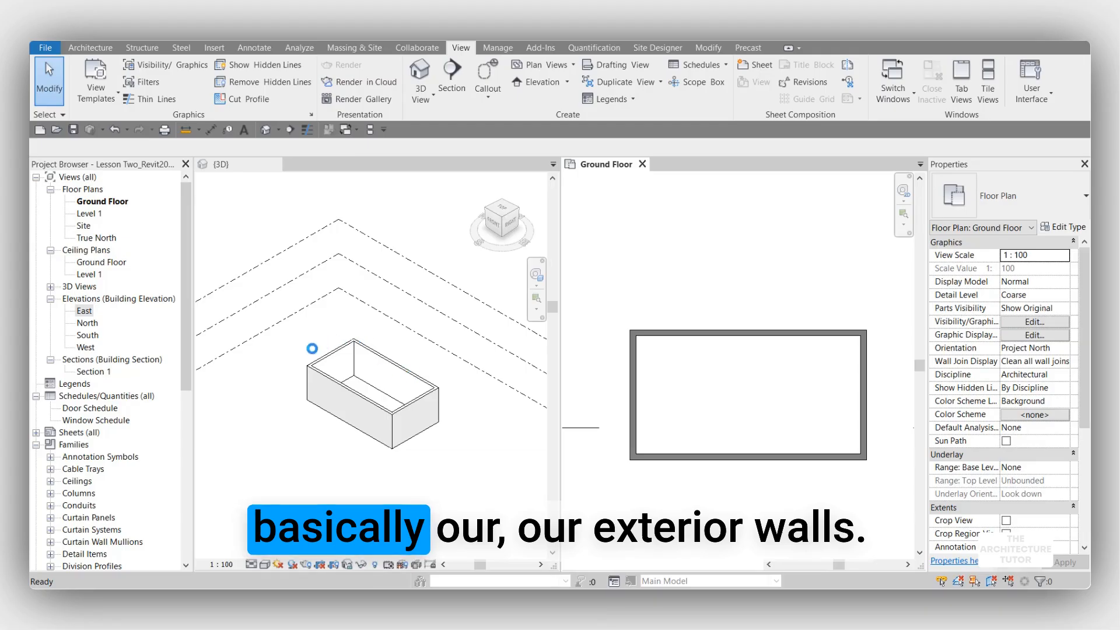
Step: Examine the exterior walls in the 3D view from several angles, checking their height against the Level 1 line
scroll(399, 418, up, 3)
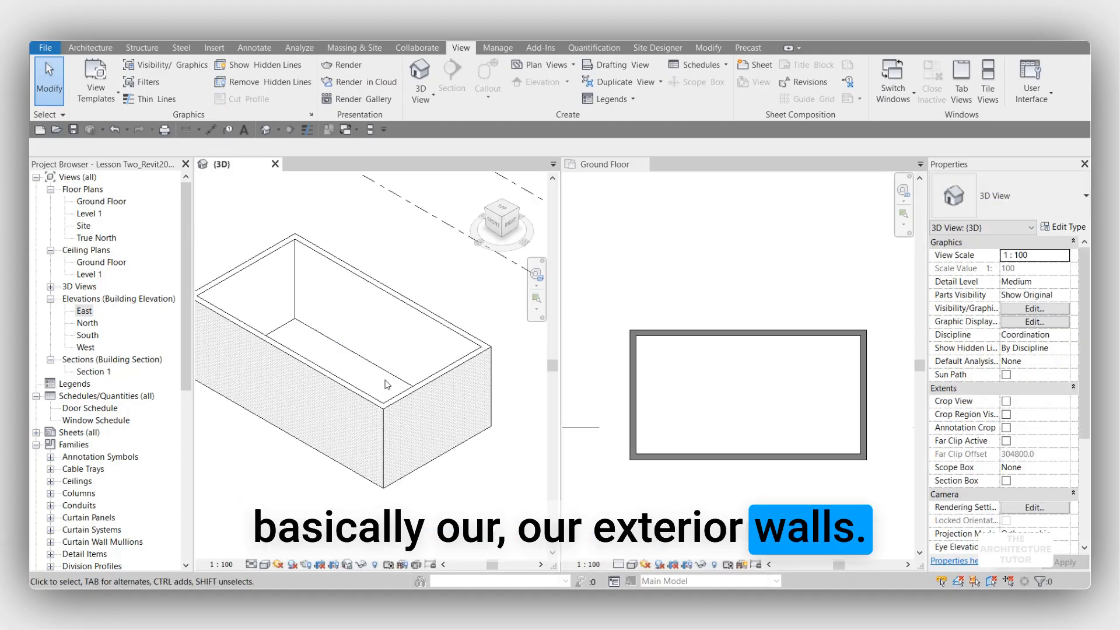
middle_drag(420, 408, 456, 424)
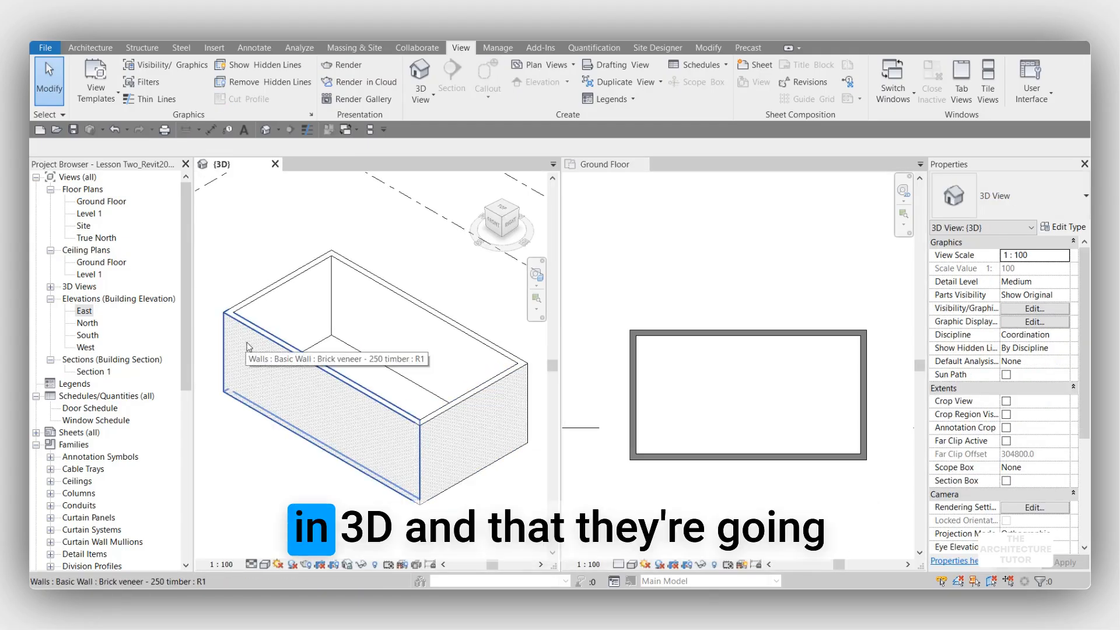
scroll(292, 353, down, 2)
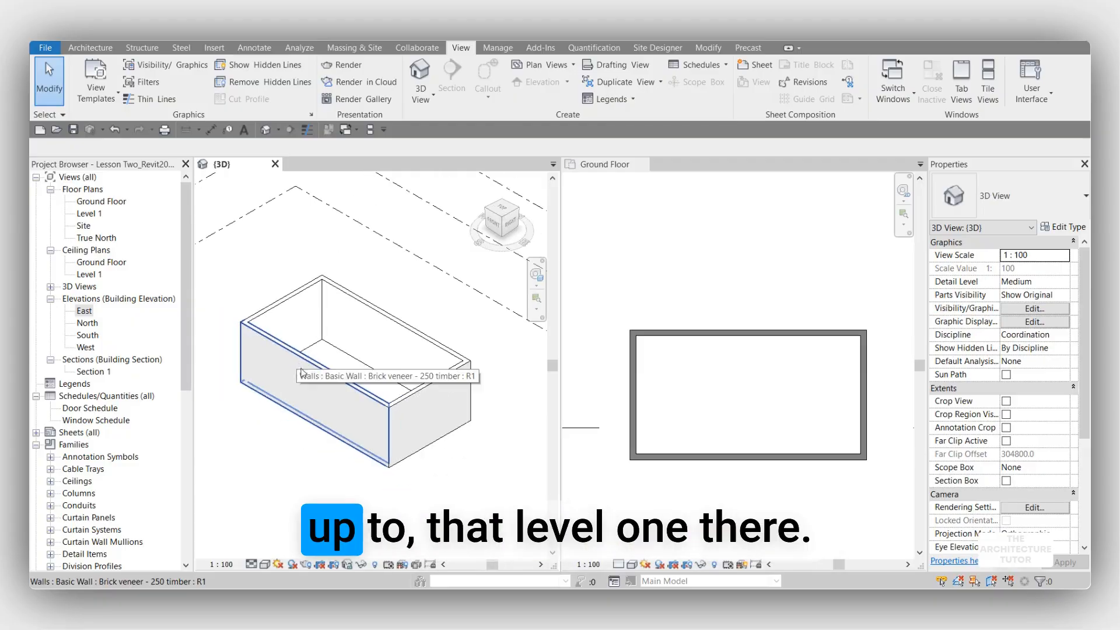
shift+middle_drag(302, 373, 498, 389)
scroll(327, 377, down, 2)
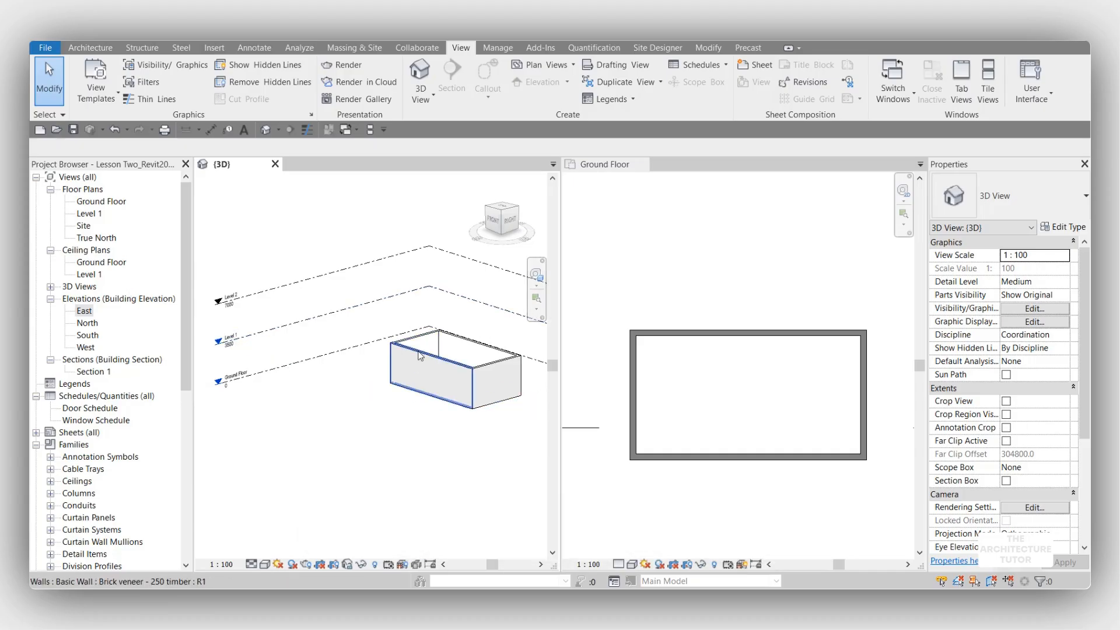
middle_drag(446, 350, 365, 390)
shift+middle_drag(369, 430, 370, 458)
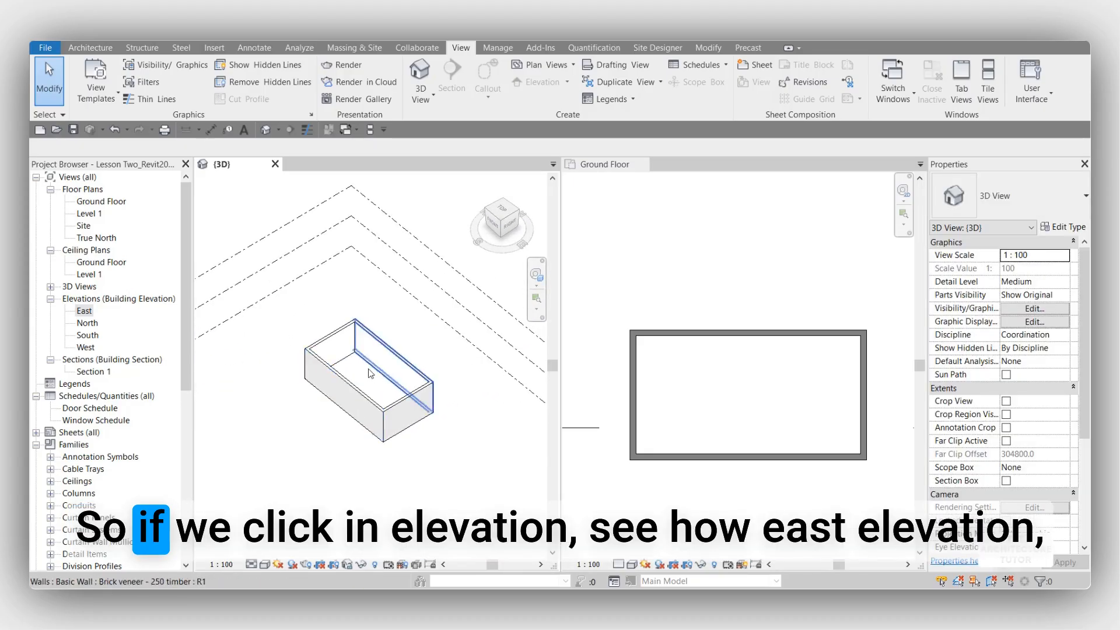
scroll(369, 372, up, 1)
Step: Open the East elevation and move the Level 1 line up to 4800 mm and back down to 2700 mm
click(84, 312)
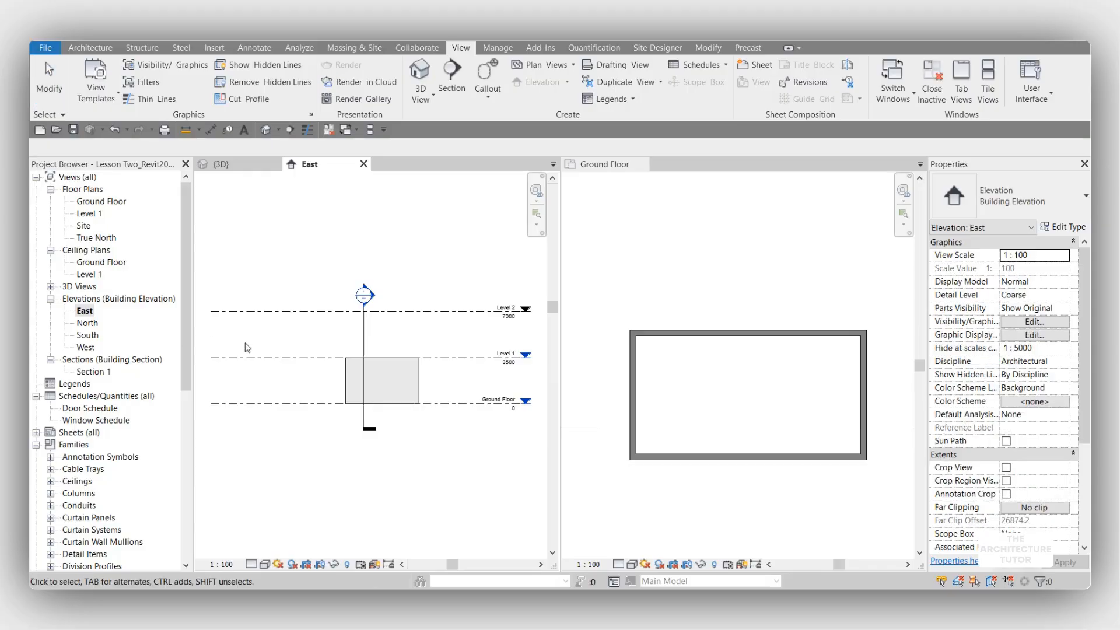
middle_drag(428, 371, 372, 372)
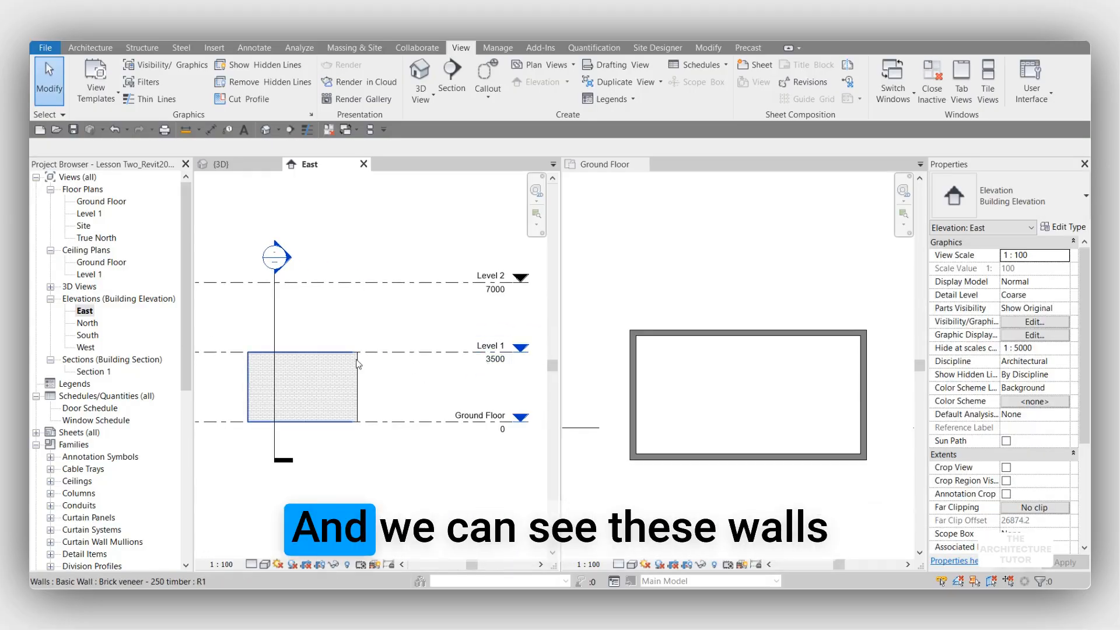
click(402, 353)
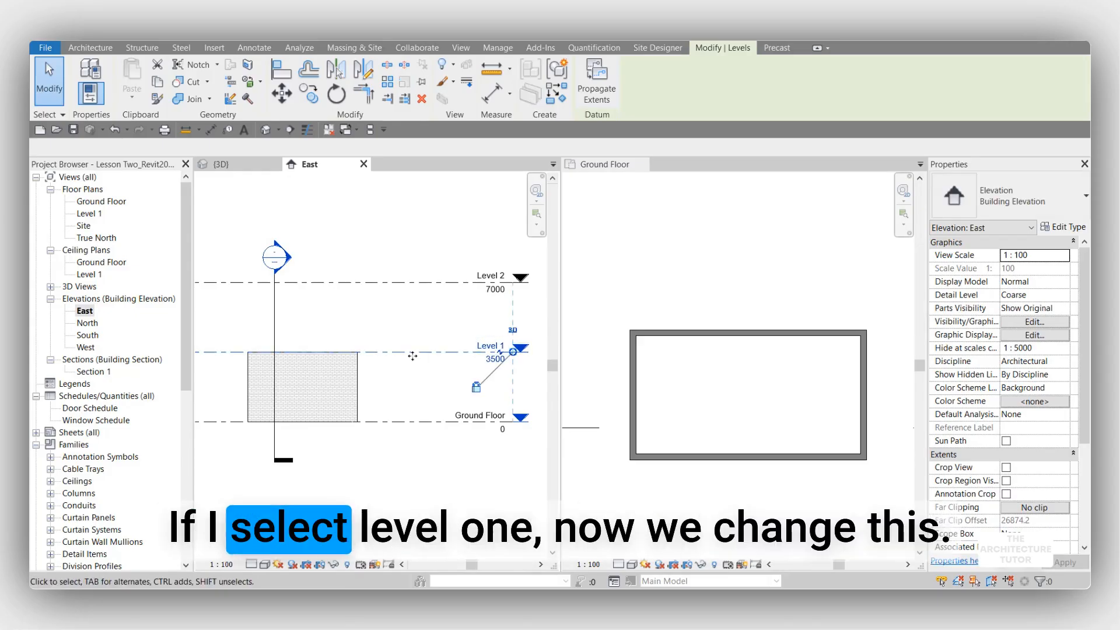
drag(408, 346, 411, 329)
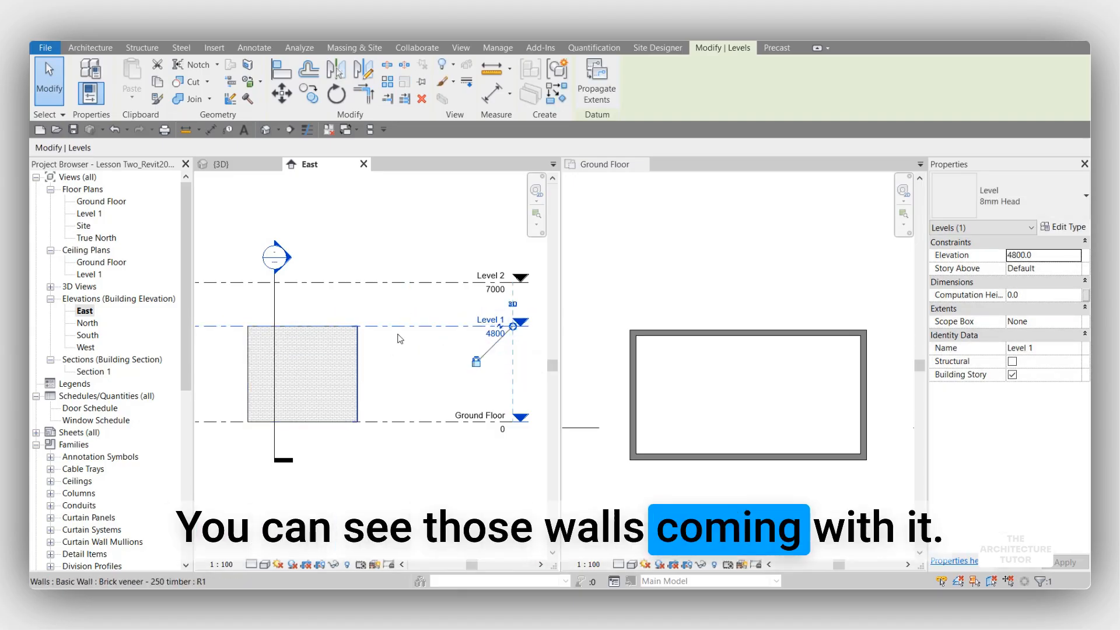
drag(400, 336, 400, 371)
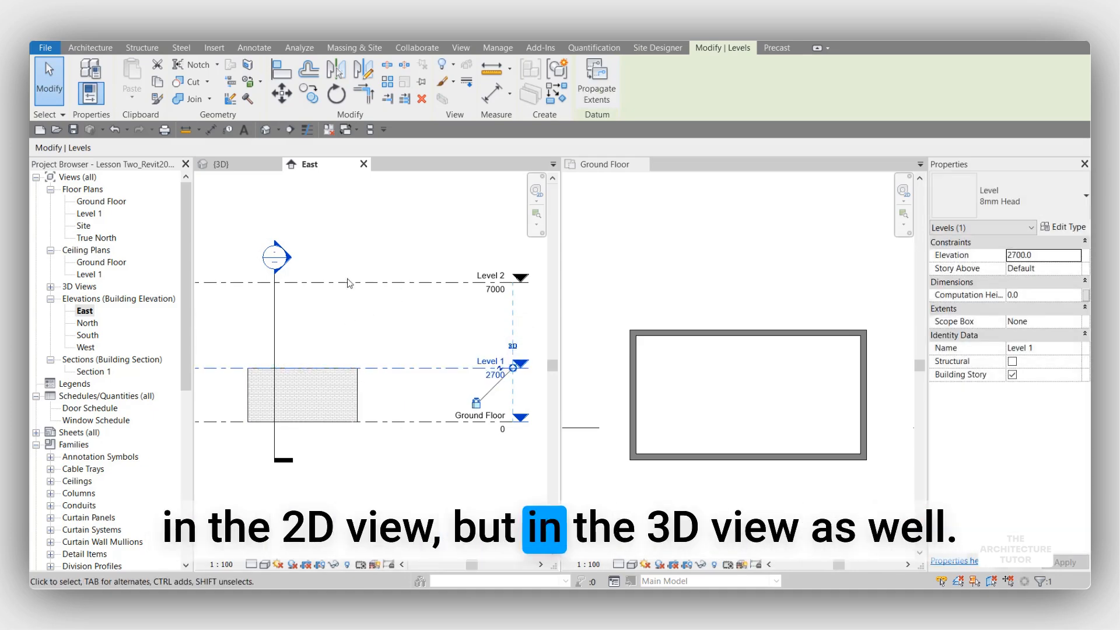
Step: Return to the 3D view, merge the tiled views into tabs, clear the level selection and inspect the walls against the levels
click(244, 167)
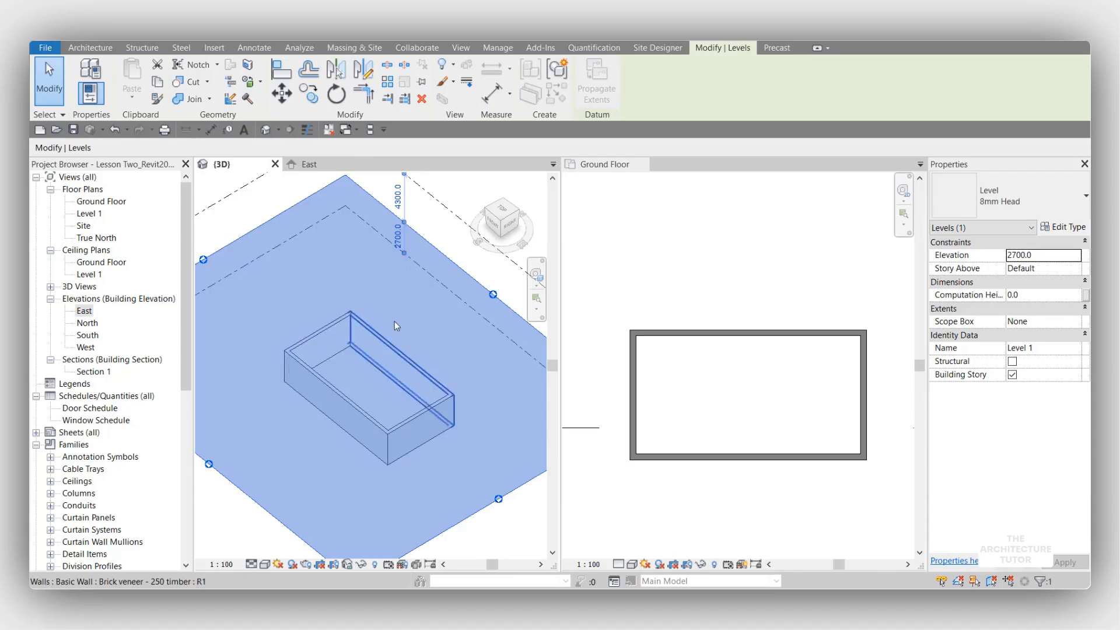
key(w)
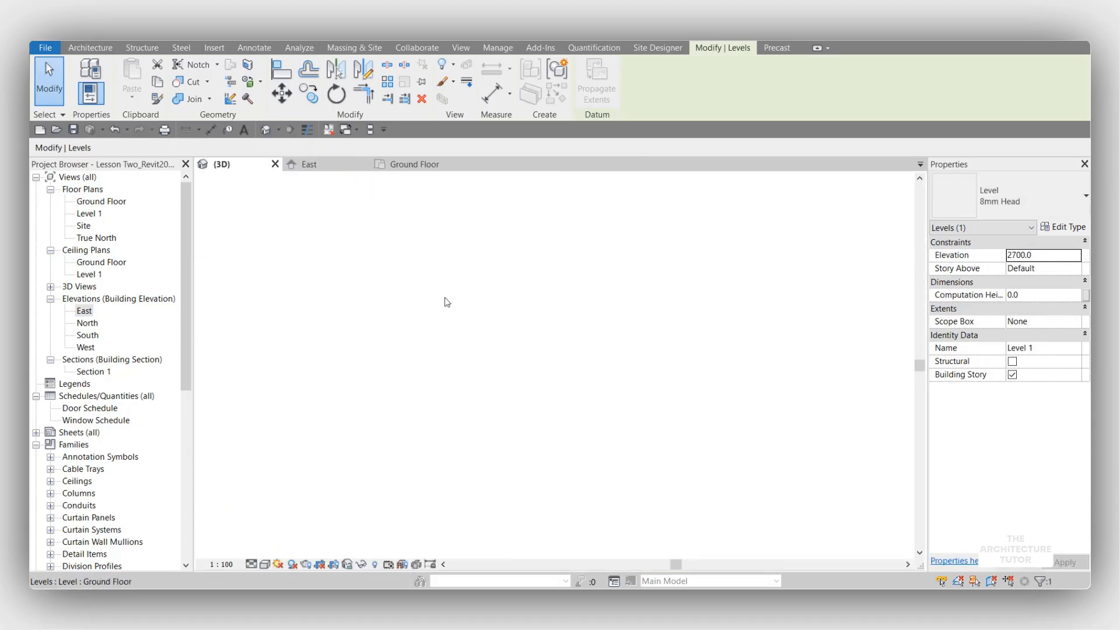
middle_drag(554, 344, 688, 351)
click(467, 435)
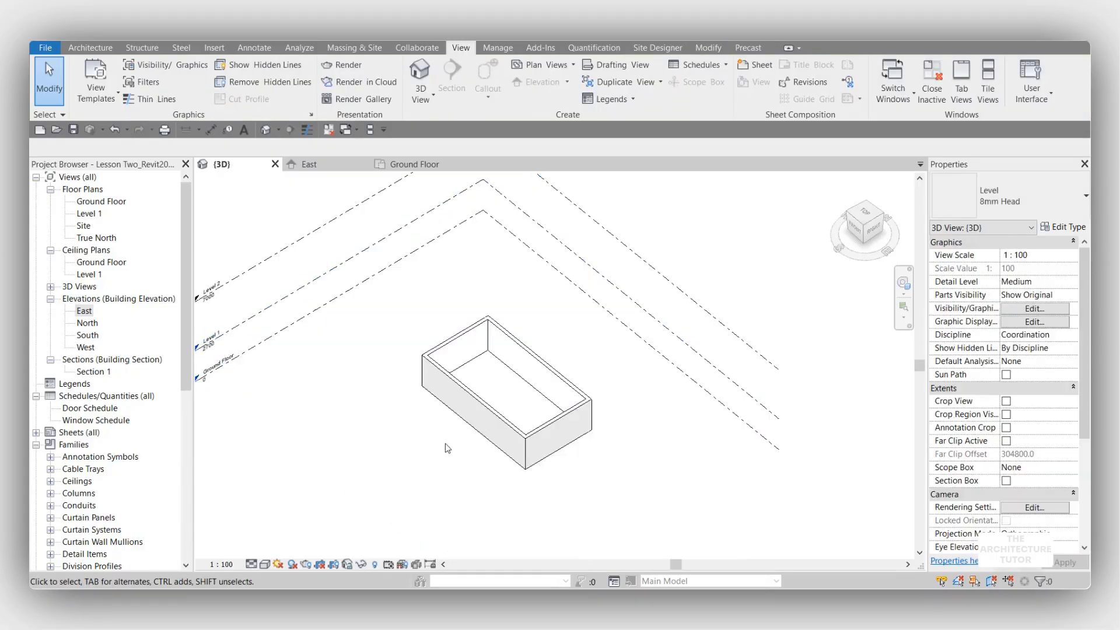
shift+middle_drag(447, 425, 466, 392)
middle_drag(465, 392, 583, 358)
scroll(357, 321, up, 2)
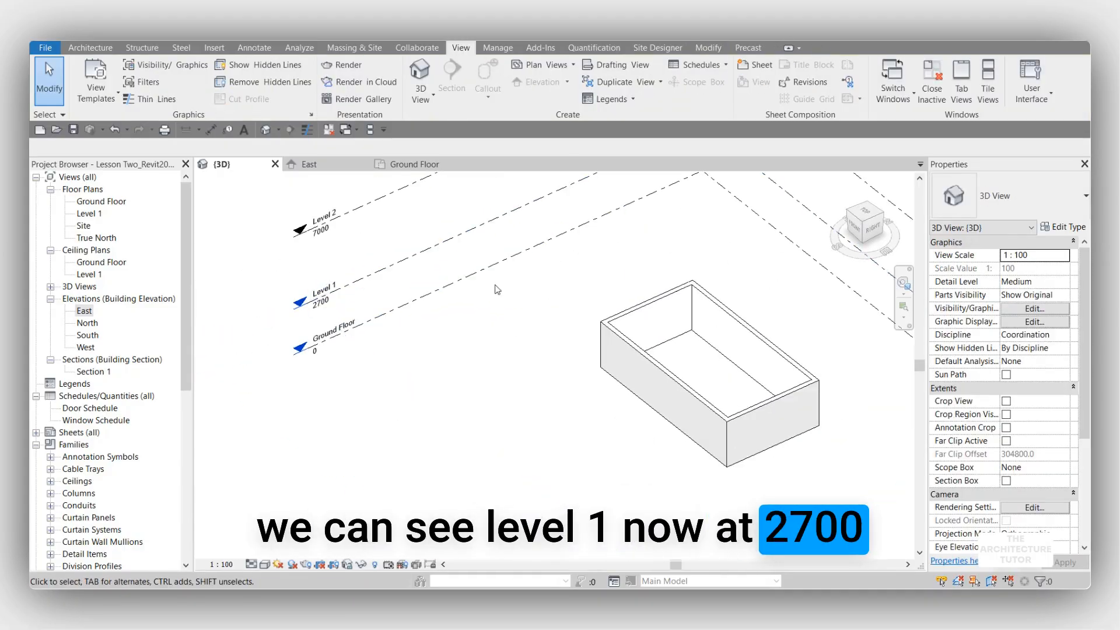
Step: Set the elevation of Level 1 to 4 m in the 3D view and clear the selection
click(326, 304)
click(325, 305)
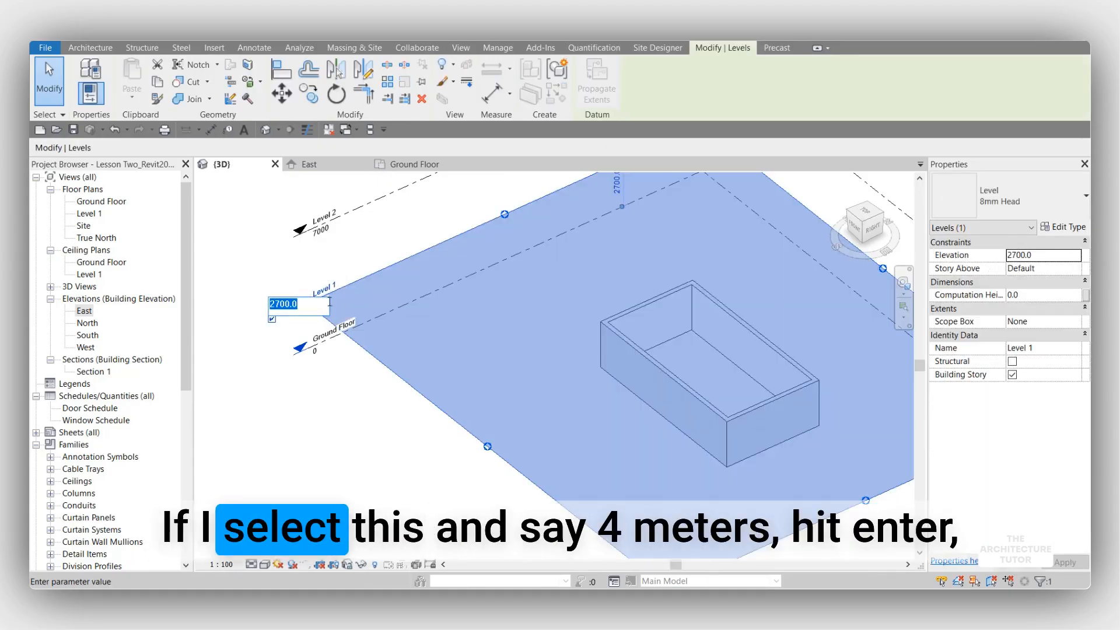
text(4m)
key(Return)
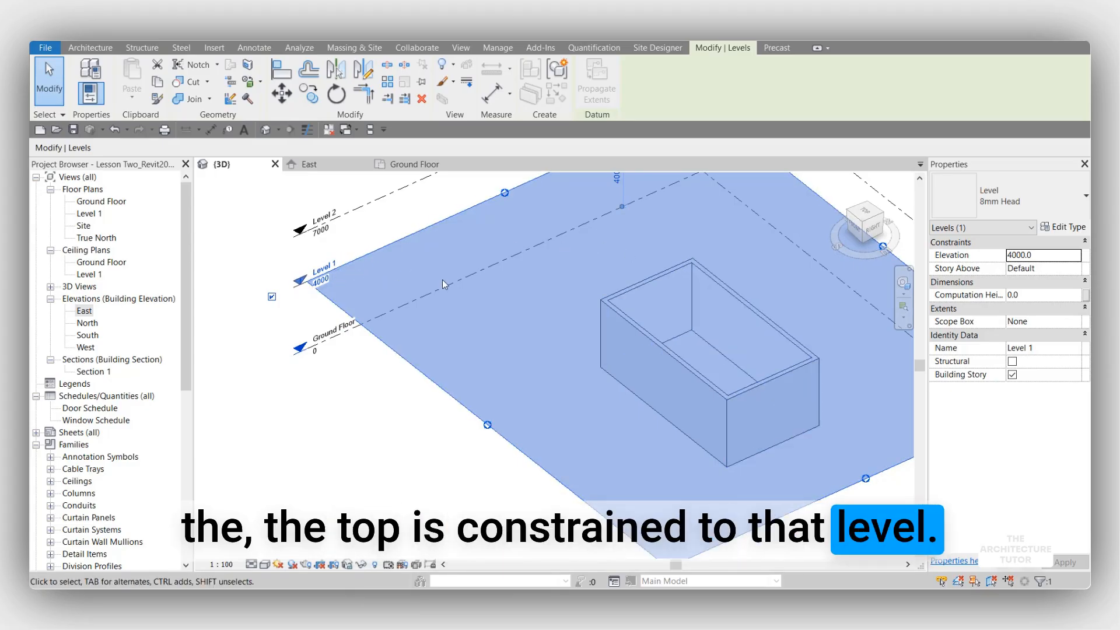
middle_drag(333, 271, 251, 327)
key(Escape)
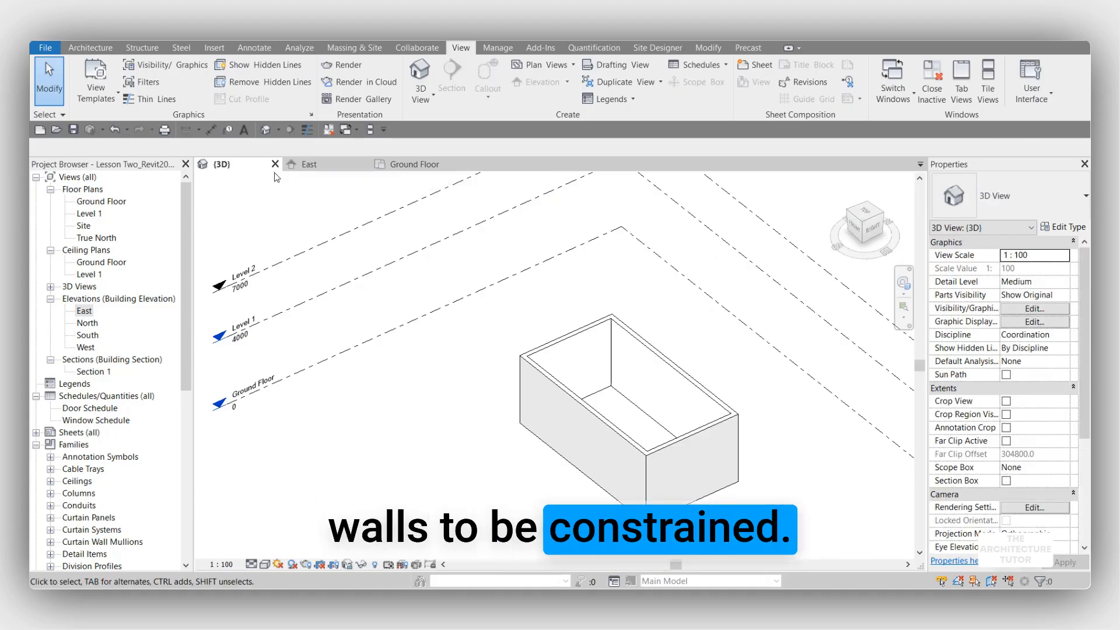
Step: Close the East elevation and tile the 3D and Ground Floor views side by side
click(362, 164)
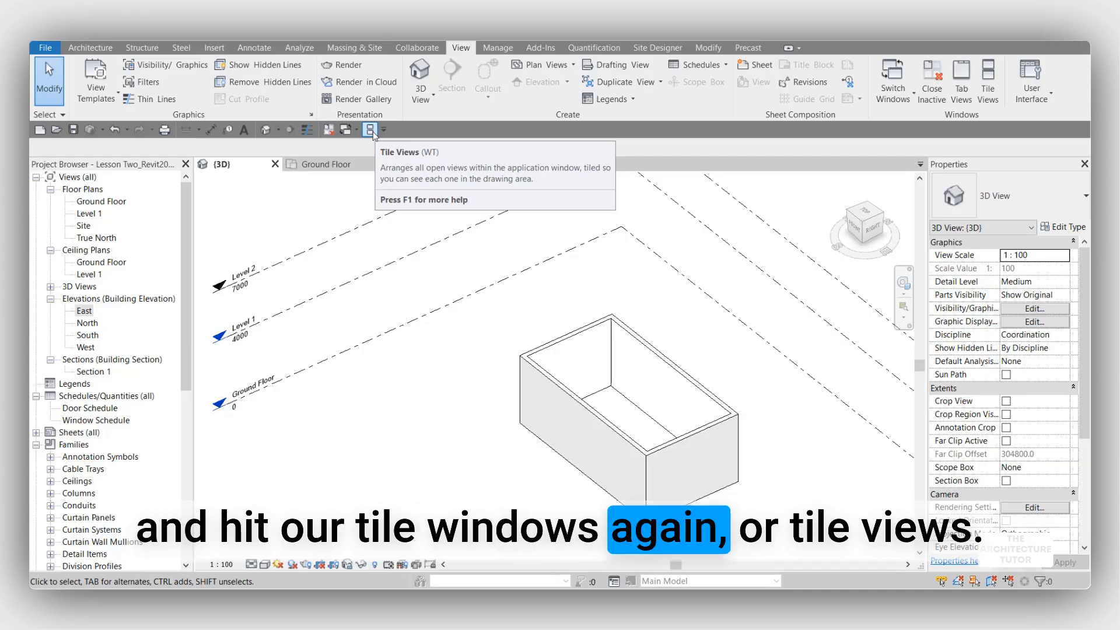
click(371, 130)
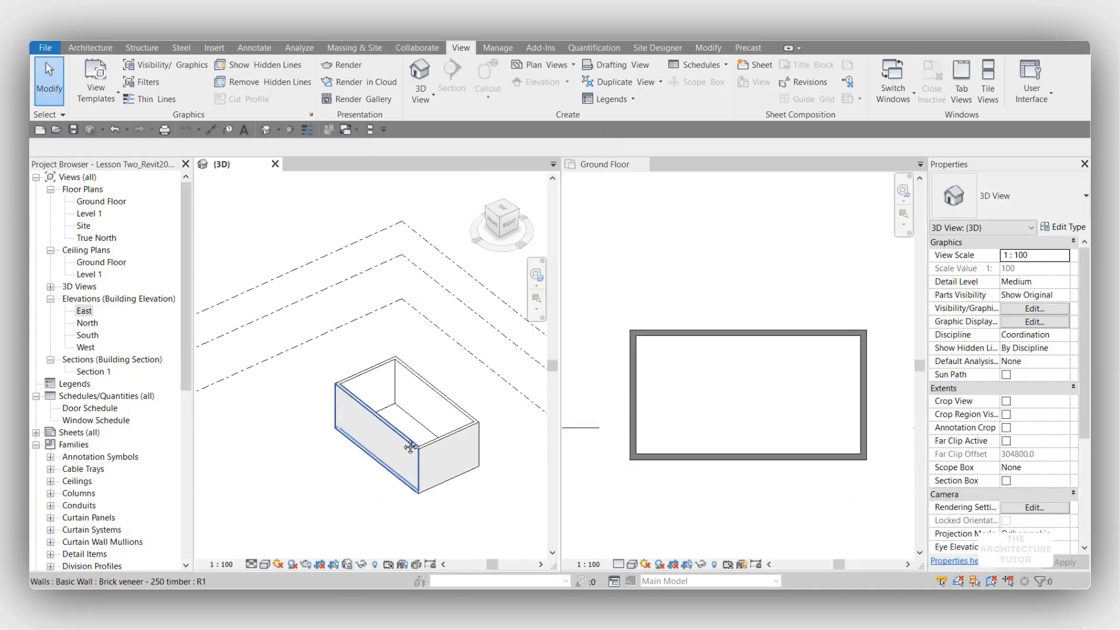
scroll(311, 429, up, 2)
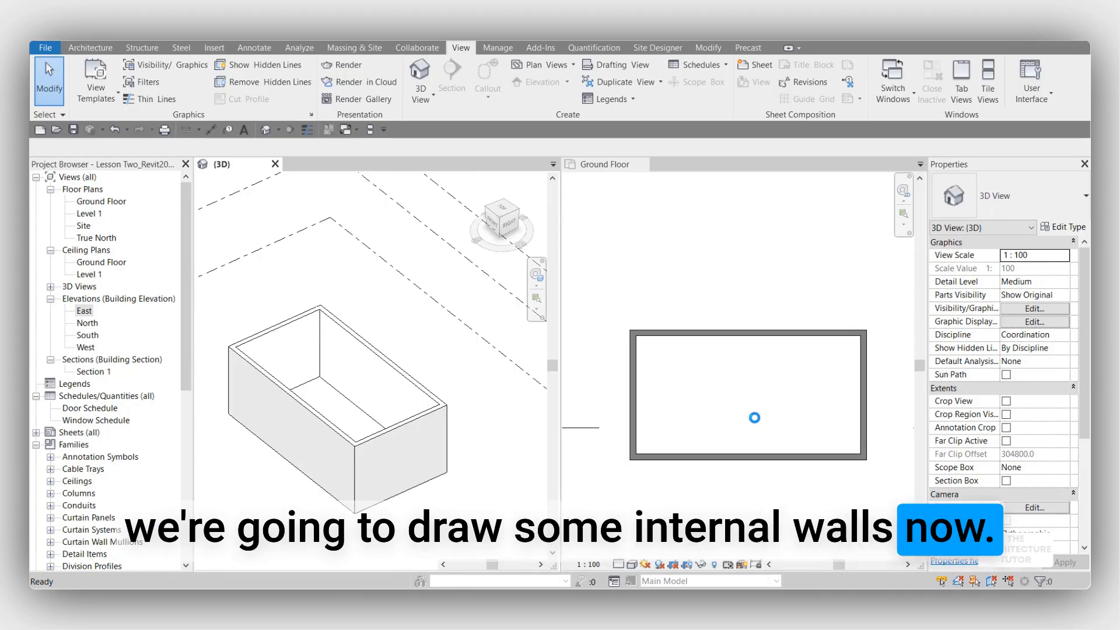
Step: Start the Wall command on the Ground Floor plan with the Stud timber - 90 type and the Wall Centerline location line
click(88, 52)
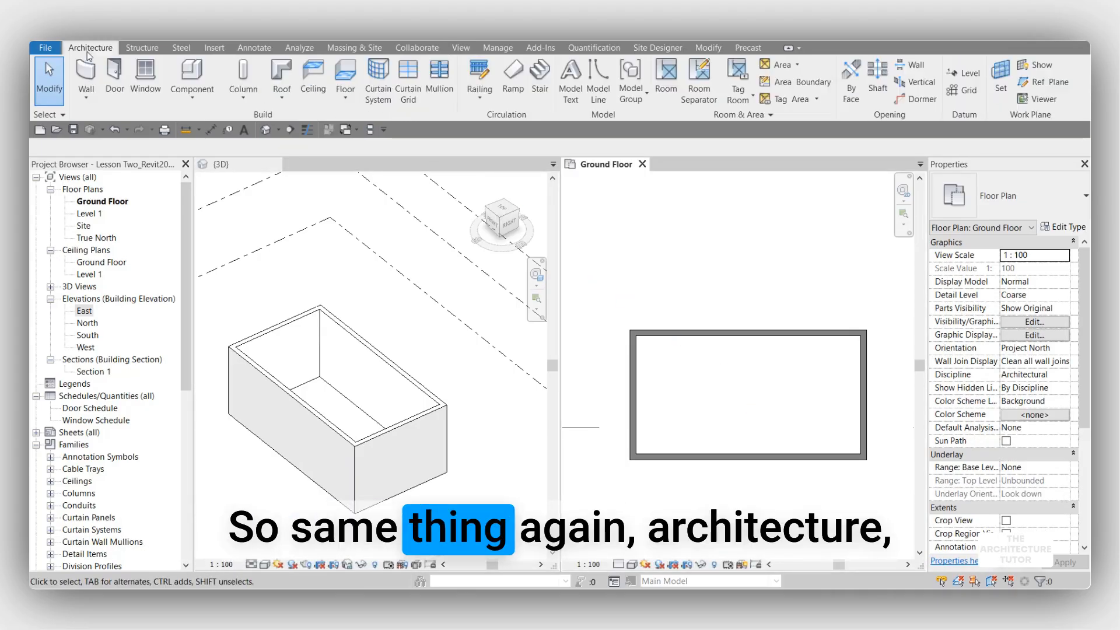
click(88, 96)
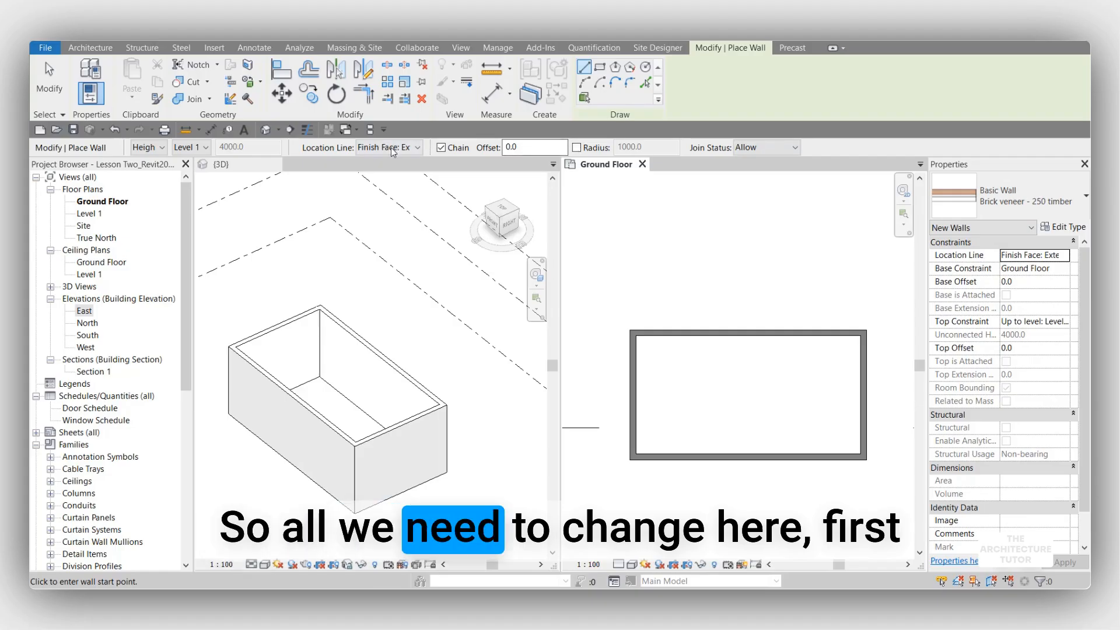
click(996, 196)
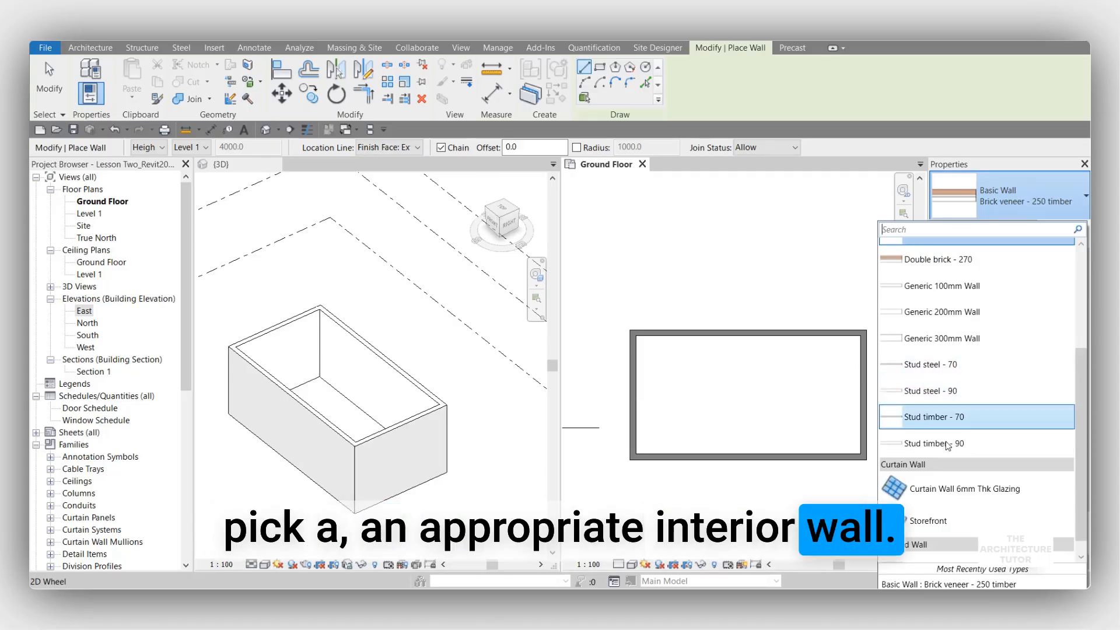
click(968, 445)
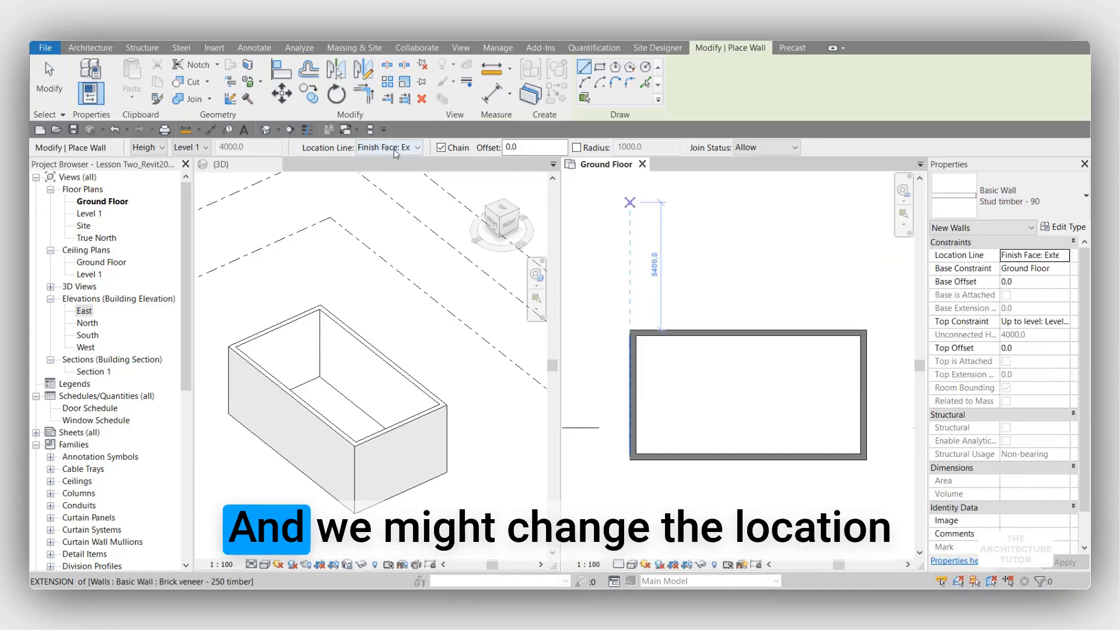
click(411, 151)
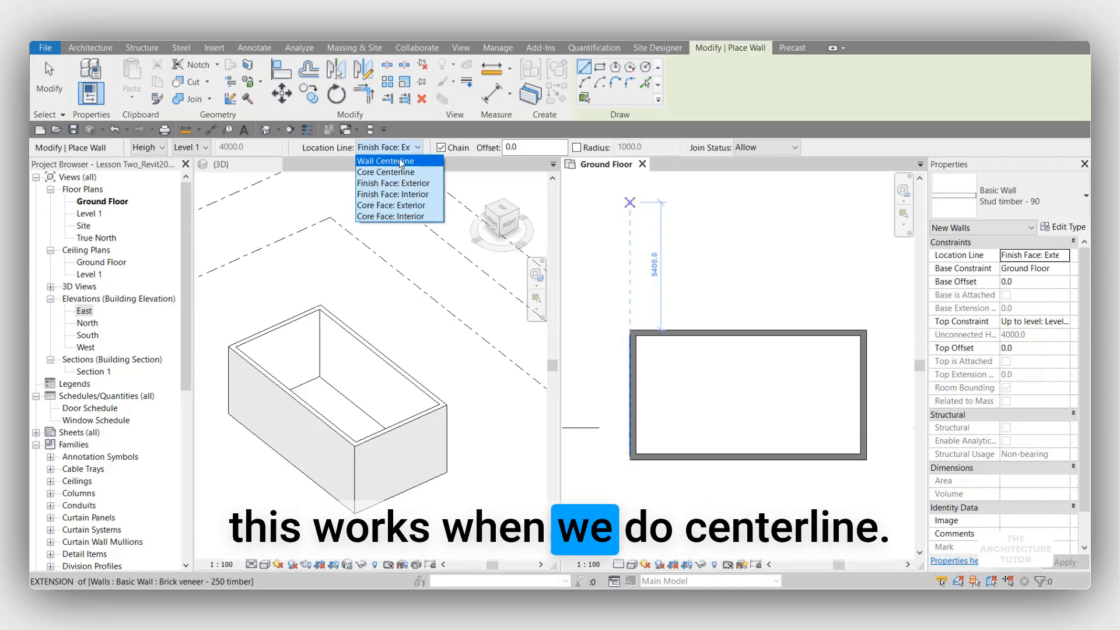
click(399, 162)
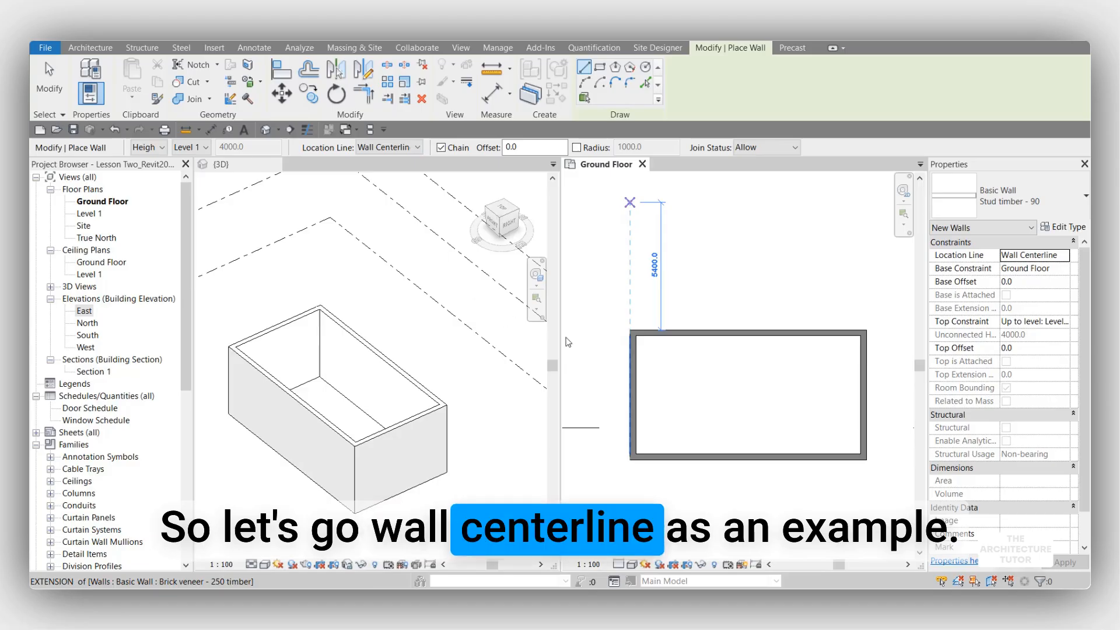
Step: Draw an interior wall down from the upper wall's inner face, 3000 mm from the left wall, and turn it to meet the left wall
scroll(723, 382, up, 3)
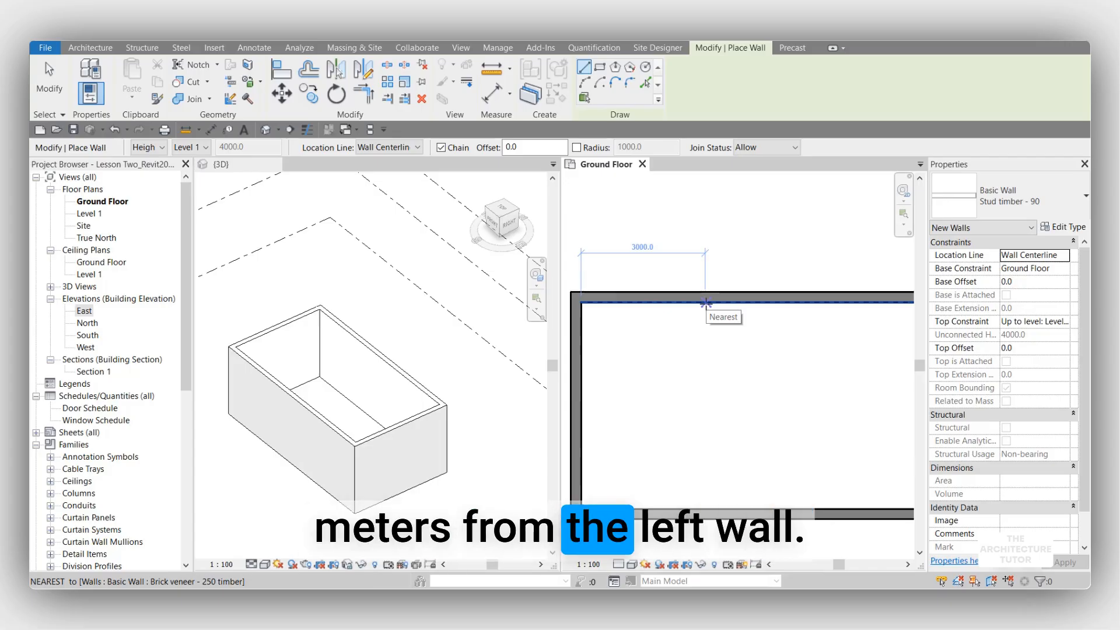
click(705, 303)
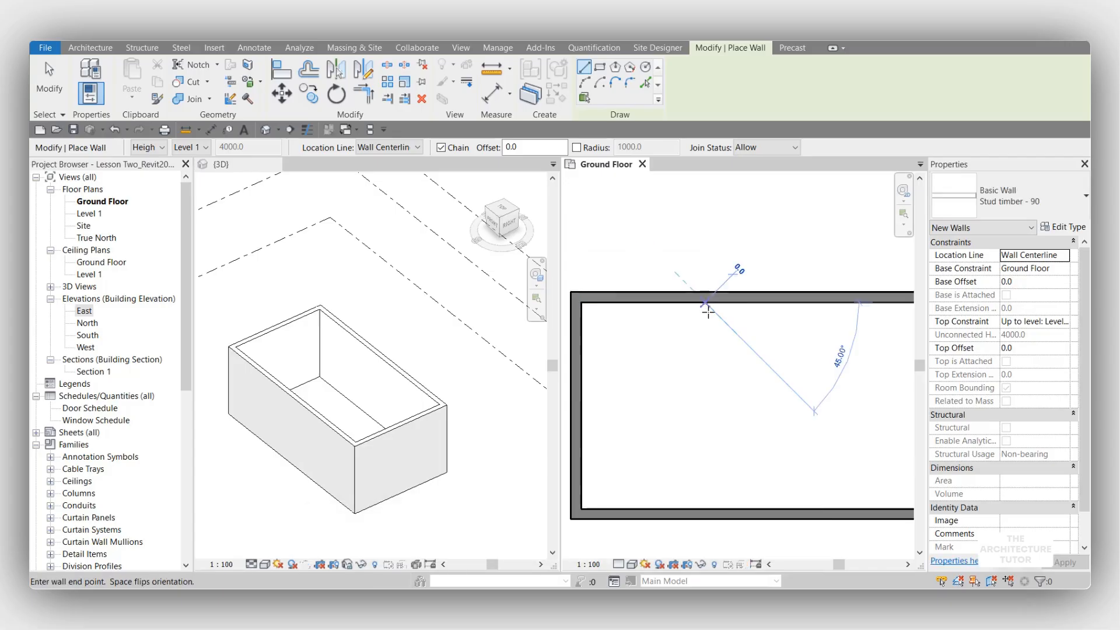
scroll(704, 326, up, 4)
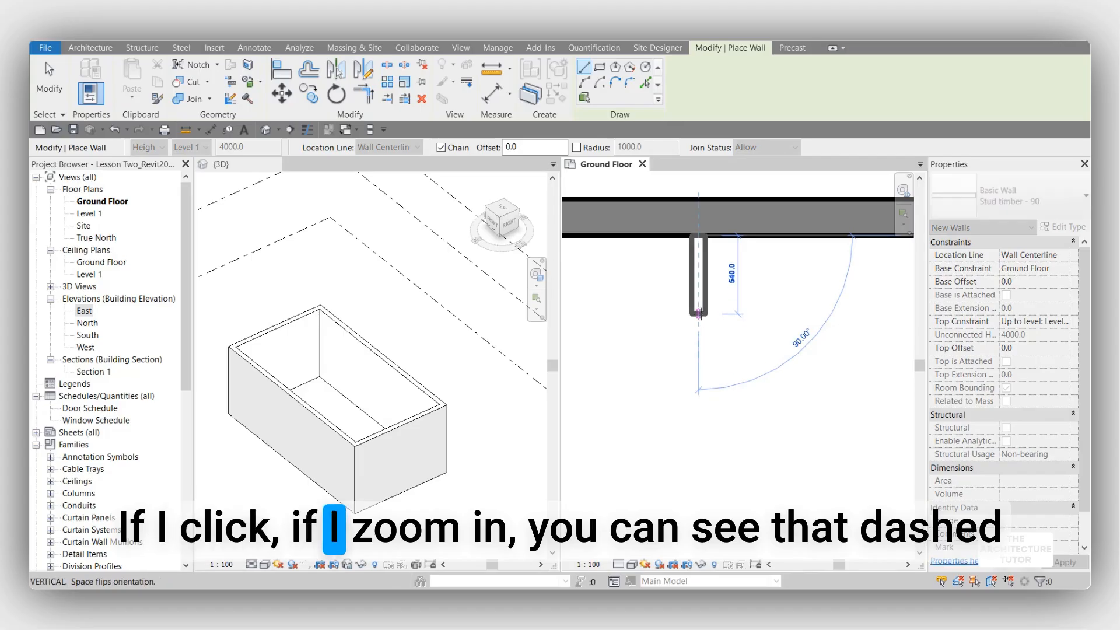
scroll(703, 333, up, 3)
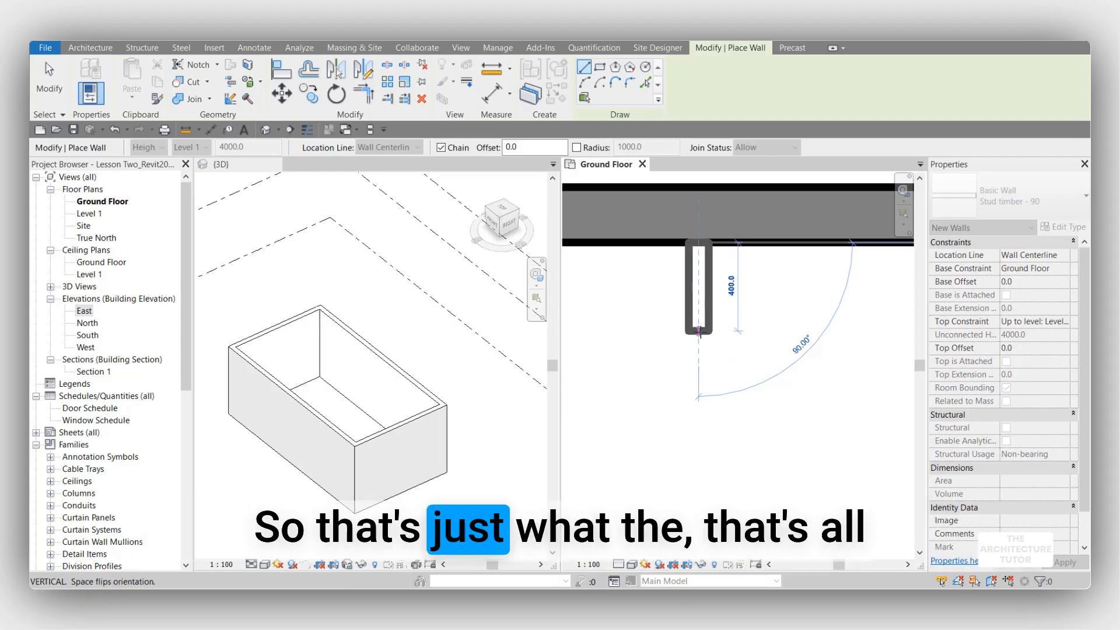
scroll(701, 332, down, 3)
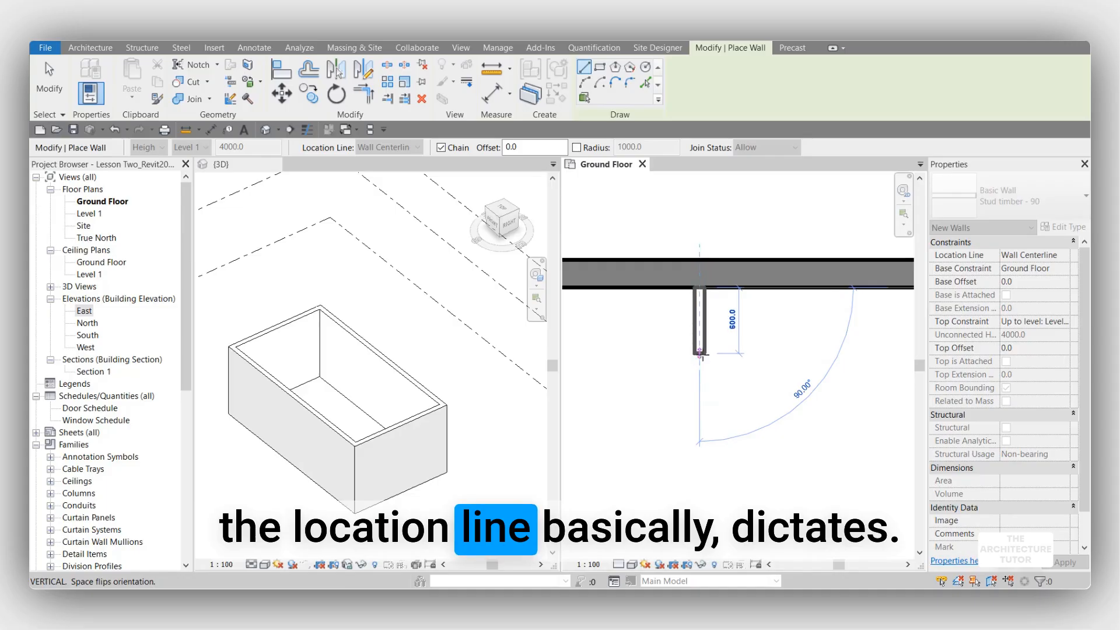
middle_drag(700, 366, 790, 306)
scroll(788, 307, down, 2)
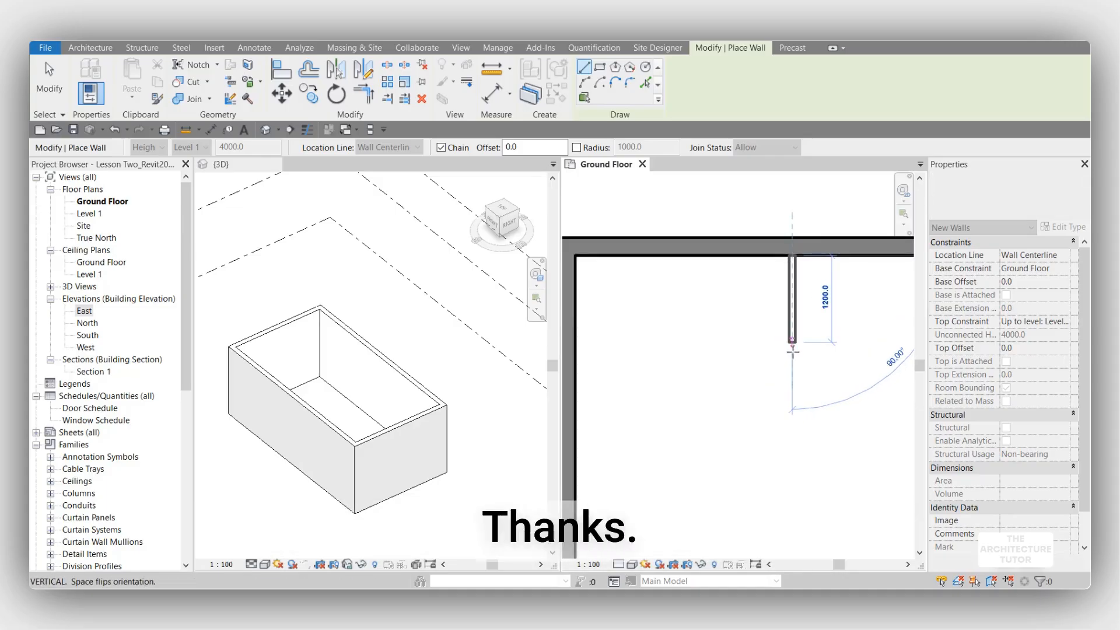
scroll(792, 356, down, 2)
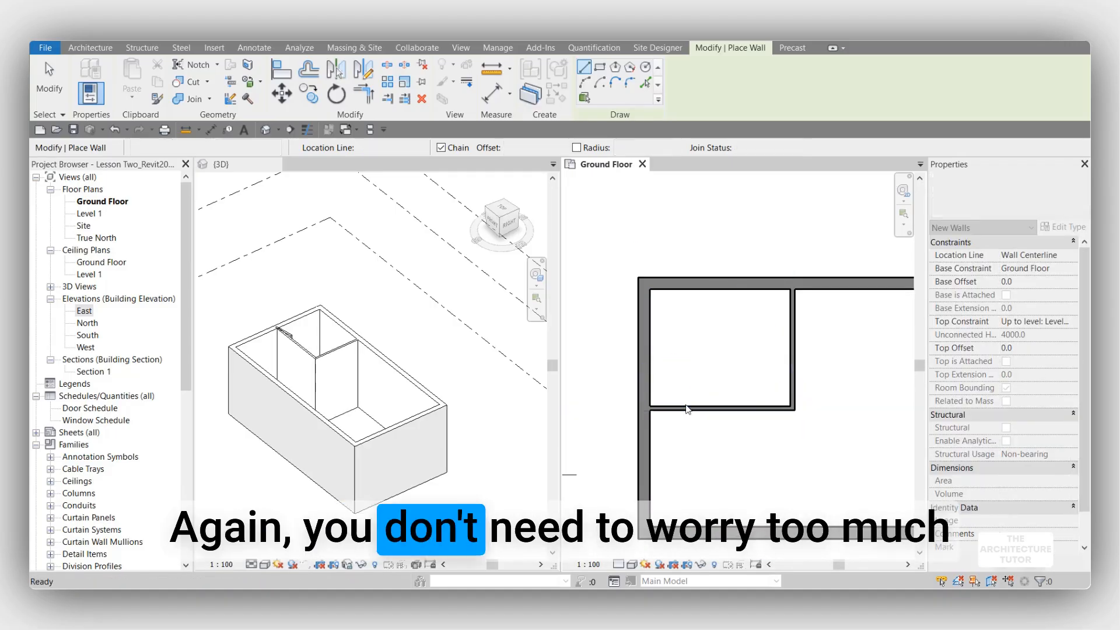
Step: Draw an interior wall 5 m left from the right wall's inner face, turn it up to the upper wall, and end the command
scroll(688, 401, down, 1)
middle_drag(781, 421, 695, 360)
key(Escape)
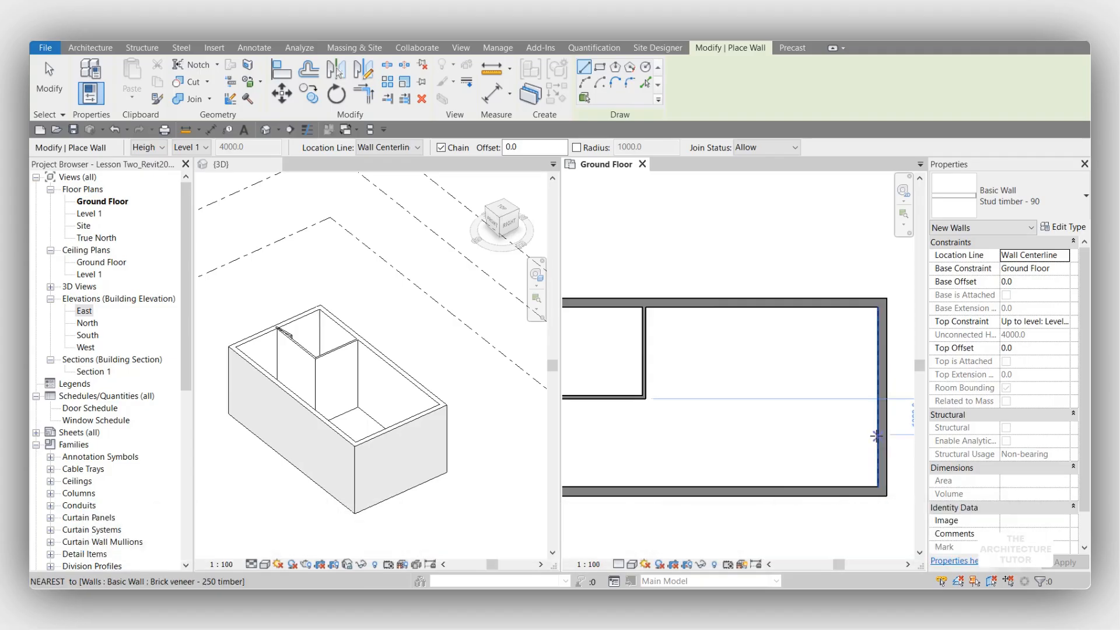
scroll(876, 436, up, 3)
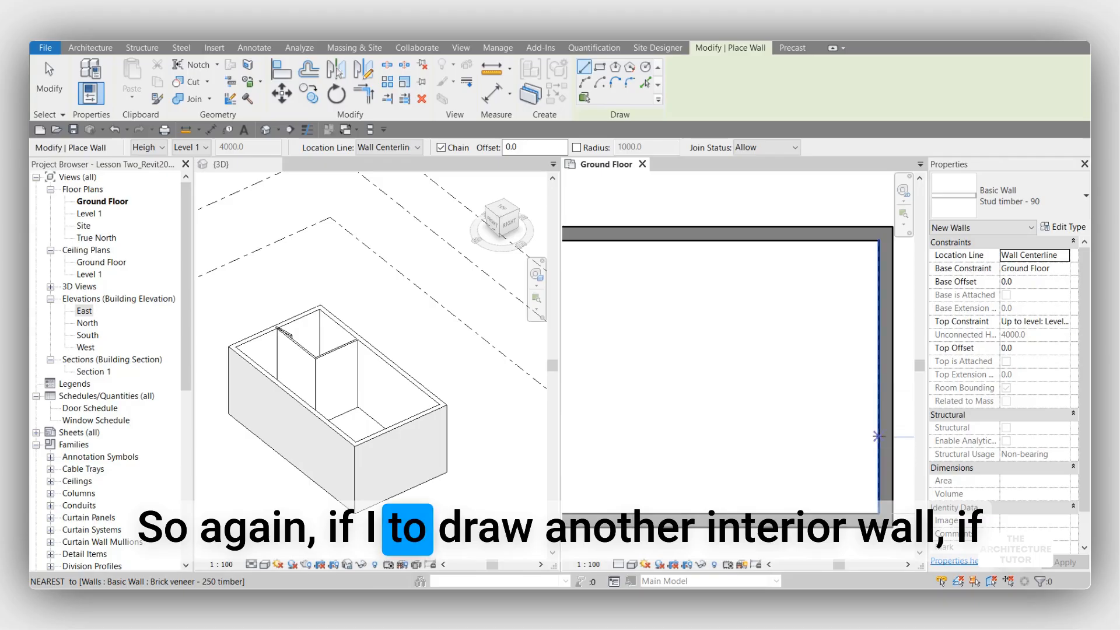
click(878, 435)
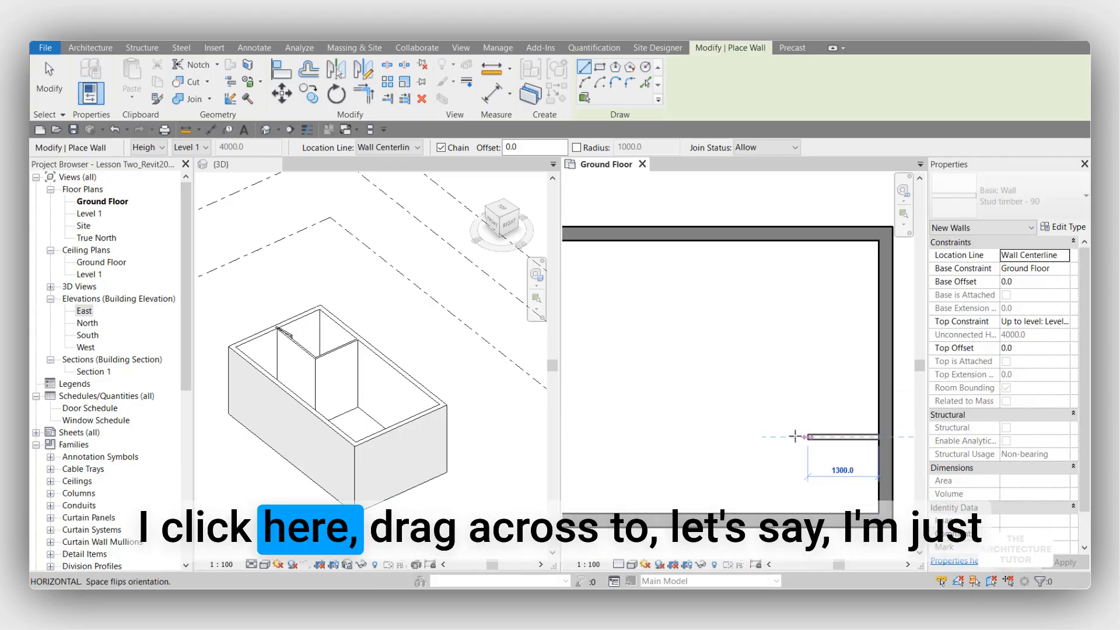
scroll(743, 436, down, 2)
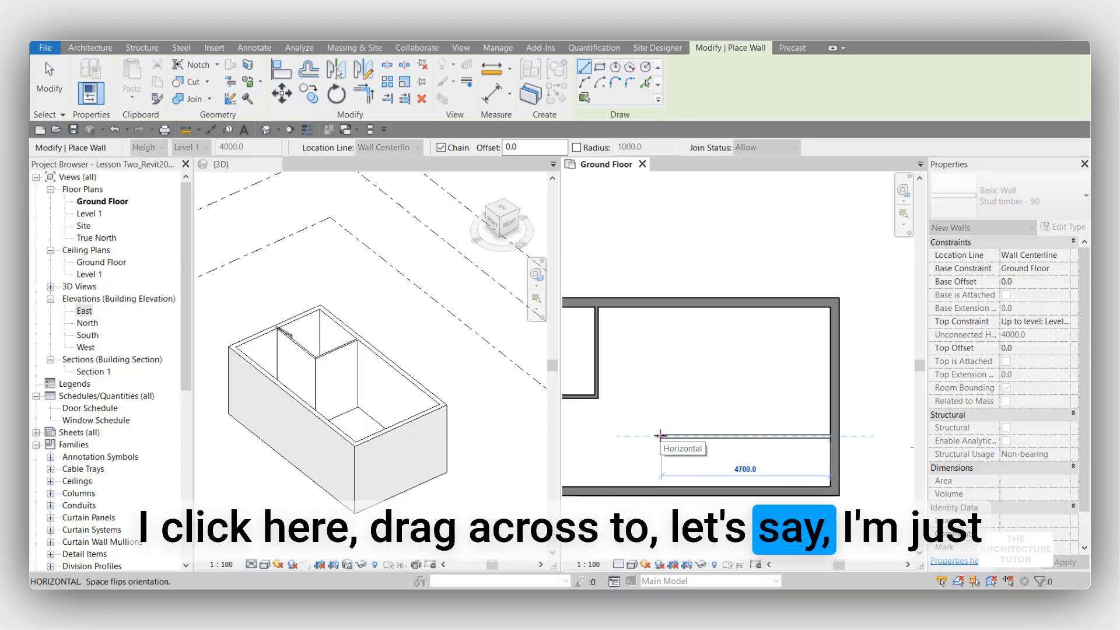
text(5)
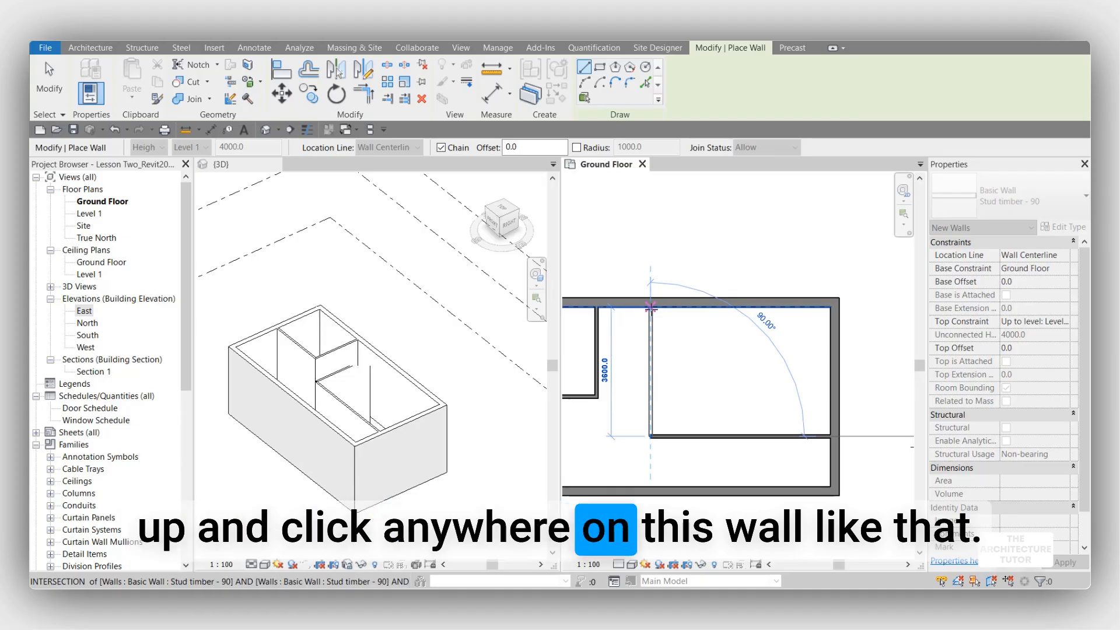
click(650, 306)
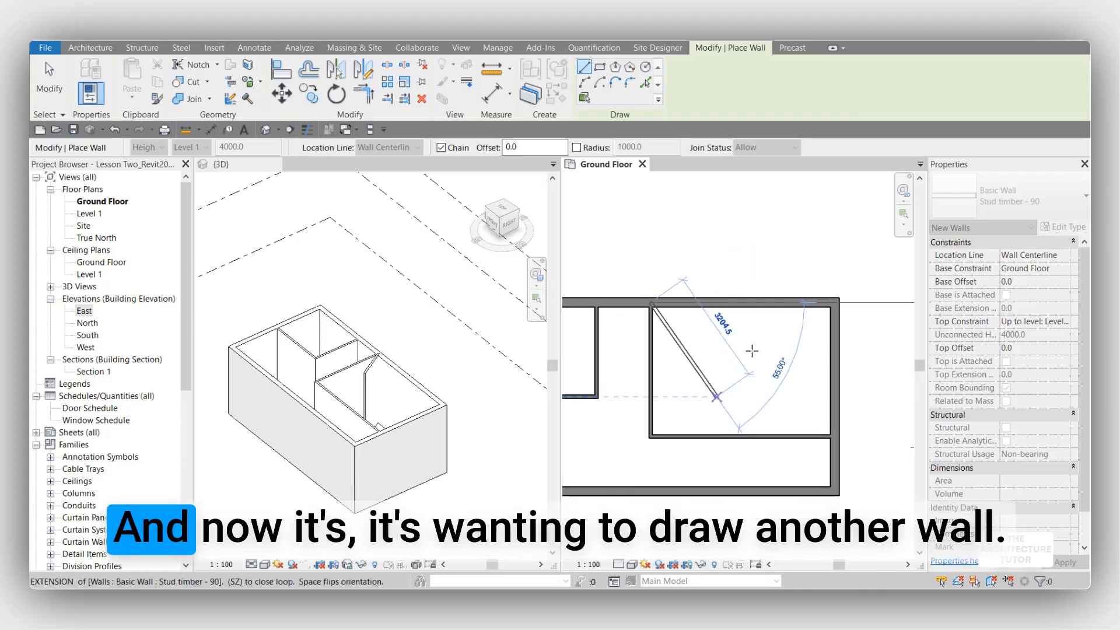
key(Escape)
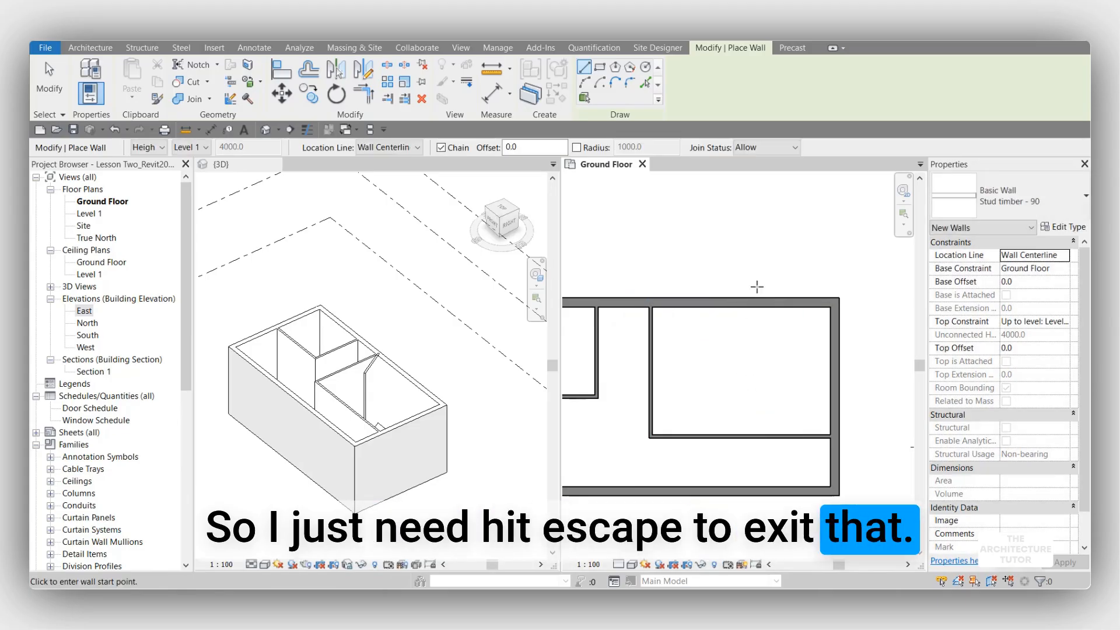
key(Escape)
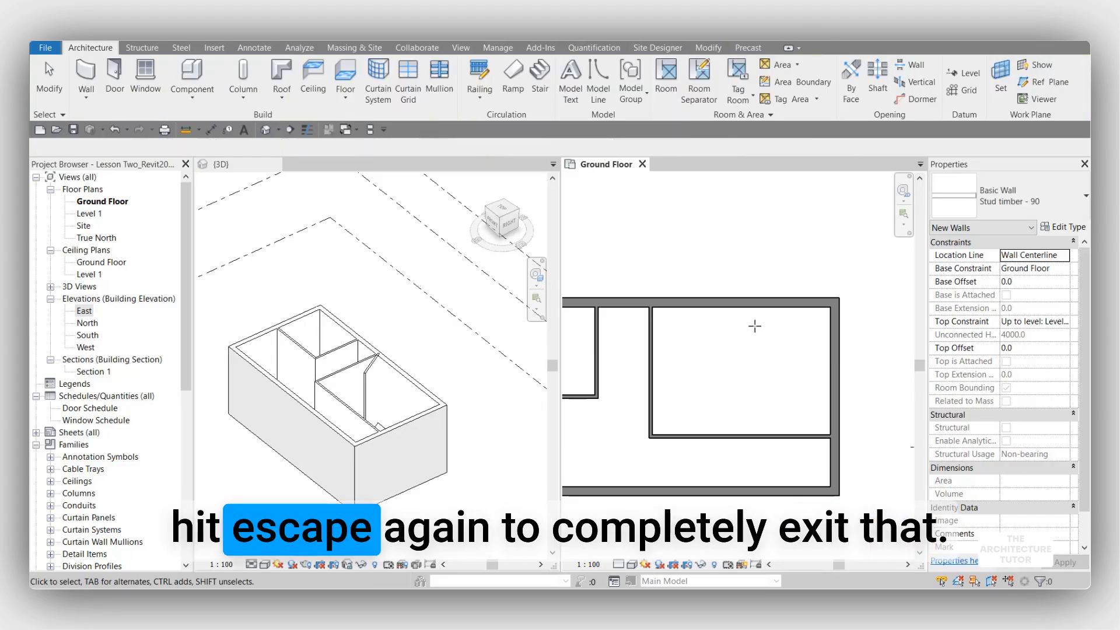
key(Escape)
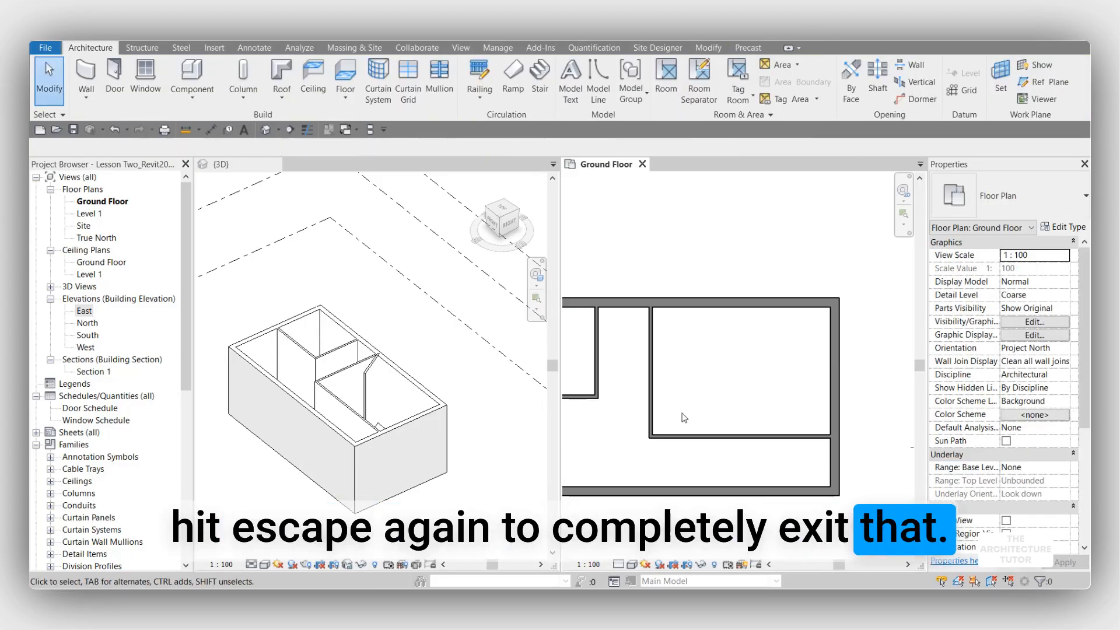
Step: Draw a Stud timber - 90 arc wall below the upper-left room by start, end and radius, about 1880 mm radius and 68°
middle_drag(675, 405, 792, 355)
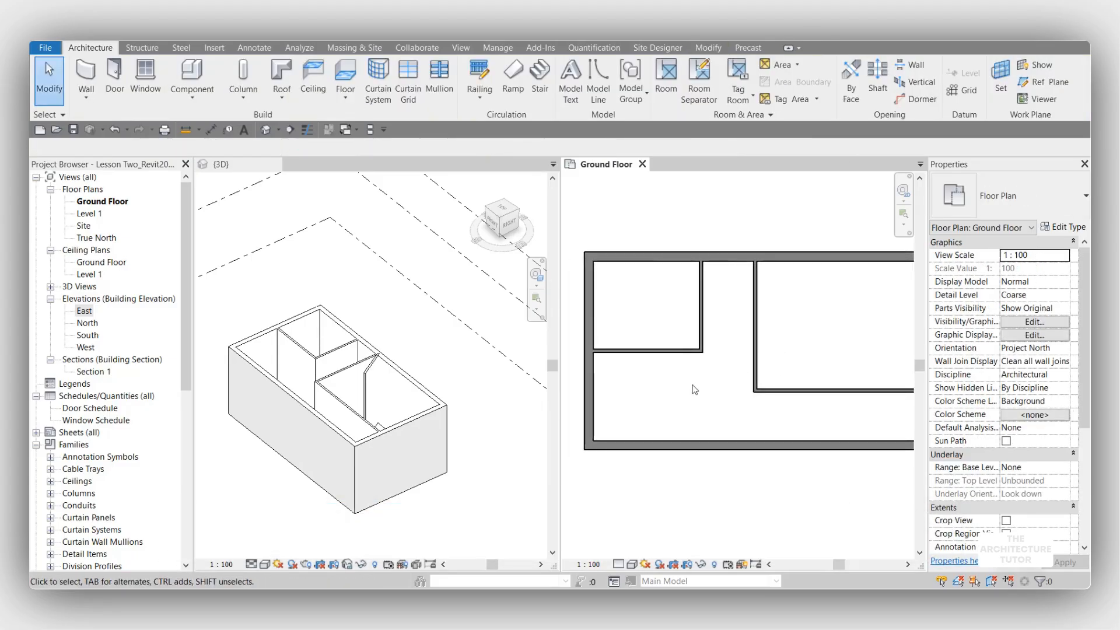
middle_drag(733, 401, 696, 403)
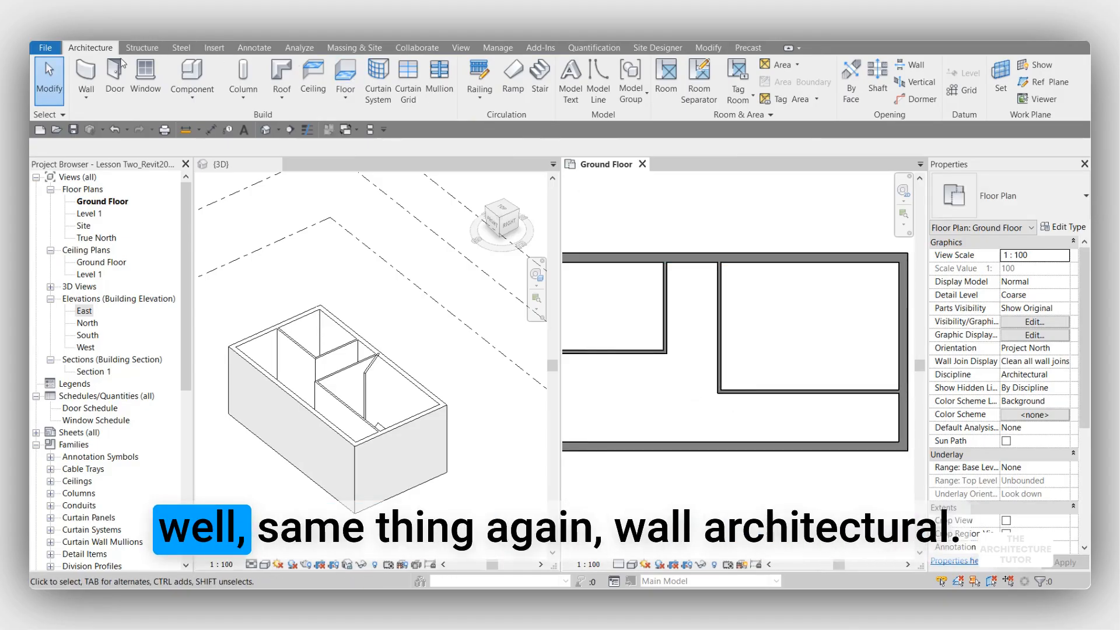
click(87, 97)
click(108, 120)
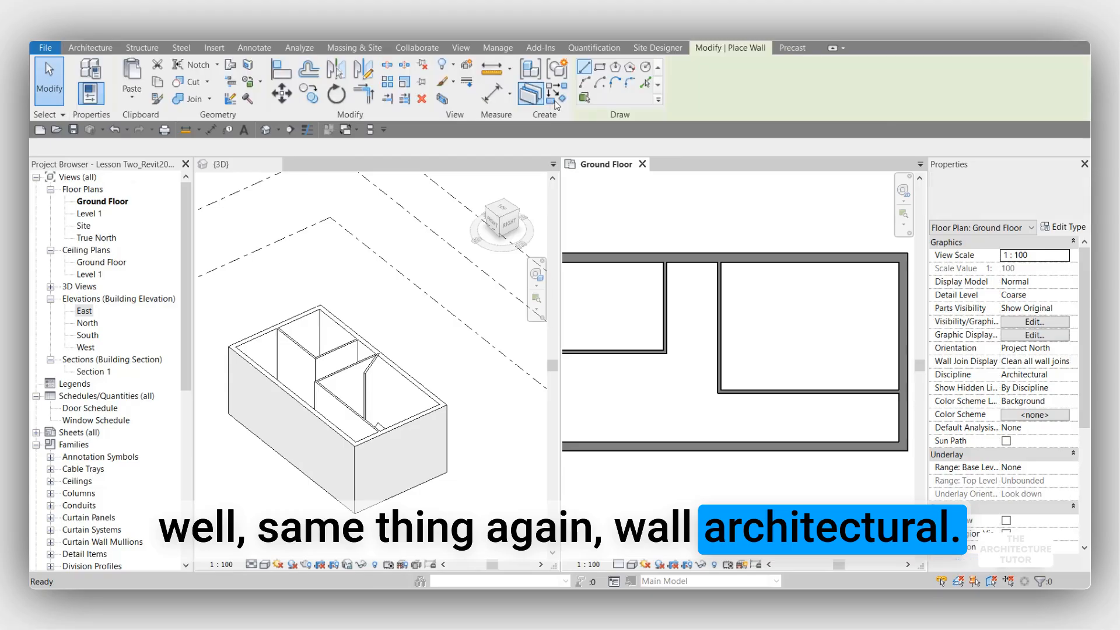
click(585, 83)
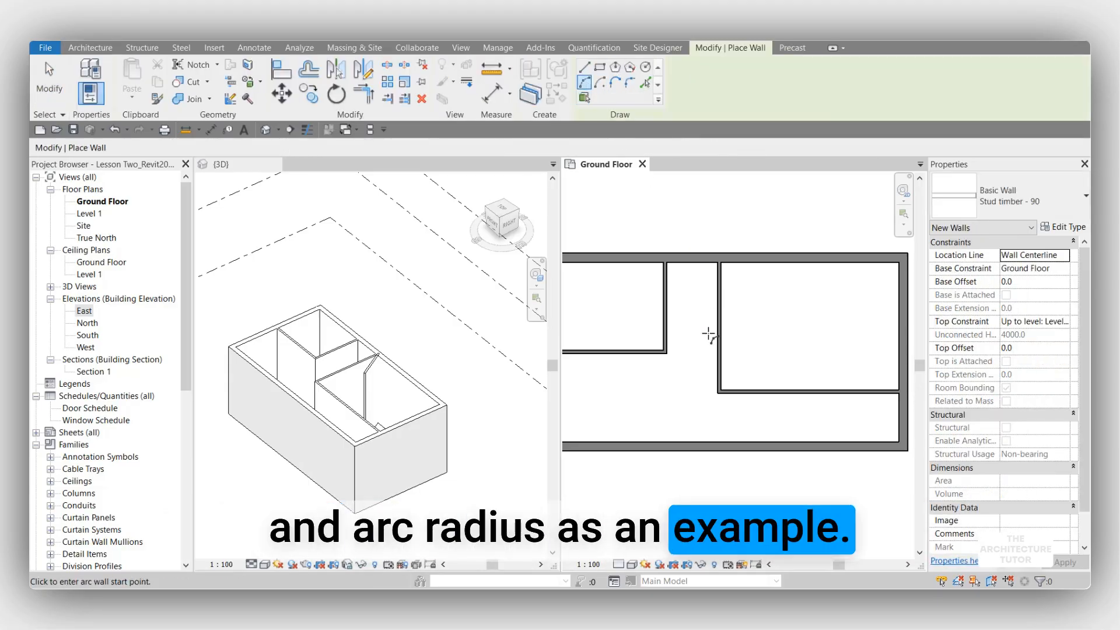
middle_drag(660, 415, 723, 408)
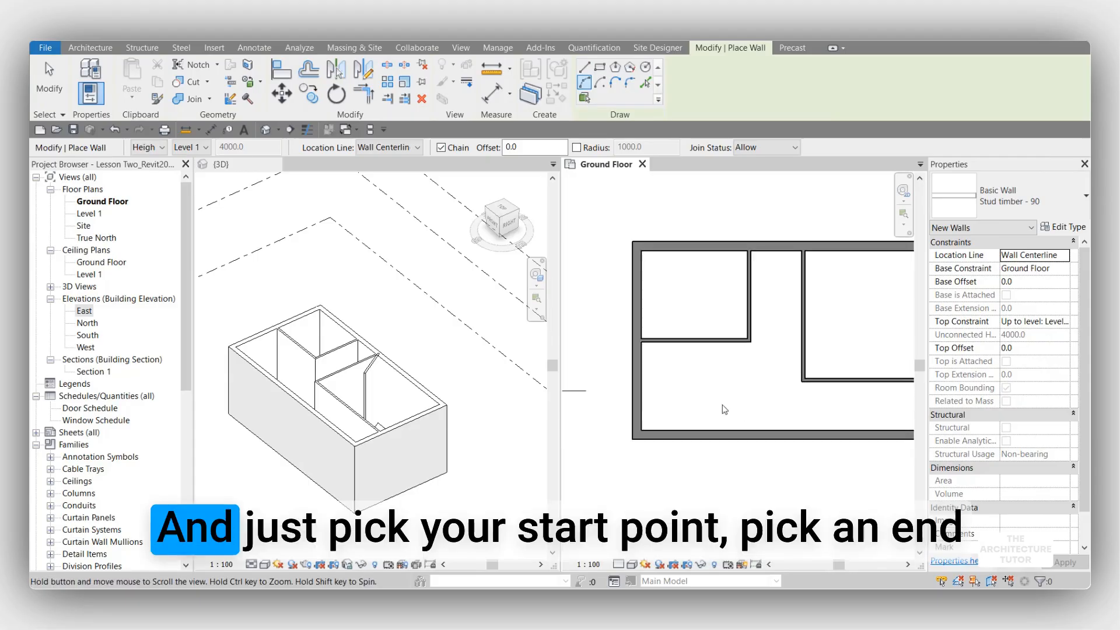
scroll(661, 414, up, 2)
click(657, 401)
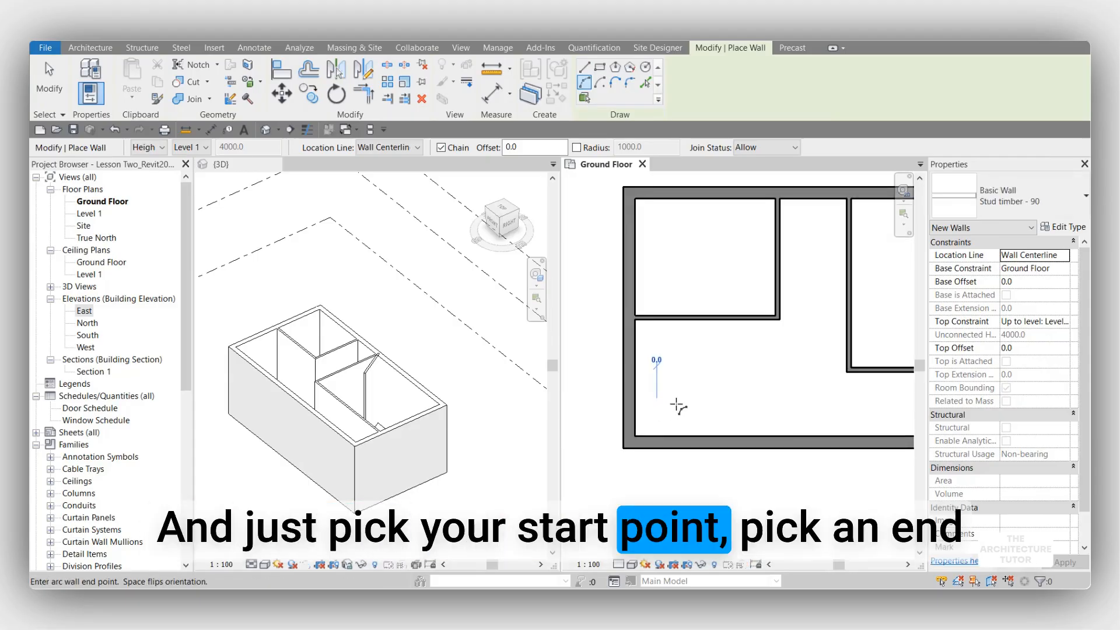
click(756, 387)
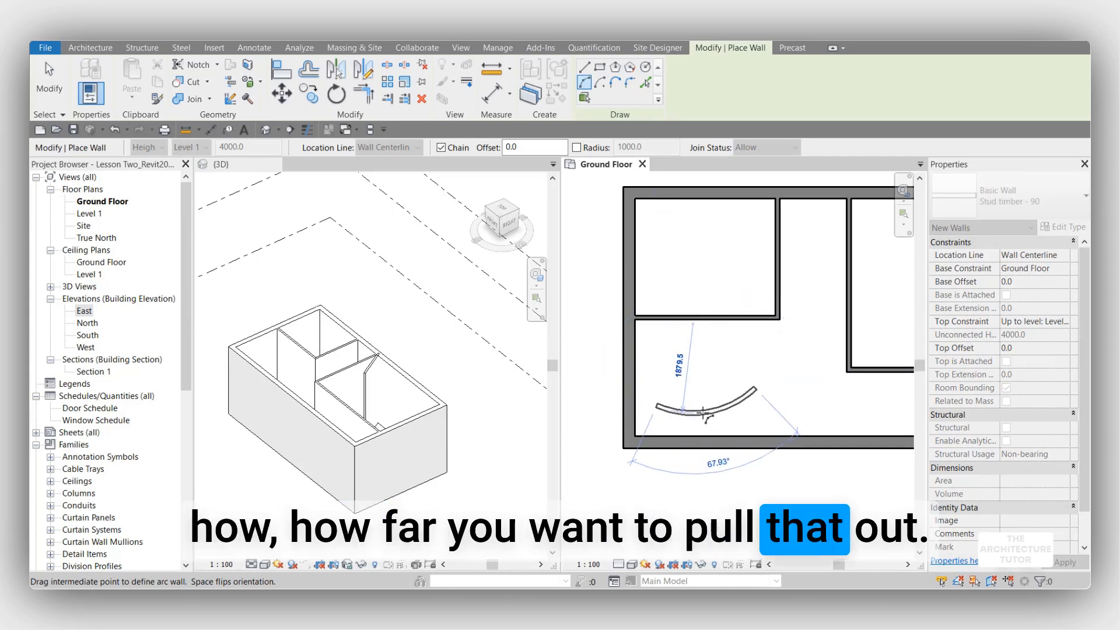
click(703, 413)
Step: Continue the curved wall with a tangent arc of about 2900 mm radius in the opposite direction and end the command
middle_drag(785, 409, 739, 437)
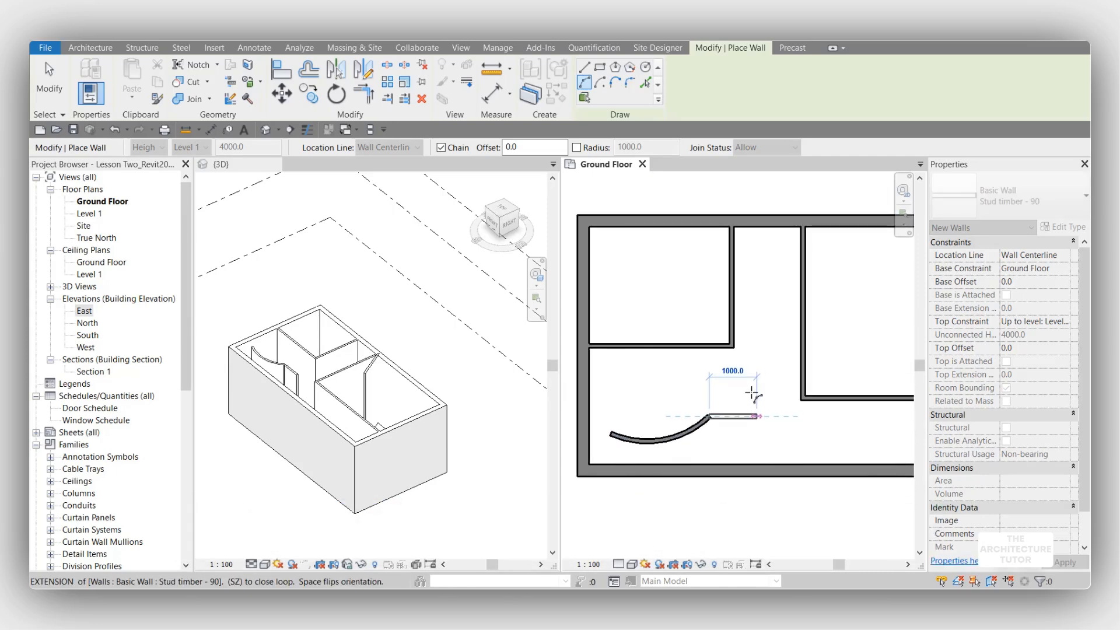
scroll(754, 393, up, 2)
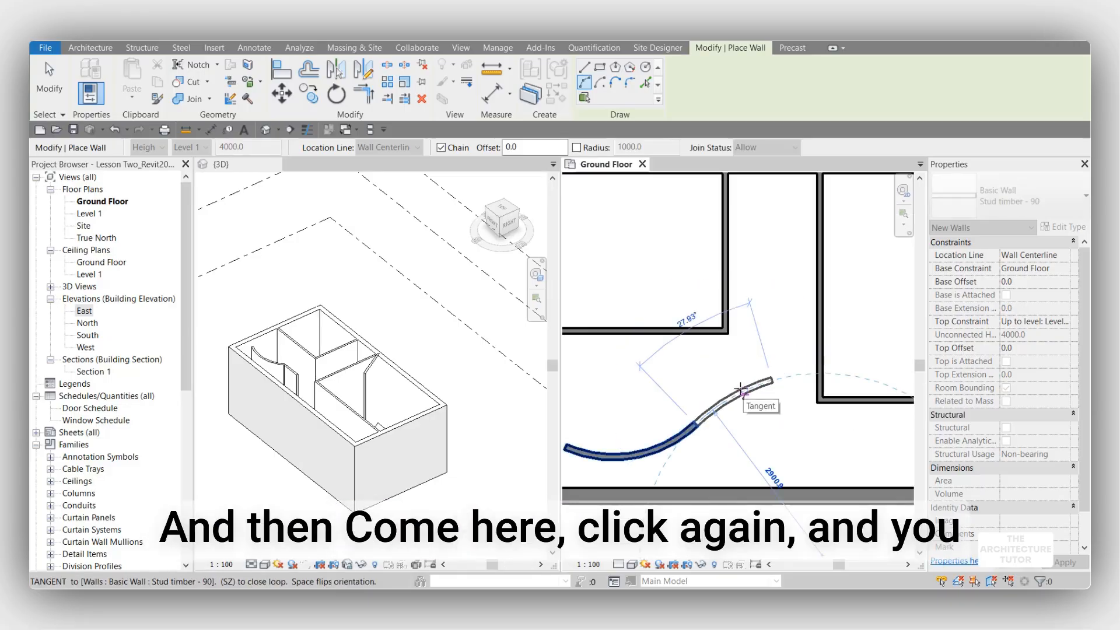
scroll(741, 389, down, 2)
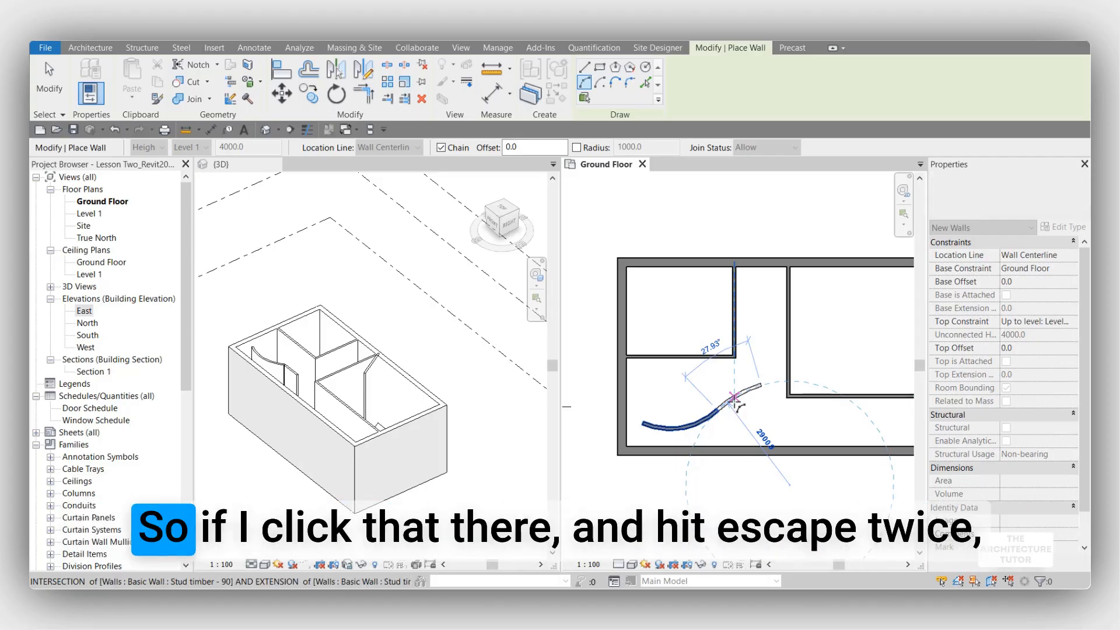
click(734, 399)
key(Escape)
key(Escape)
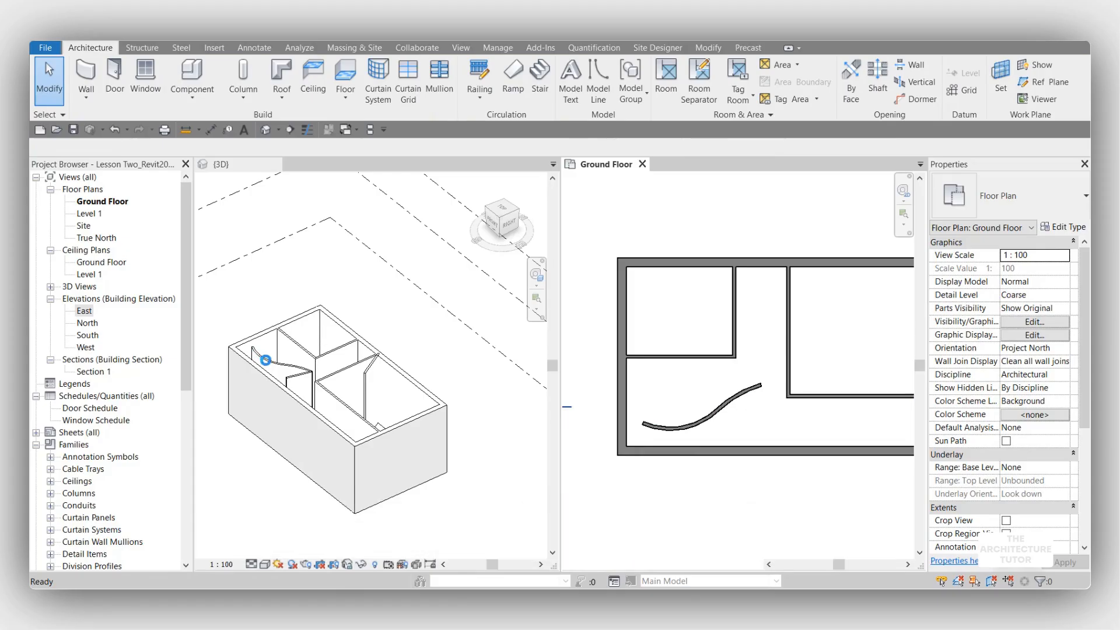
Step: Select both connected curved wall segments in the 3D view, examine them from another side, and clear the selection
scroll(265, 360, up, 3)
click(278, 367)
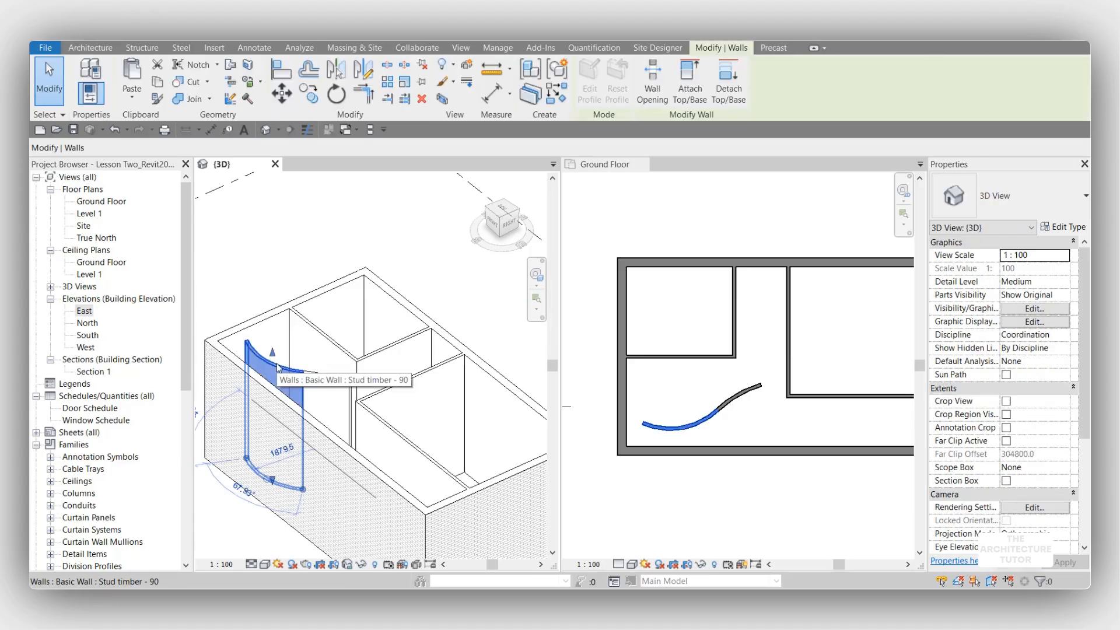
key(Tab)
click(277, 363)
scroll(465, 417, down, 2)
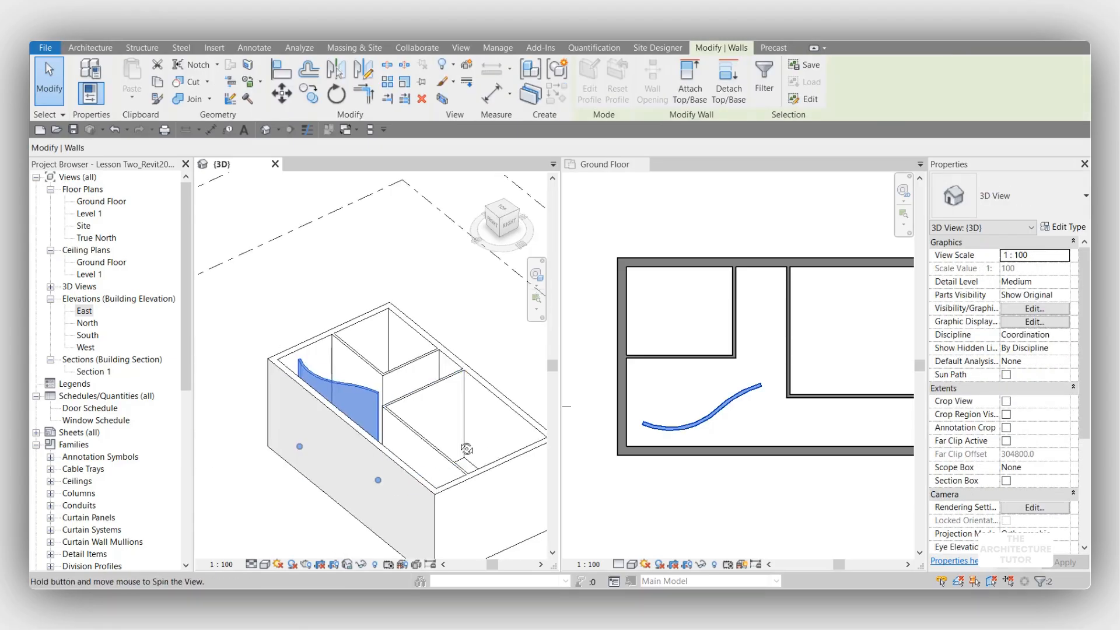
shift+middle_drag(466, 449, 324, 338)
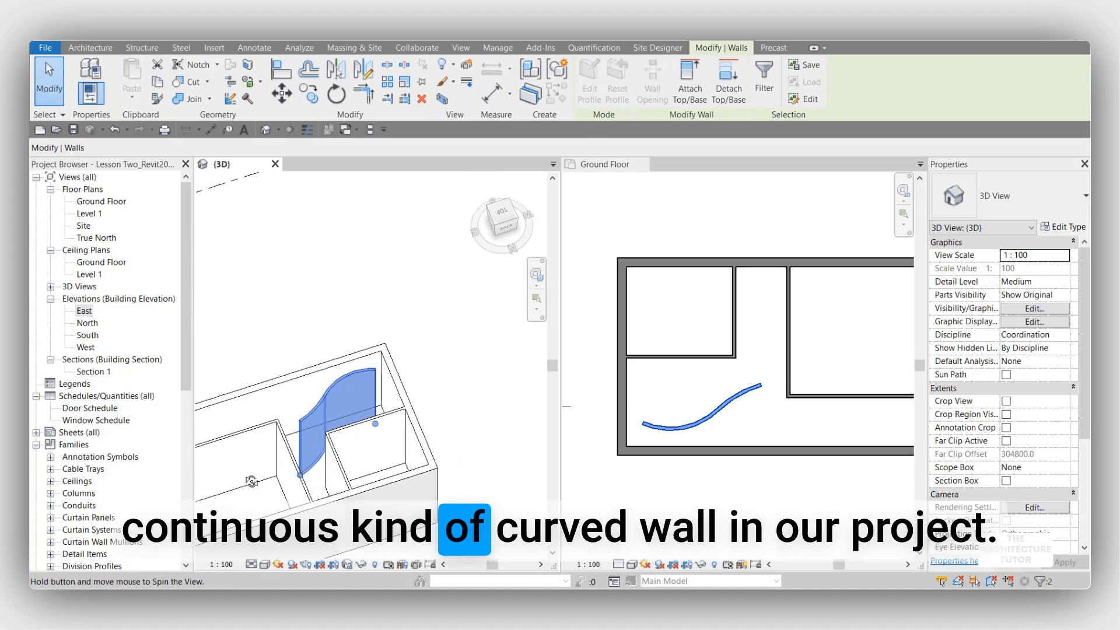
click(324, 328)
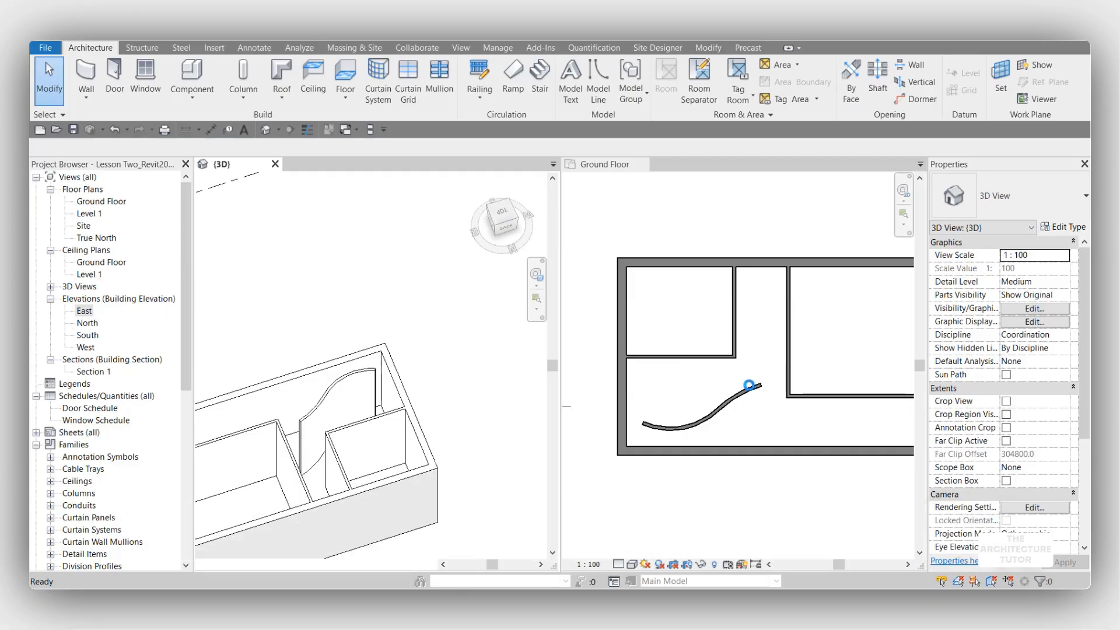
Step: Select both curved wall segments on the Ground Floor plan and set their Top Constraint to Unconnected
scroll(751, 385, down, 2)
scroll(729, 398, up, 3)
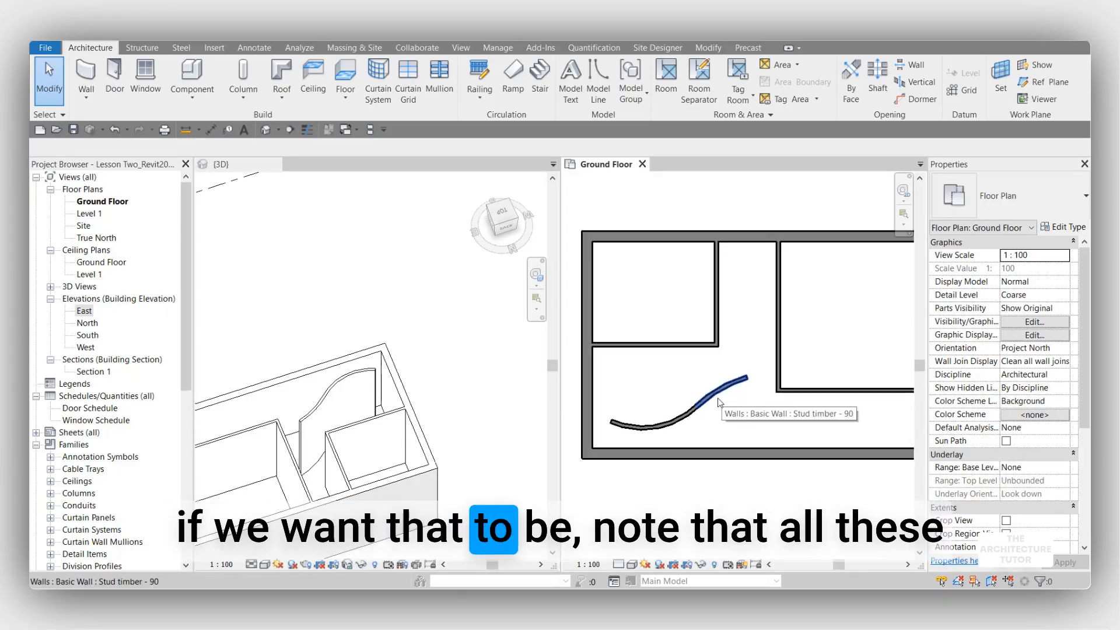
middle_drag(731, 404, 761, 383)
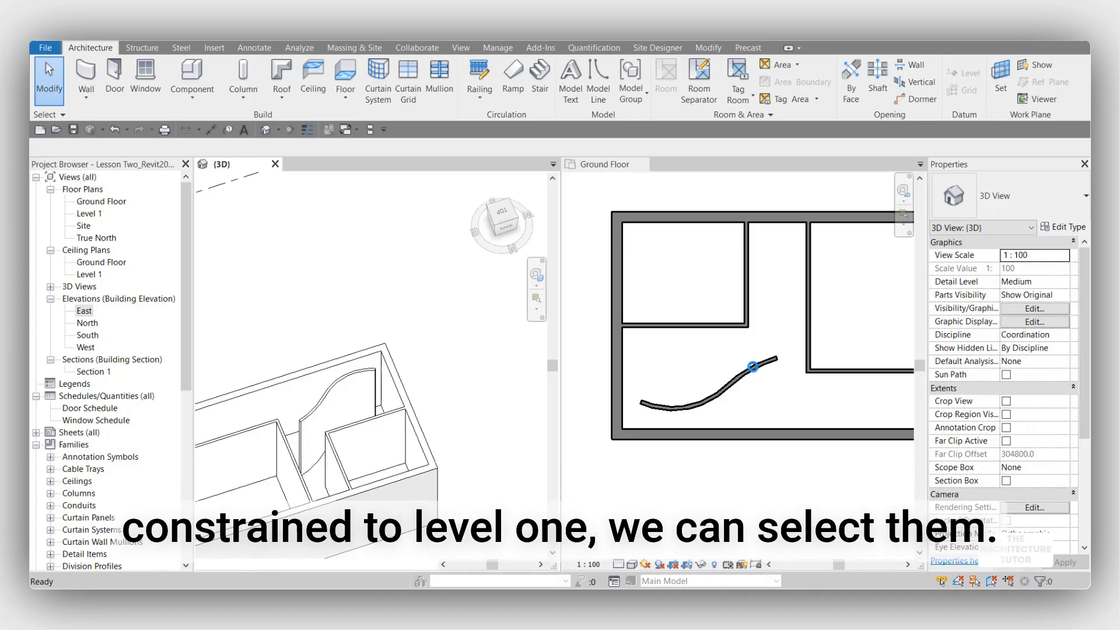
click(753, 372)
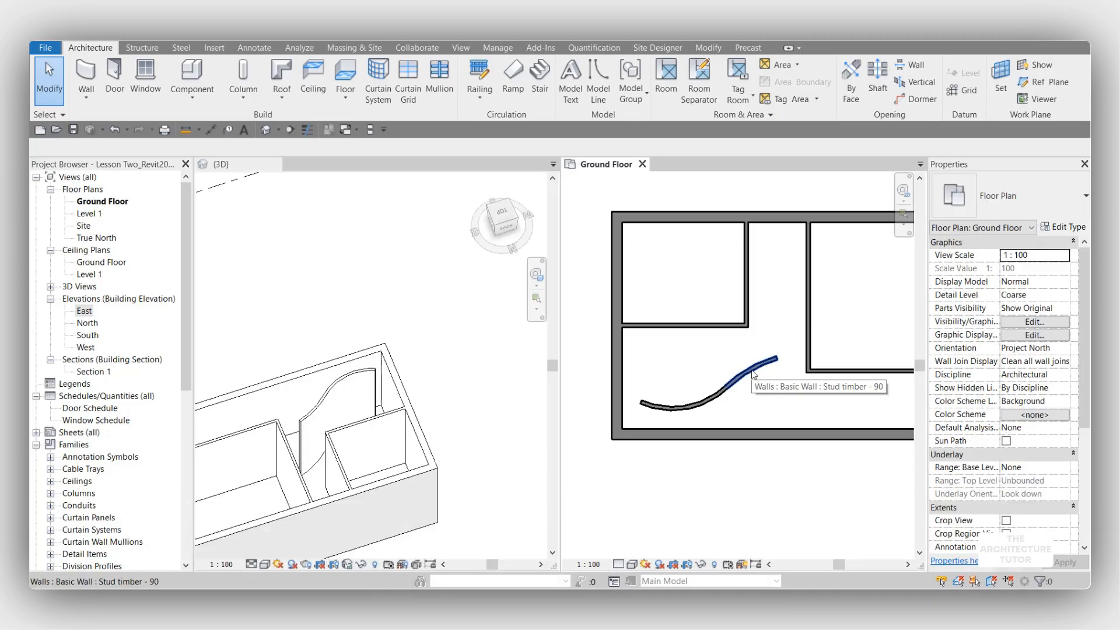
click(753, 373)
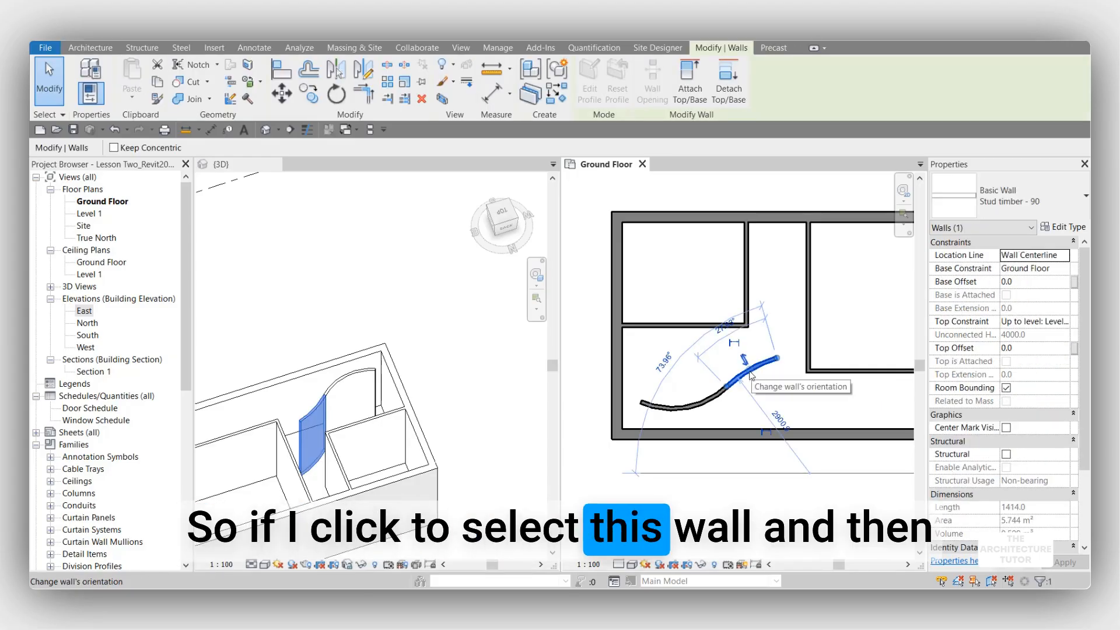
ctrl+click(689, 404)
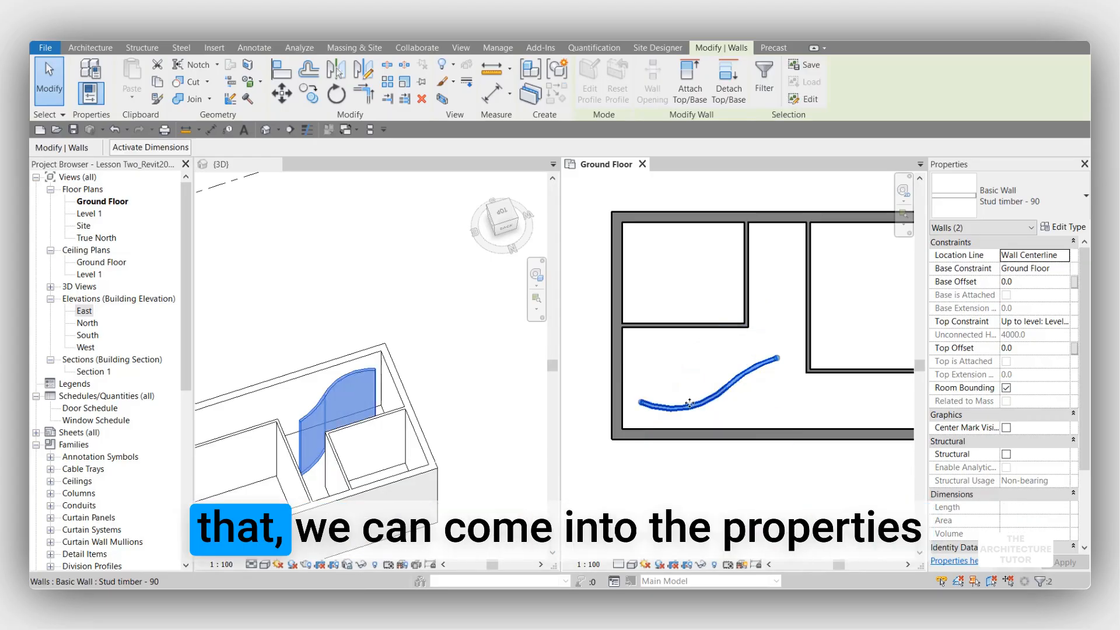
click(1048, 322)
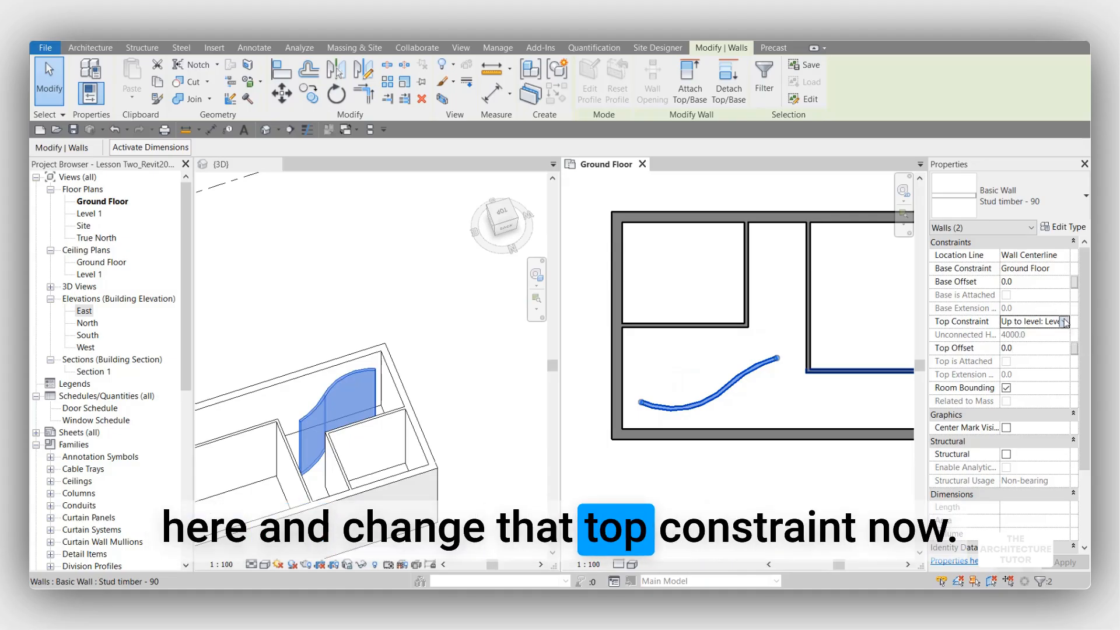
click(1064, 323)
click(1018, 336)
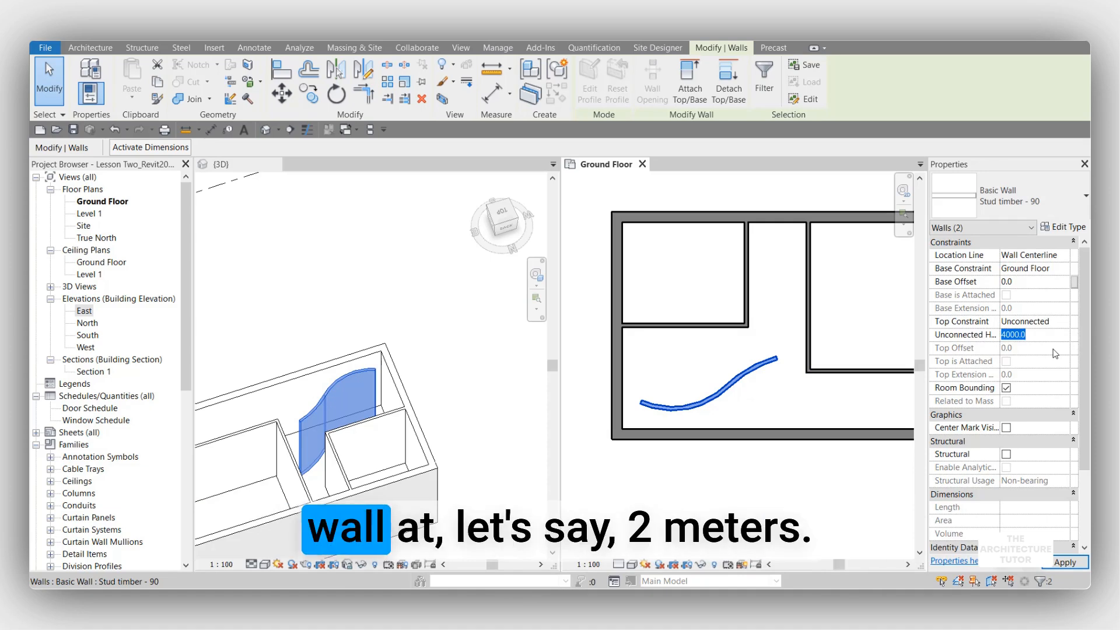
Step: Set the Unconnected Height of both curved wall segments to 2 m and clear the selection
text(2)
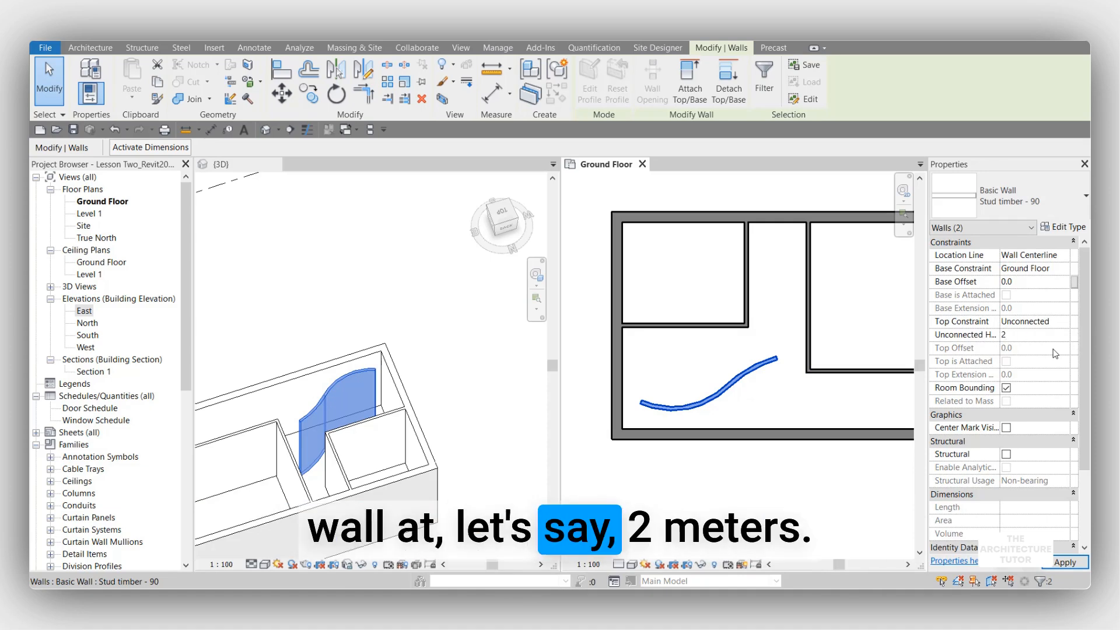
text(m)
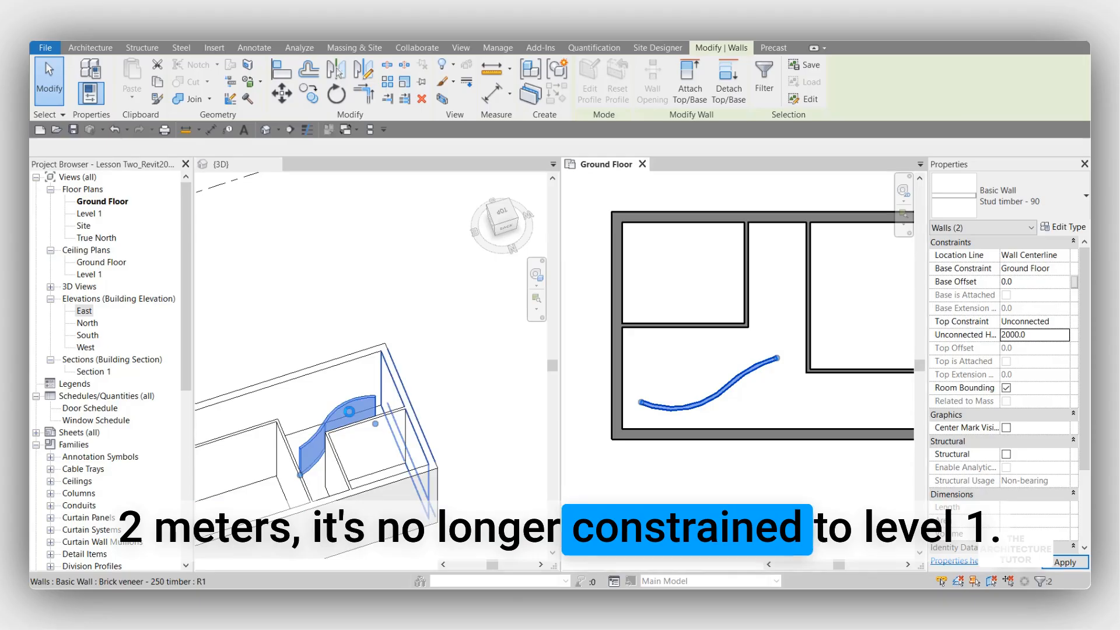
scroll(349, 412, up, 2)
key(Escape)
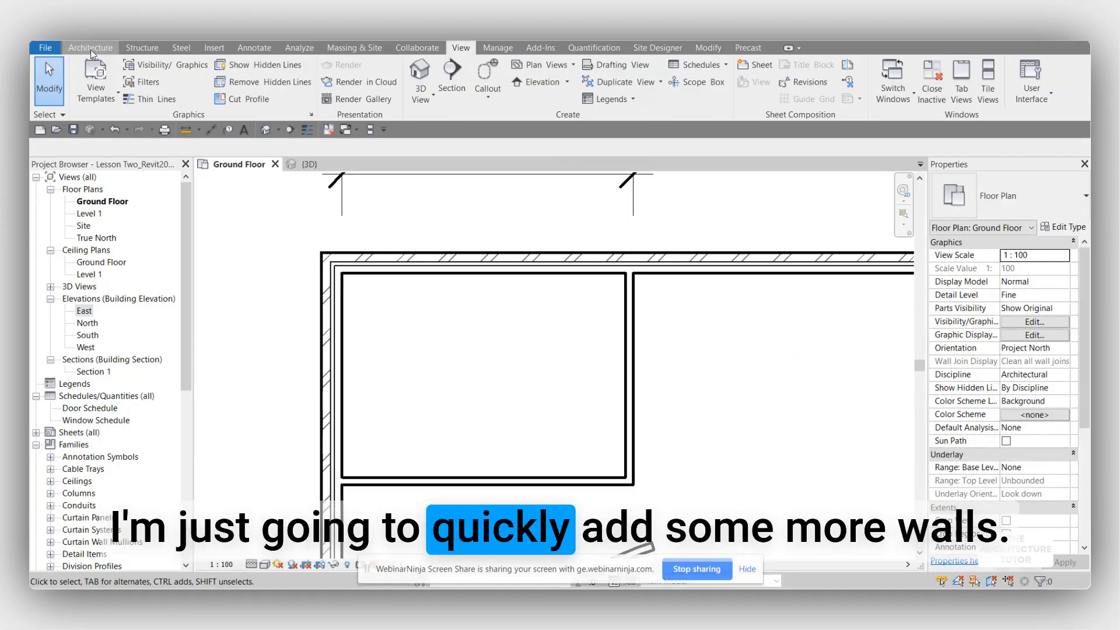
Step: Draw a vertical Stud timber - 90 wall about 2.5 m long across the top-left room, close to its left exterior wall
click(91, 48)
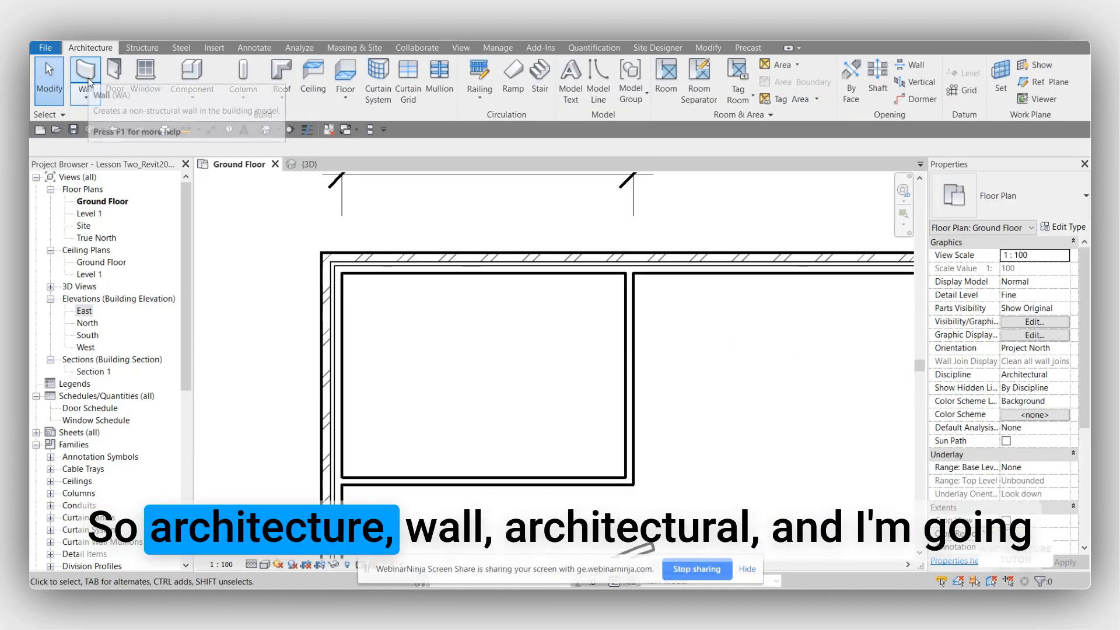
click(87, 100)
click(108, 118)
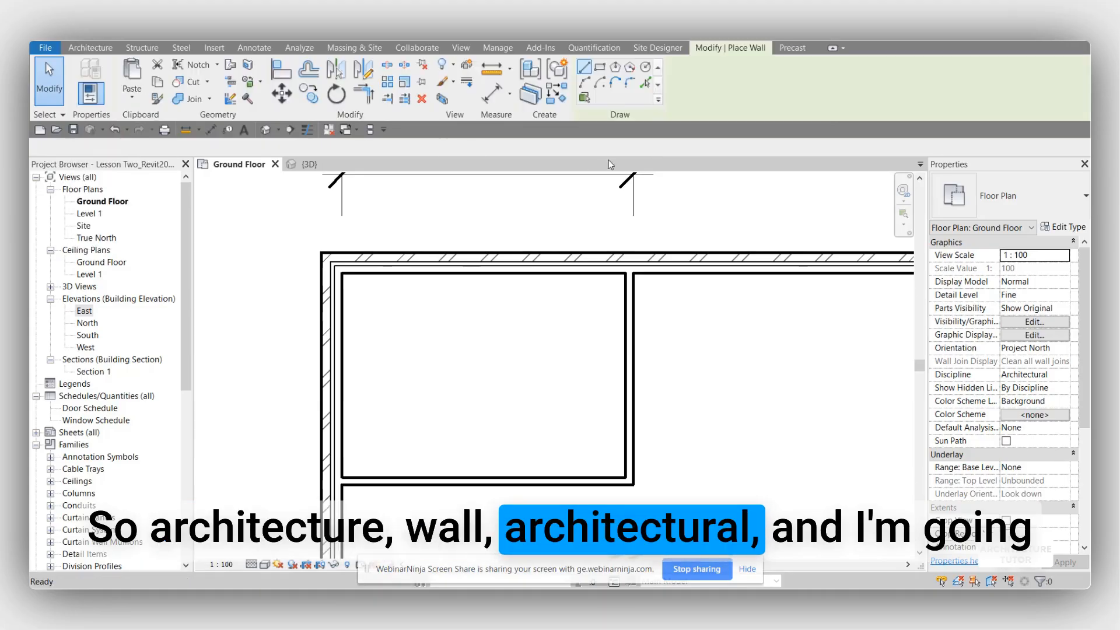
click(394, 274)
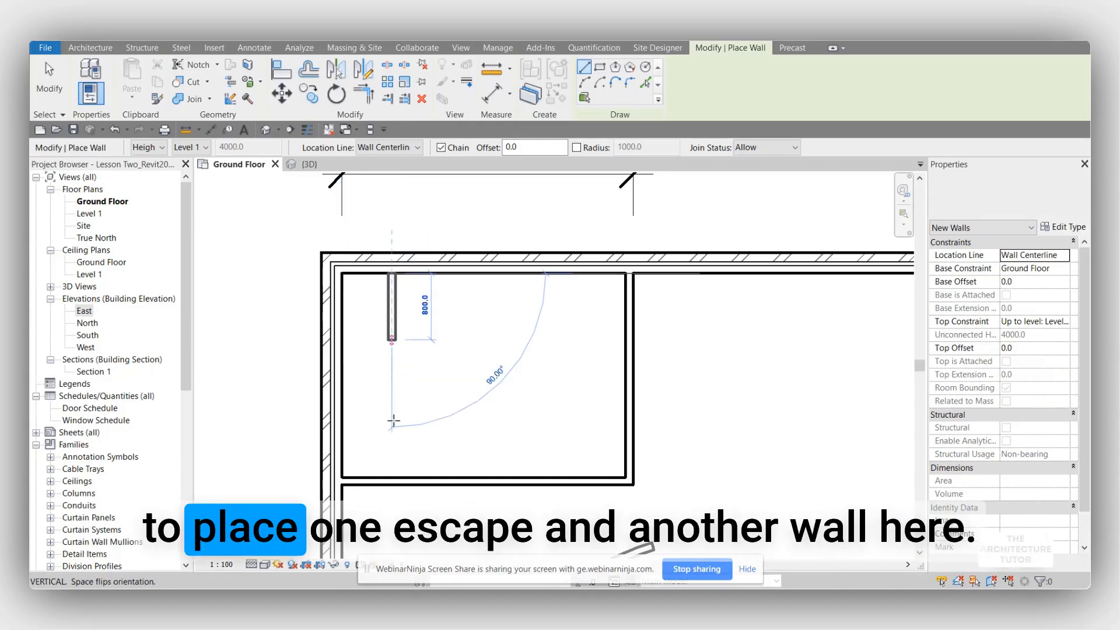
click(392, 475)
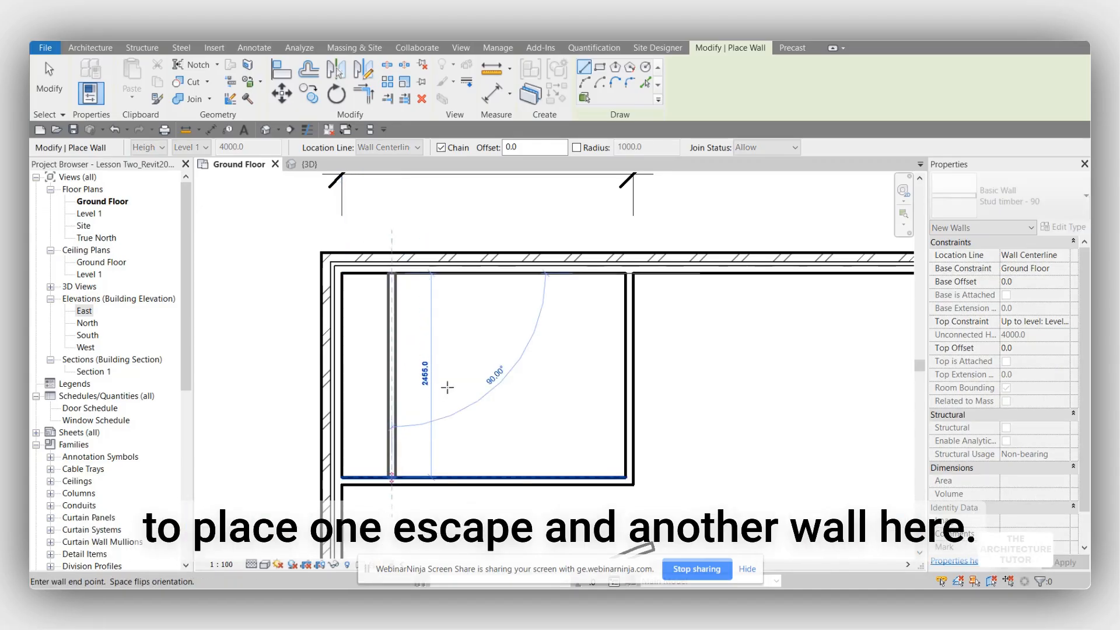
key(Escape)
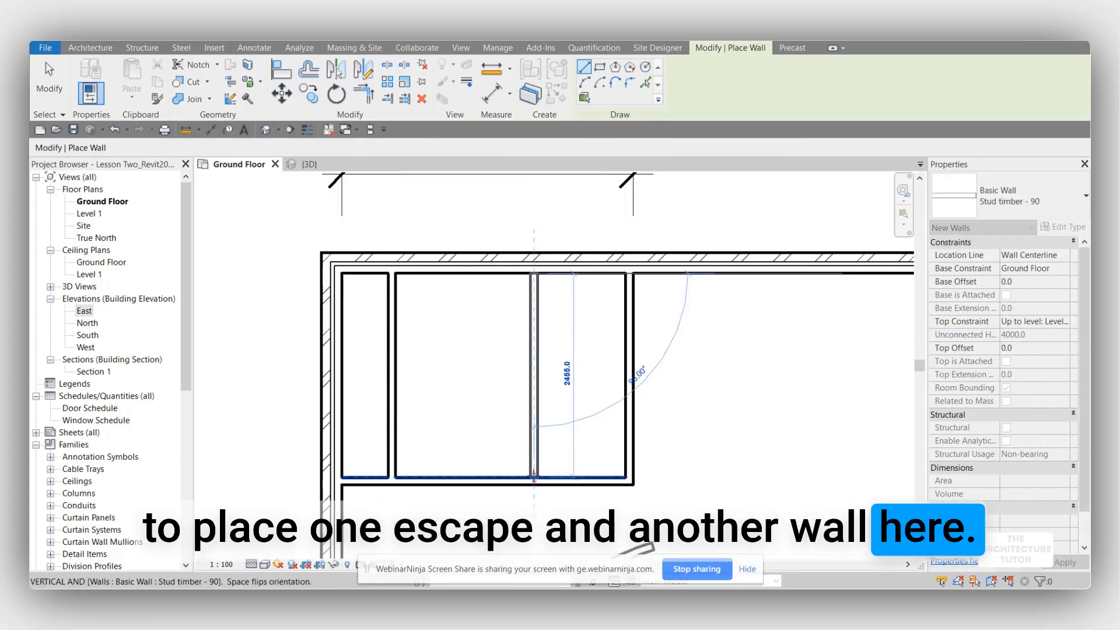
Step: Draw two more vertical Stud timber - 90 walls across the same room, dividing it into four bays, and end the command
click(535, 469)
key(Escape)
click(460, 274)
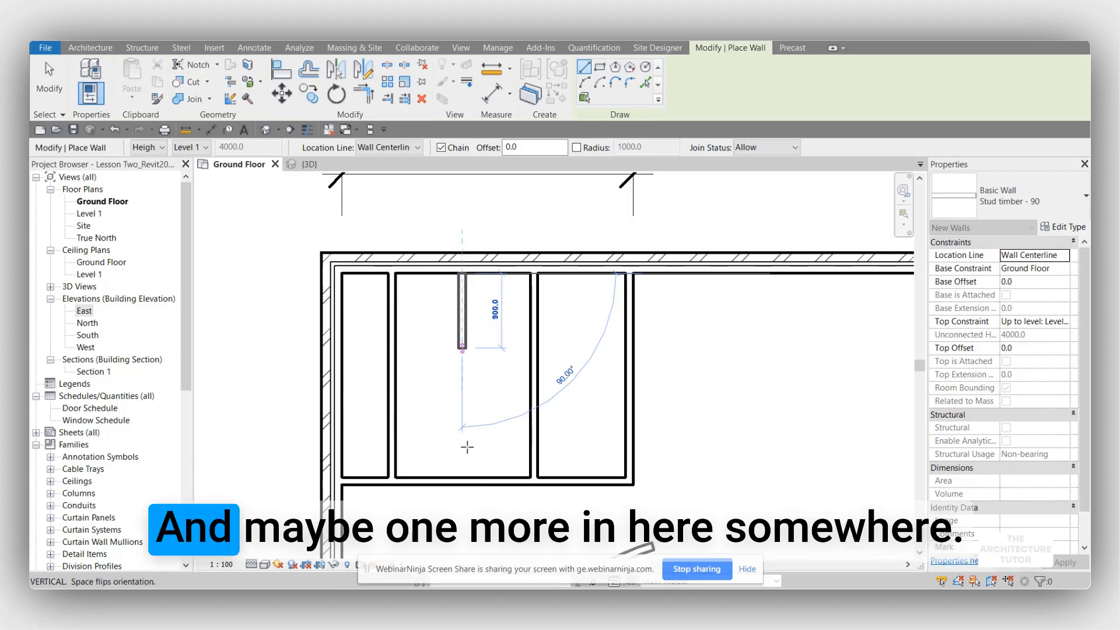
click(462, 479)
key(Escape)
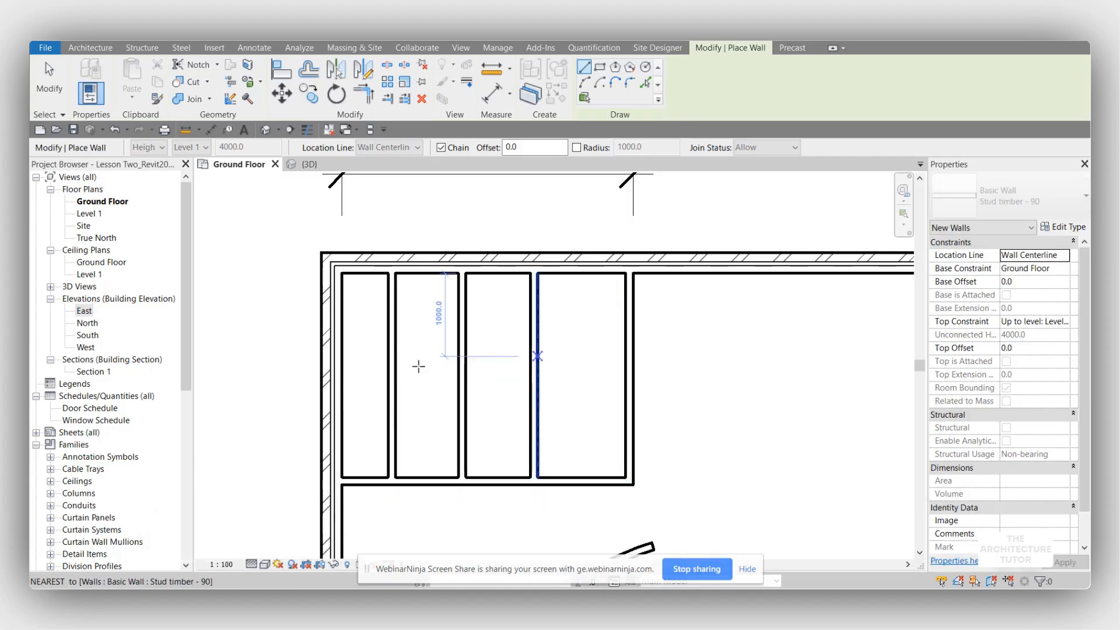
key(Escape)
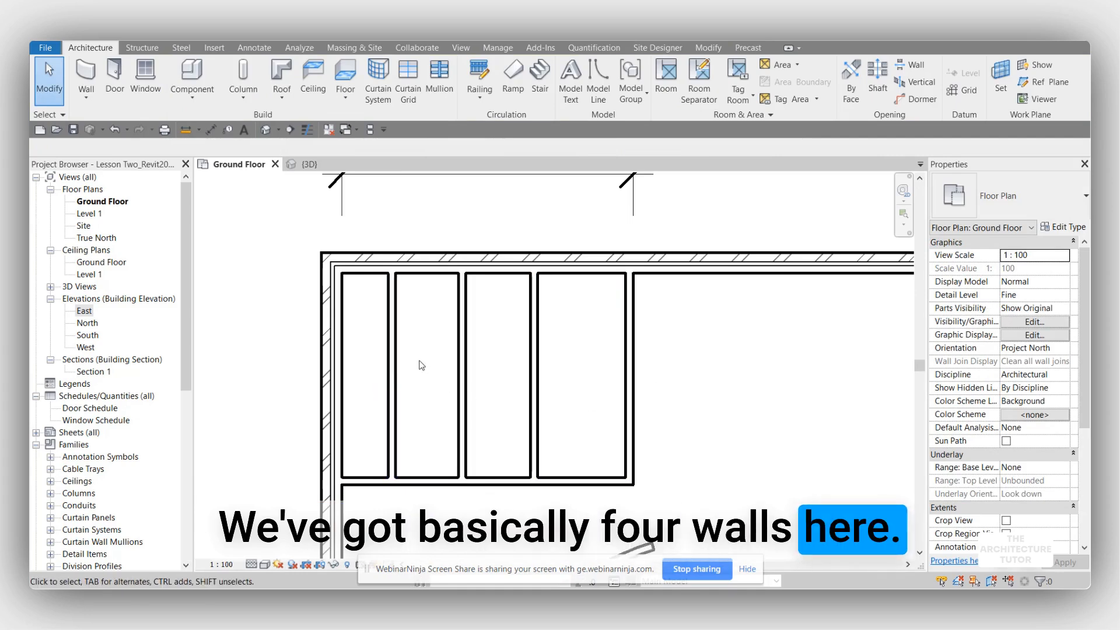
Step: Start an aligned dimension string from the exterior wall's inner face, picking the left faces of the three partitions and the room's right wall
middle_drag(421, 365, 510, 386)
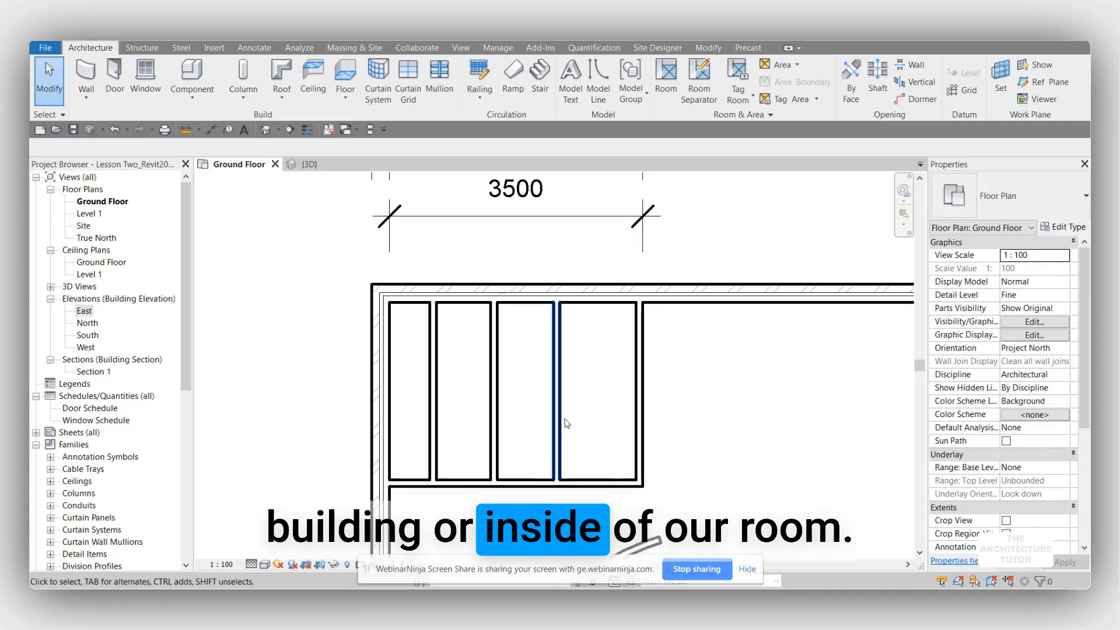
scroll(571, 410, down, 1)
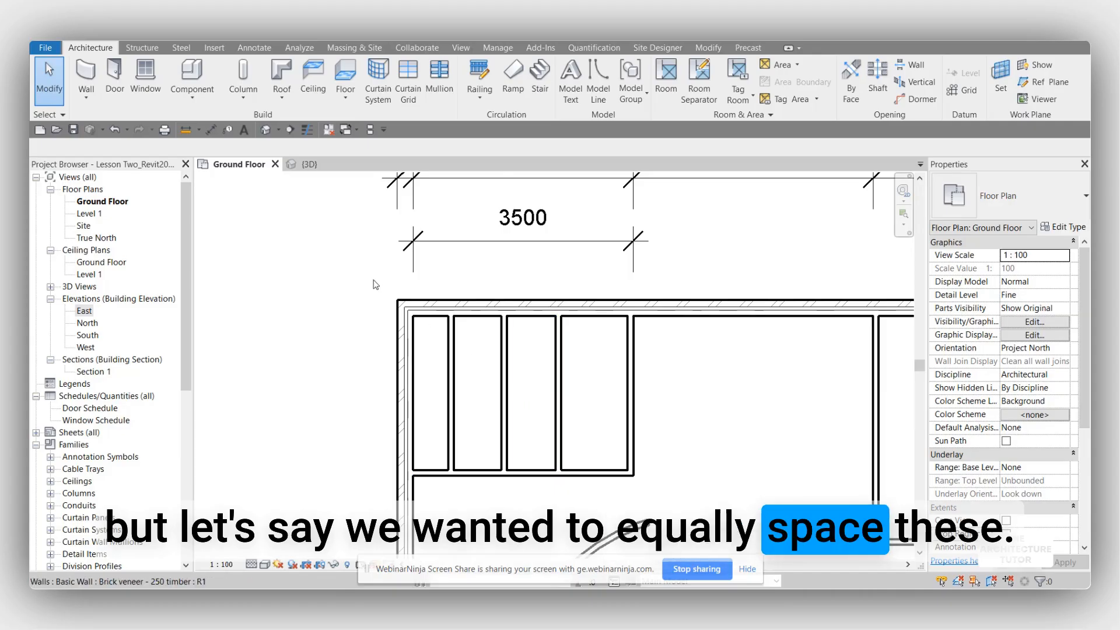
click(210, 132)
scroll(415, 404, up, 2)
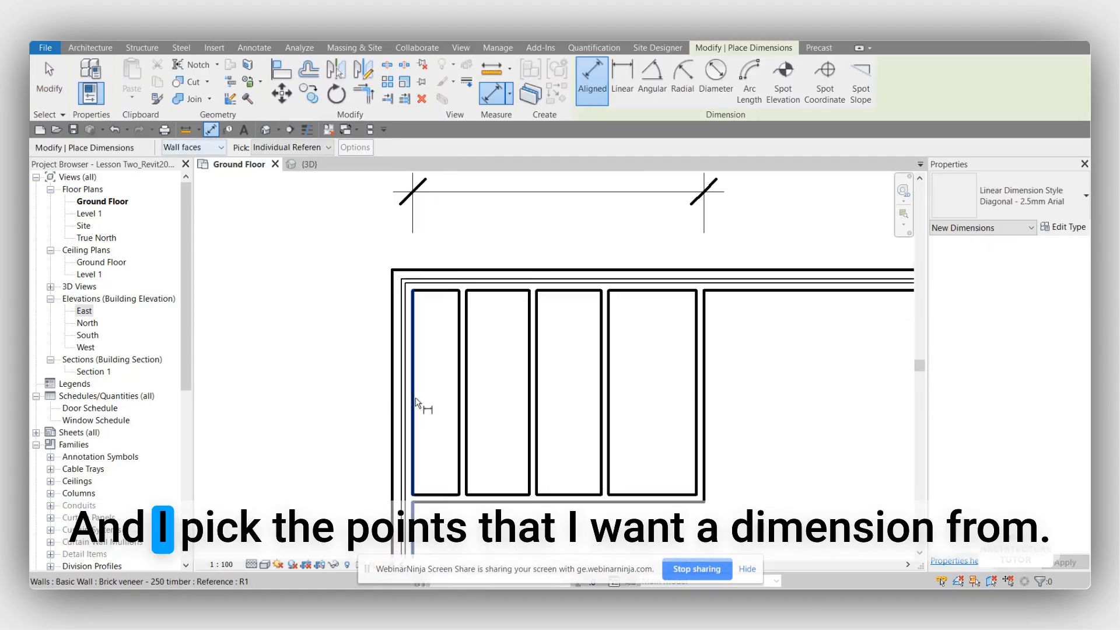
click(415, 404)
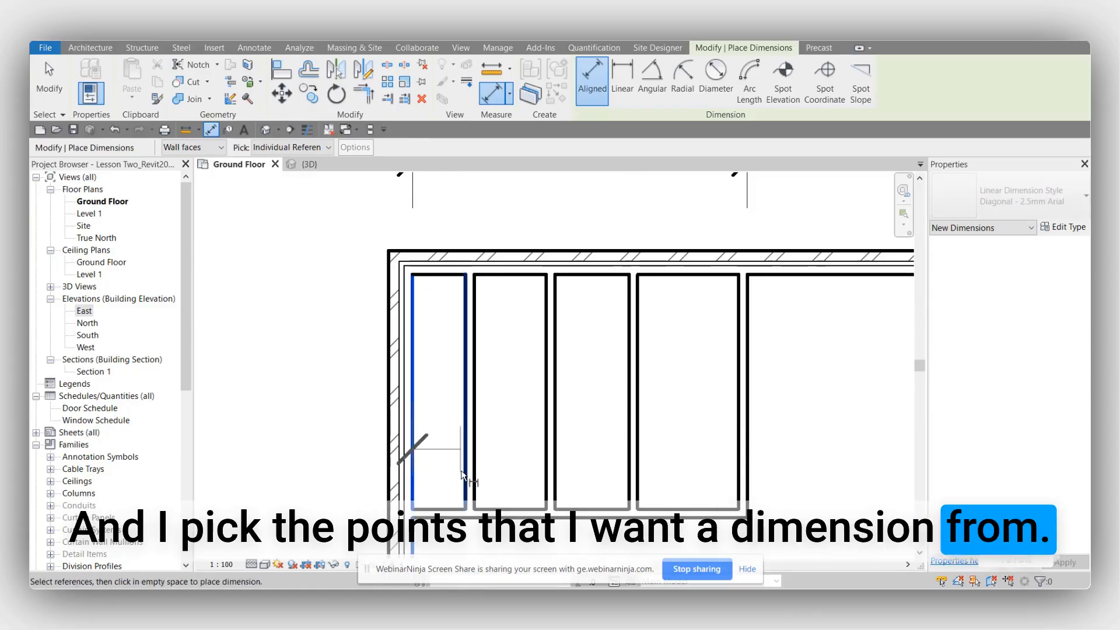
scroll(462, 461, up, 2)
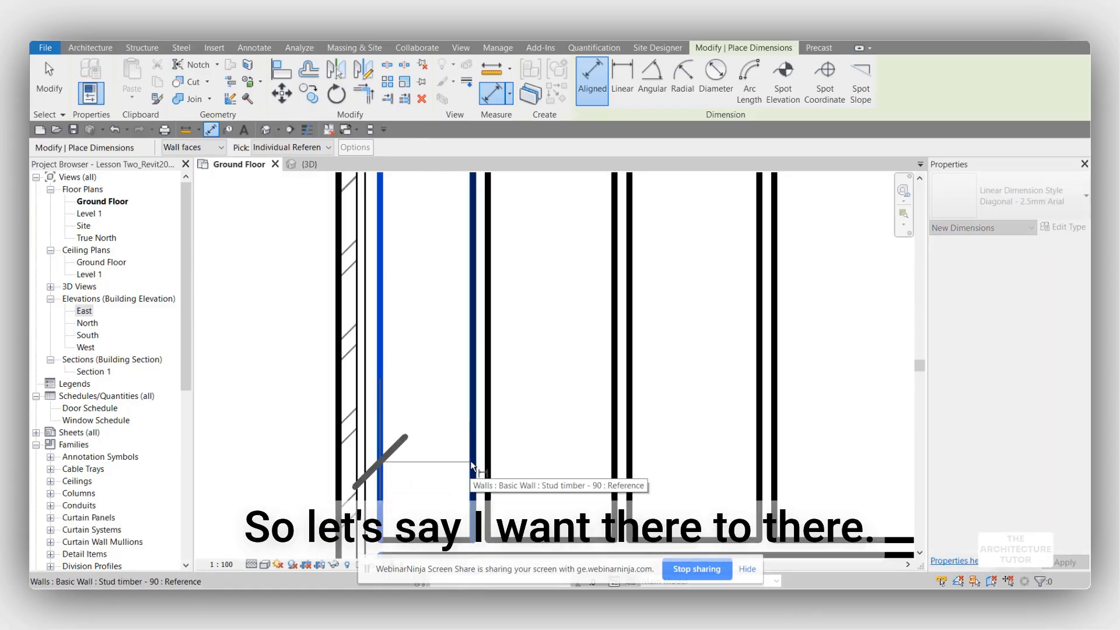
click(612, 466)
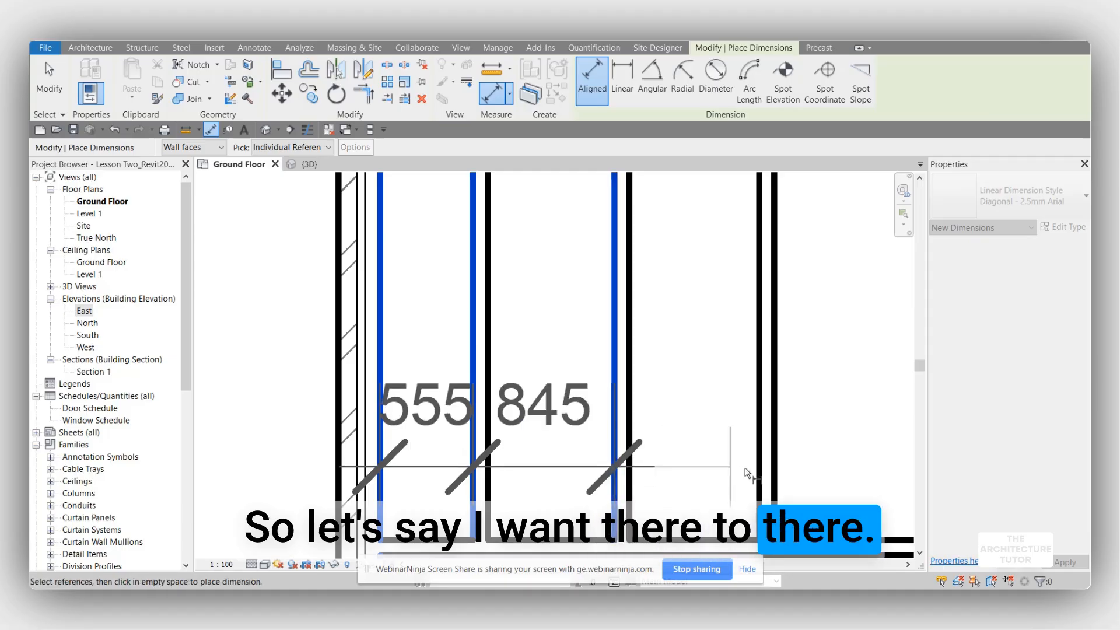
click(761, 467)
scroll(772, 464, down, 2)
scroll(770, 437, up, 2)
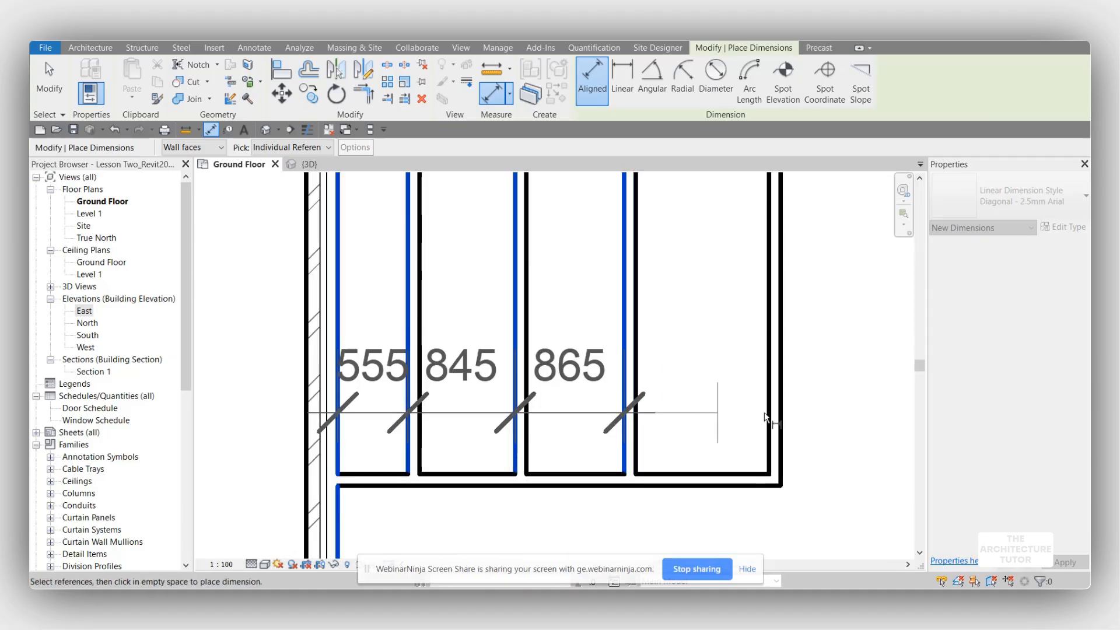
click(771, 415)
Step: Place the dimension string above the building, just outside the top exterior wall, and end the command
scroll(771, 416, down, 3)
middle_drag(720, 336, 736, 446)
scroll(736, 445, down, 1)
middle_drag(725, 401, 724, 239)
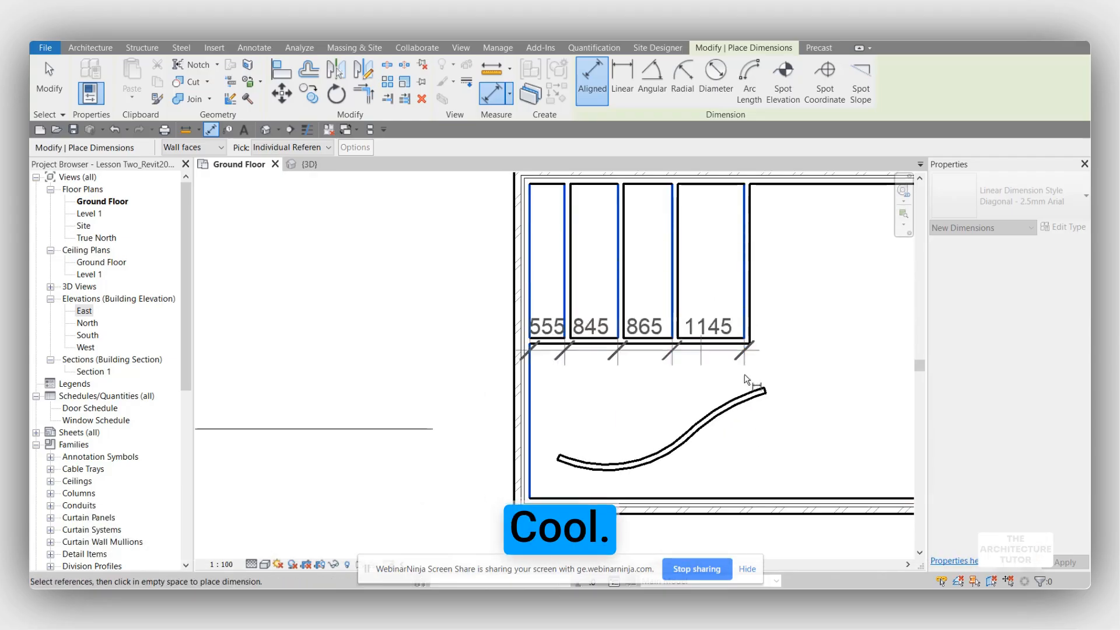
click(838, 377)
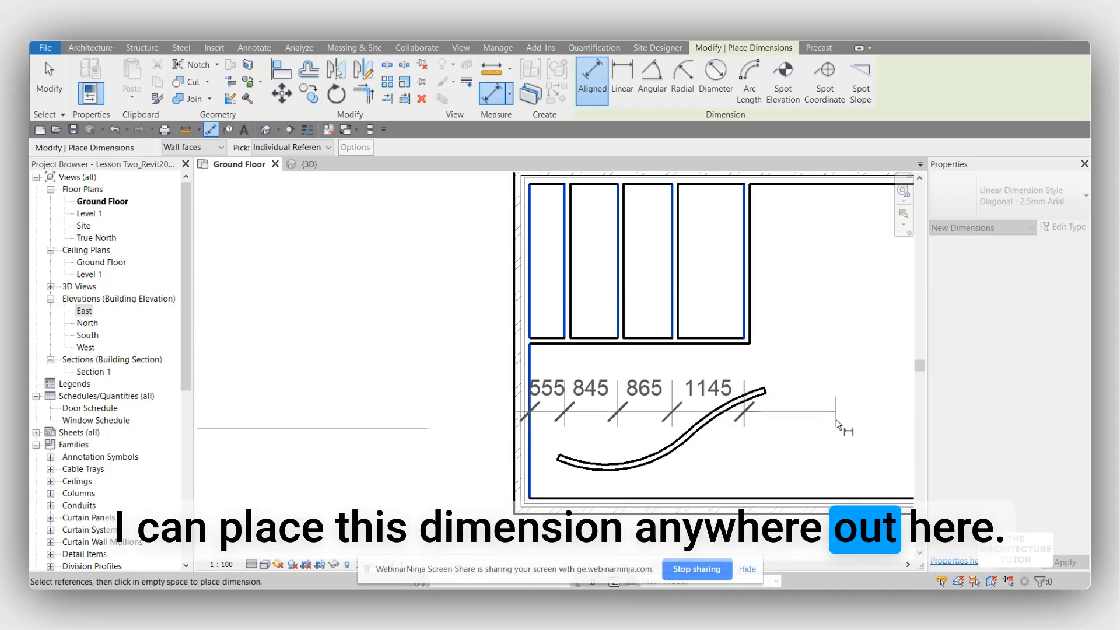
scroll(835, 421, down, 1)
scroll(808, 411, down, 3)
middle_drag(820, 327, 768, 417)
scroll(812, 349, up, 2)
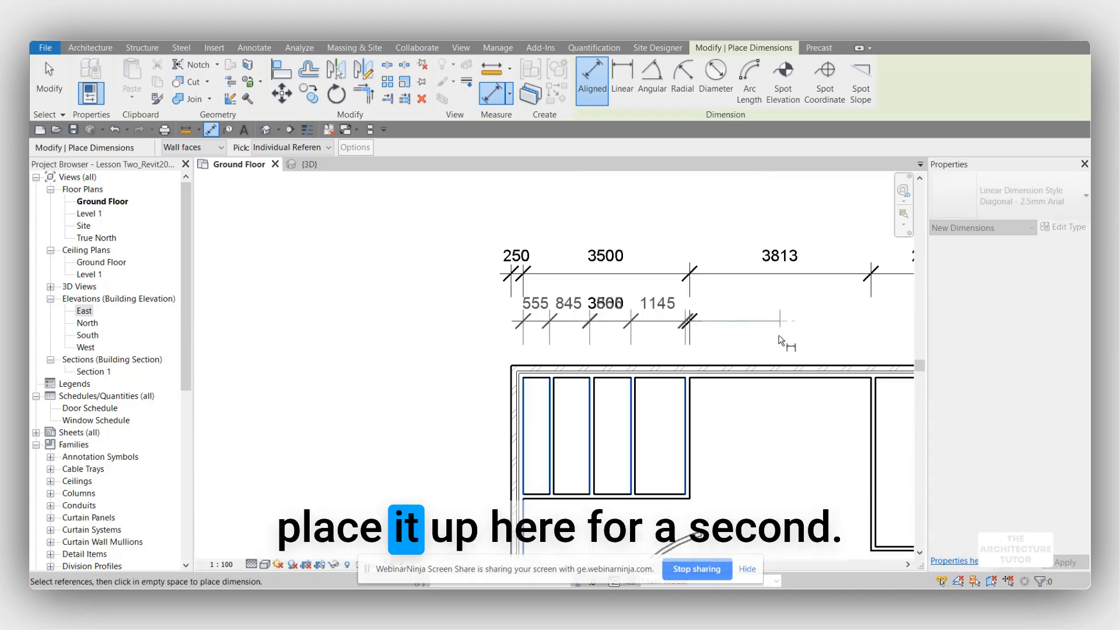
click(780, 348)
key(Escape)
key(Escape)
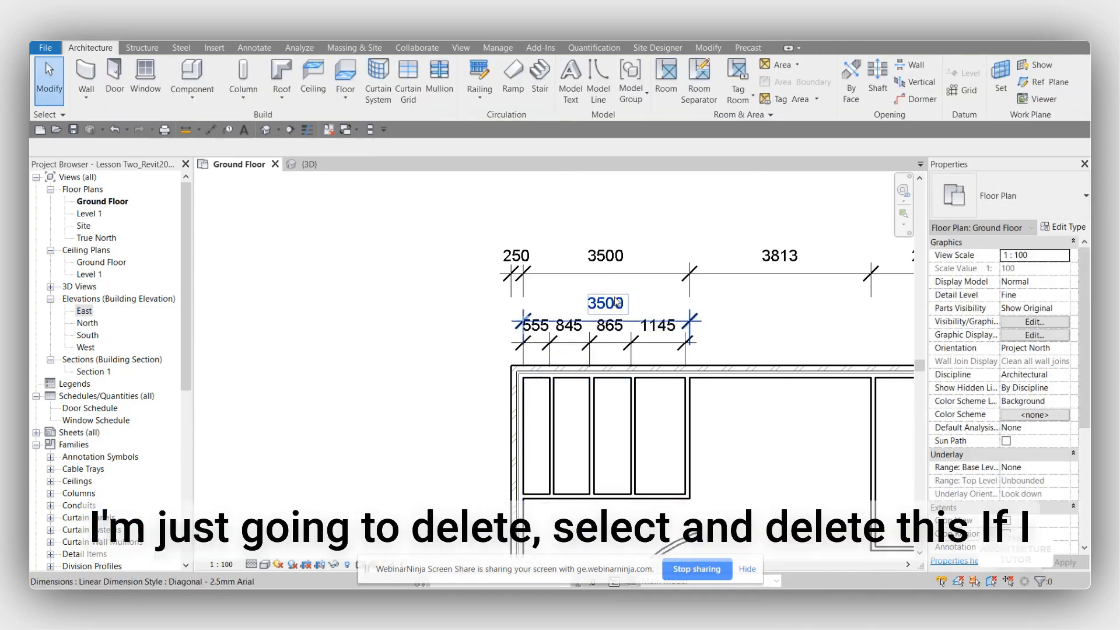
Step: Delete the 3500 dimension overlapping the new string and apply dimension equality to the four-segment string
click(627, 306)
key(Delete)
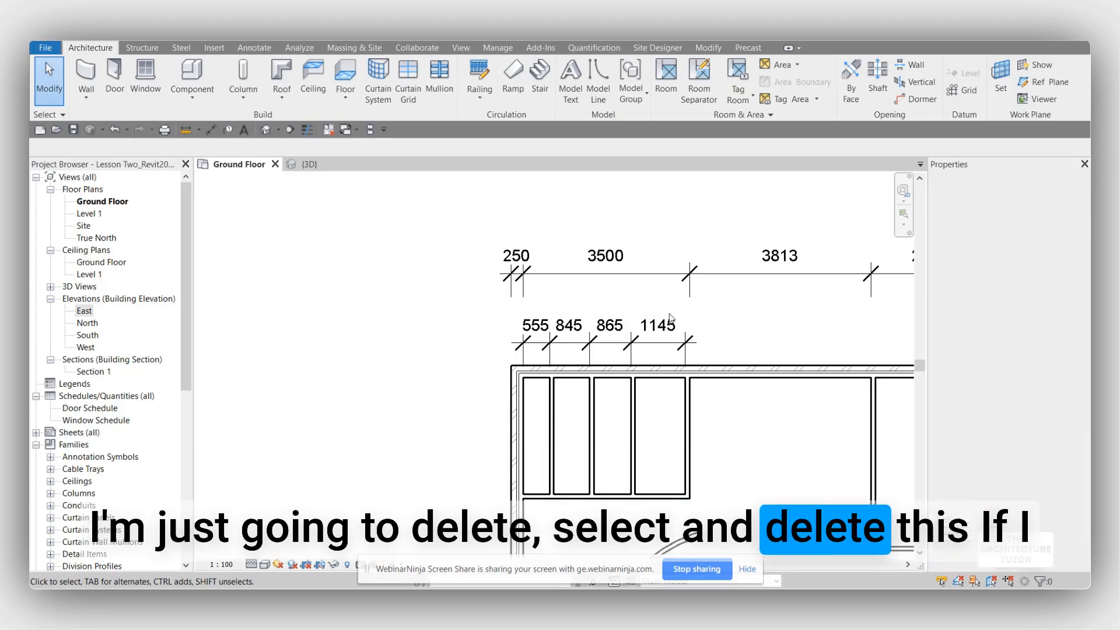
scroll(624, 276, up, 2)
click(624, 276)
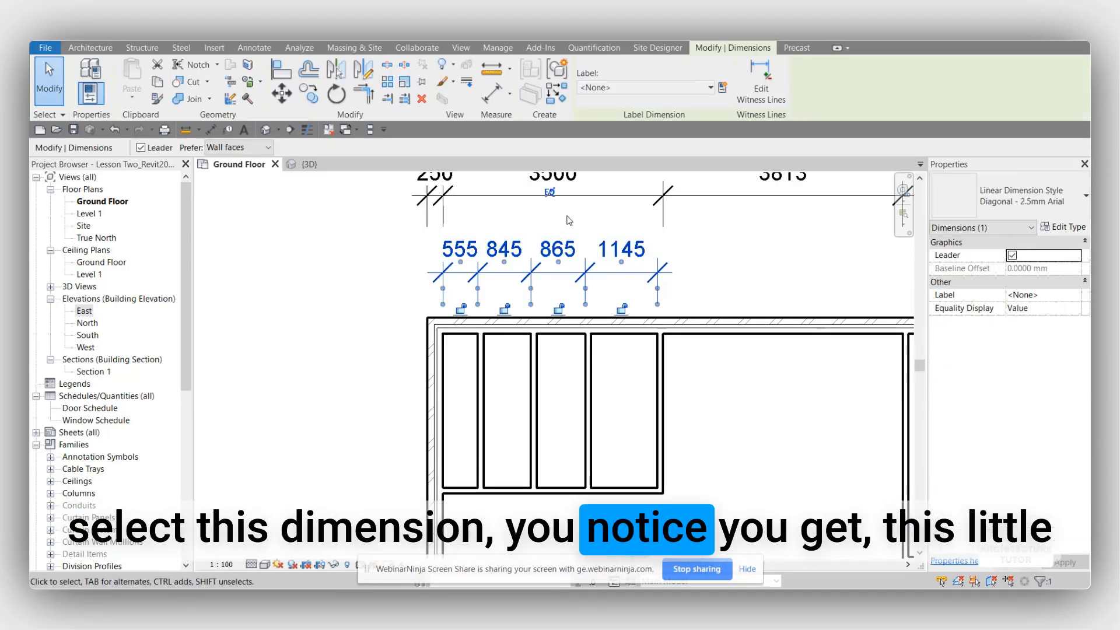
middle_drag(556, 205, 549, 221)
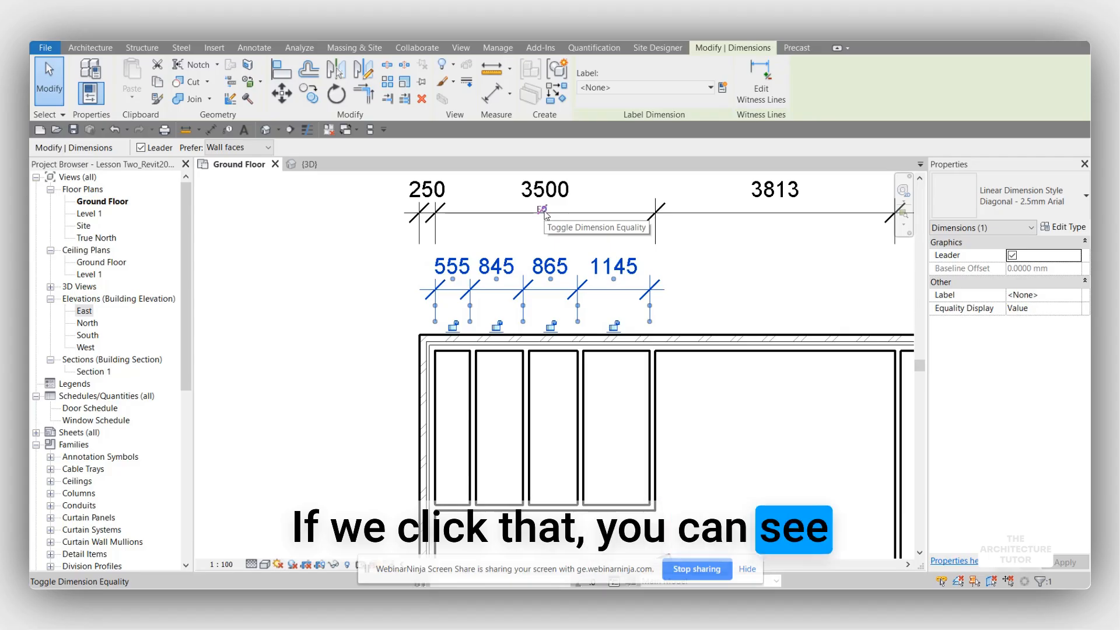
click(543, 210)
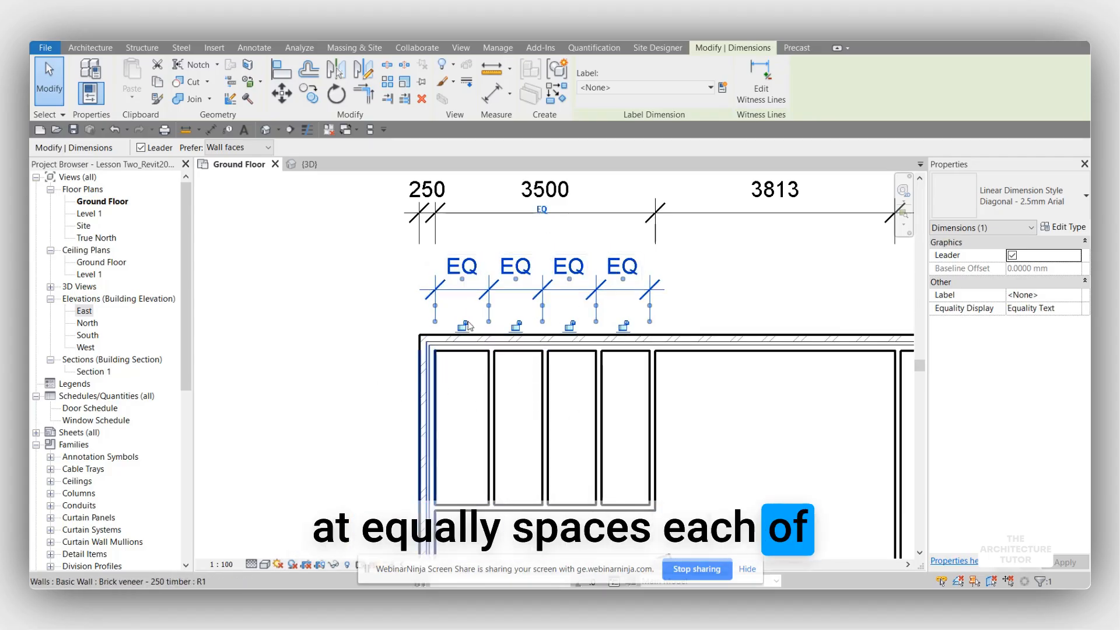
Step: Remove the left exterior wall's witness line from the equality dimension string, leaving three segments
scroll(474, 368, up, 1)
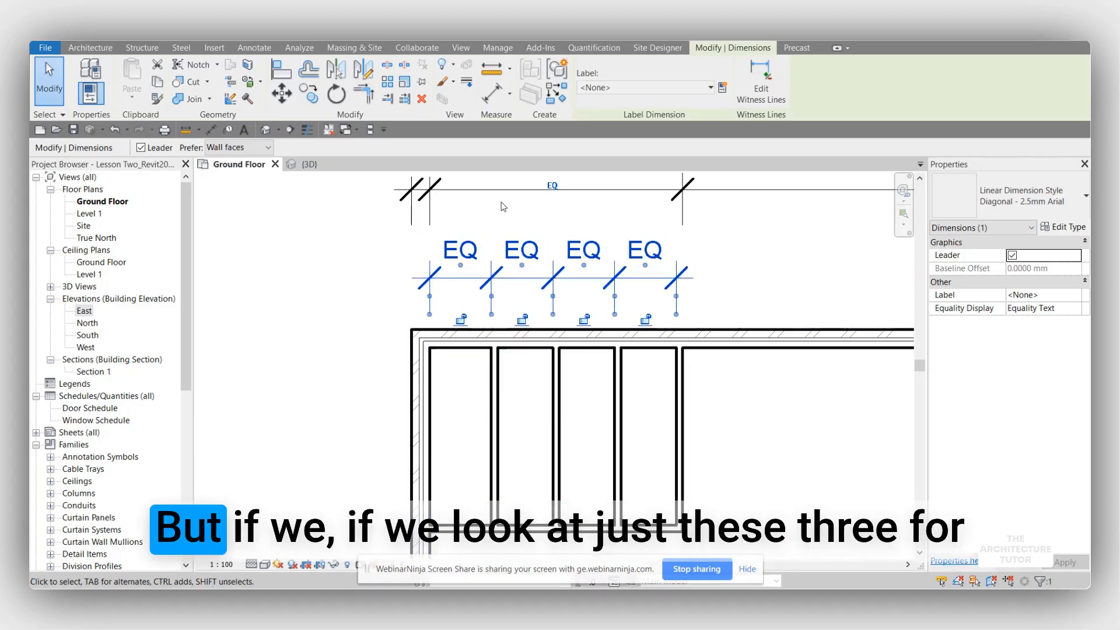
click(753, 94)
click(432, 391)
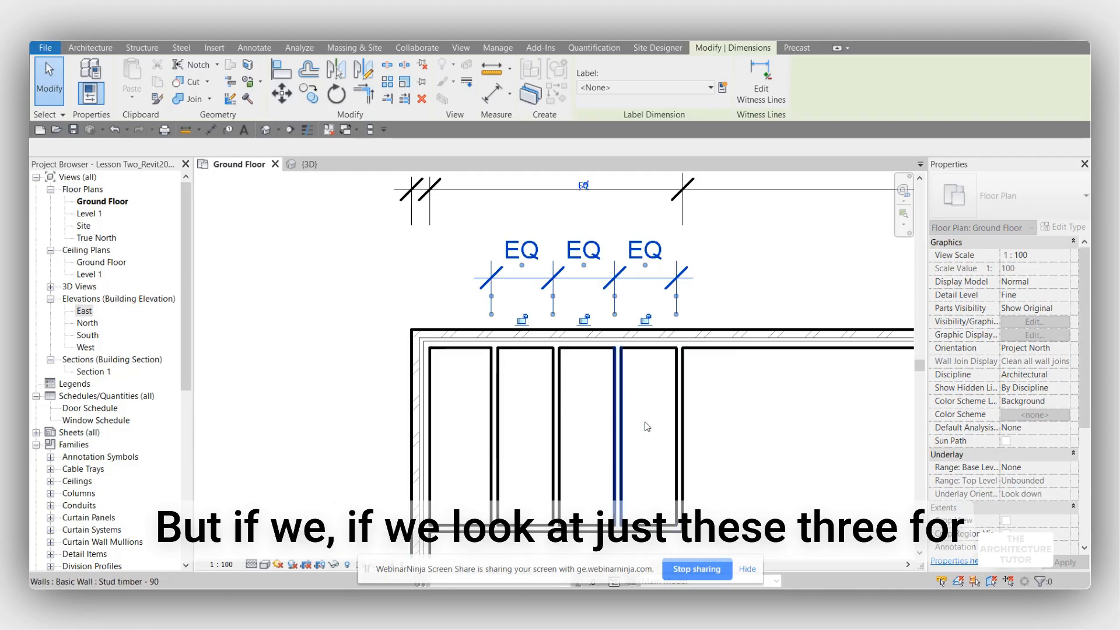
Step: Move the room's right wall outward to 4900 mm and back in to 2900 mm to test the equality constraint, and deselect it
middle_drag(625, 376, 501, 399)
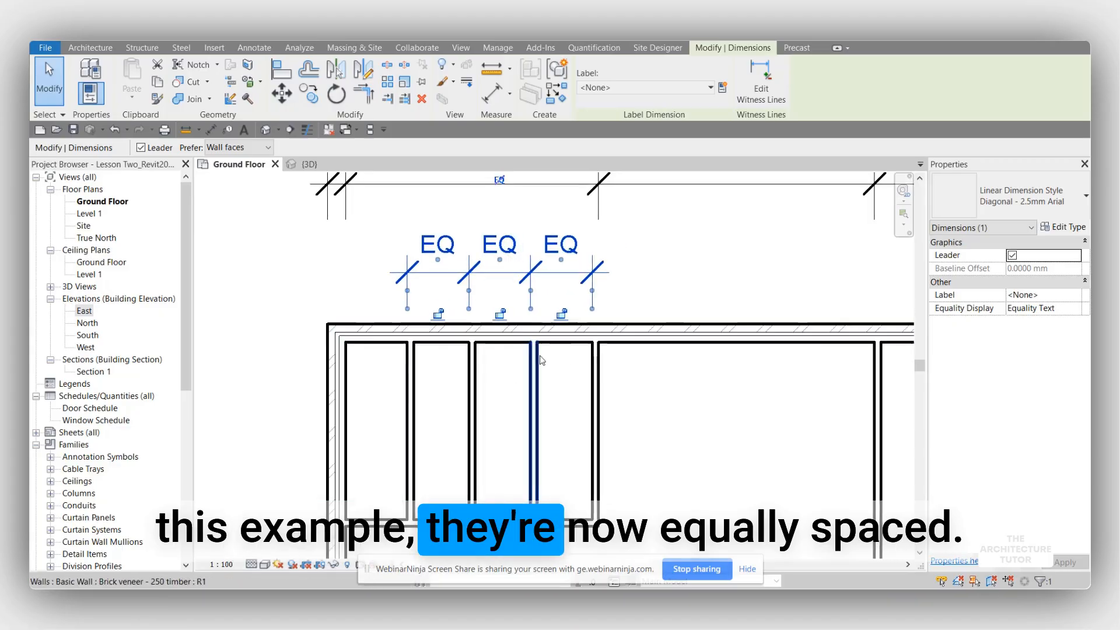
scroll(541, 360, down, 1)
click(590, 425)
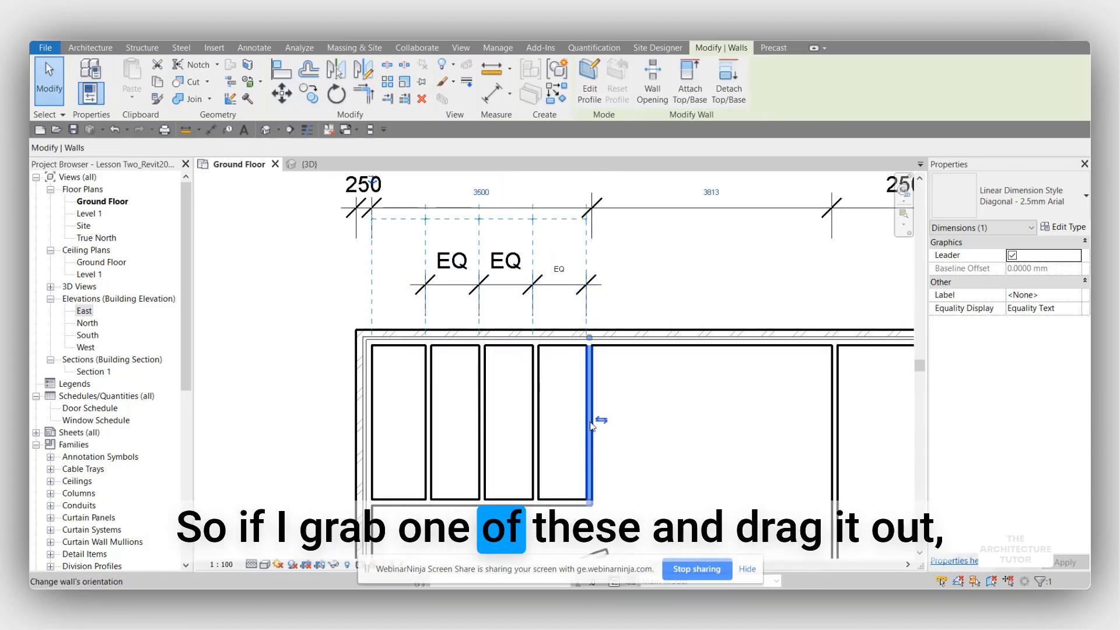
drag(632, 439, 675, 439)
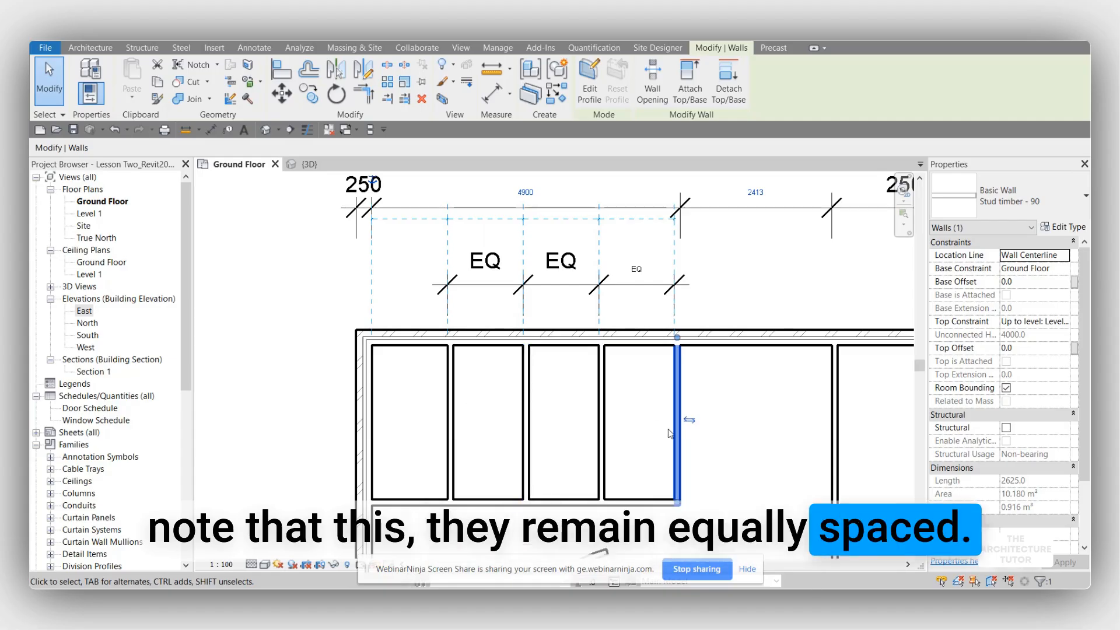
drag(672, 442, 535, 439)
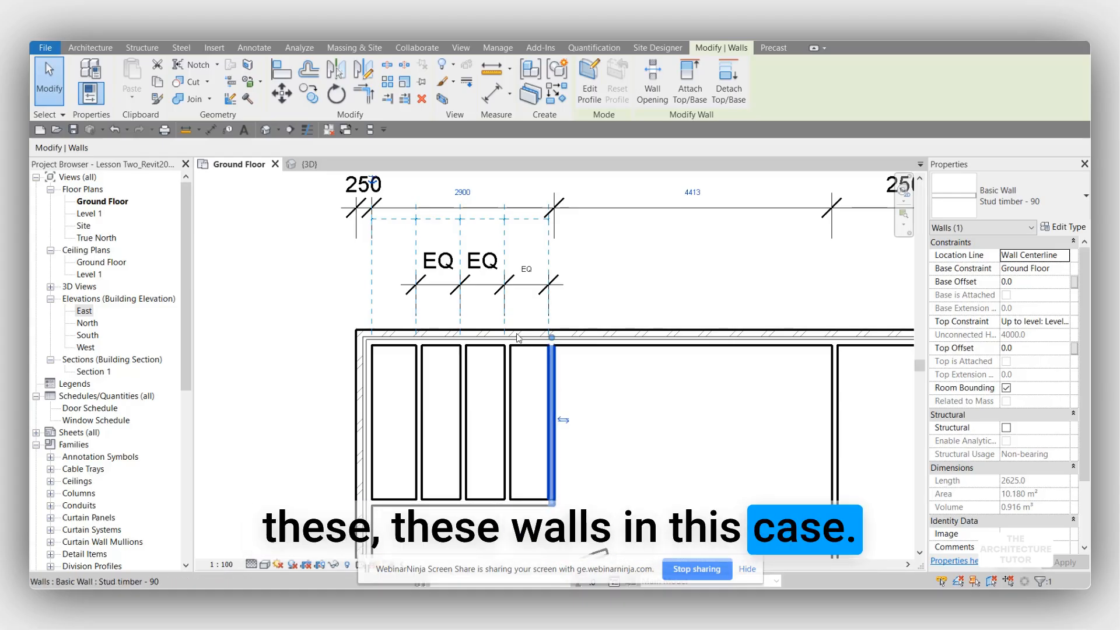
key(Escape)
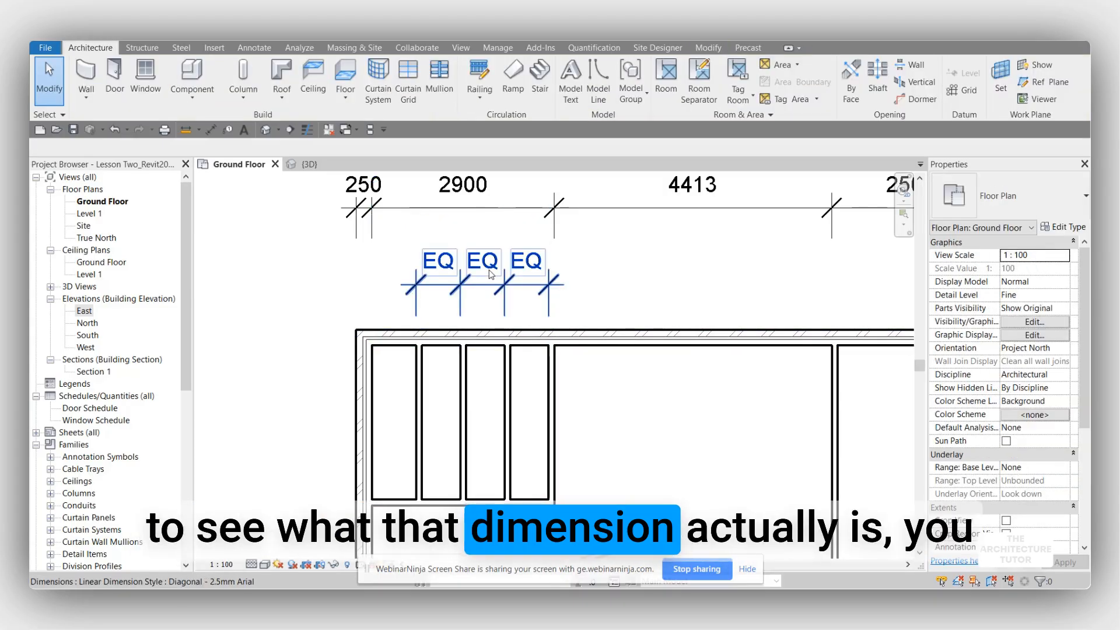
Step: Toggle equality off on the three-segment dimension string to show its values, and turn it back on
click(492, 274)
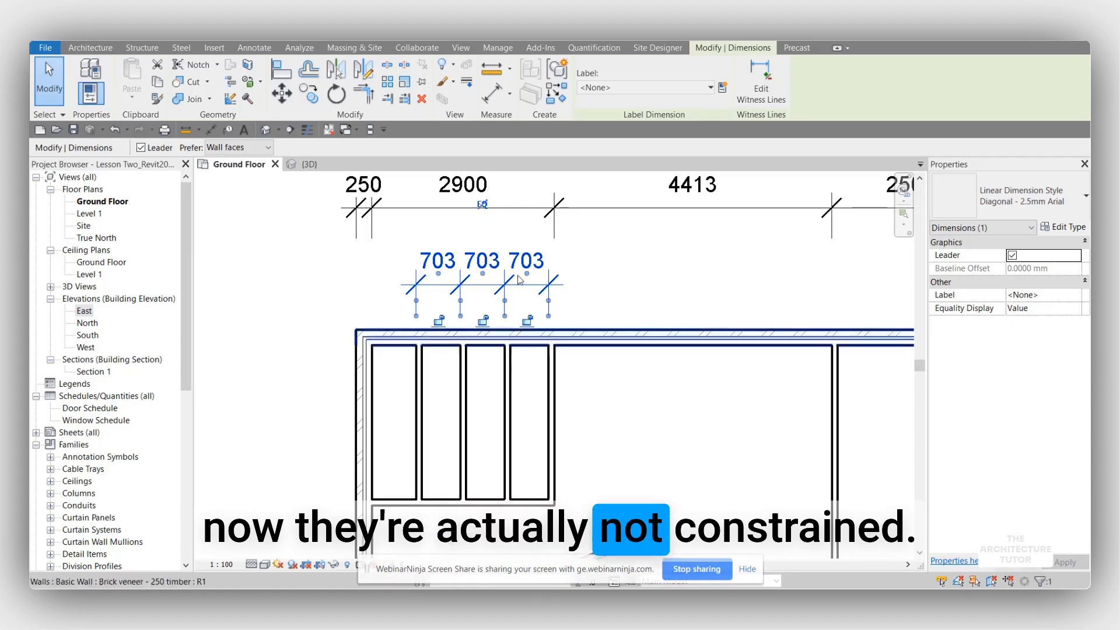
click(483, 205)
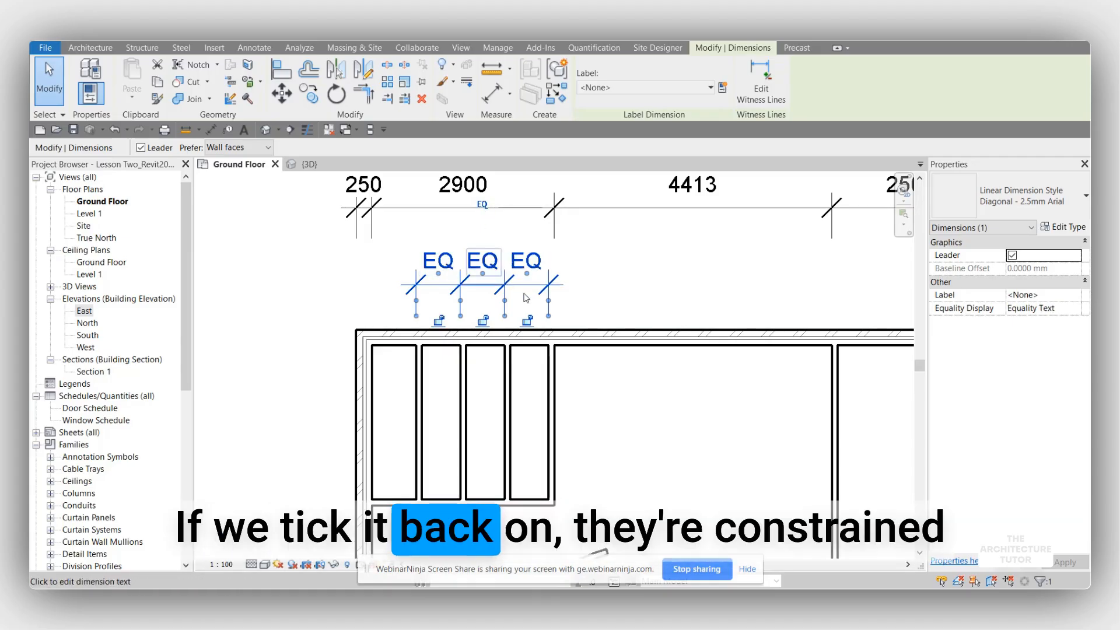
Step: Move the room's right wall outward to 5300 mm and back in to 3200 mm with the equality constraint active
drag(555, 395, 705, 420)
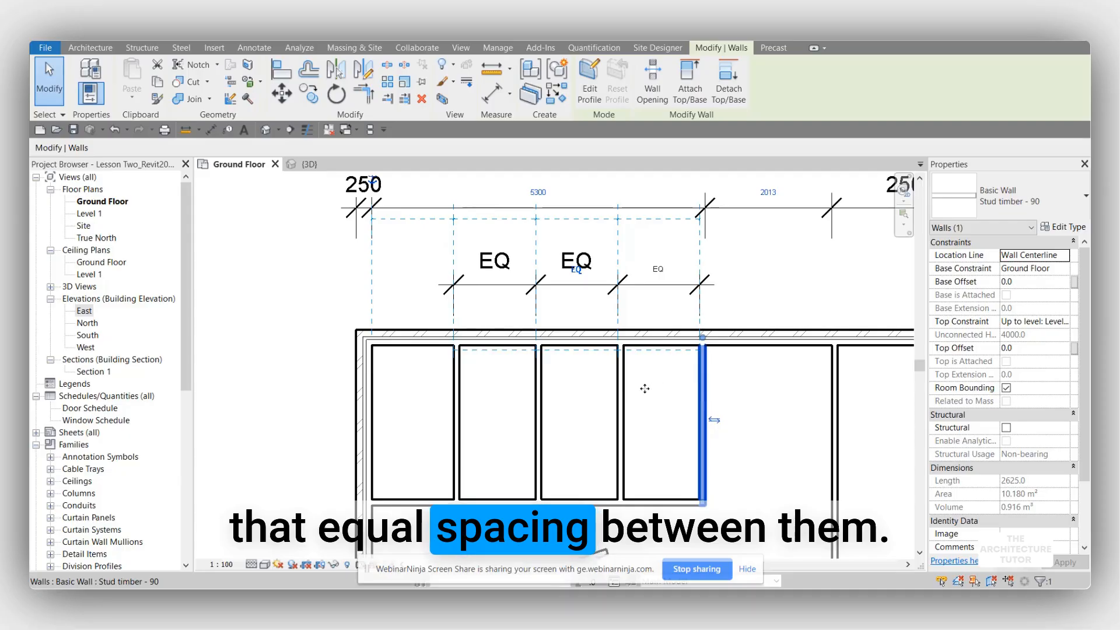
drag(567, 390, 568, 389)
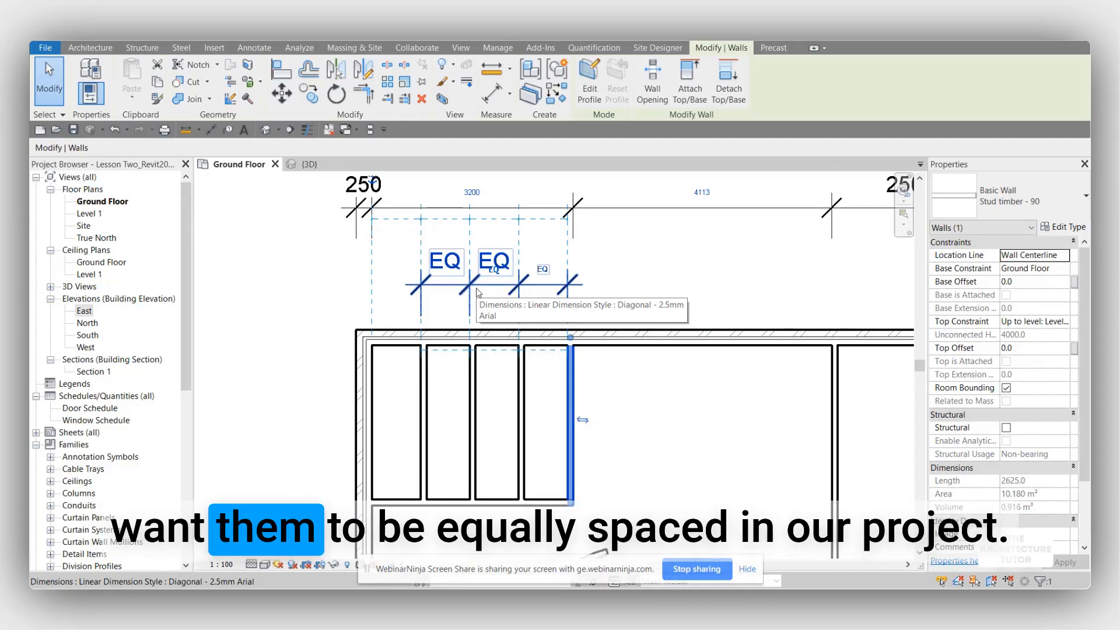
scroll(477, 292, down, 1)
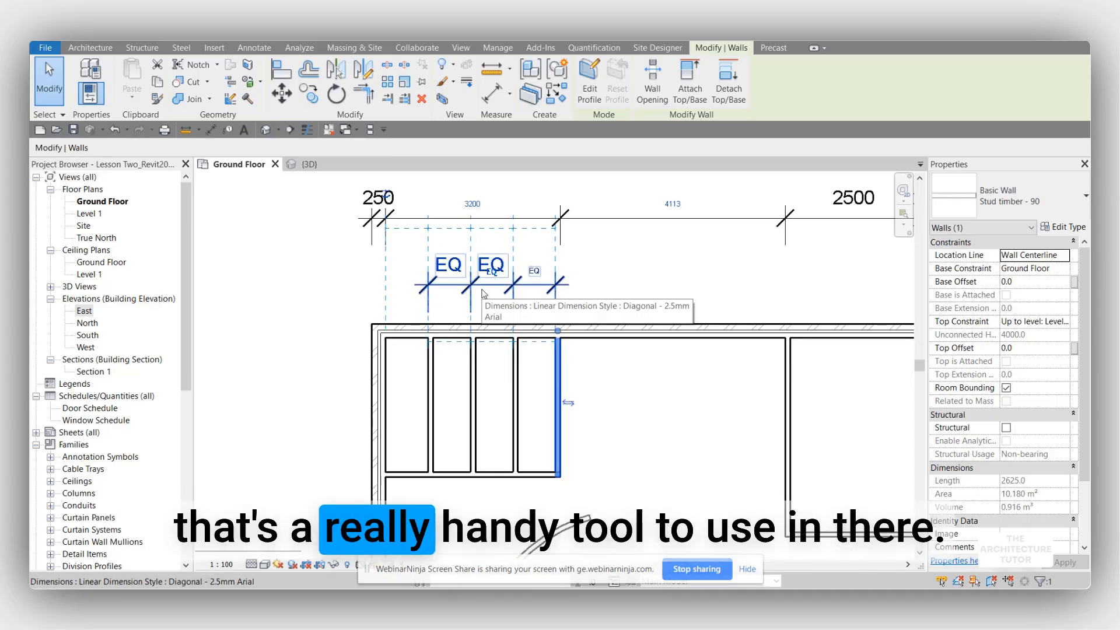
Step: Deselect the small room's right wall
key(Escape)
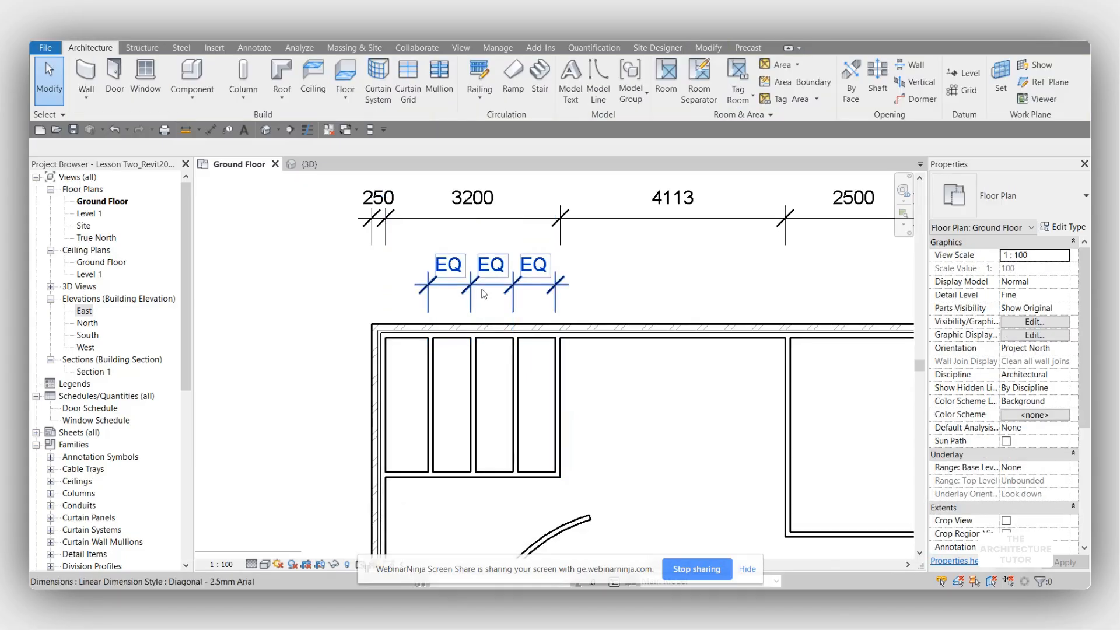
middle_drag(414, 294, 321, 249)
scroll(321, 249, down, 1)
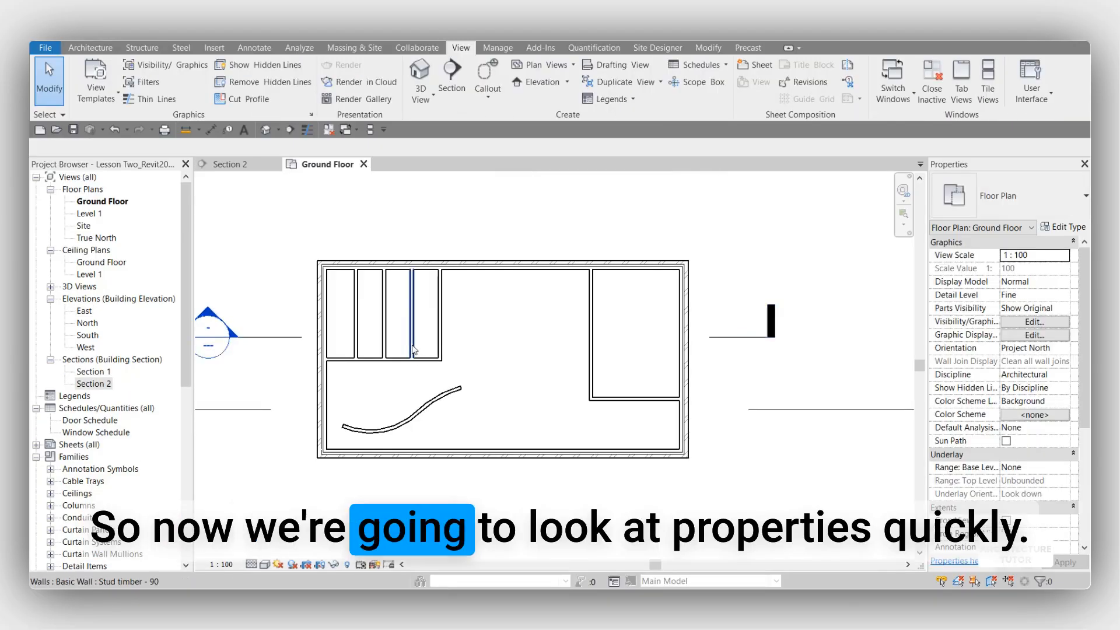
Step: Change the large right-hand room's vertical interior wall to the Brick - 230 type, and deselect it
scroll(436, 345, up, 2)
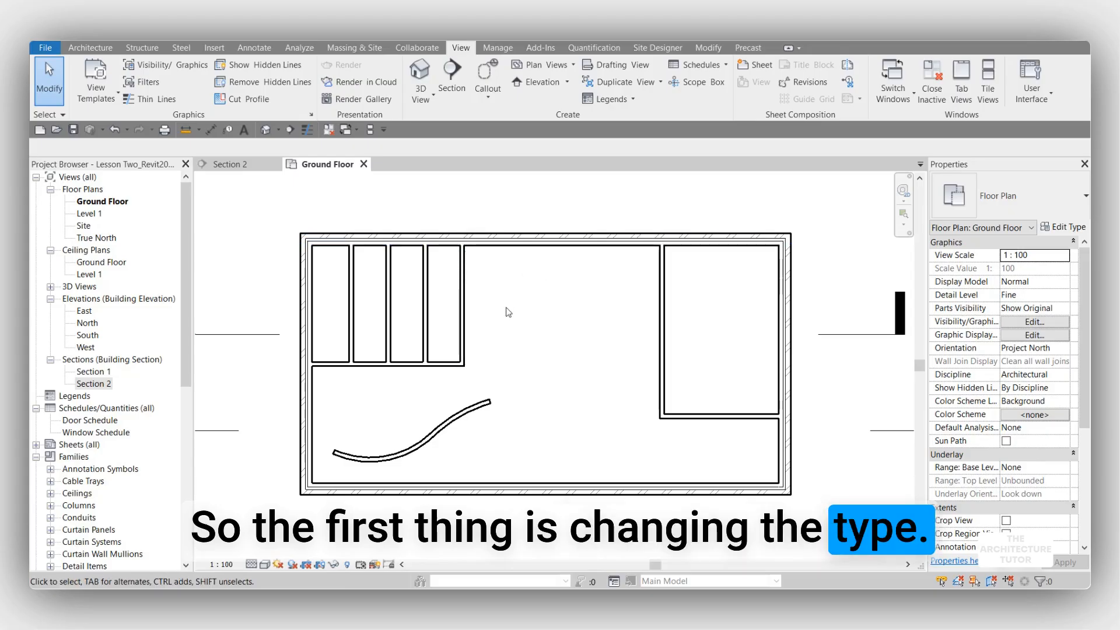
scroll(694, 266, up, 3)
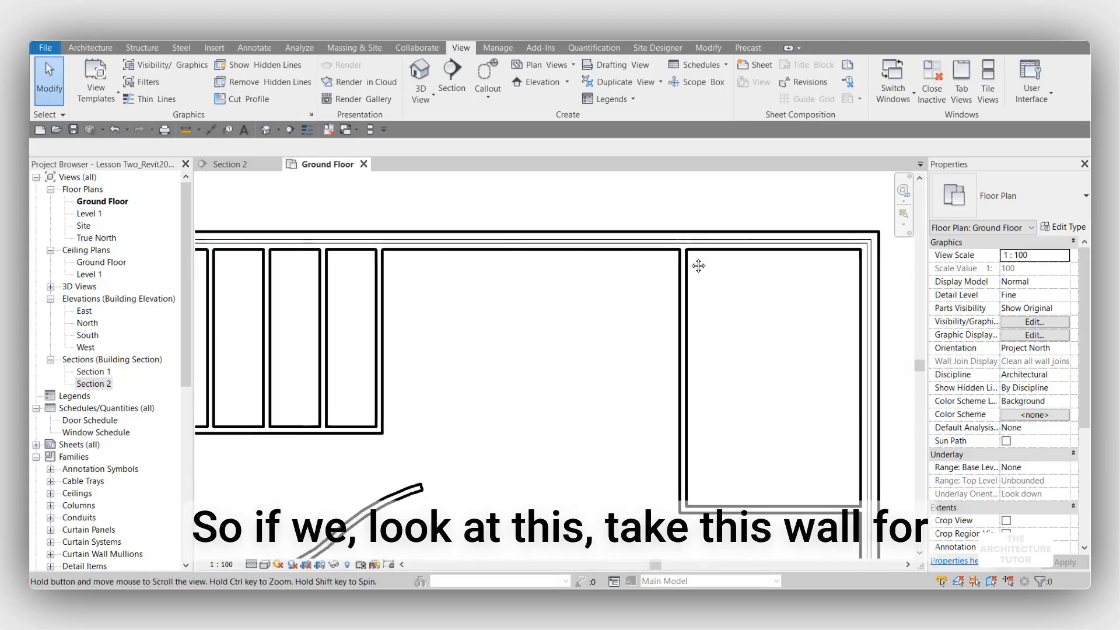
middle_drag(699, 265, 750, 263)
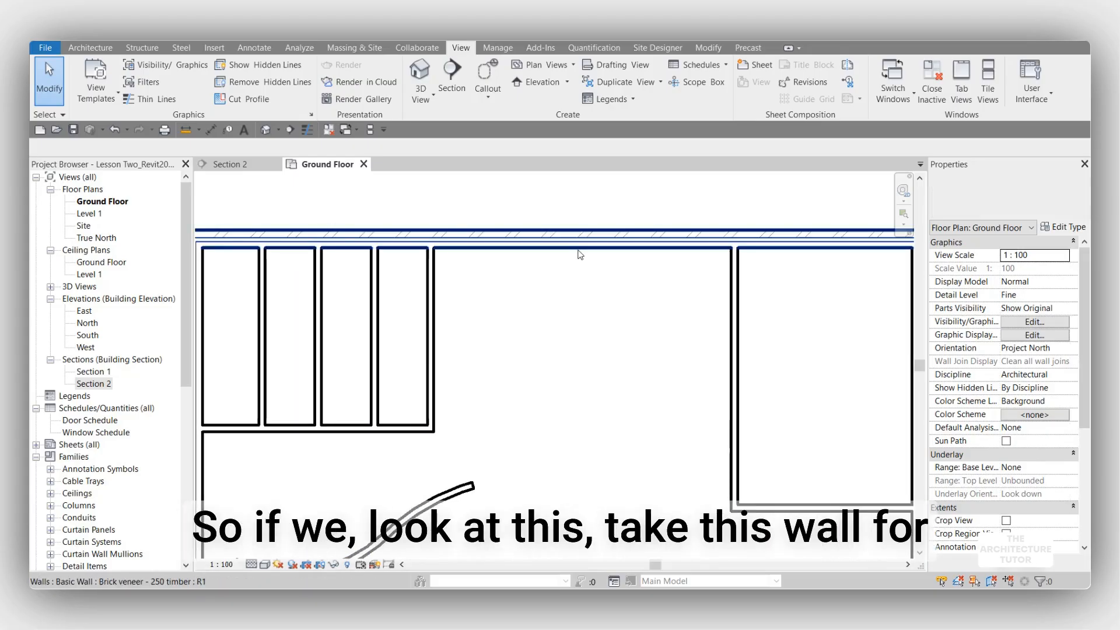
click(617, 252)
scroll(617, 253, down, 2)
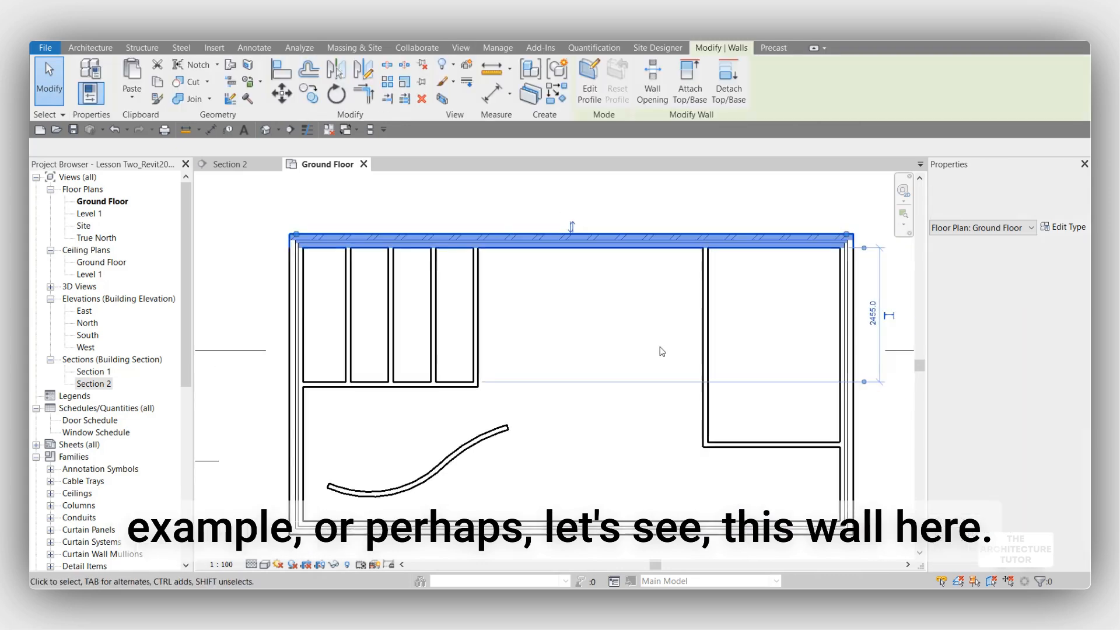
click(476, 346)
click(704, 373)
scroll(722, 369, up, 3)
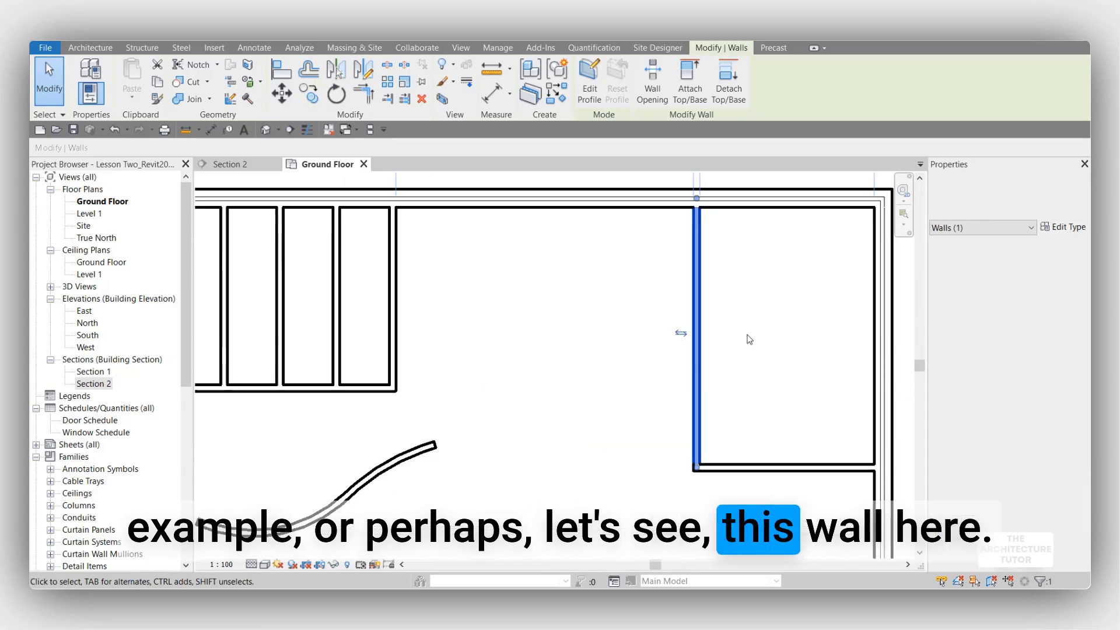
middle_drag(738, 339, 637, 355)
scroll(664, 331, up, 1)
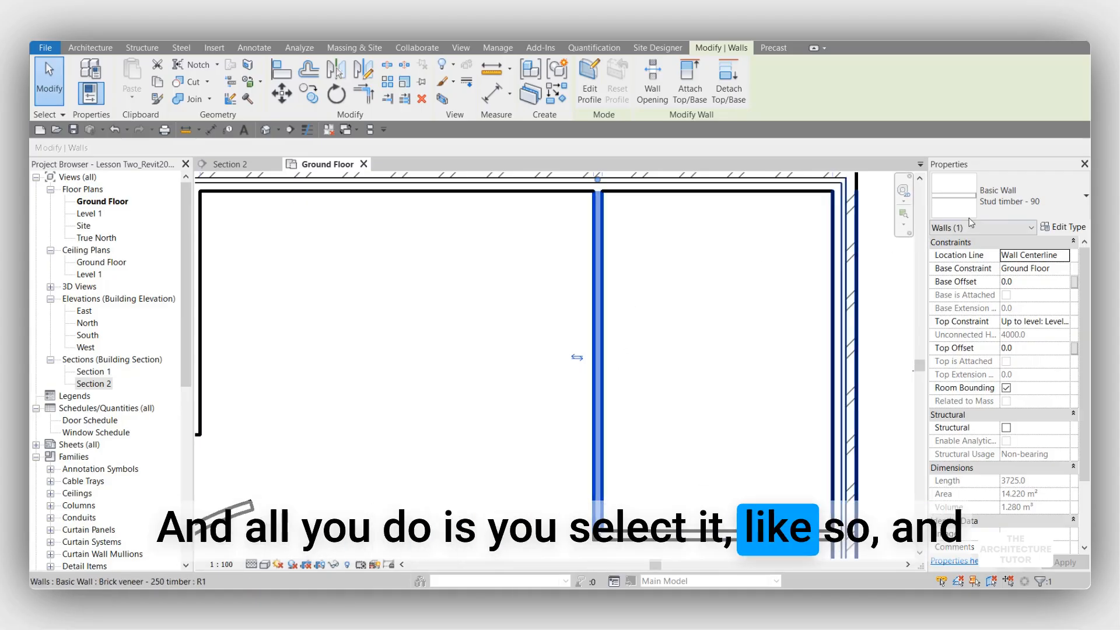
click(1006, 199)
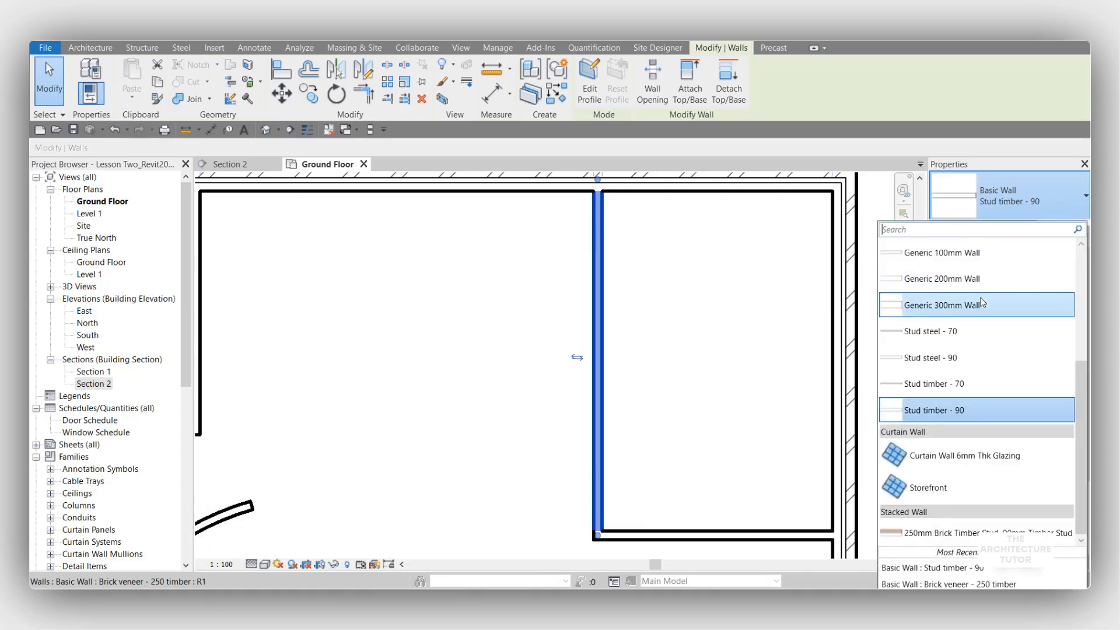
scroll(952, 356, up, 2)
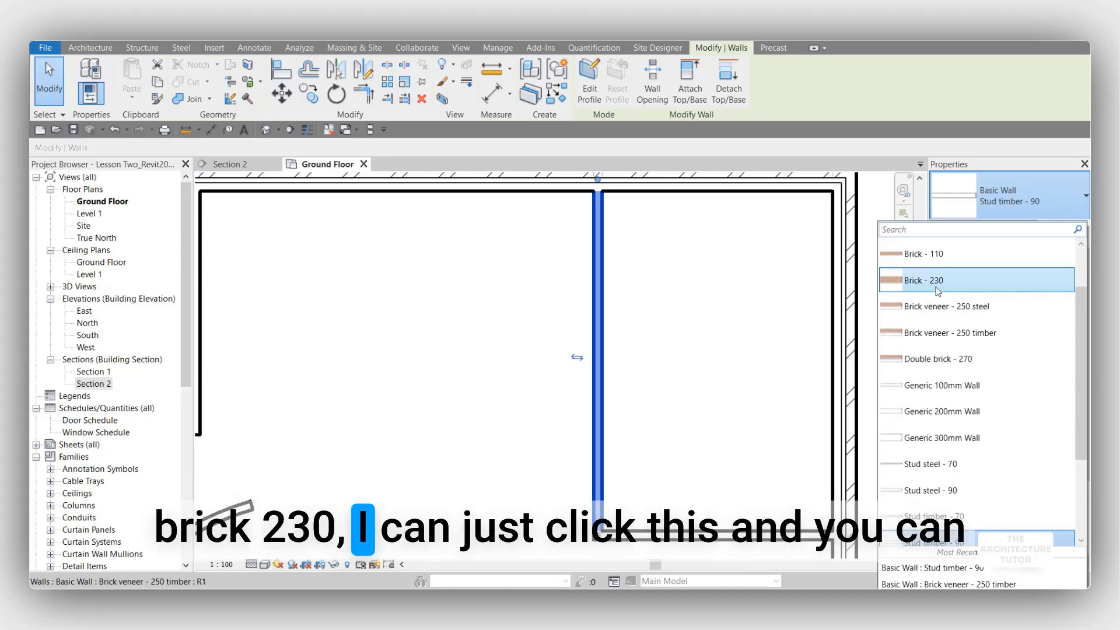
click(936, 283)
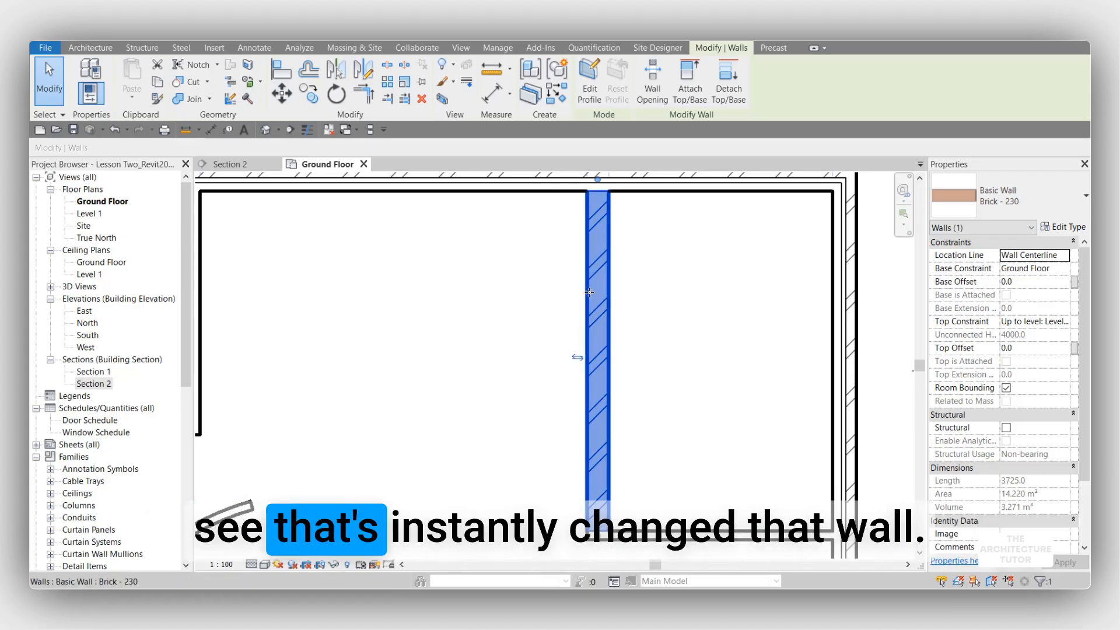
click(661, 366)
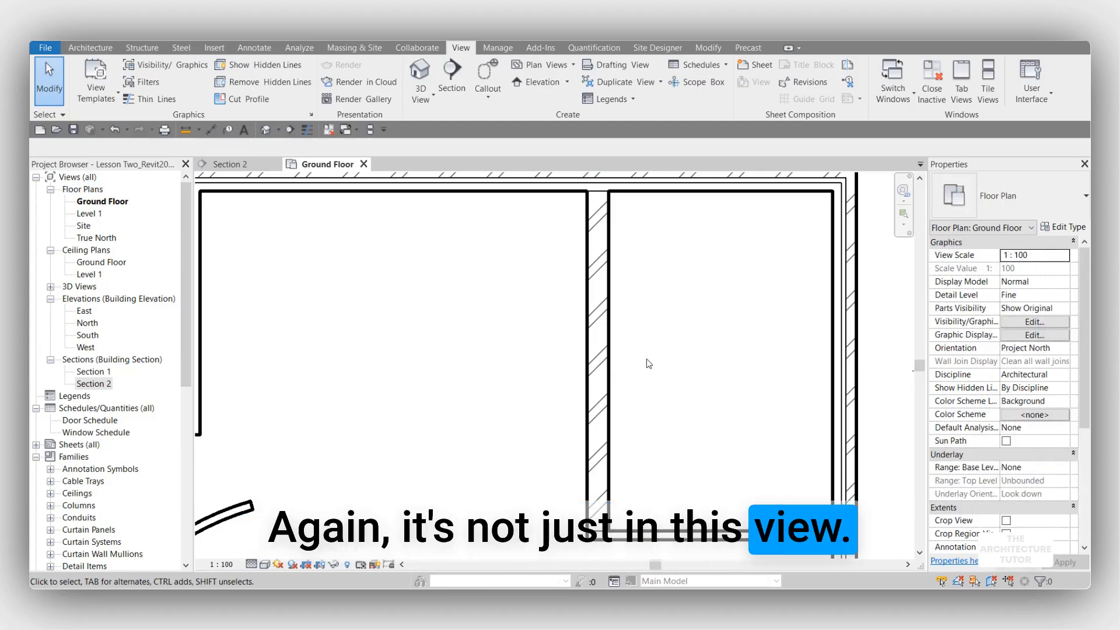
Step: Change the same vertical interior wall to the 30mm Toilet partition type
click(611, 307)
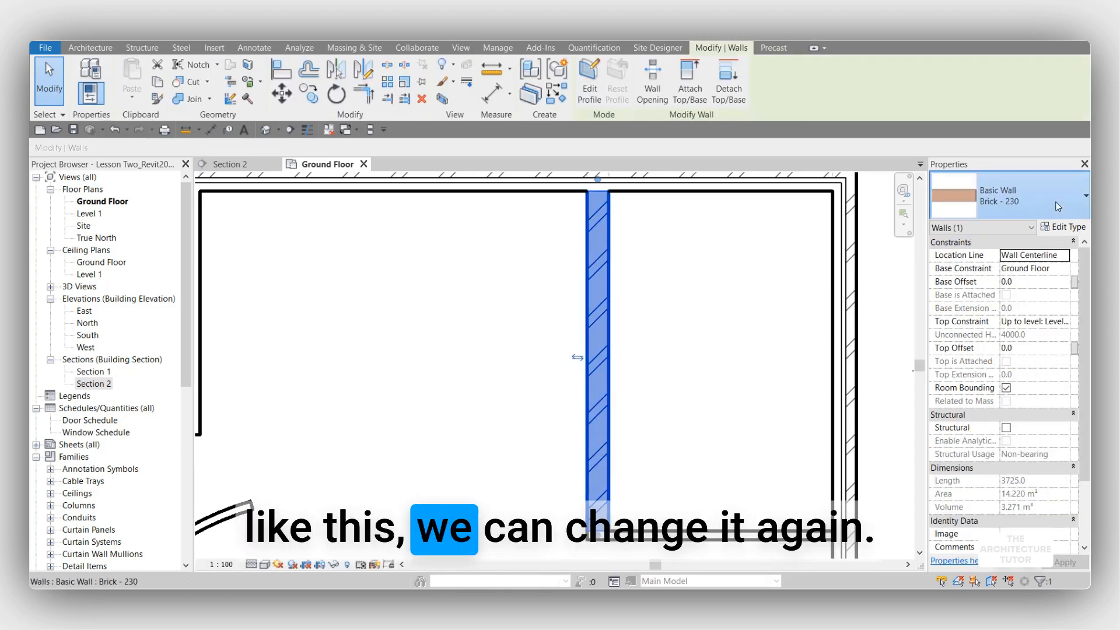
click(1020, 198)
scroll(966, 309, up, 1)
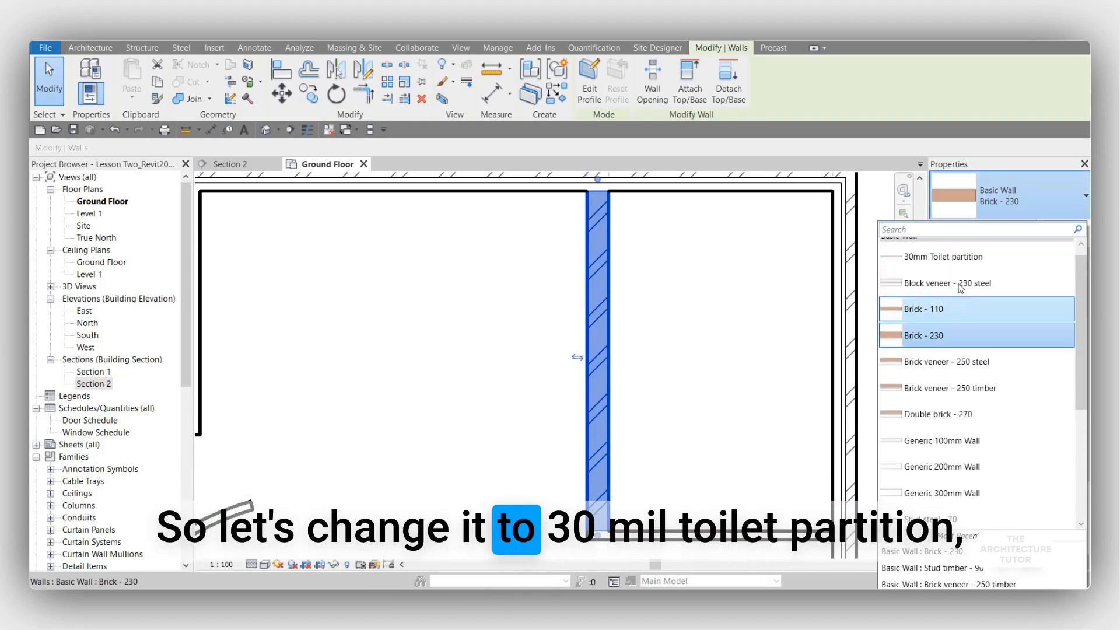
click(961, 261)
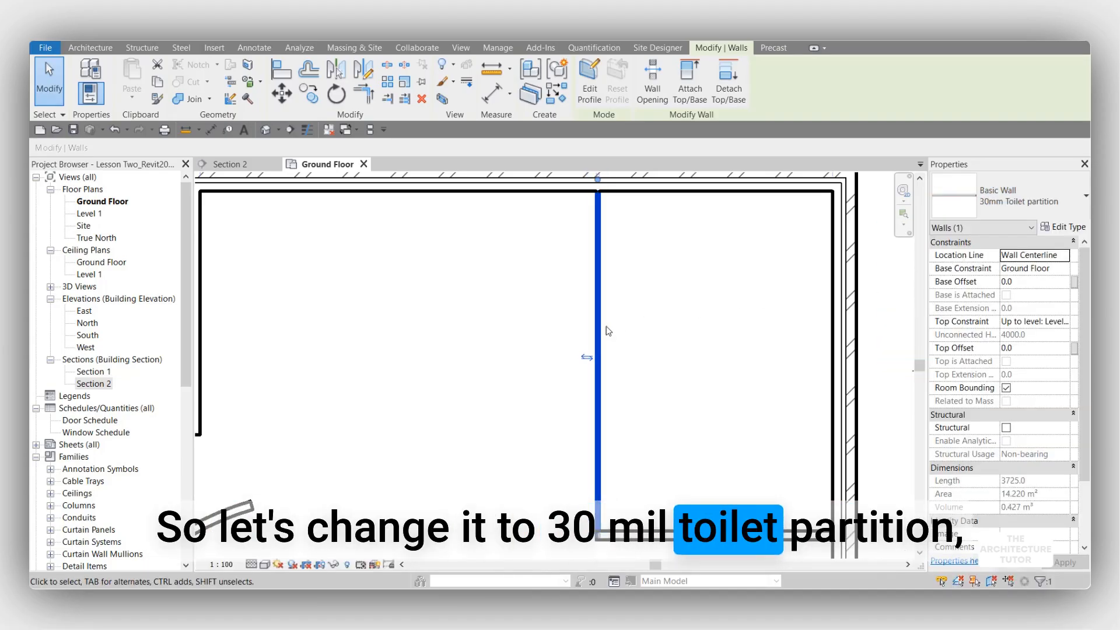
Step: Change the vertical interior wall to the Stud timber - 90 type, and deselect it
click(1013, 204)
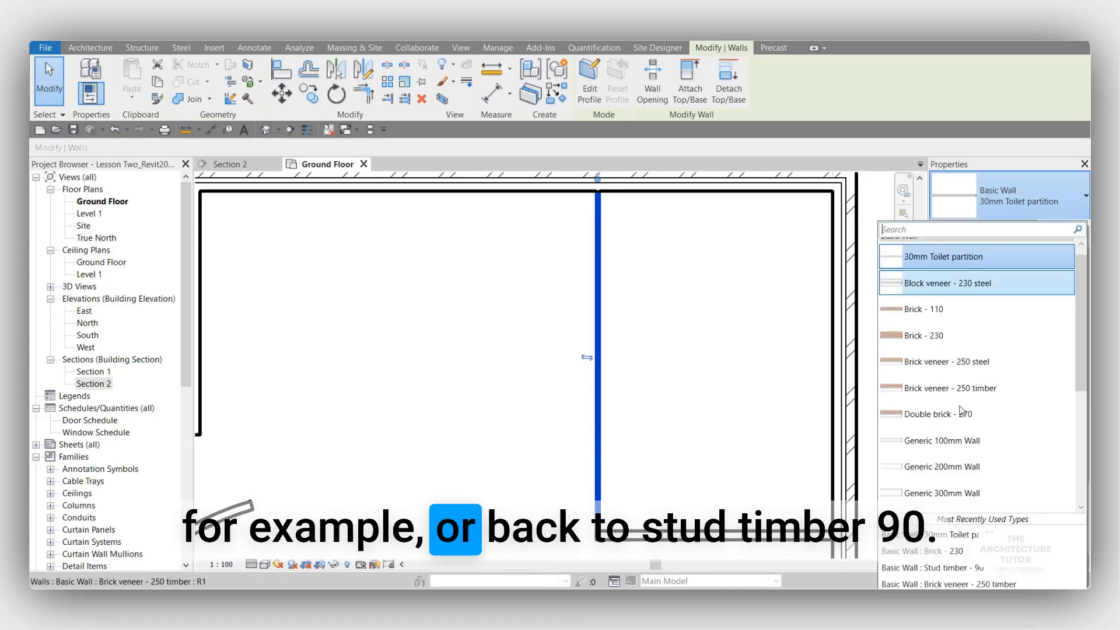
scroll(962, 409, down, 2)
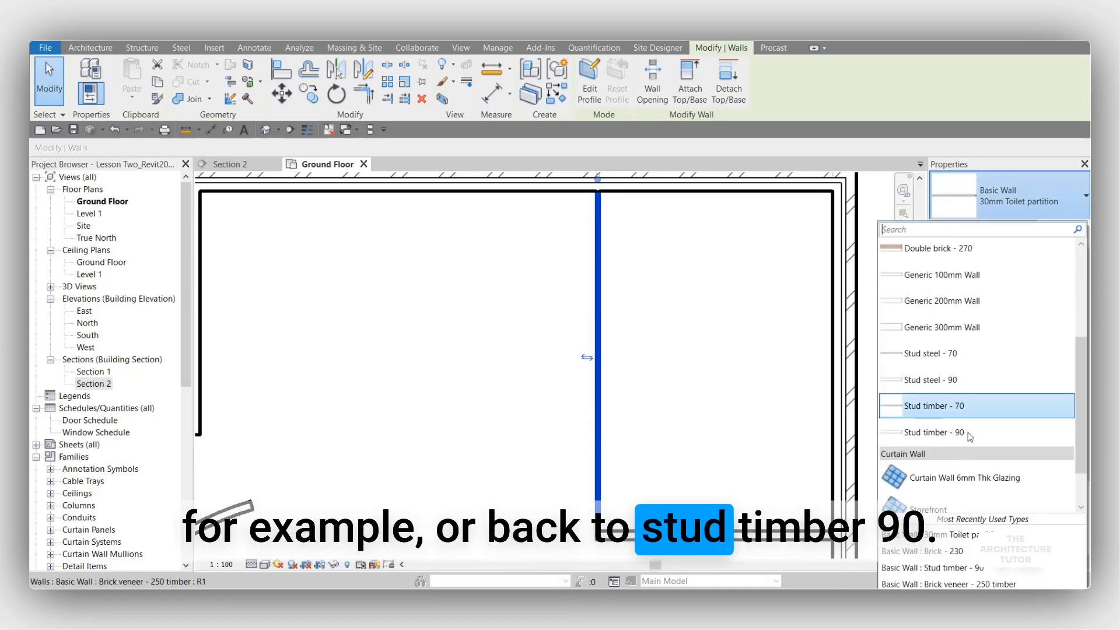
click(939, 432)
click(632, 379)
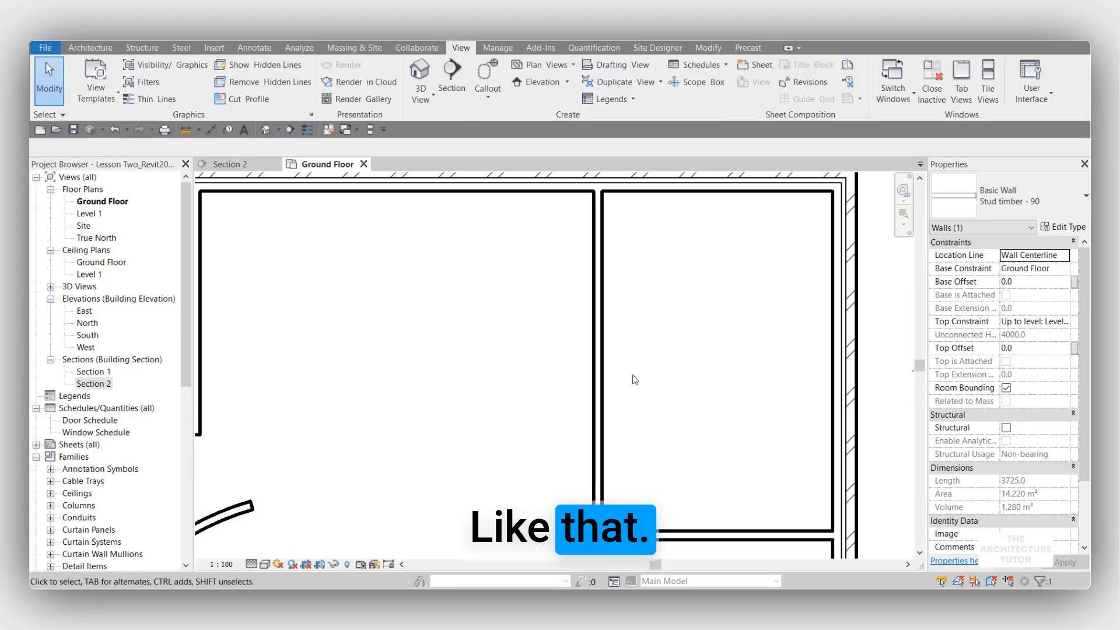
Step: Review the wall types available for the vertical interior wall without choosing one, and clear the selection
scroll(631, 378, down, 1)
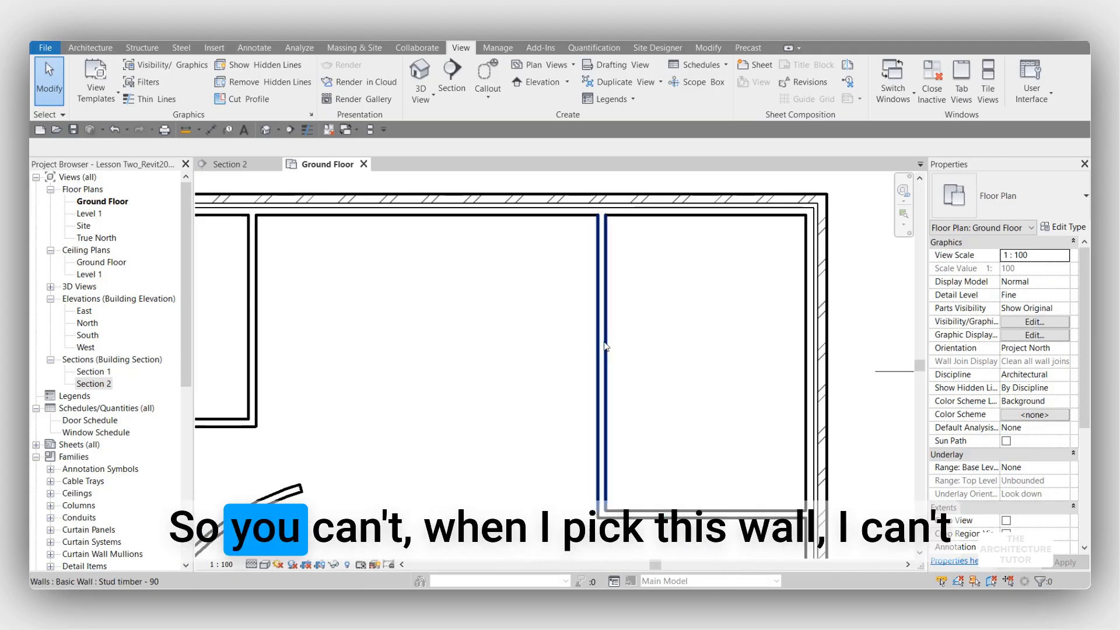
click(607, 308)
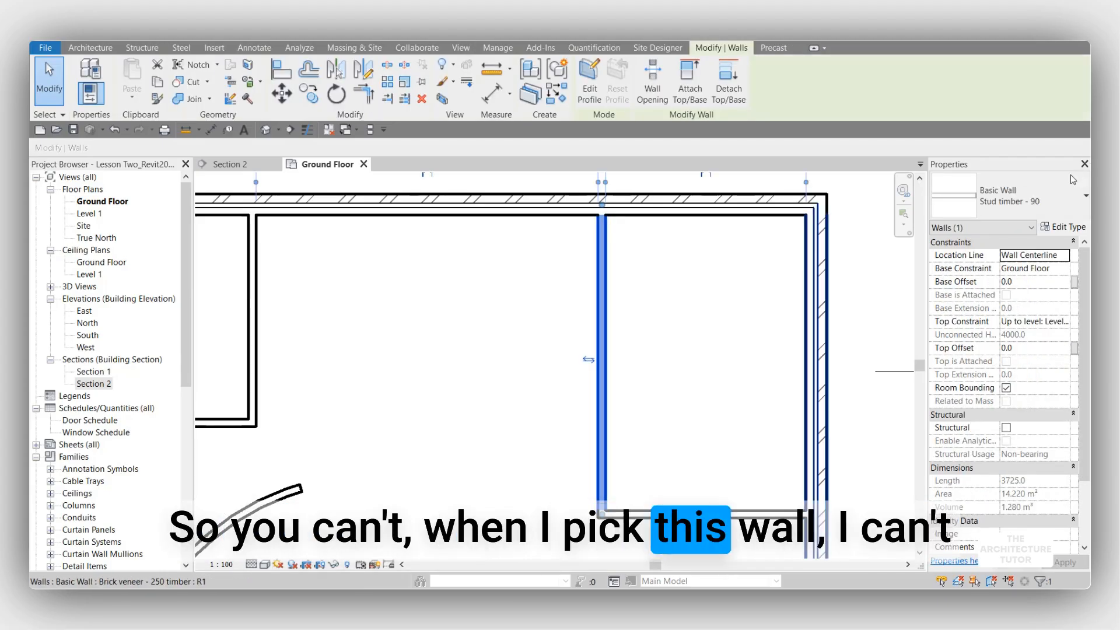
click(1056, 184)
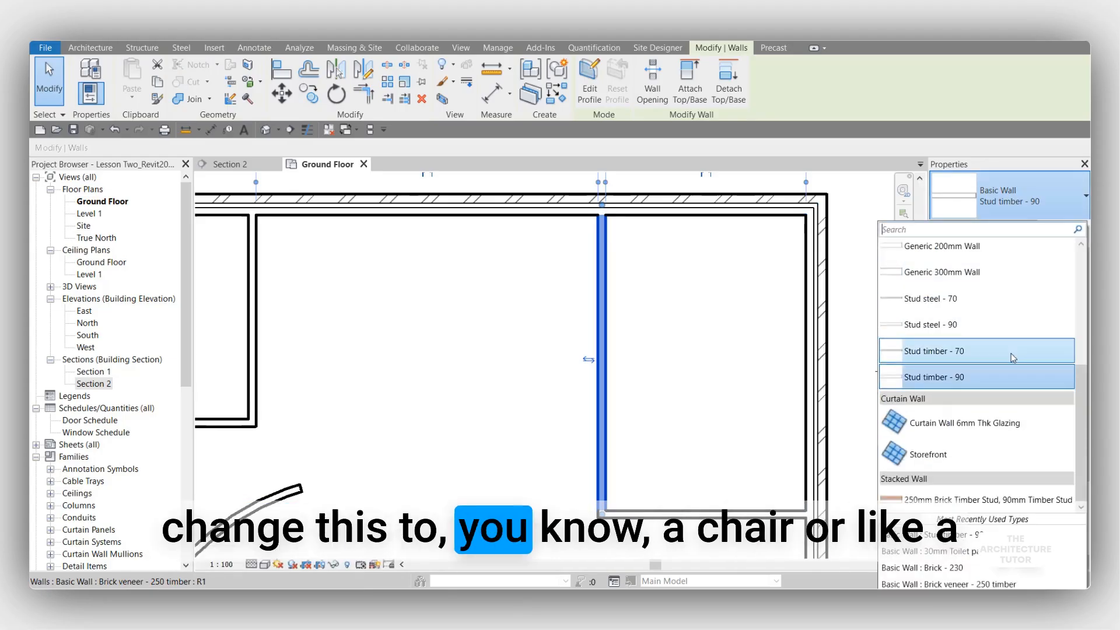
scroll(1012, 357, up, 3)
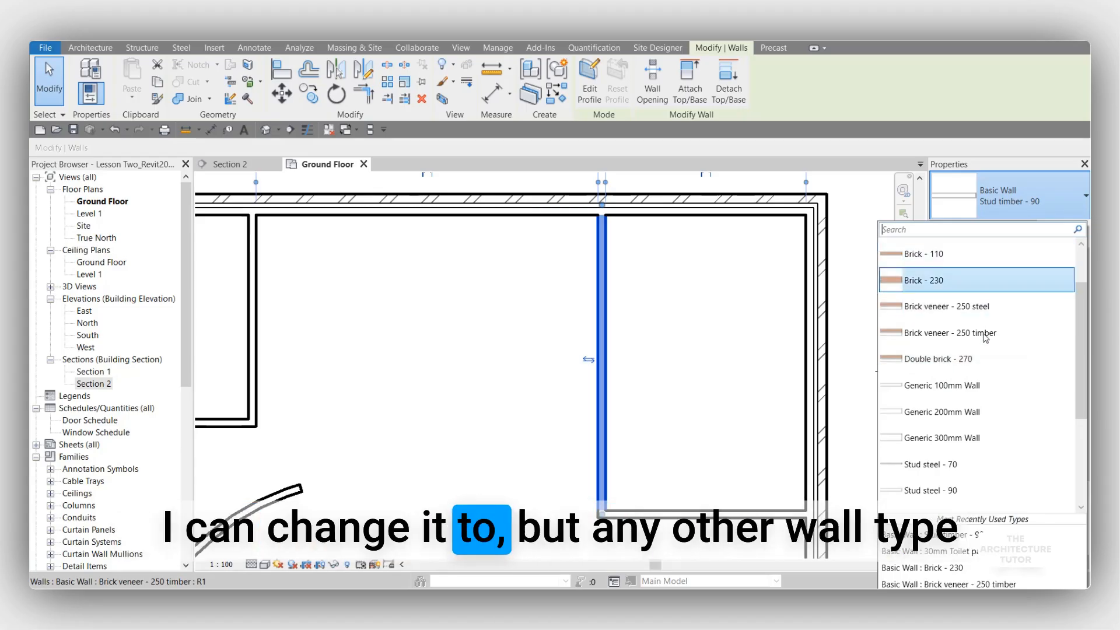
scroll(977, 303, down, 3)
scroll(967, 330, up, 5)
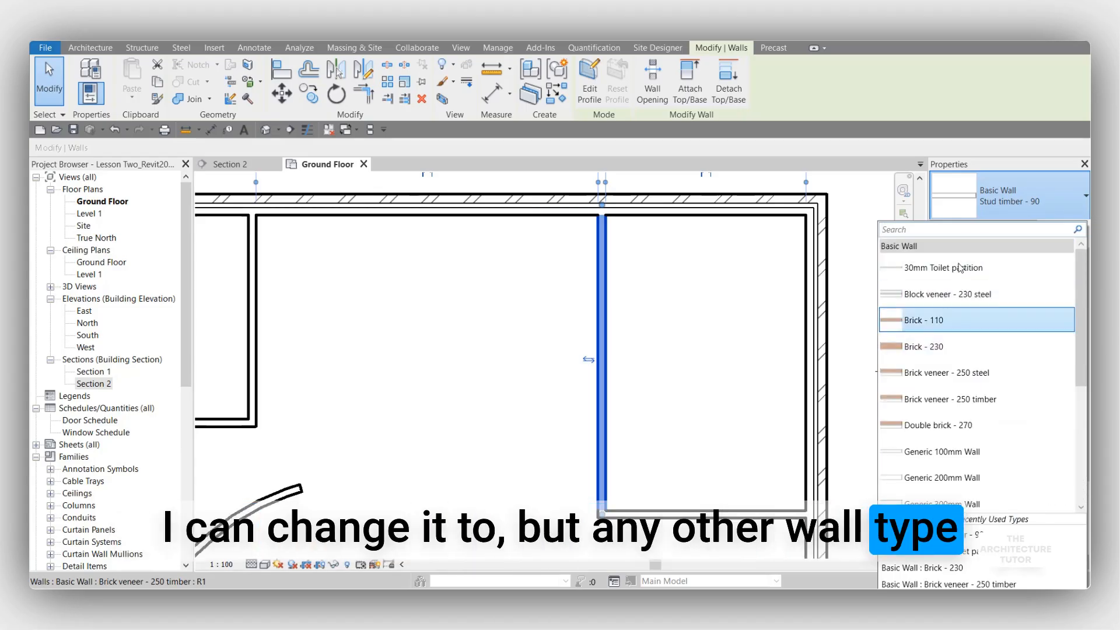
scroll(968, 373, down, 2)
click(699, 336)
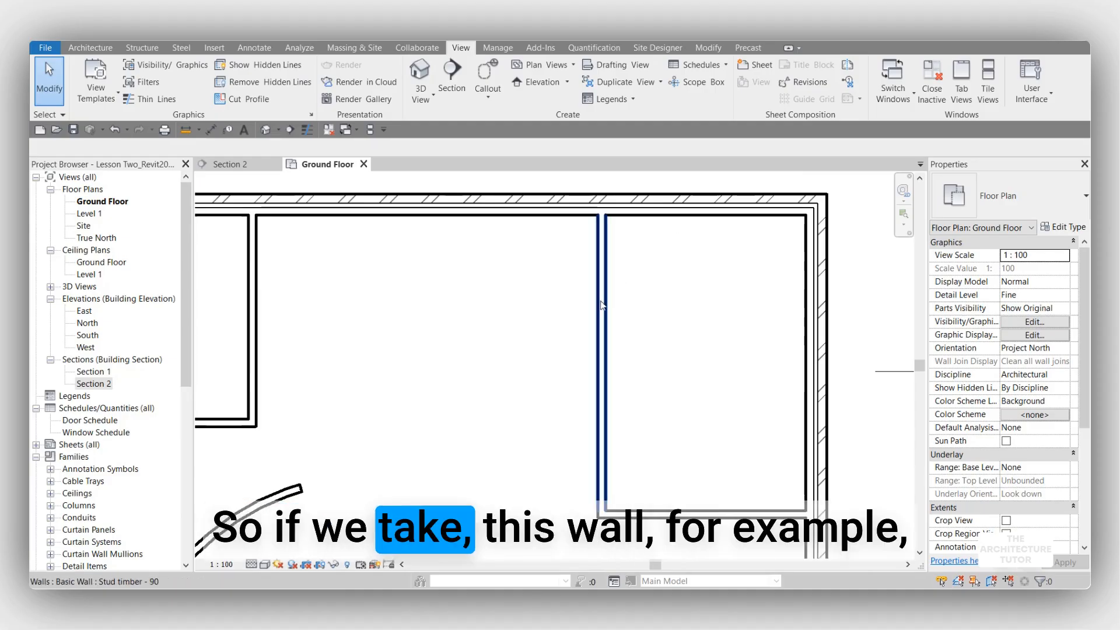
Step: Set the vertical interior wall's top constraint to Up to level: Level 2
click(597, 324)
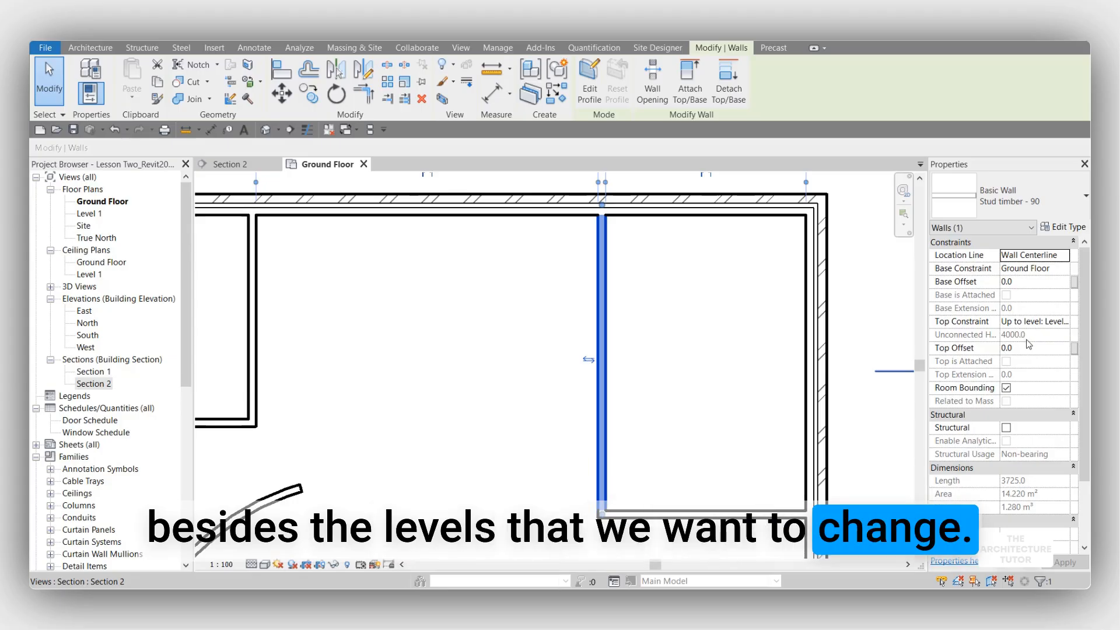
click(1064, 323)
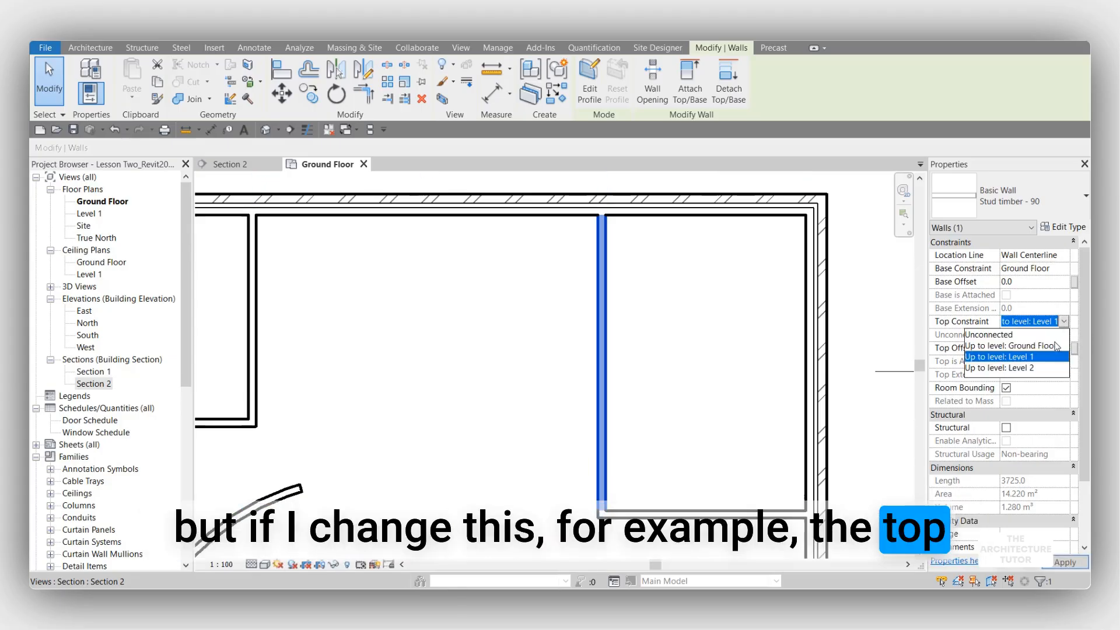
click(1019, 368)
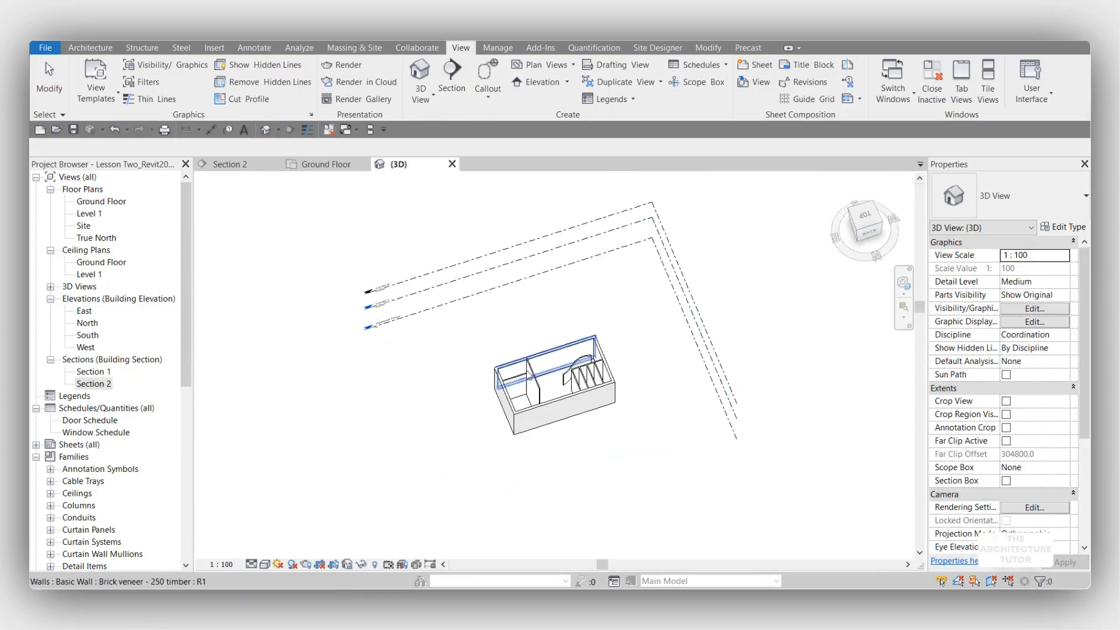
Step: Check the height of the wall constrained to Level 2 in the 3D view, and select it there
shift+middle_drag(541, 407, 587, 277)
scroll(565, 369, up, 3)
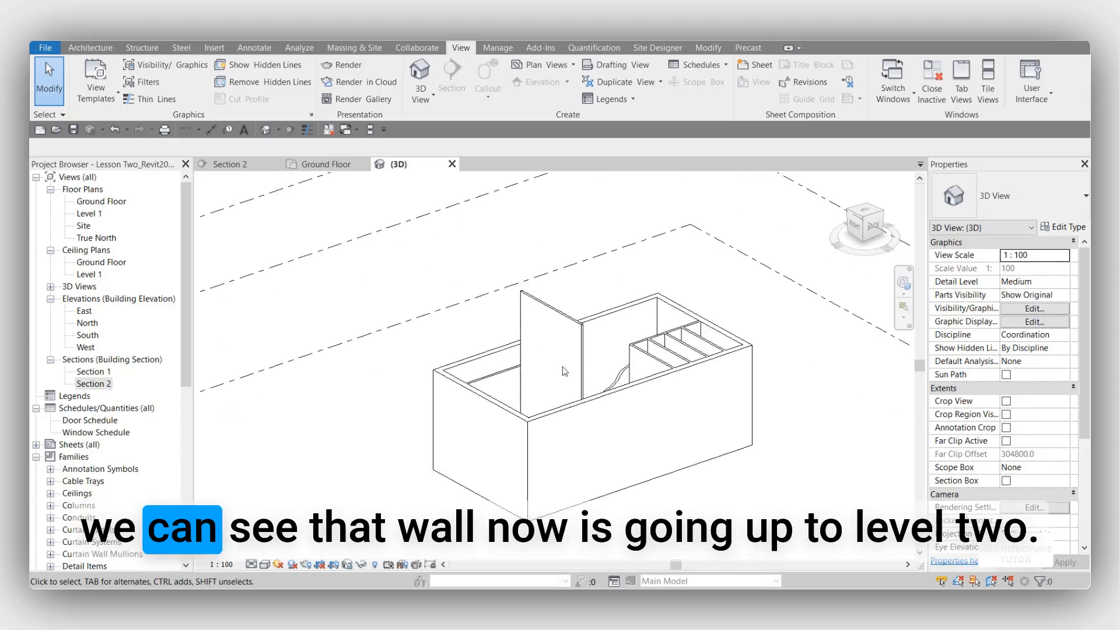
click(557, 301)
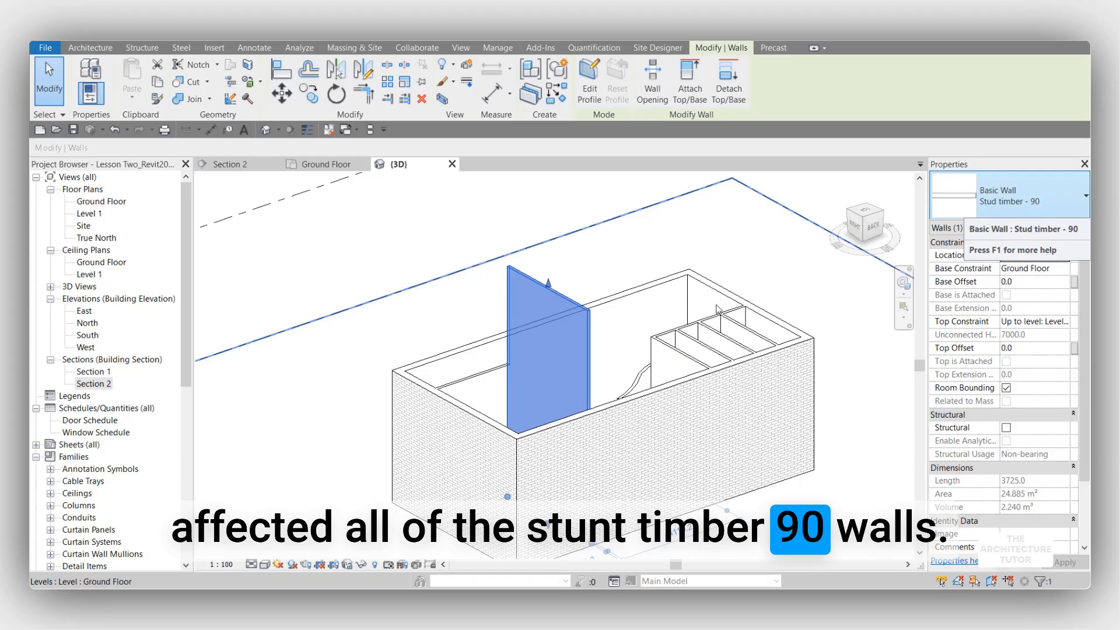
Step: Return to the Ground Floor plan, set the vertical interior wall's top constraint to Up to level: Level 1, and deselect it
click(323, 166)
middle_drag(684, 414, 637, 412)
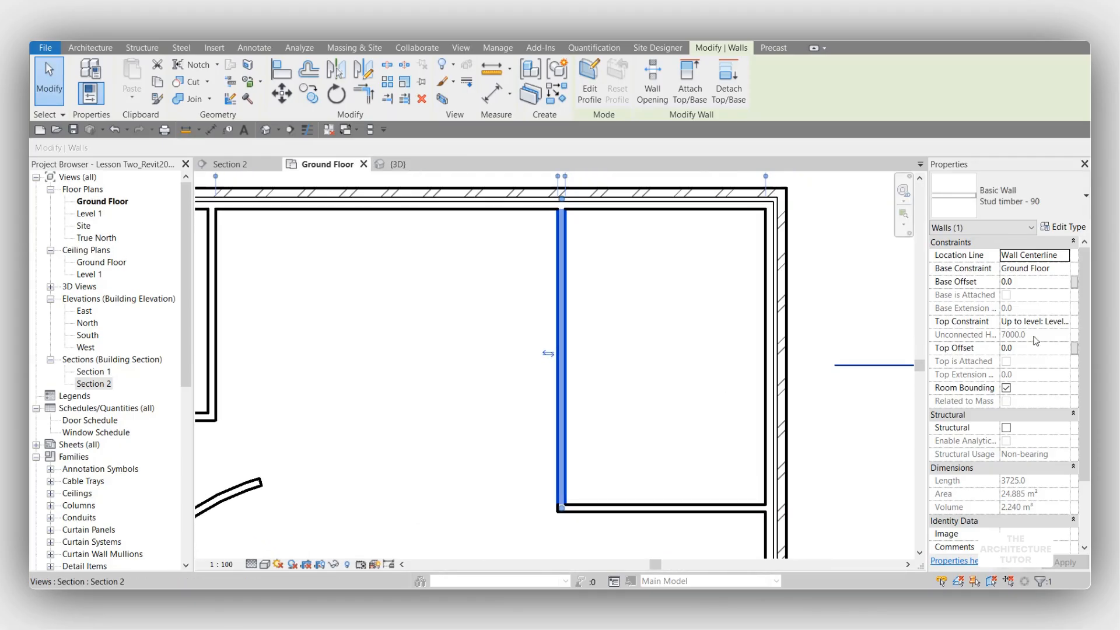
click(1065, 322)
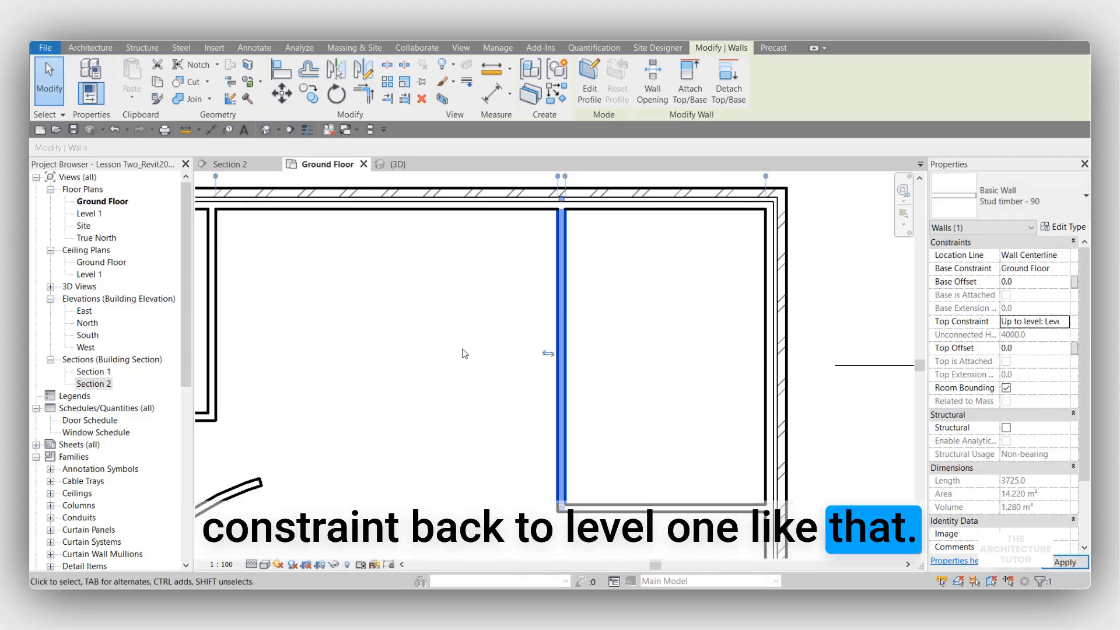
click(577, 334)
Step: Open the type properties of the vertical interior Stud timber - 90 wall and review its construction, graphics, analytical and identity parameters
click(563, 330)
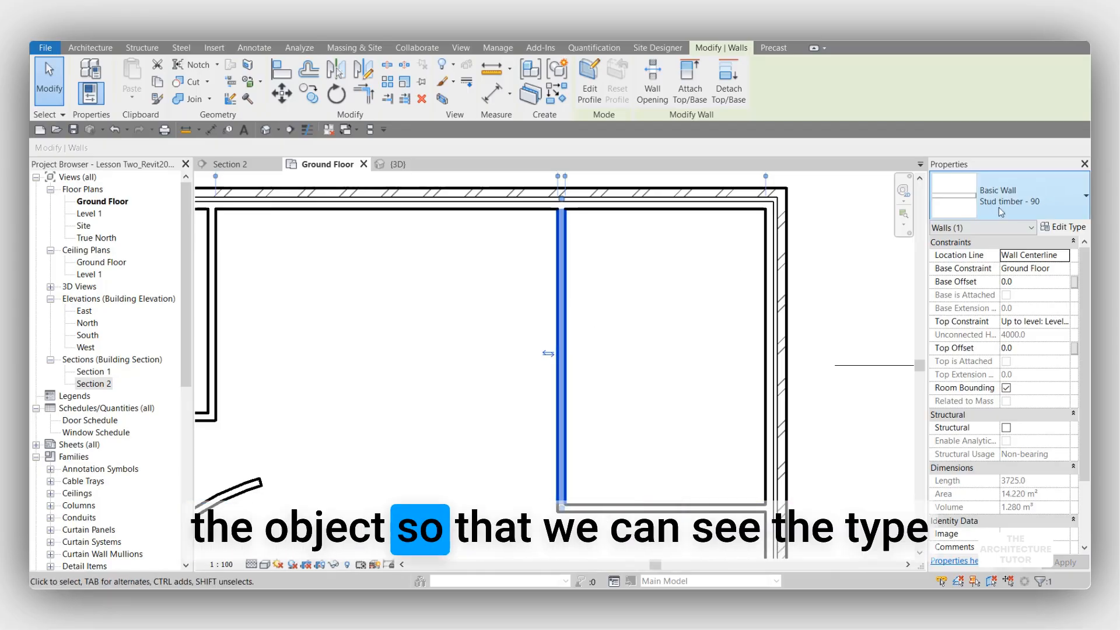
click(1065, 227)
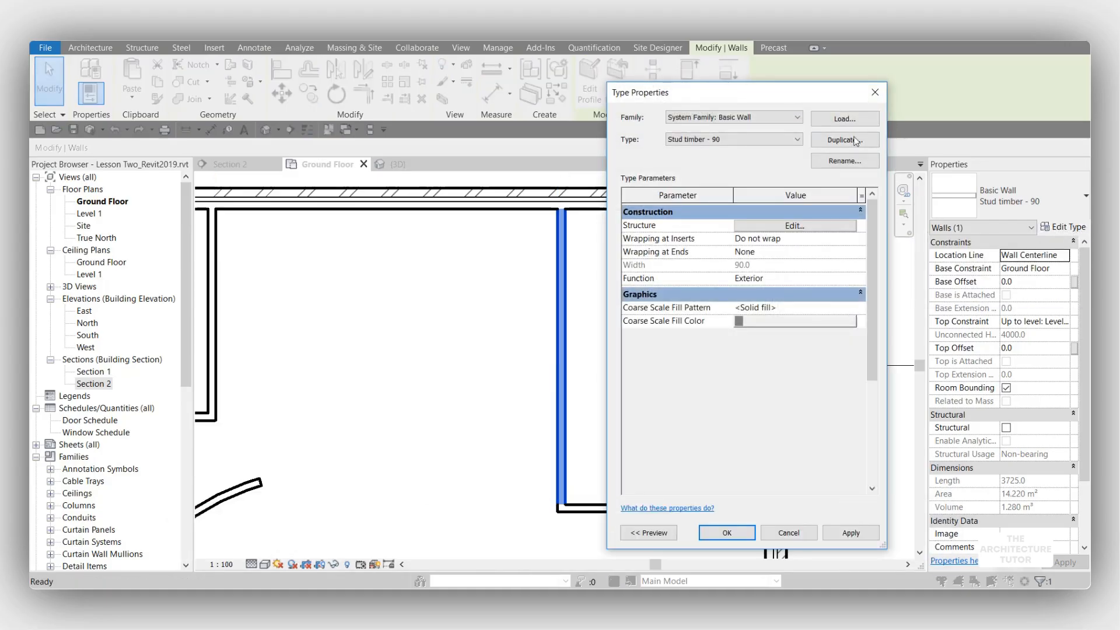
drag(811, 99, 421, 88)
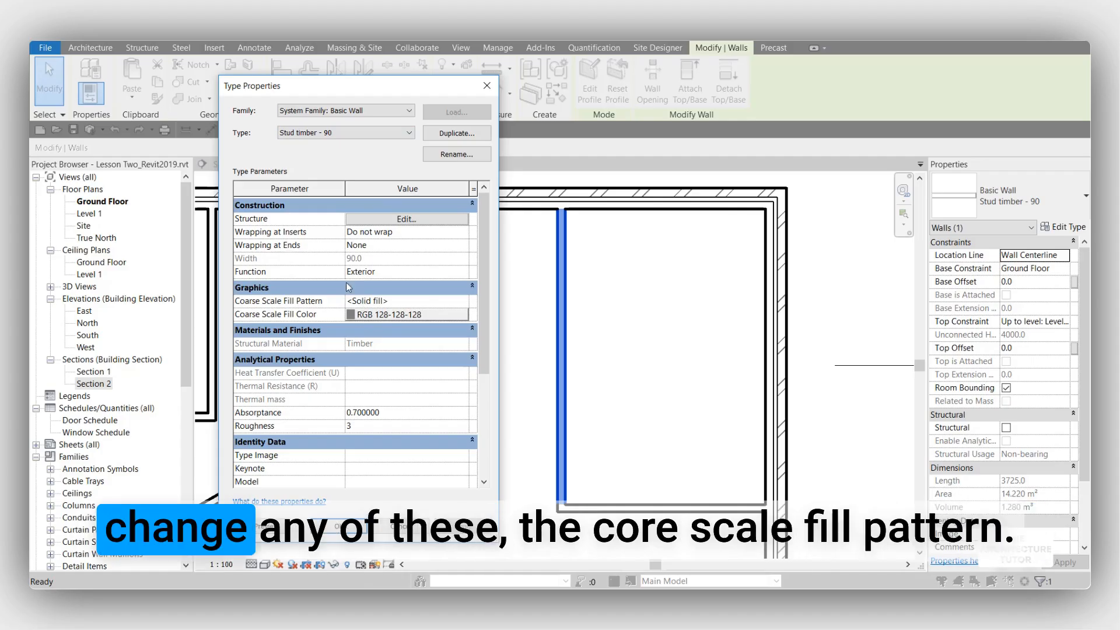
scroll(331, 350, down, 1)
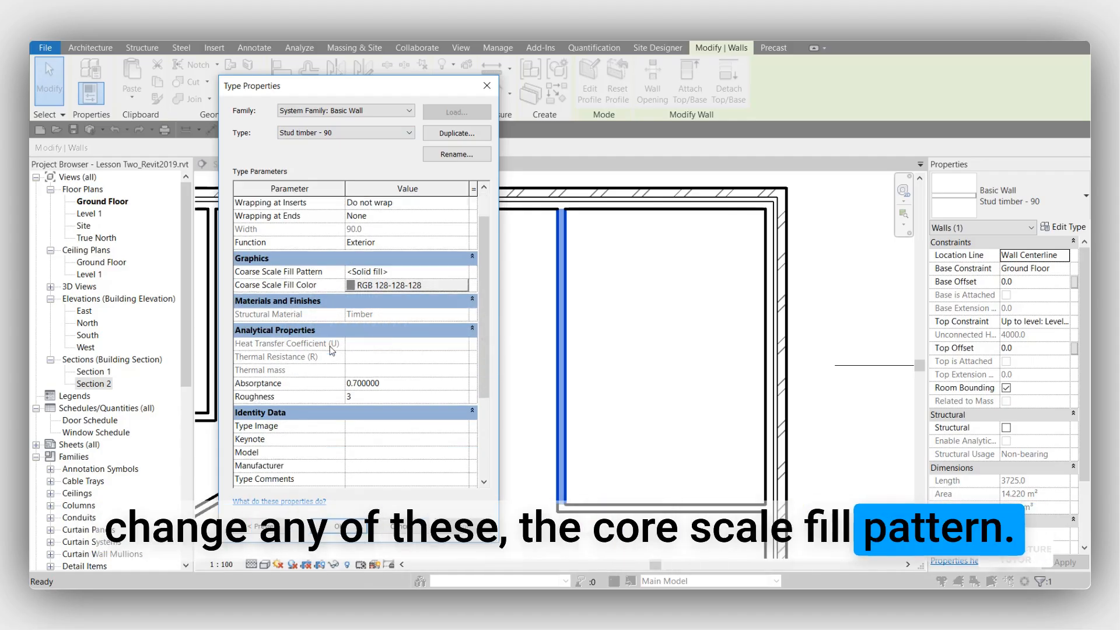
scroll(336, 398, down, 3)
scroll(327, 373, up, 3)
scroll(341, 444, down, 3)
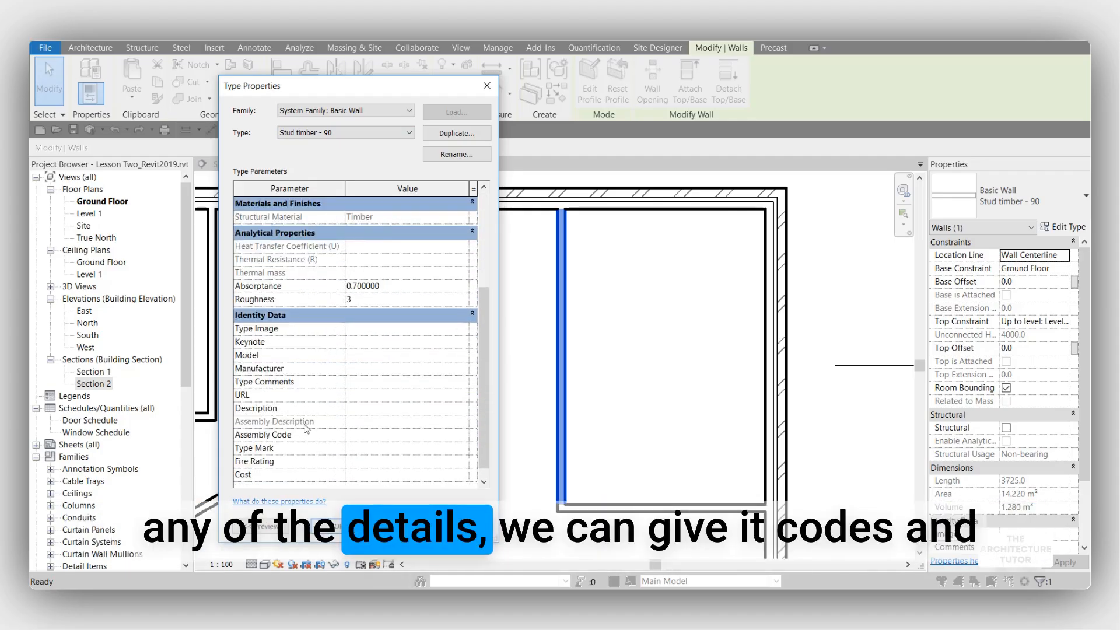
scroll(330, 432, up, 5)
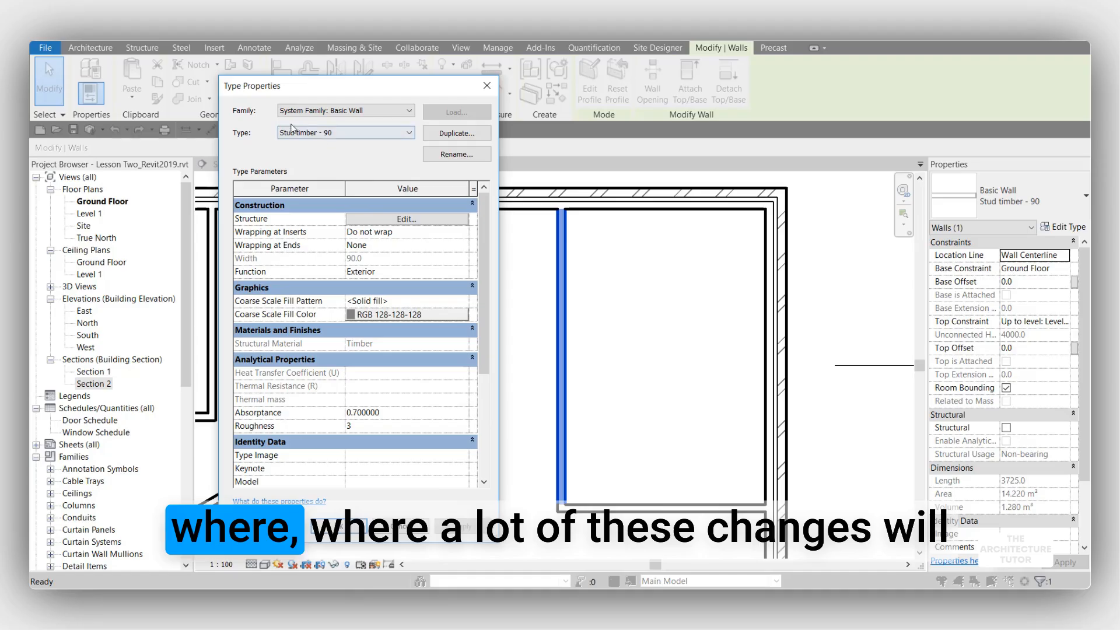
Step: Inspect the layer structure of the Stud timber - 90 type with the preview shown, and return to the type properties
click(406, 220)
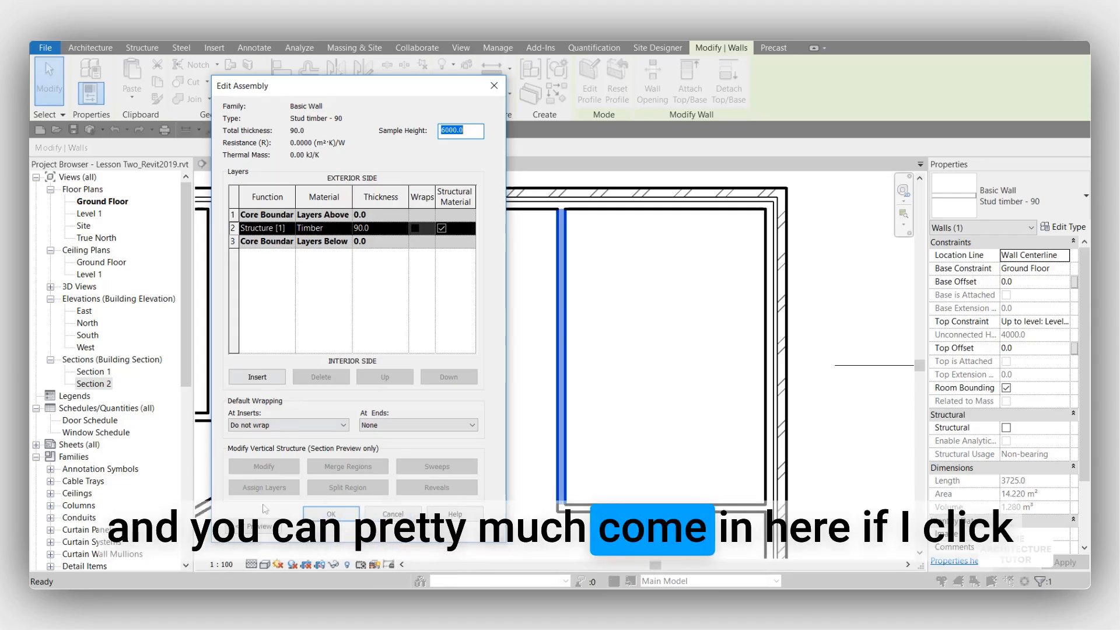
click(260, 525)
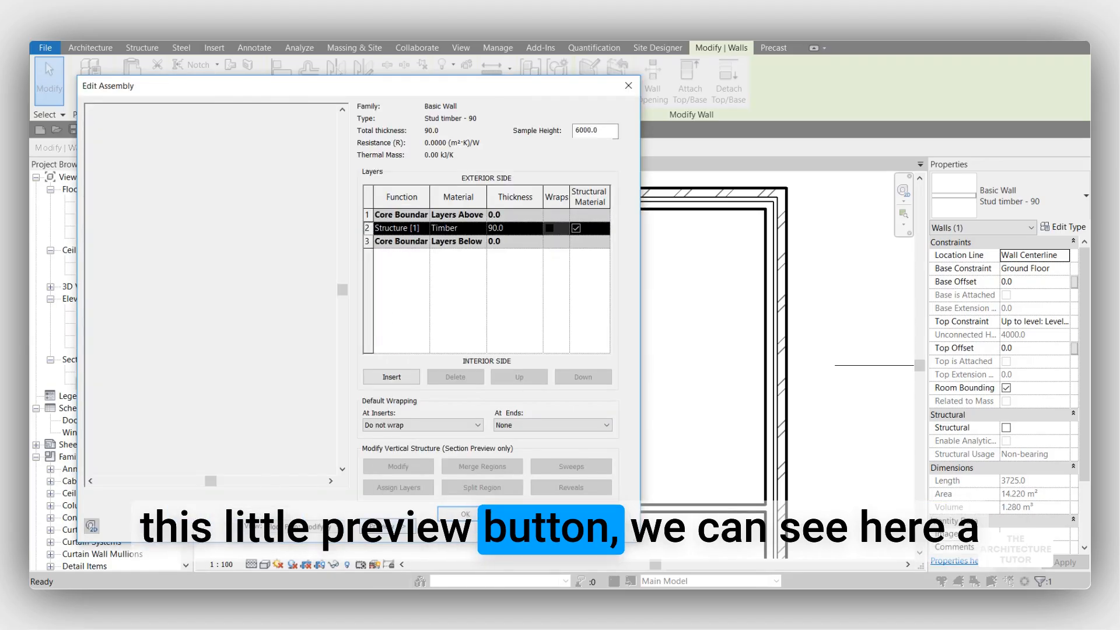
drag(417, 83, 449, 83)
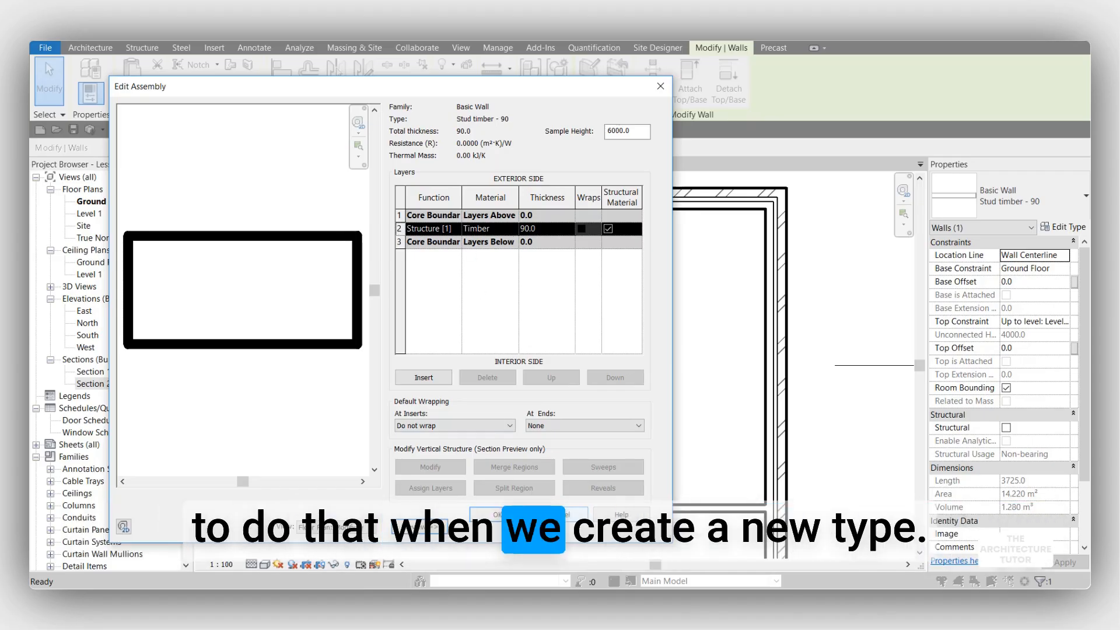
click(554, 514)
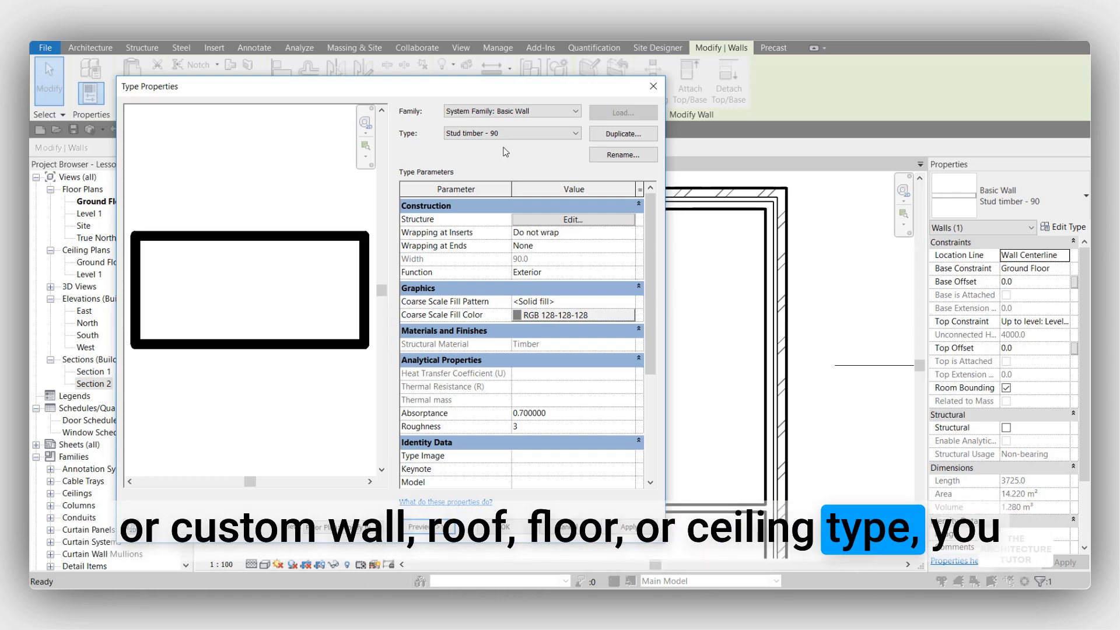
Step: Duplicate the Stud timber - 90 wall type under the name "90mm Timber Stud with 13mm Plasterboard both sides"
click(614, 139)
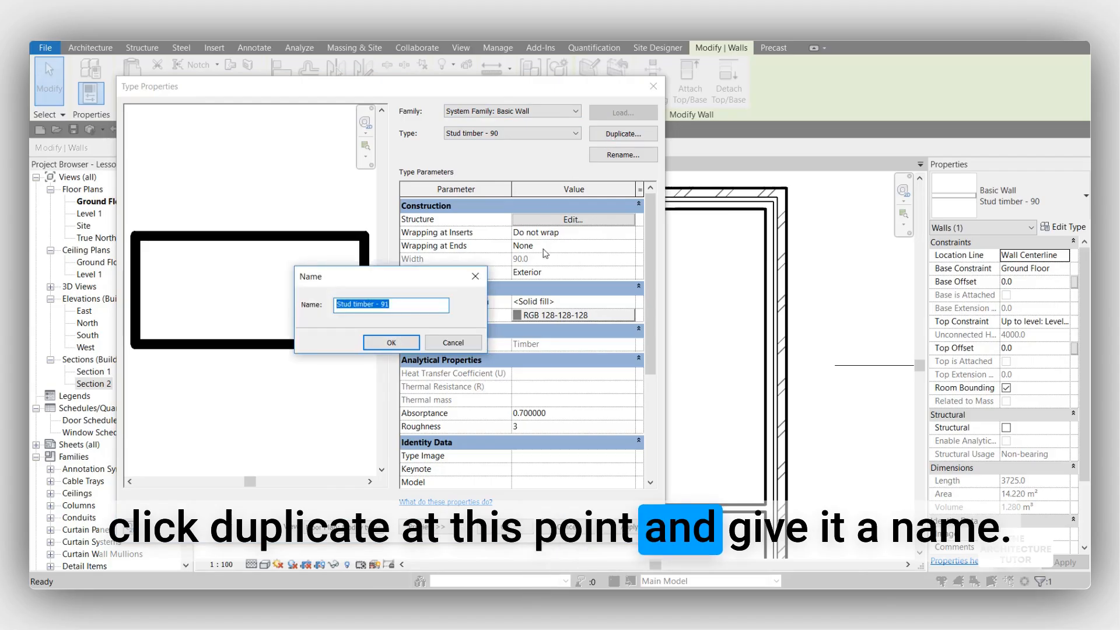
text(S)
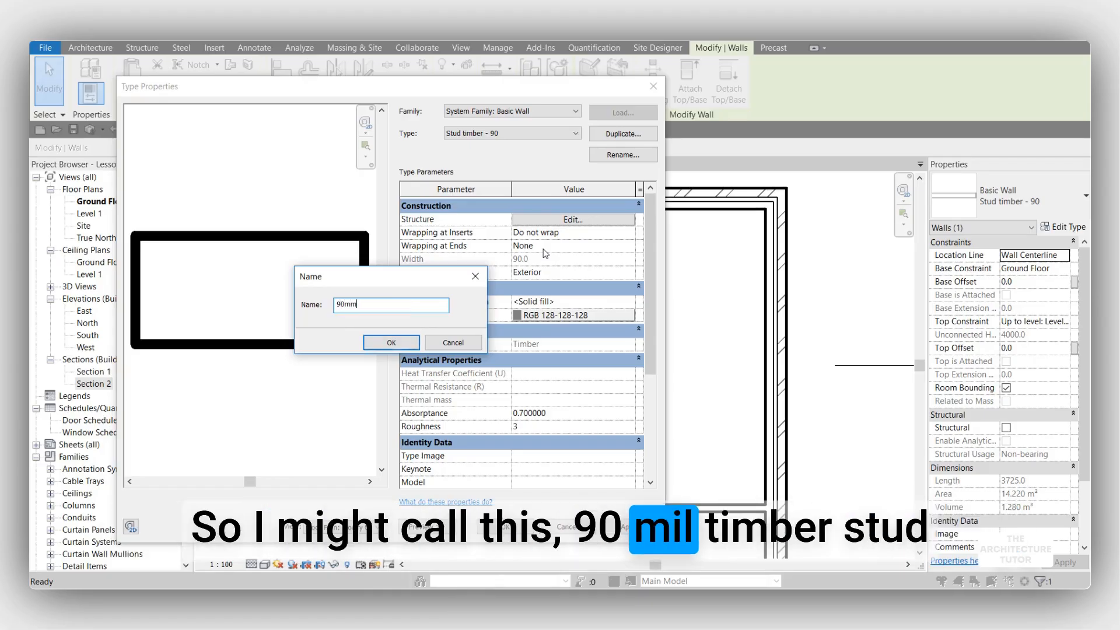
text(0mm Timber Stud)
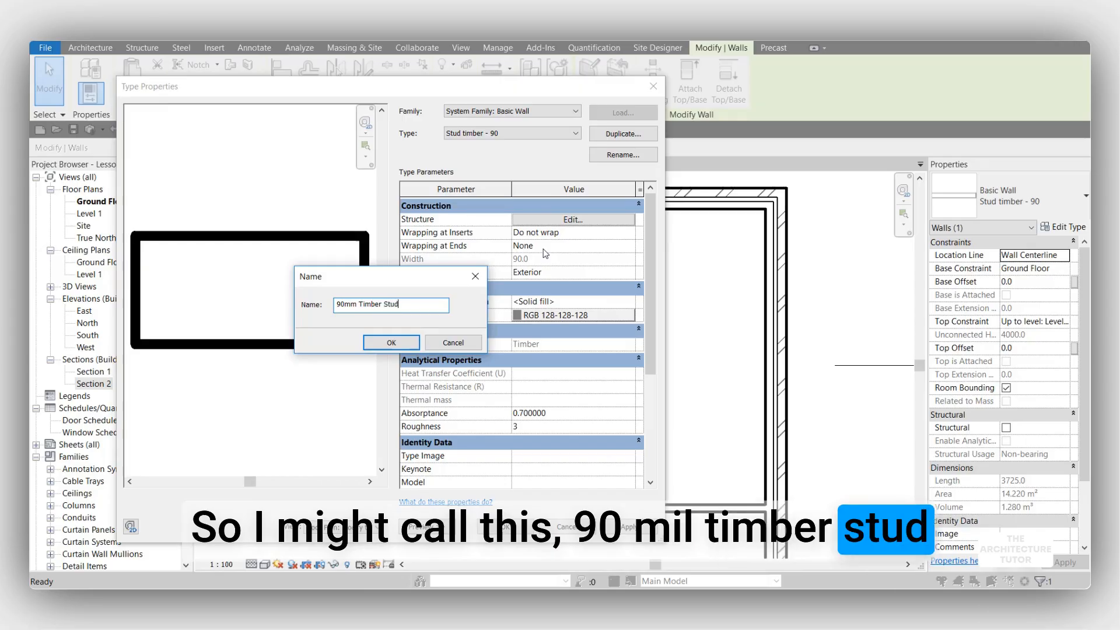
text( with 13m)
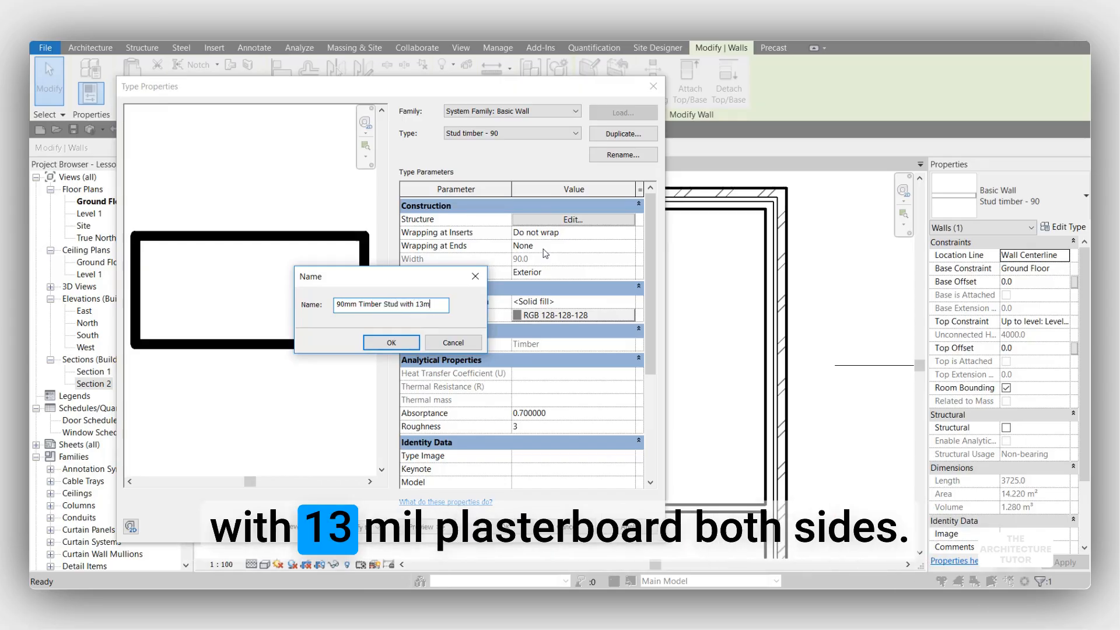
text(m Plasterboard bo)
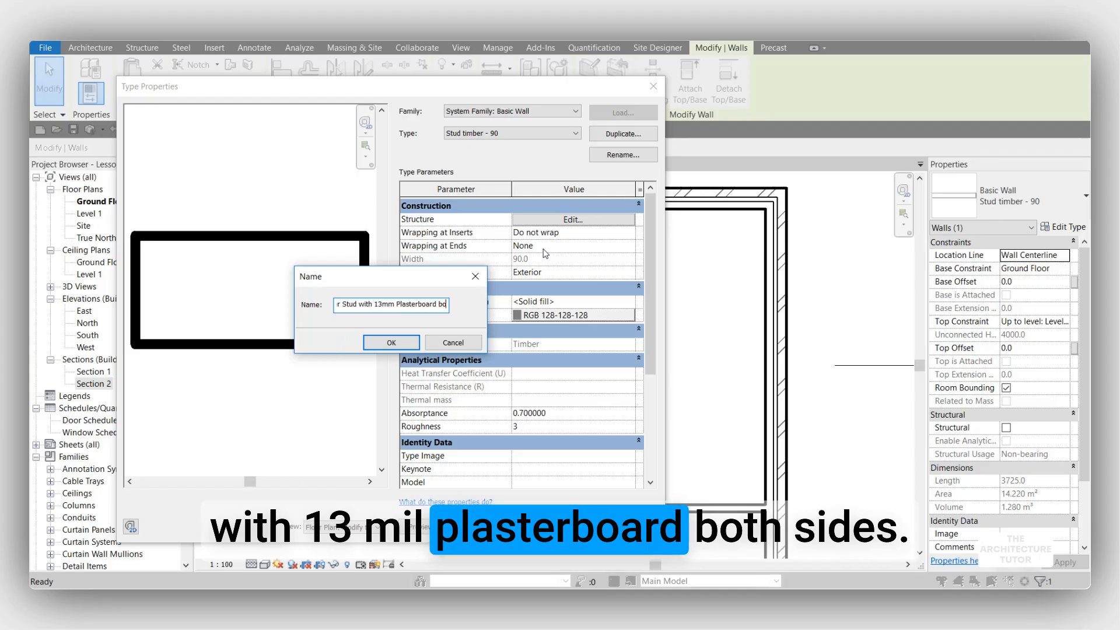
text(th sides)
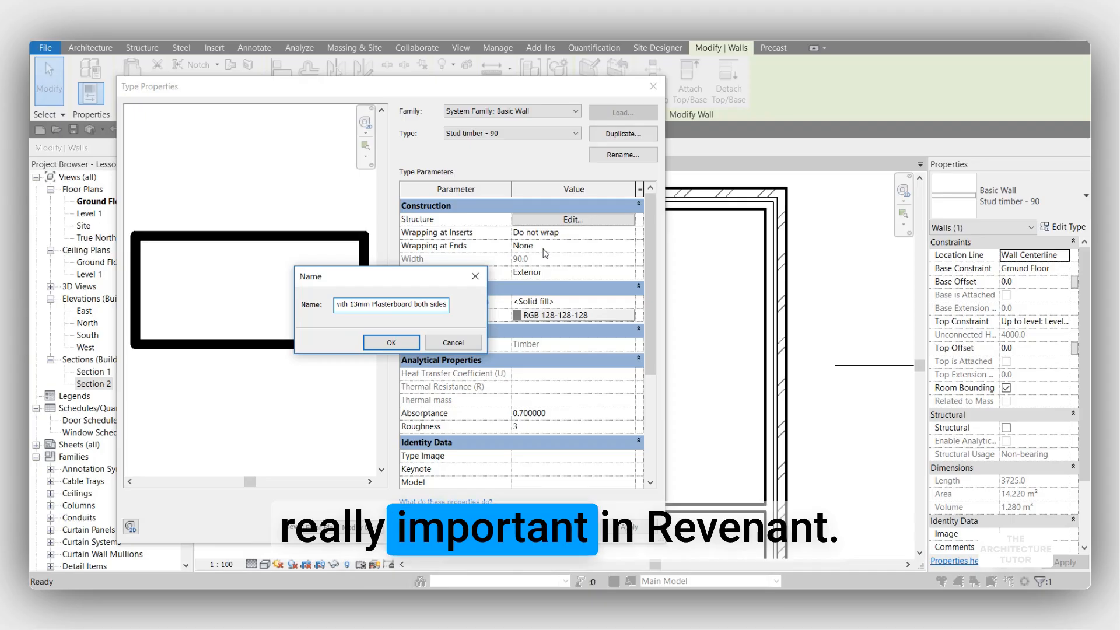
key(Return)
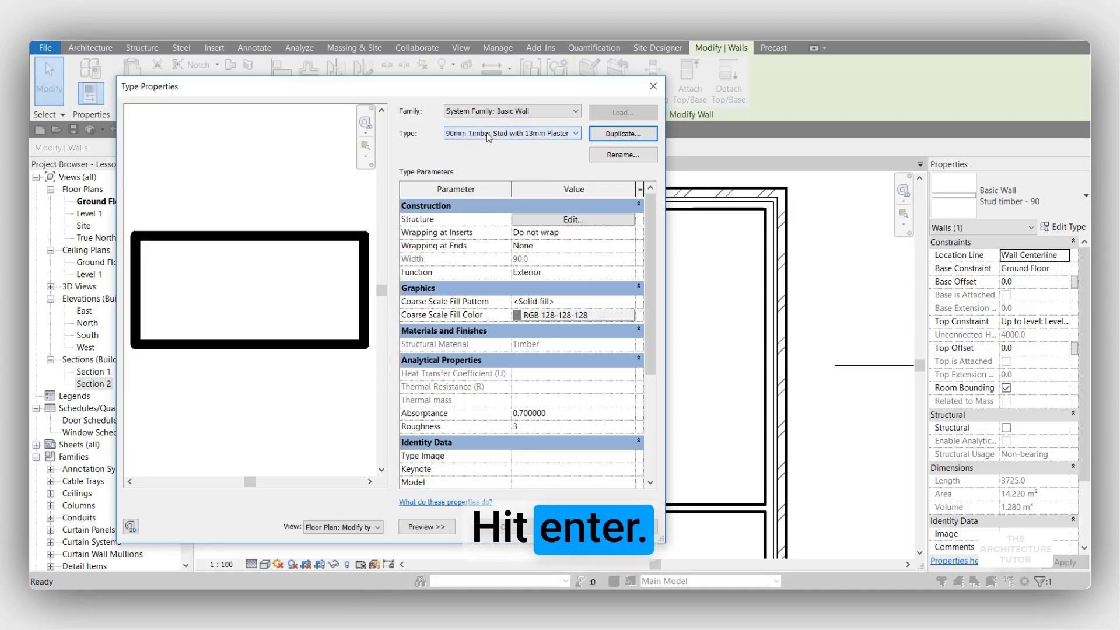
Step: Open the new wall type's structure and examine the core boundaries above and below the timber layer
click(550, 224)
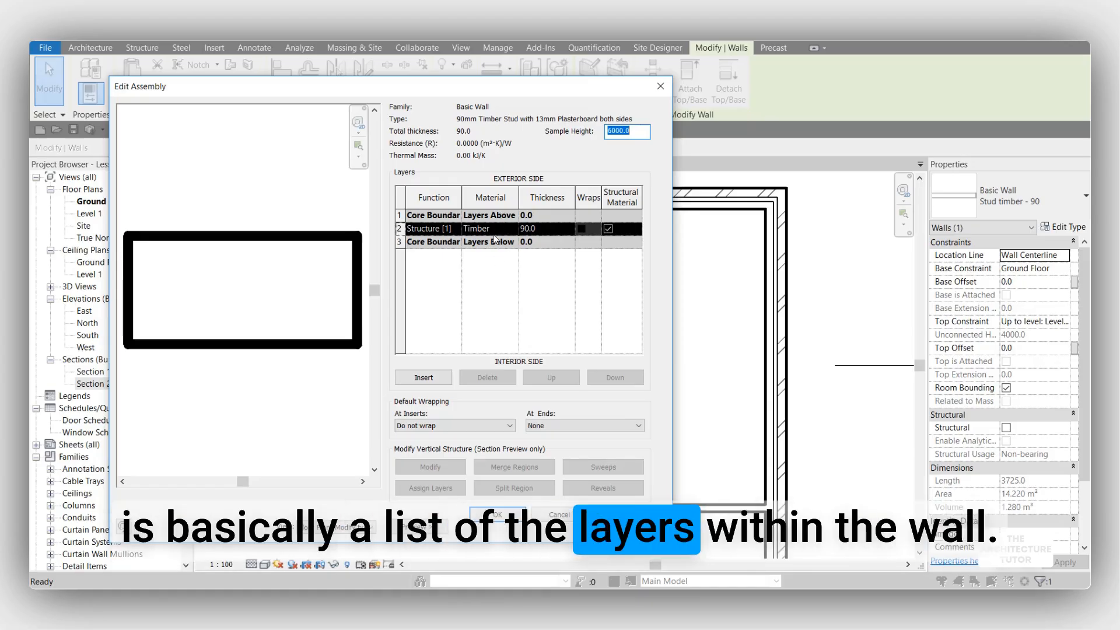
click(436, 217)
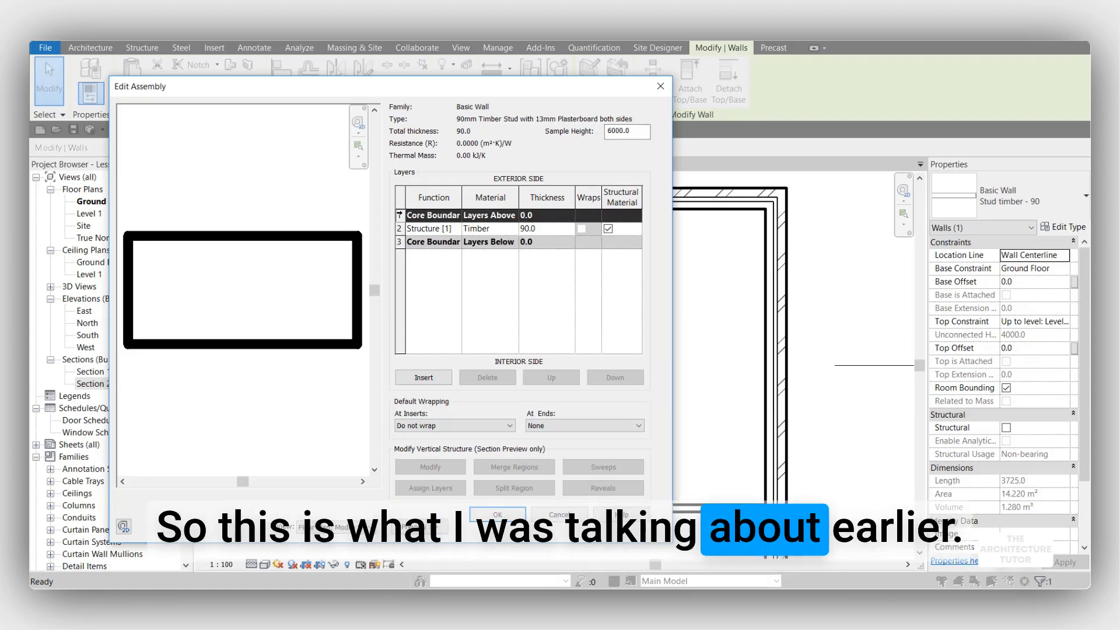
click(399, 241)
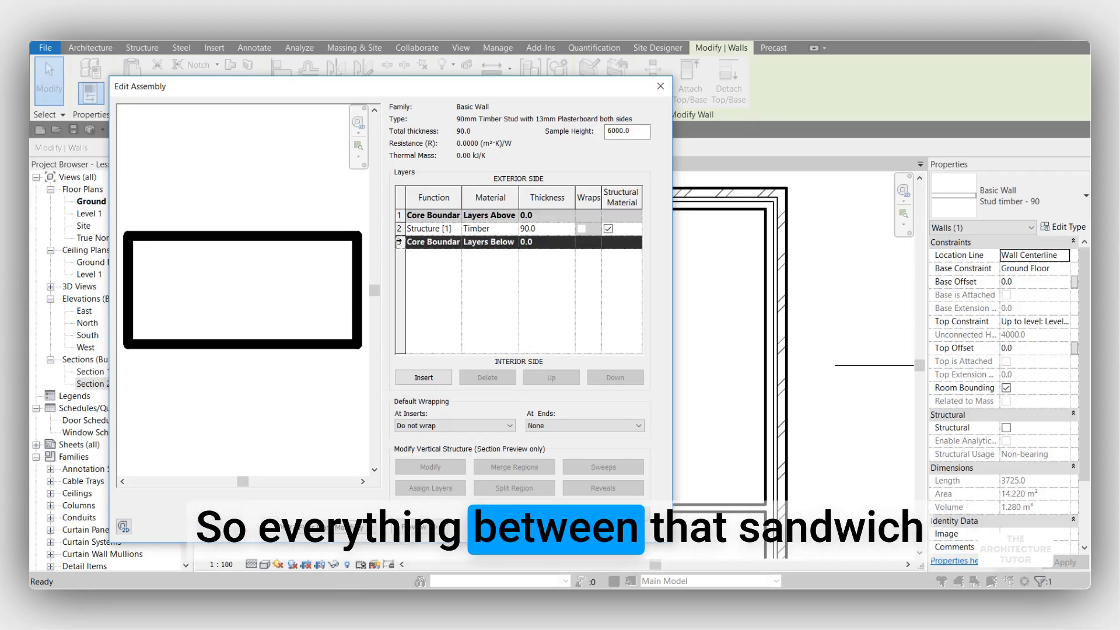
click(398, 215)
click(399, 242)
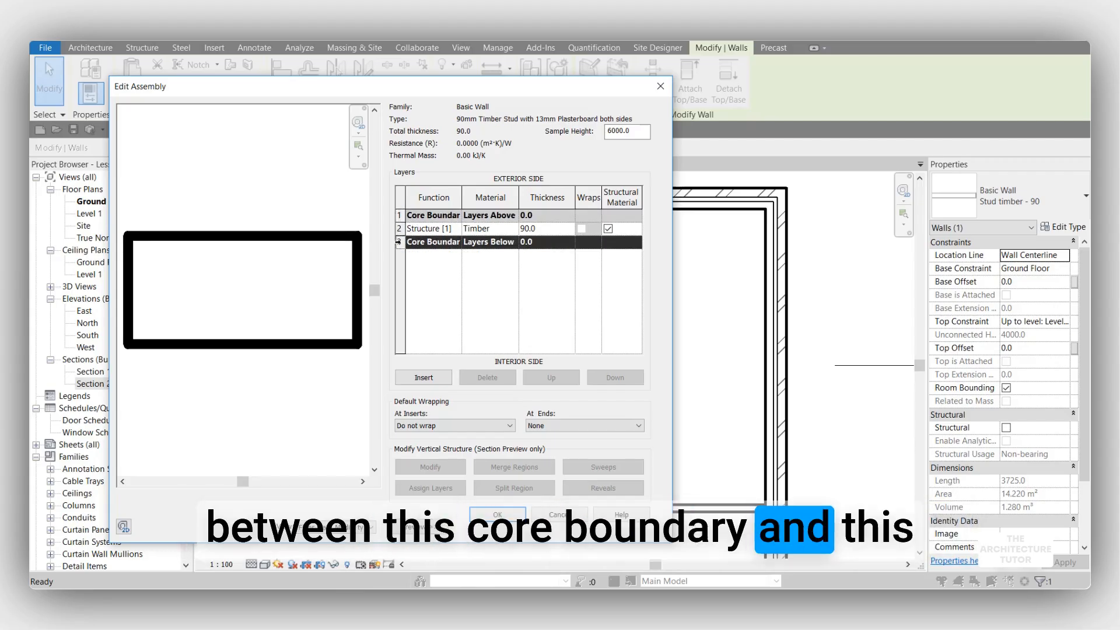
Step: Insert a layer, move it outside the core boundary on the exterior side, and set its function to Finish 1 [4]
click(401, 228)
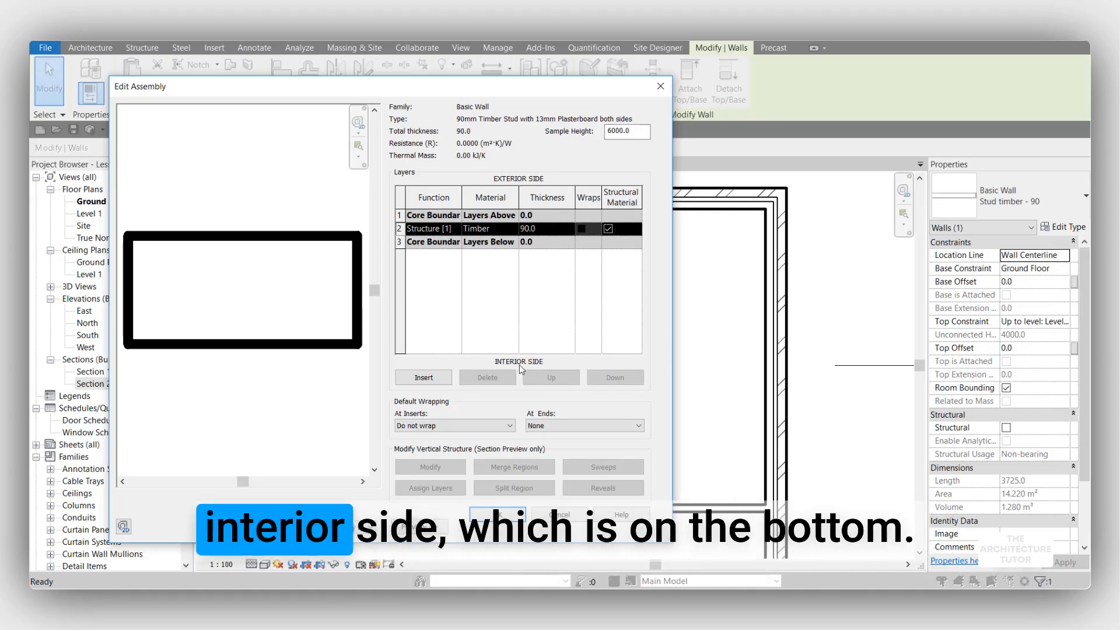
click(433, 382)
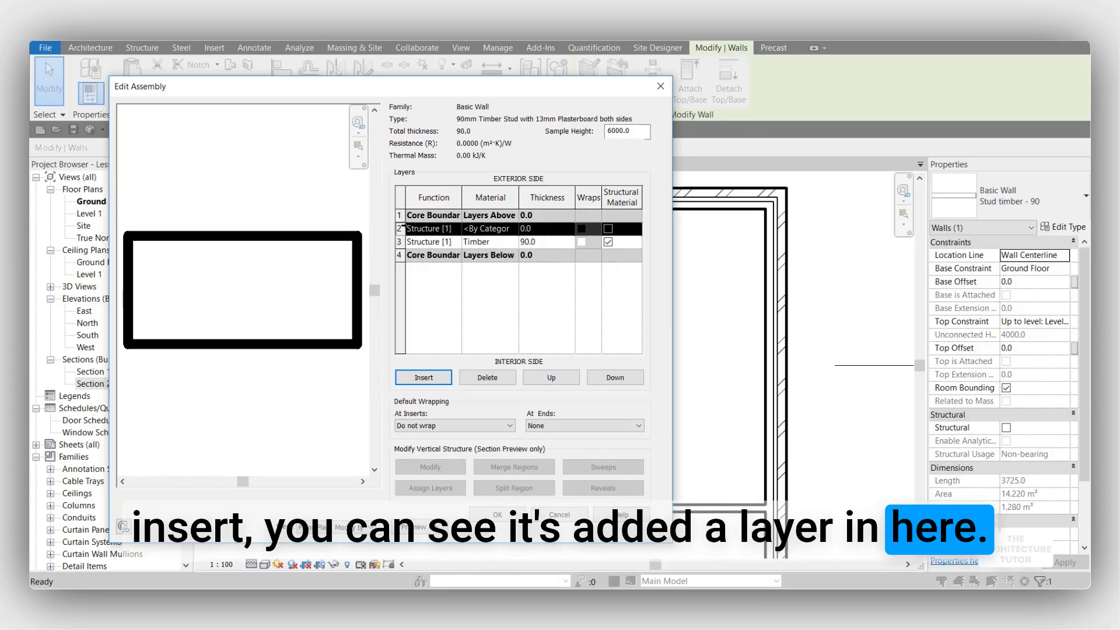
click(550, 378)
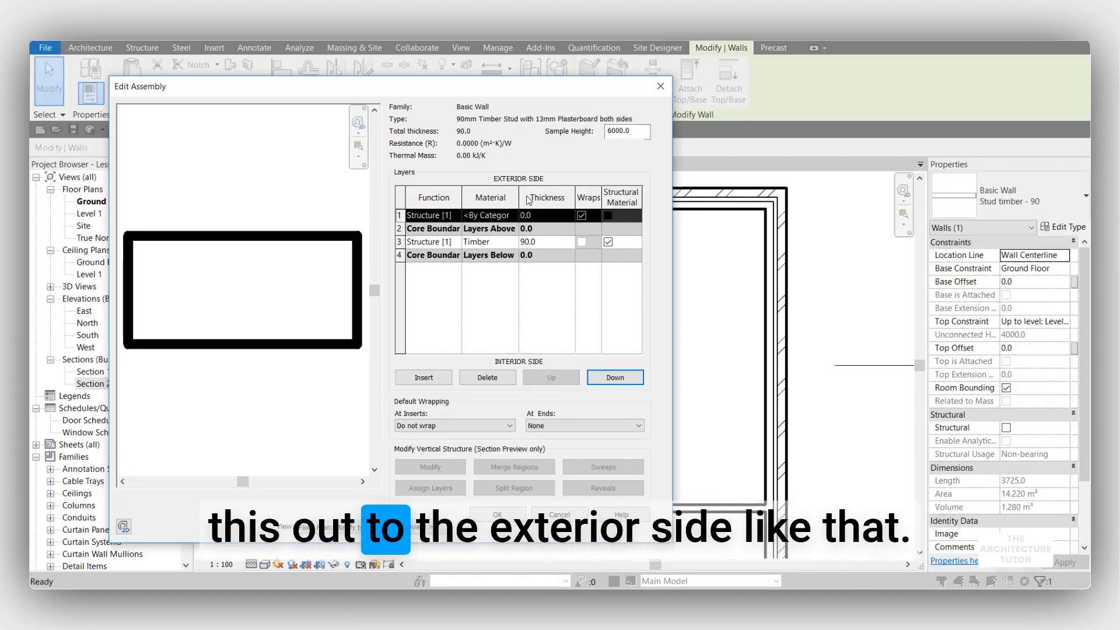
click(457, 217)
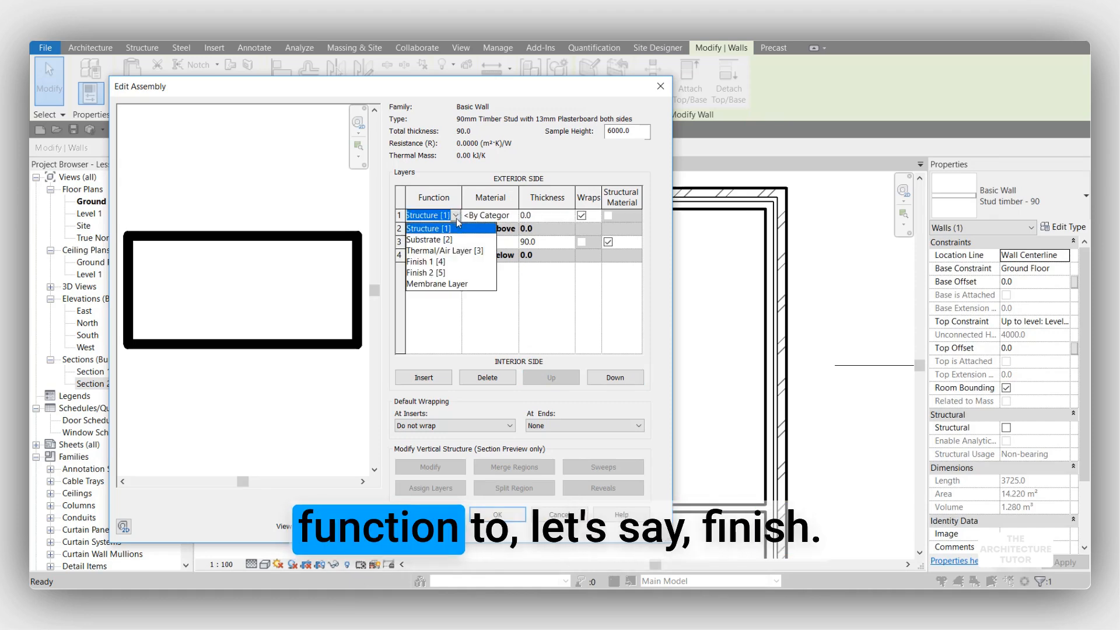
click(444, 261)
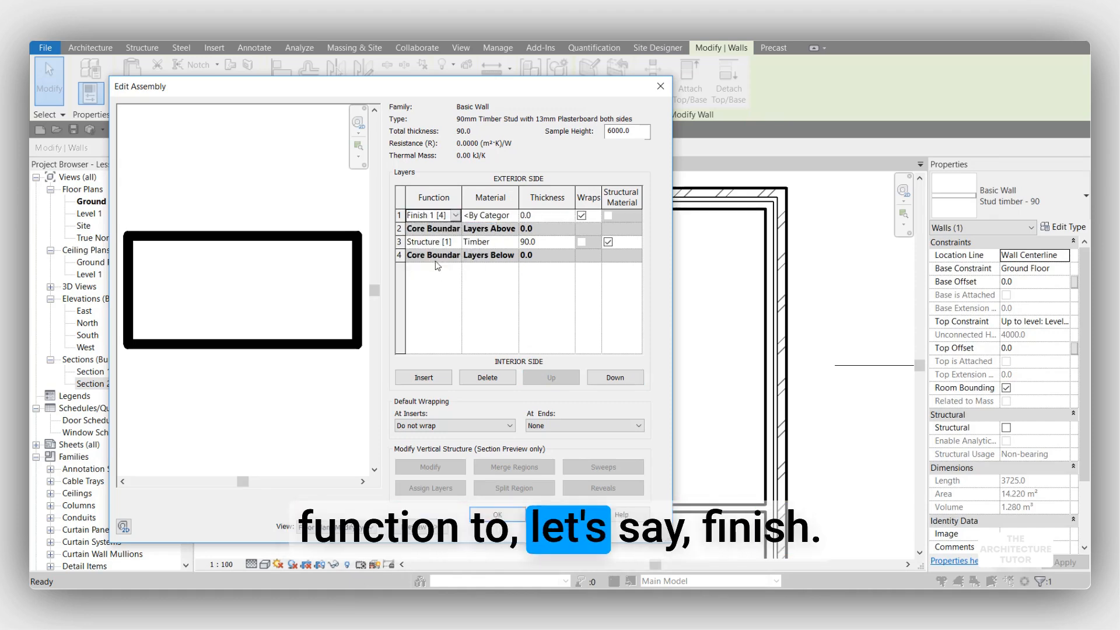
Step: Search the project materials for plasterboard and assign Gypsum Wall Board to the exterior Finish 1 [4] layer
click(514, 219)
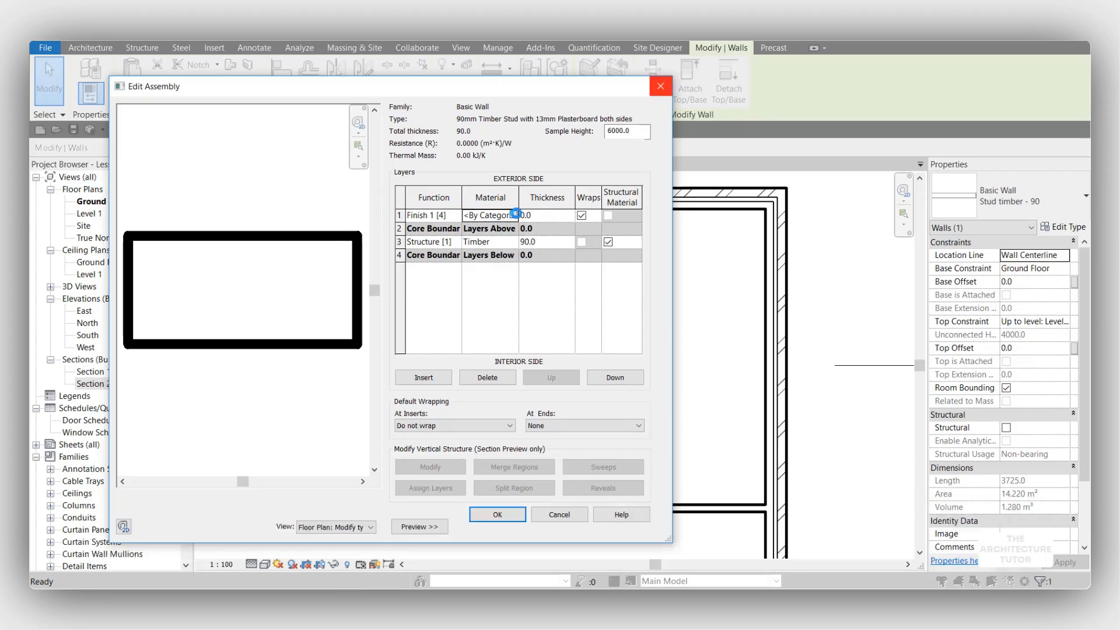
click(516, 214)
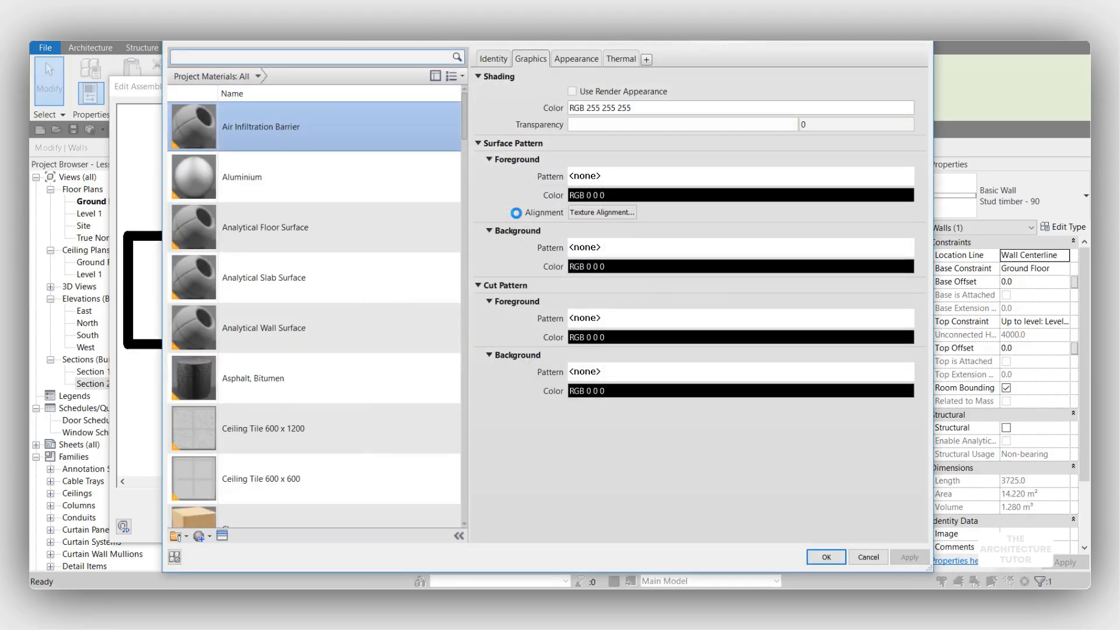
text(plasterboard)
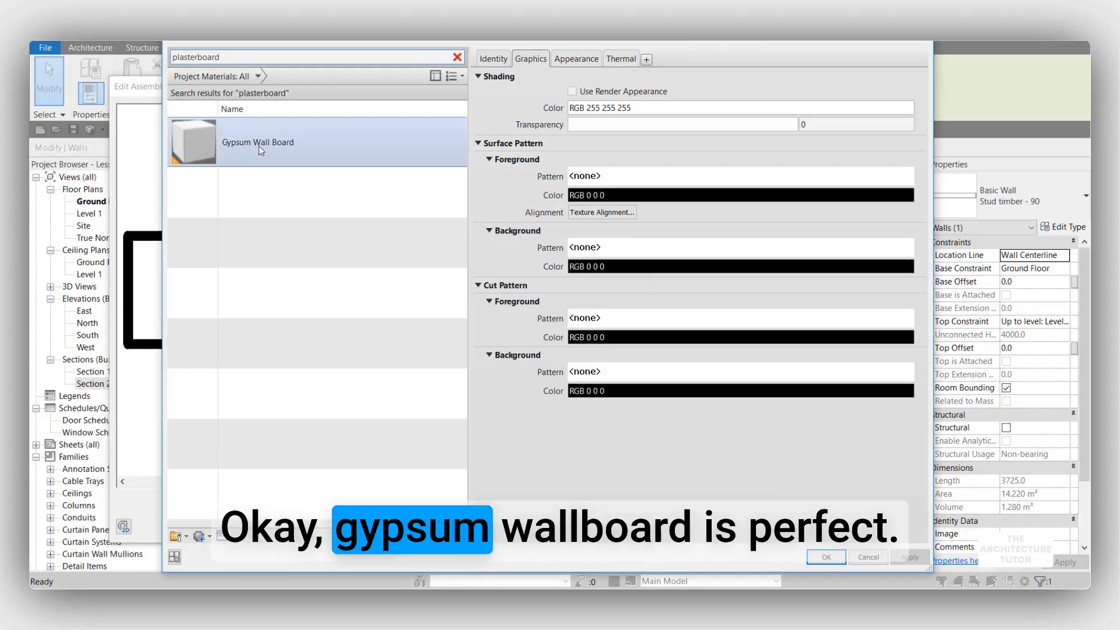
click(313, 142)
click(826, 557)
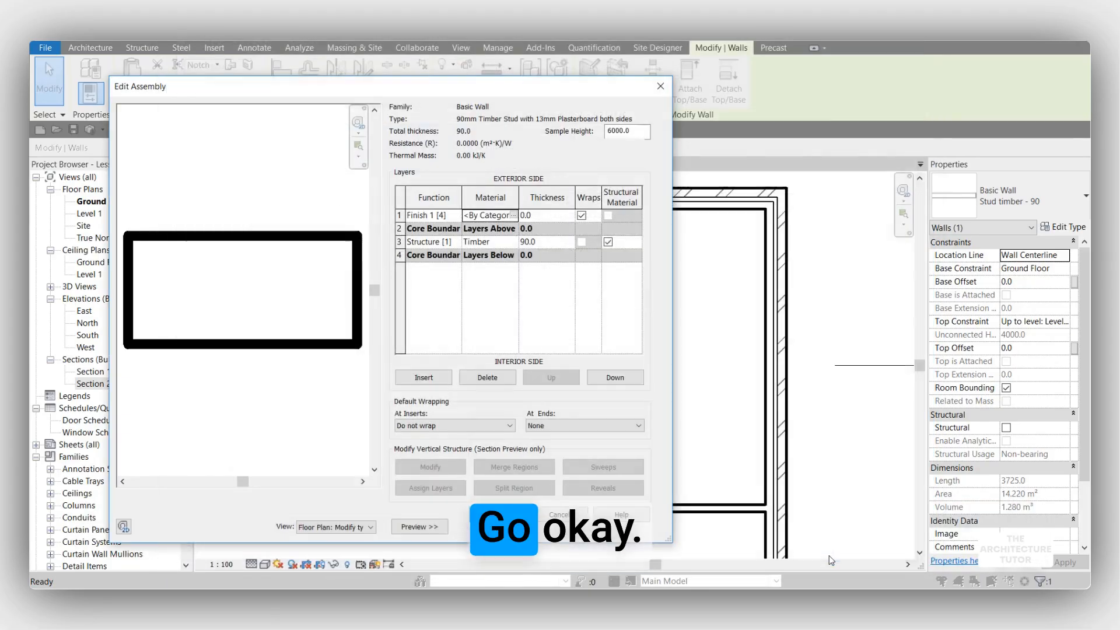
Step: Set the thickness of the exterior gypsum wall board finish layer to 13 mm
click(552, 216)
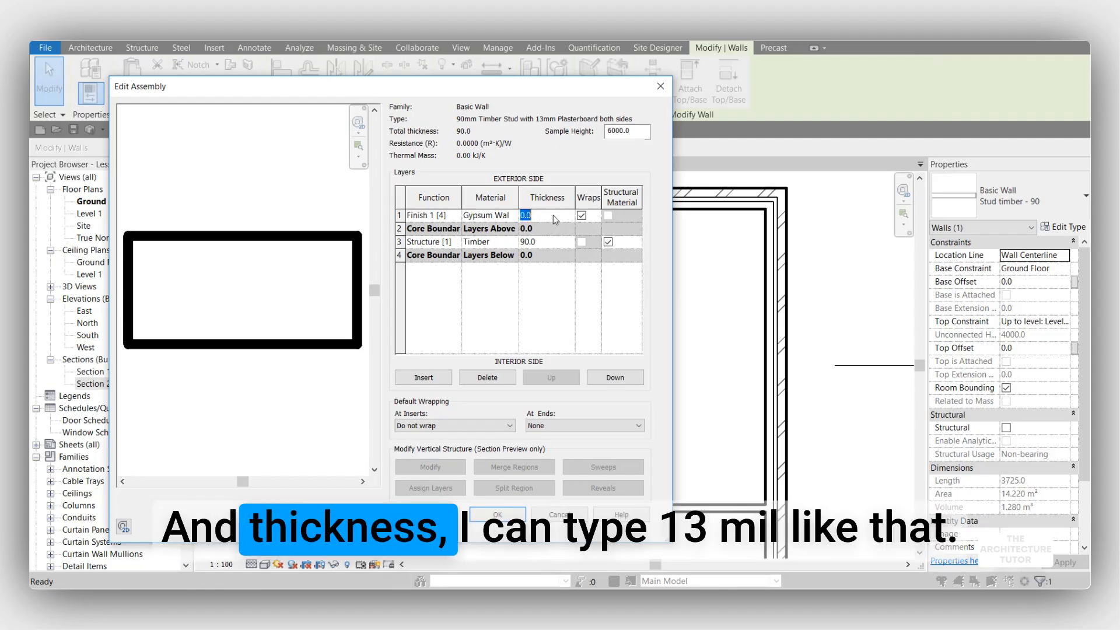
text(13)
key(Tab)
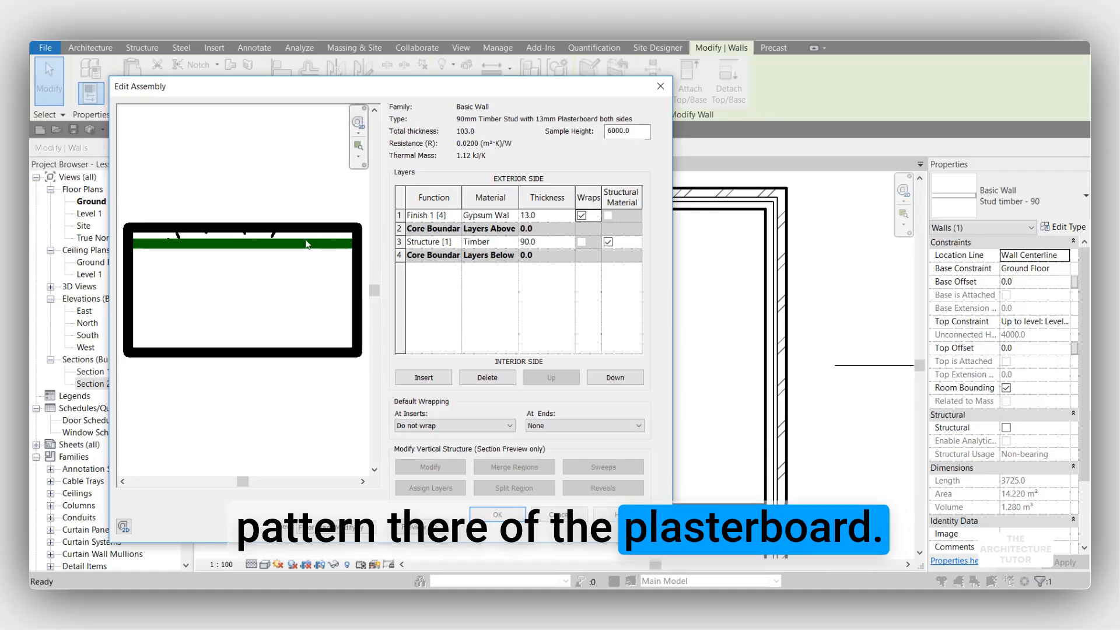
Step: Insert a layer below the core boundary on the interior side of the assembly and set its function to Finish 1 [4]
click(423, 378)
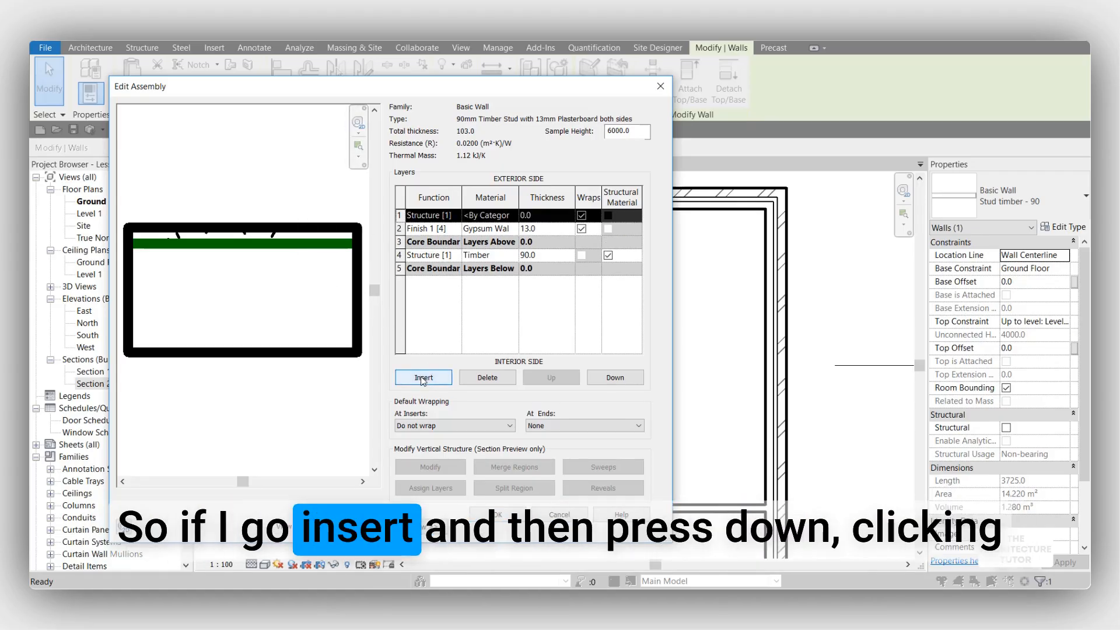
click(608, 378)
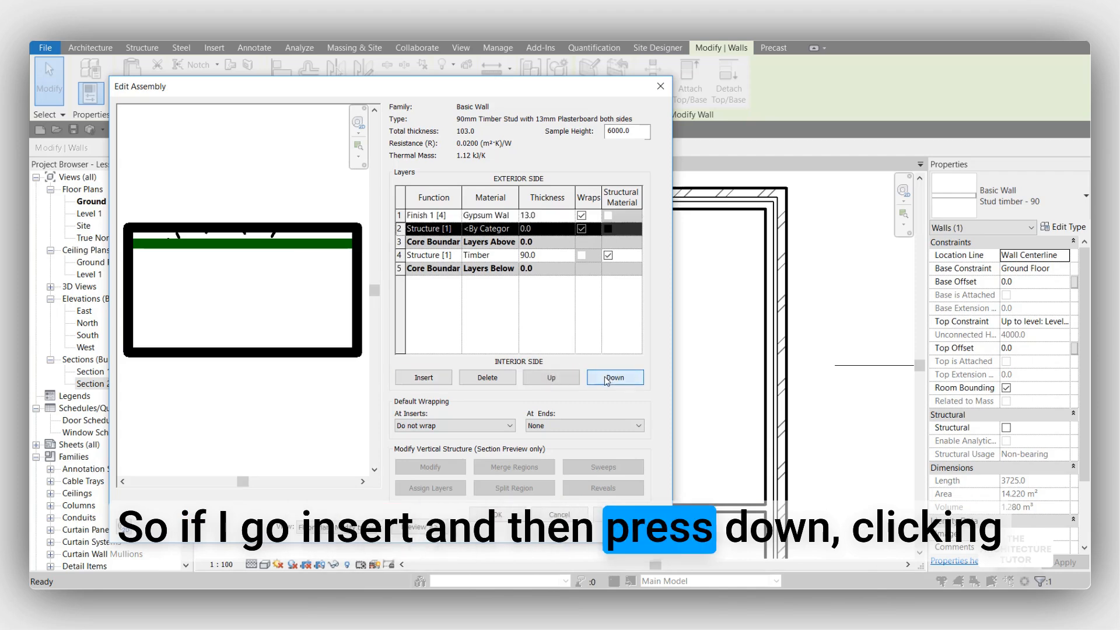
click(608, 378)
click(608, 378)
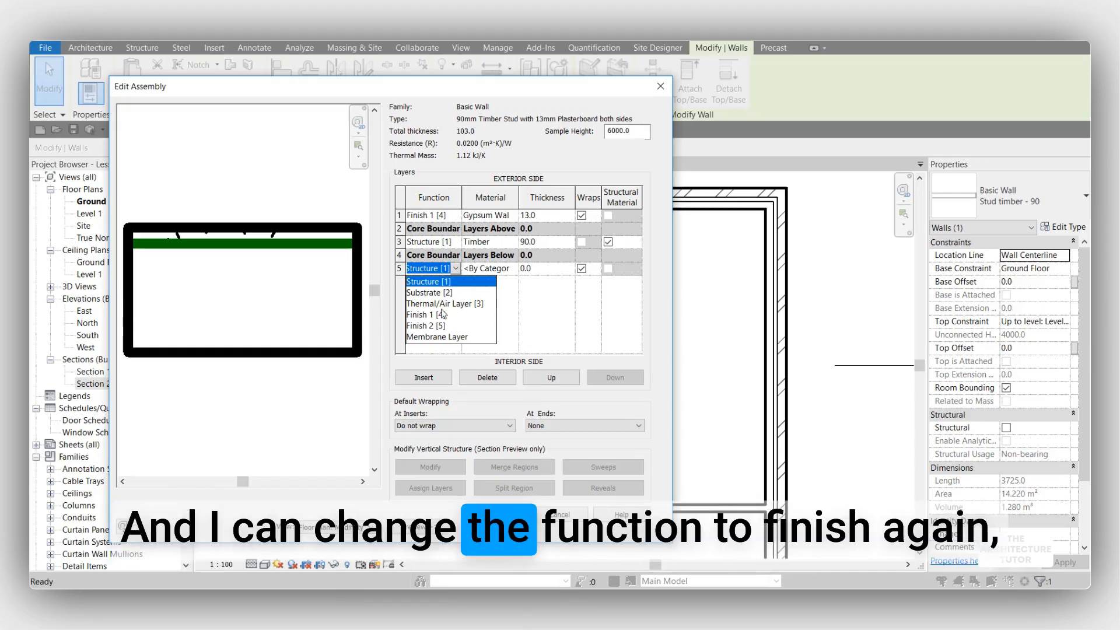
Step: Give the interior finish layer the Gypsum Wall Board material and a 13 mm thickness, and accept the wall type changes
click(515, 271)
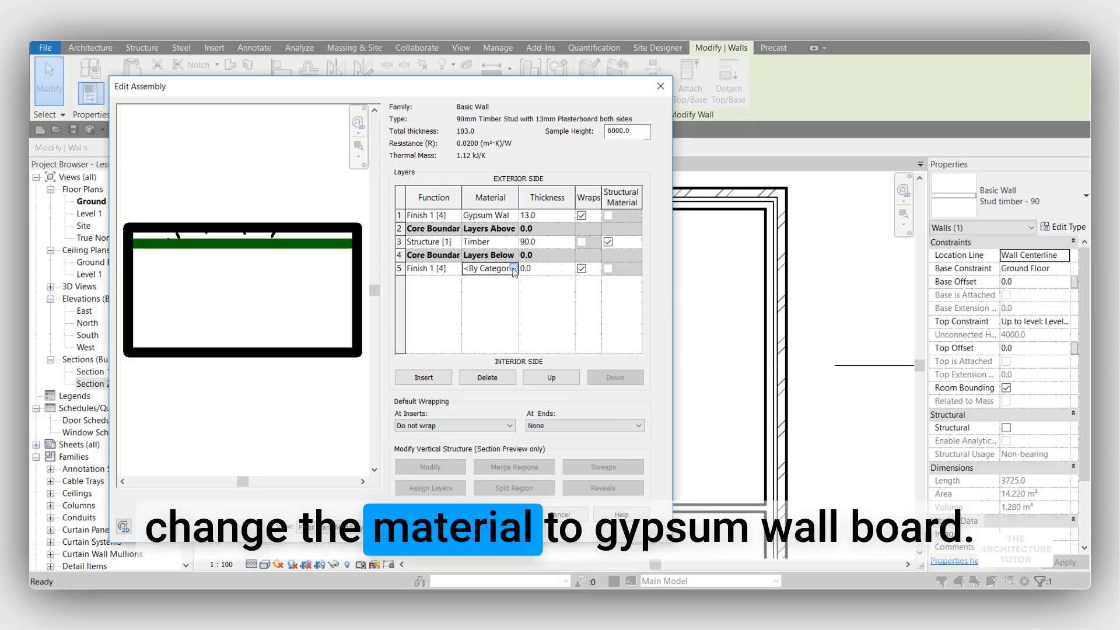
click(513, 269)
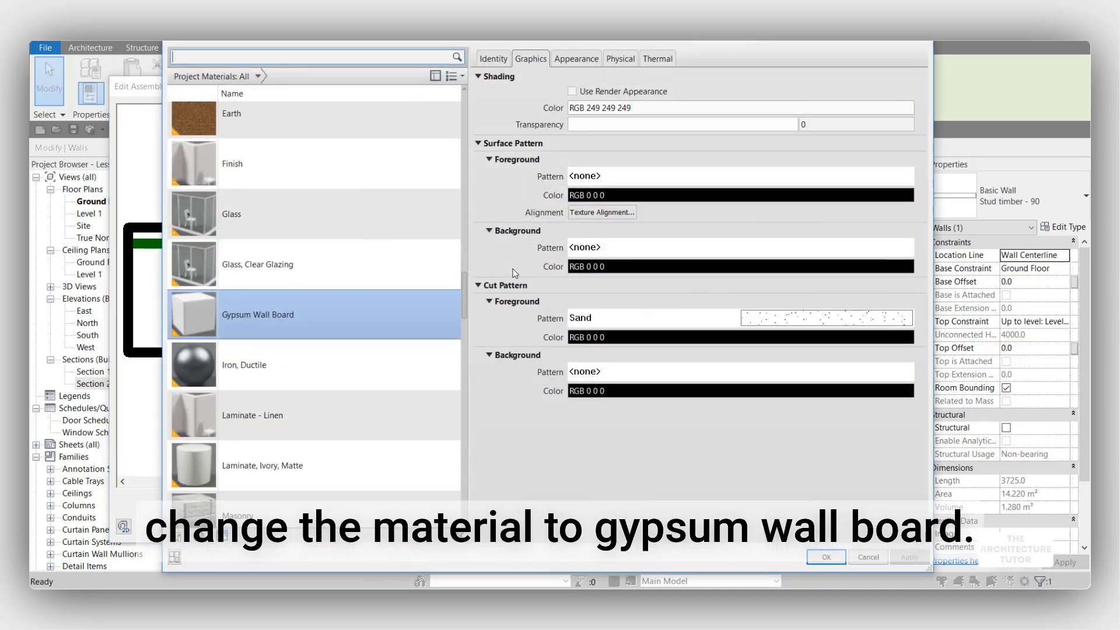
click(308, 317)
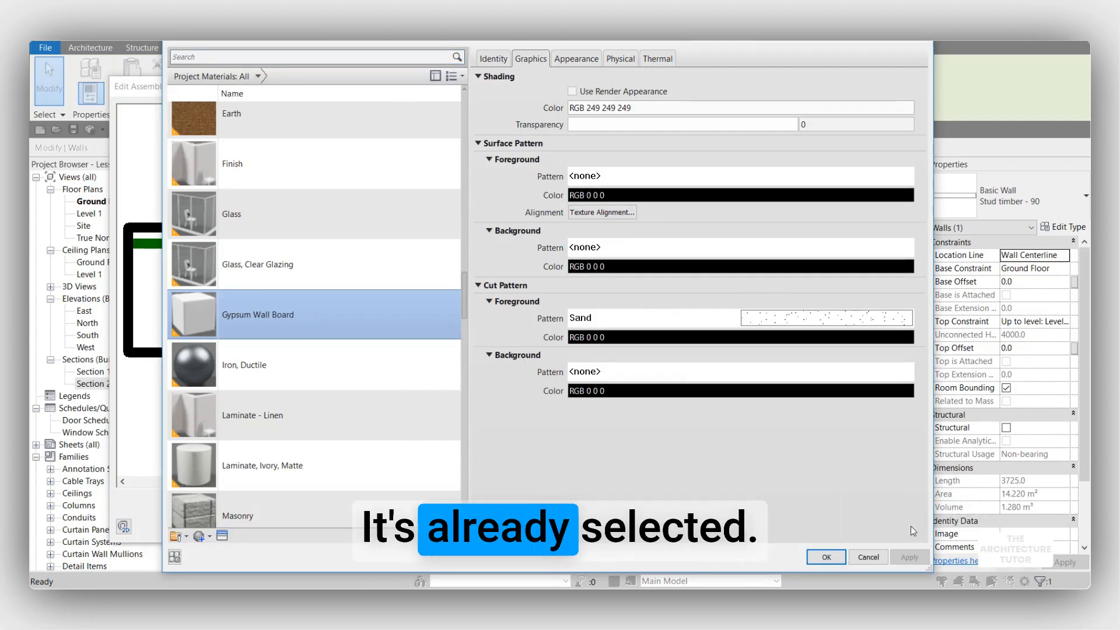
click(826, 557)
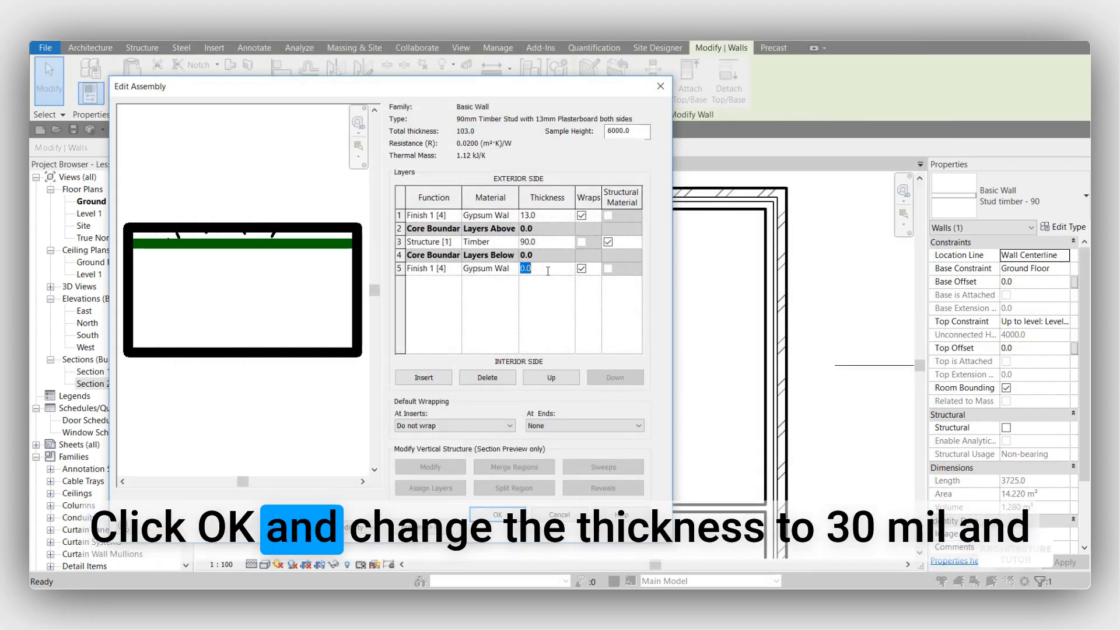
text(13)
key(Tab)
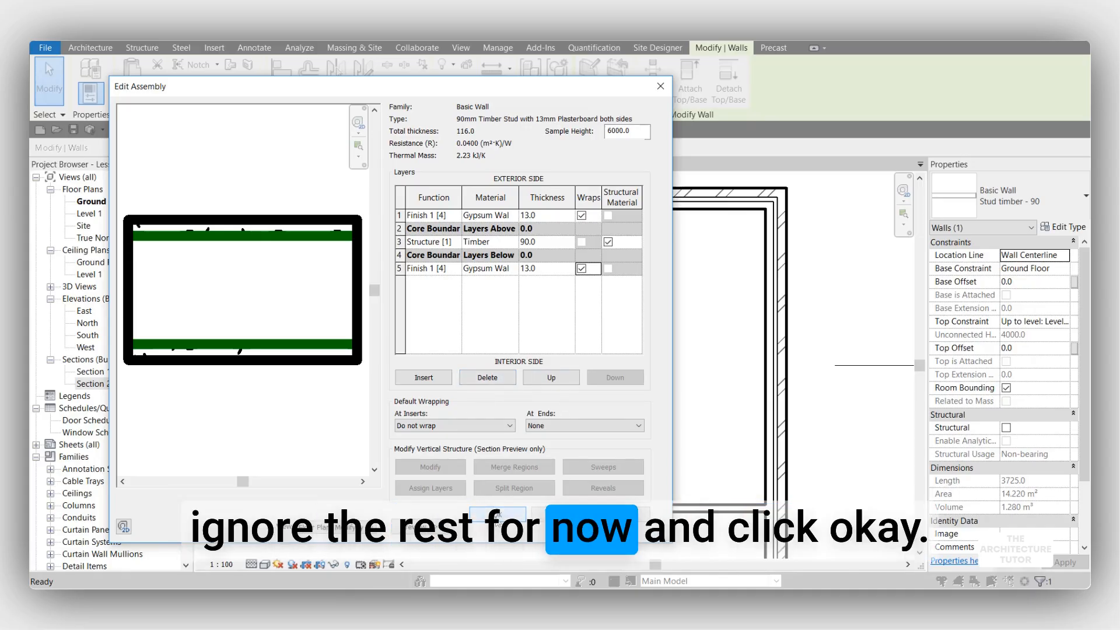
click(498, 516)
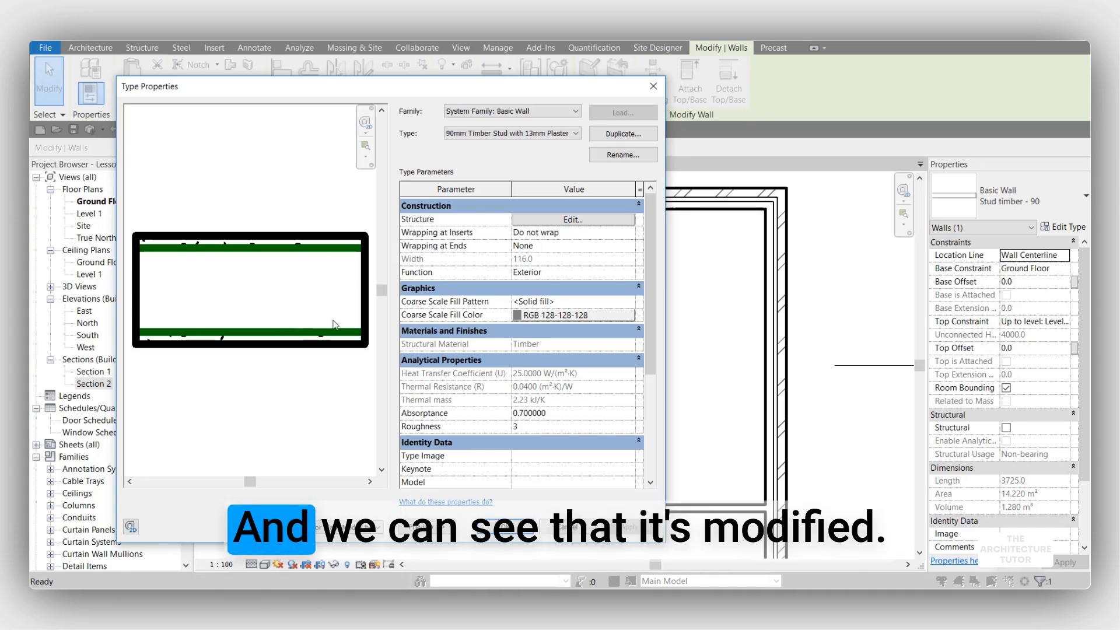
click(504, 526)
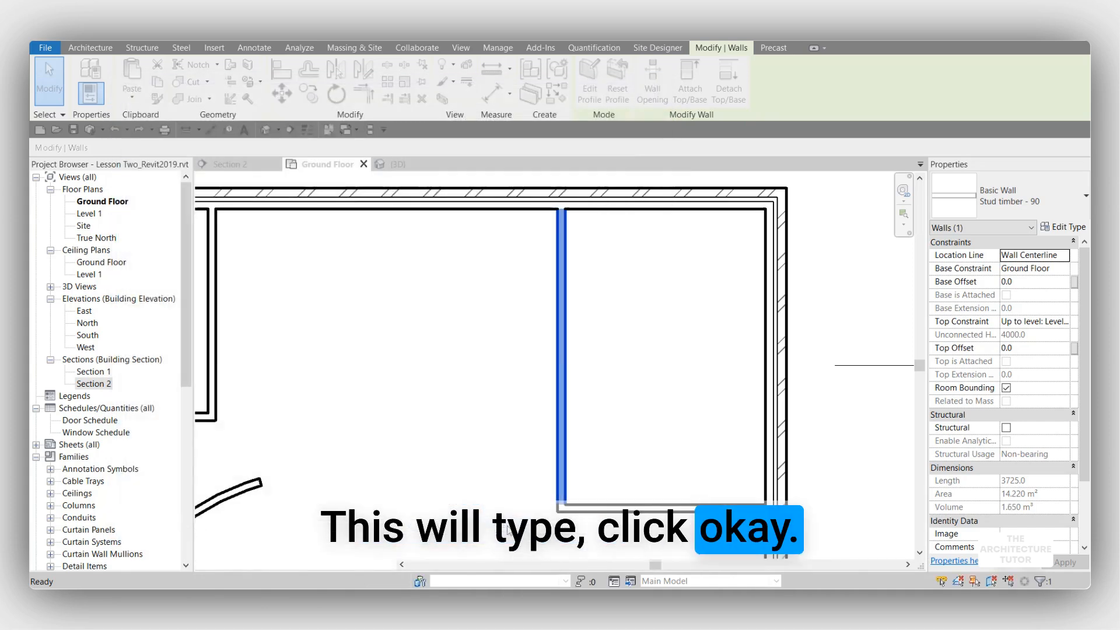
Step: Turn on thin line display in the Ground Floor plan, close in on where the partition meets the exterior wall
scroll(589, 227, up, 3)
click(589, 226)
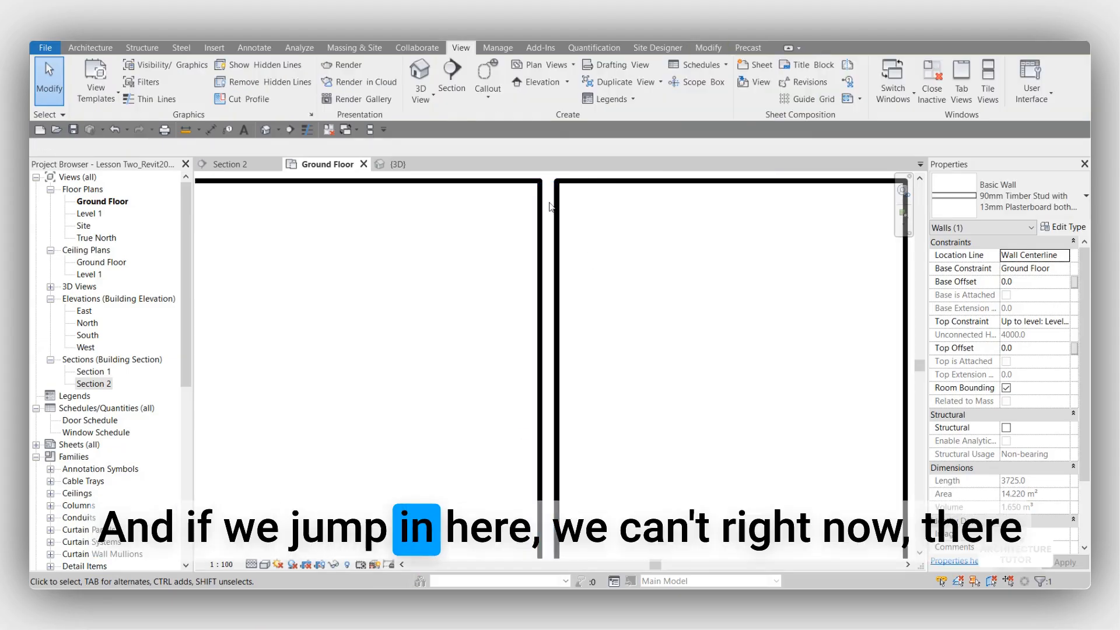
scroll(550, 199, up, 3)
middle_drag(547, 242, 523, 347)
scroll(521, 283, up, 2)
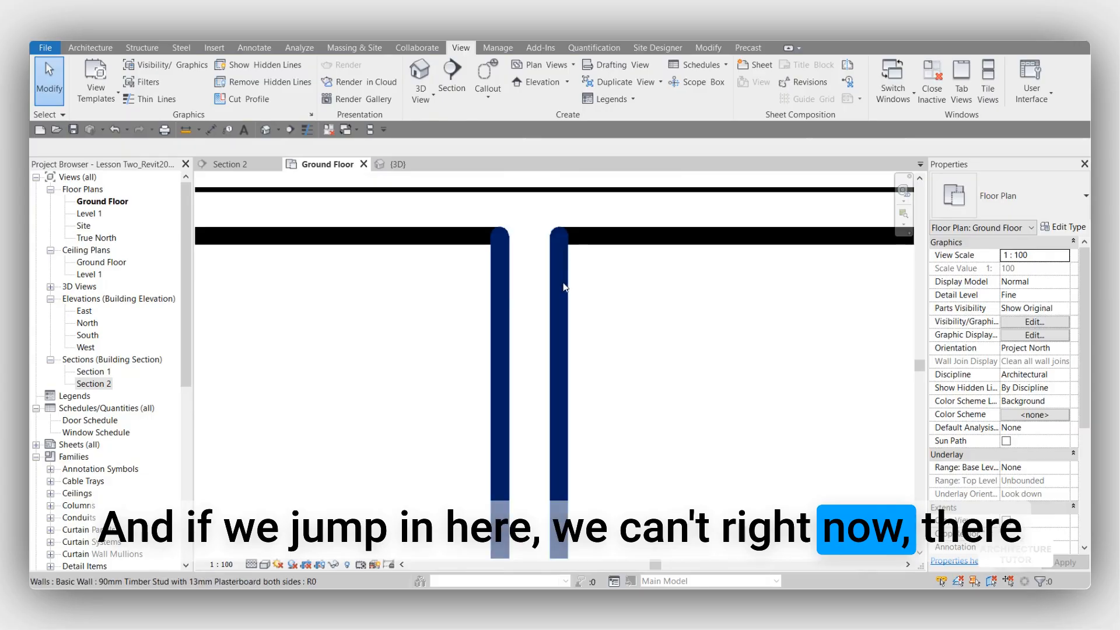
scroll(560, 291, down, 2)
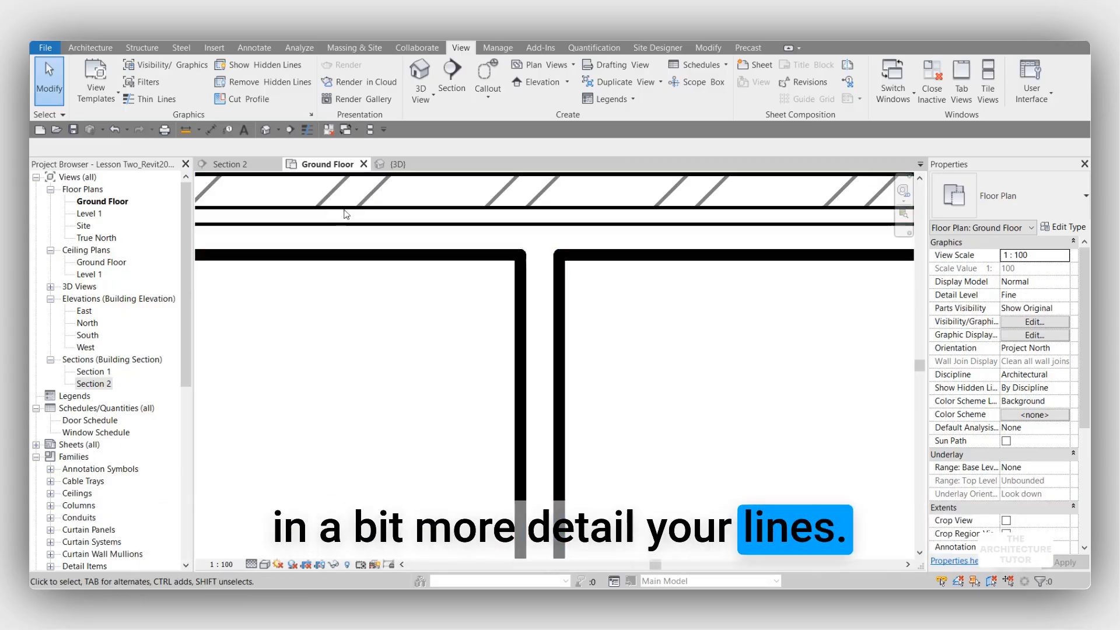
click(307, 130)
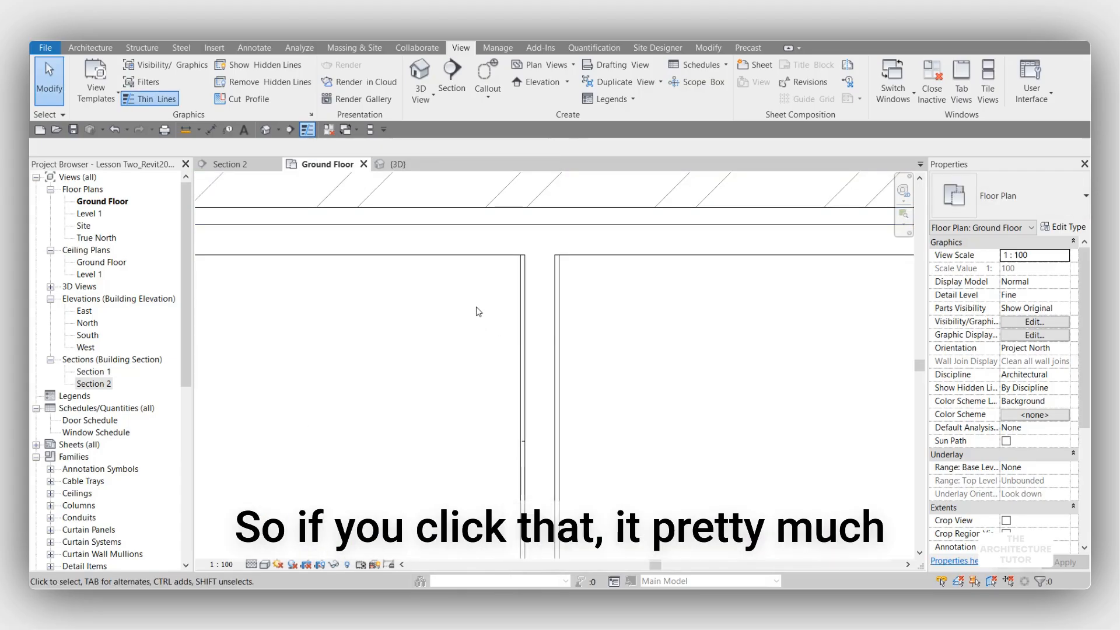
Step: Inspect the partition's plasterboard layers in plan and check which wall type it uses
scroll(478, 312, up, 1)
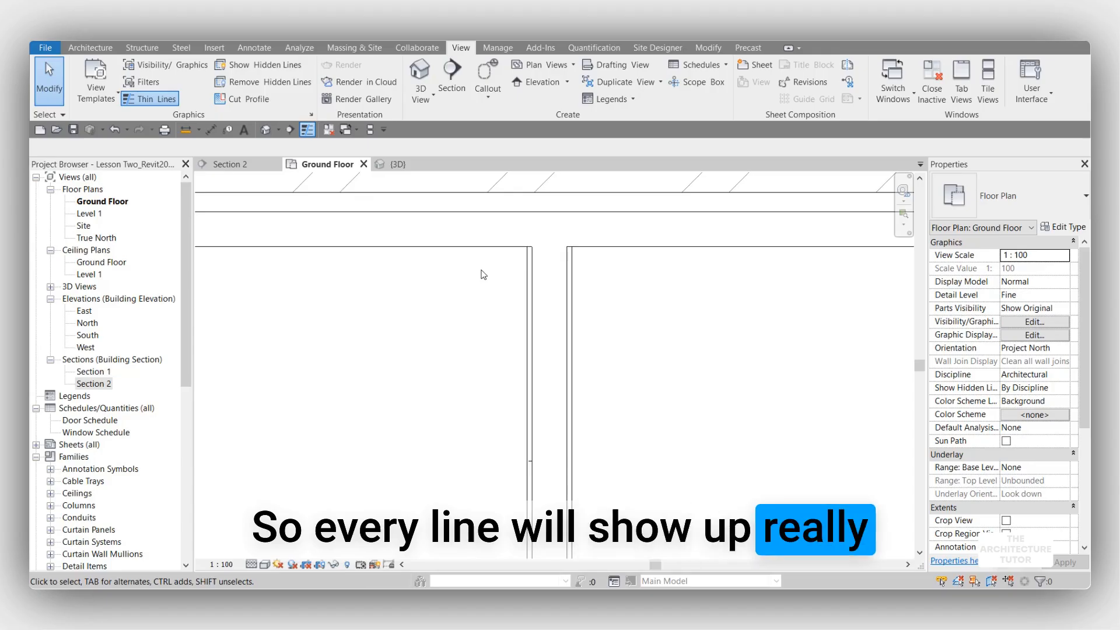
scroll(576, 255, up, 3)
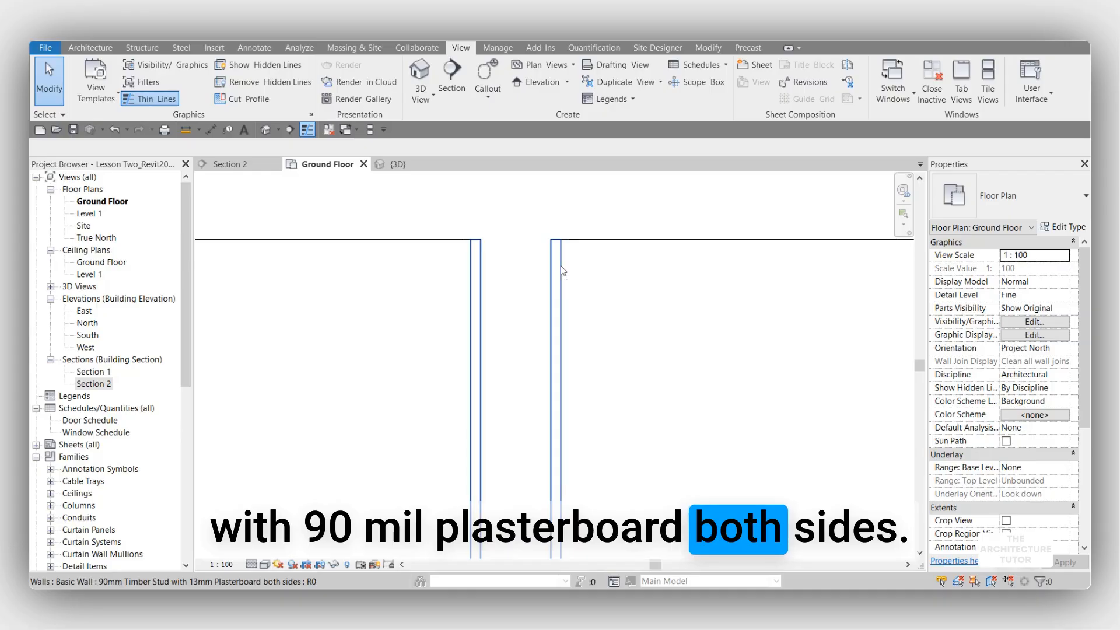
click(559, 272)
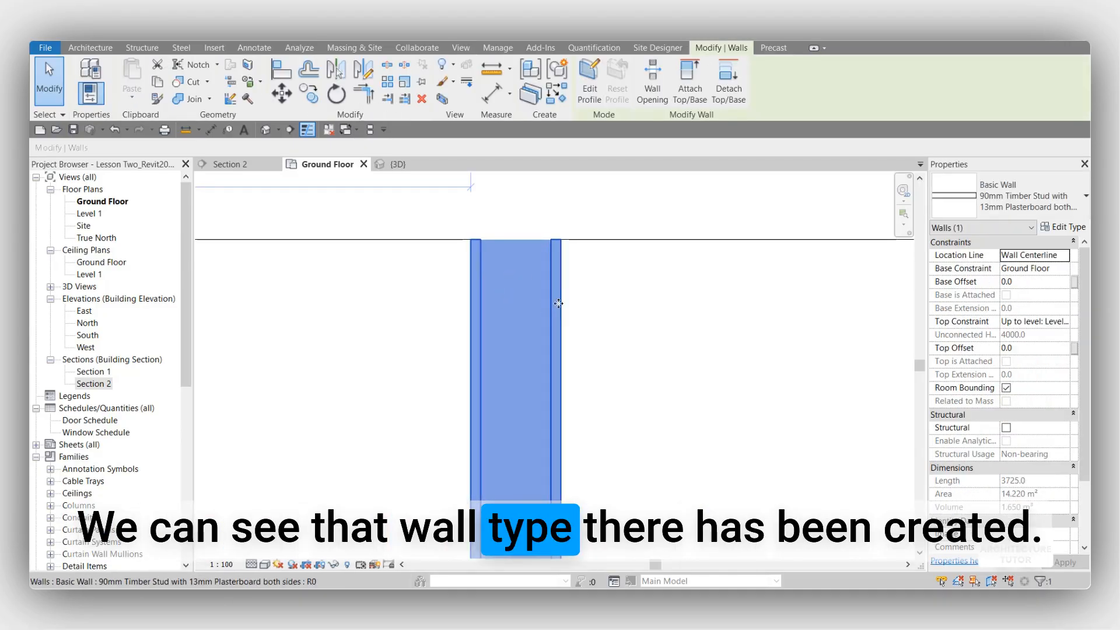
scroll(558, 303, down, 4)
click(612, 337)
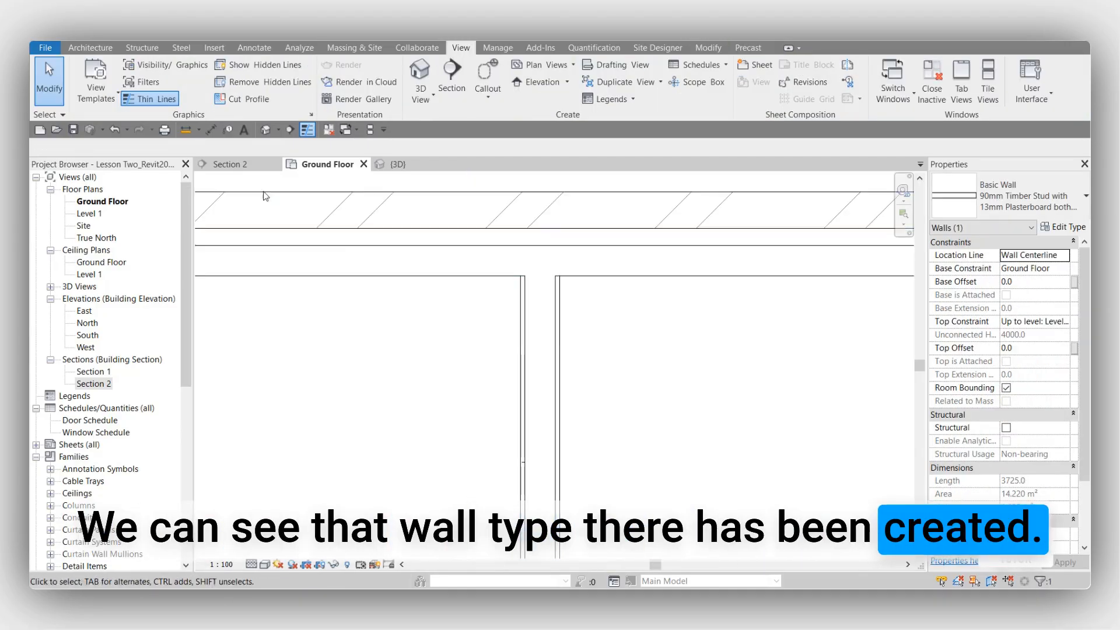
Step: In the Section 2 view, turn off thin line display and set the view scale to 1 : 20
click(245, 165)
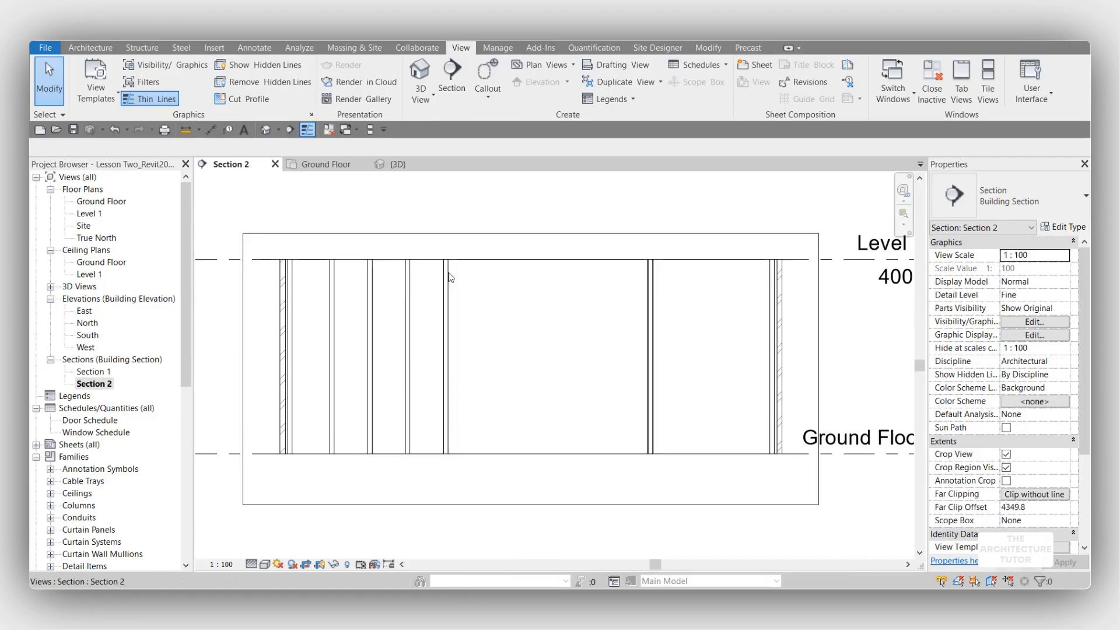
scroll(647, 279, up, 5)
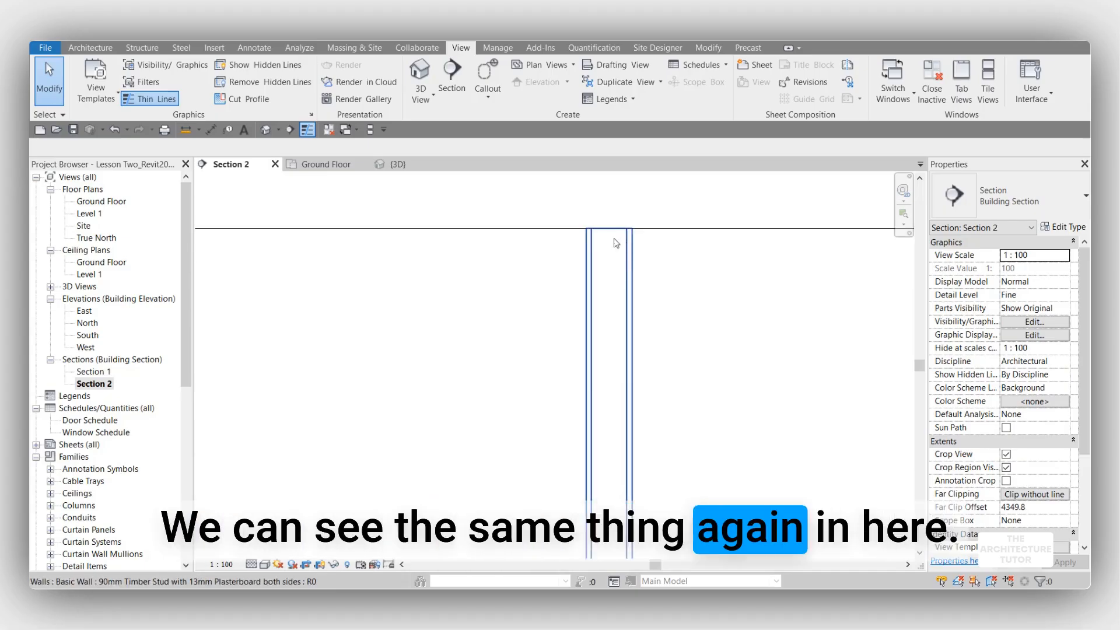
click(307, 129)
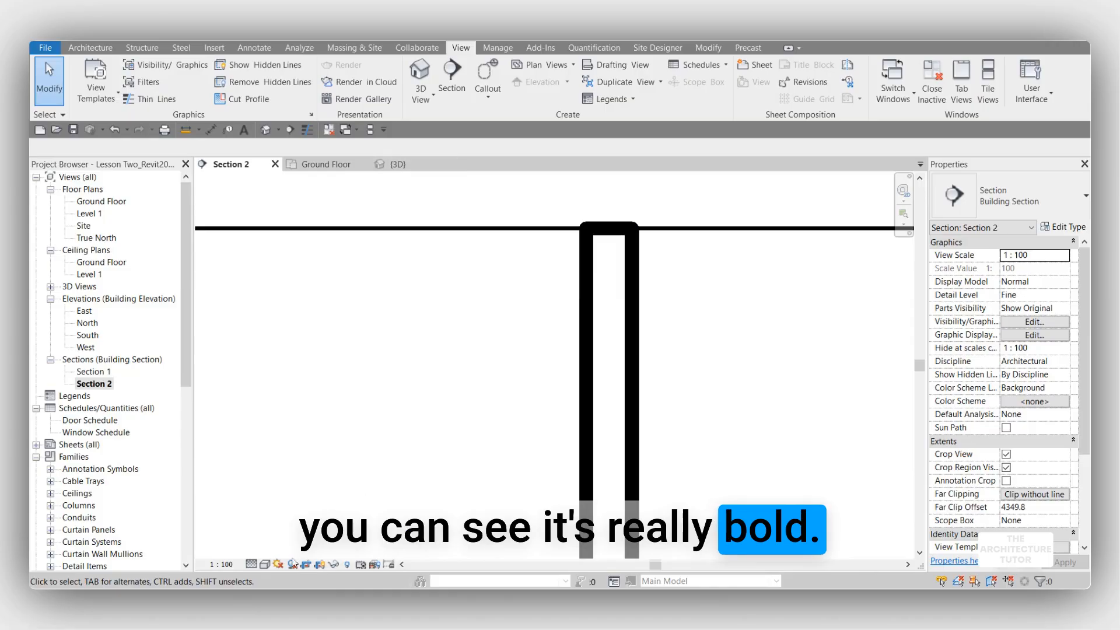
click(221, 564)
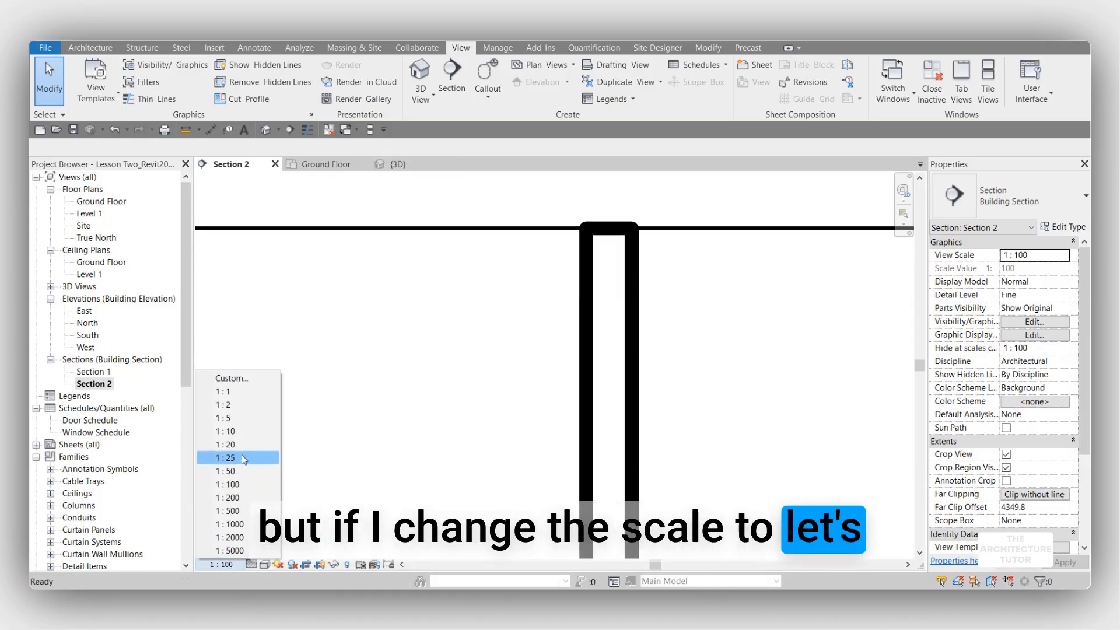
click(227, 444)
scroll(654, 266, up, 3)
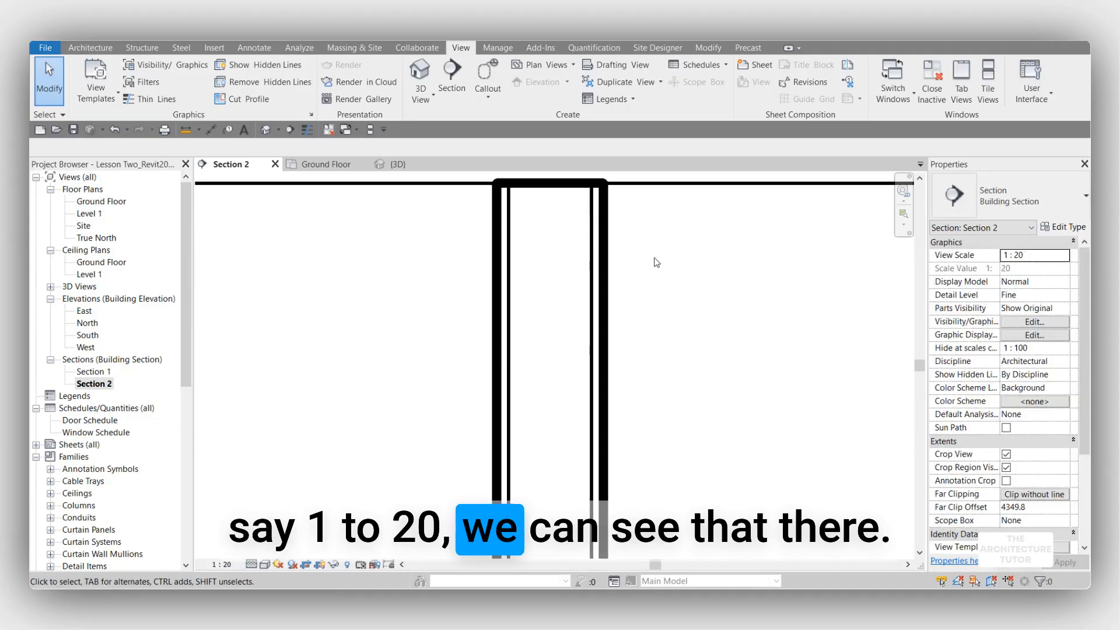
Step: Place an aligned dimension string above the partition wall in section, covering both plasterboard layers and the timber stud
middle_drag(655, 267, 657, 320)
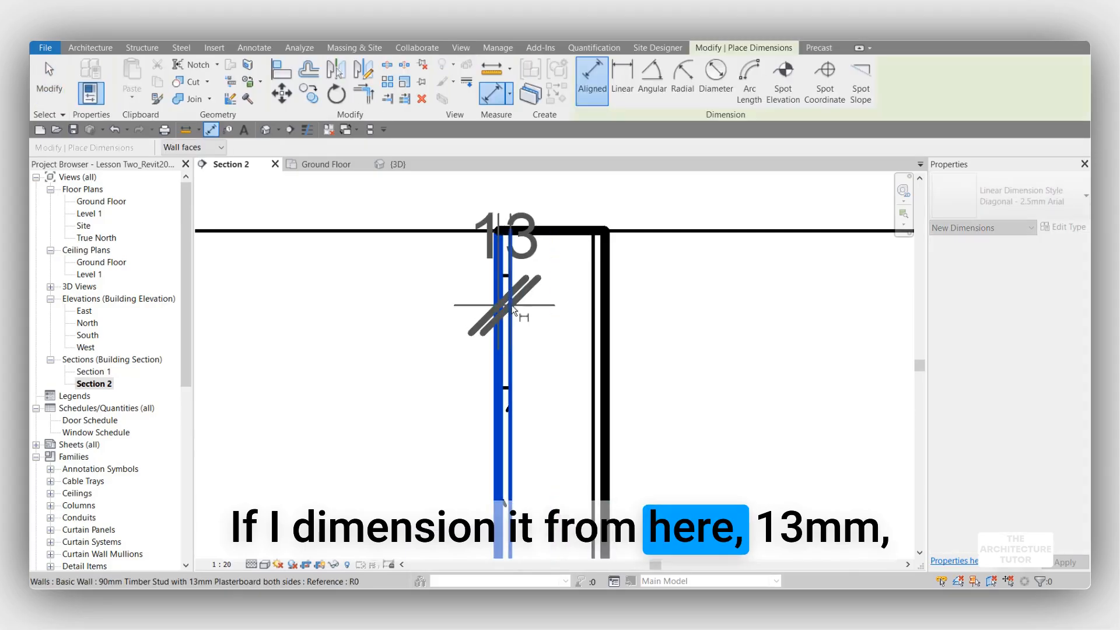
click(591, 314)
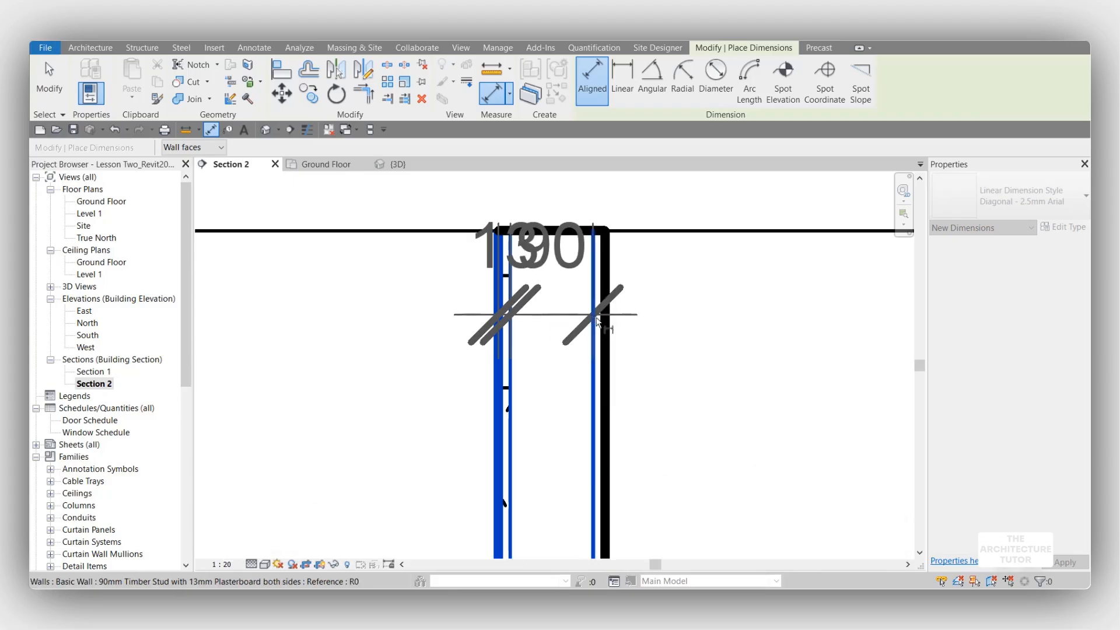
click(609, 325)
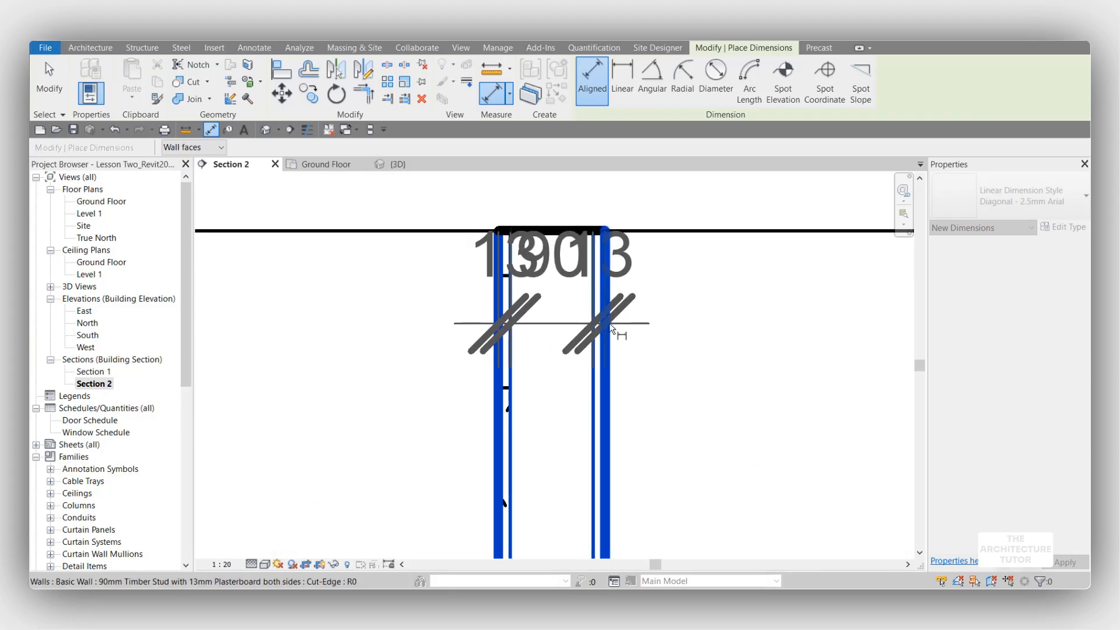
middle_drag(606, 237, 585, 386)
click(627, 255)
scroll(548, 302, down, 3)
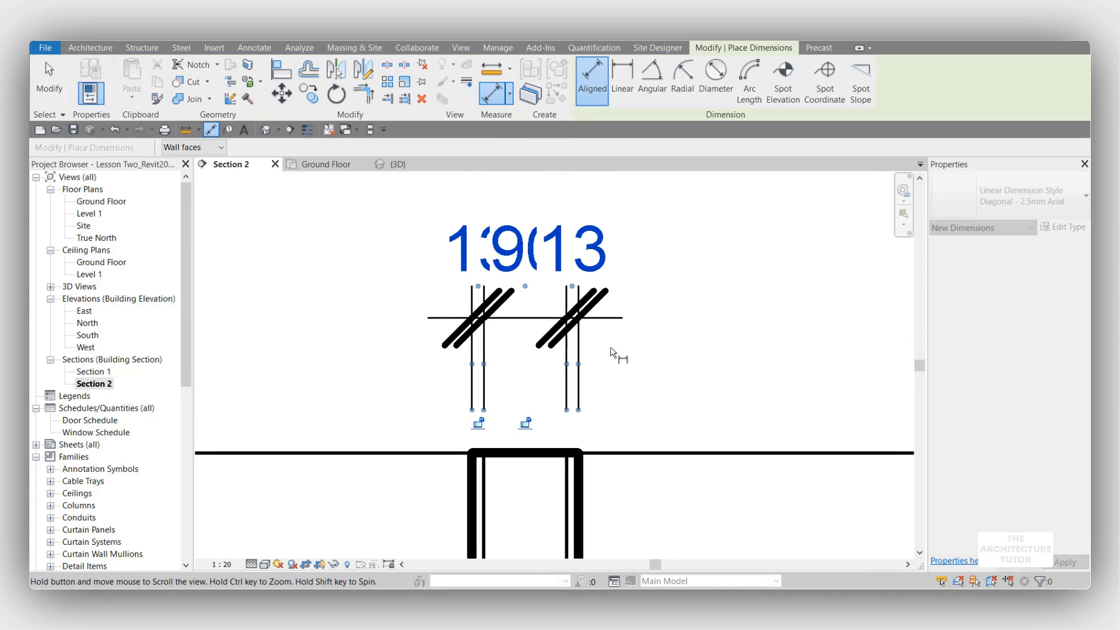
key(Escape)
key(Escape)
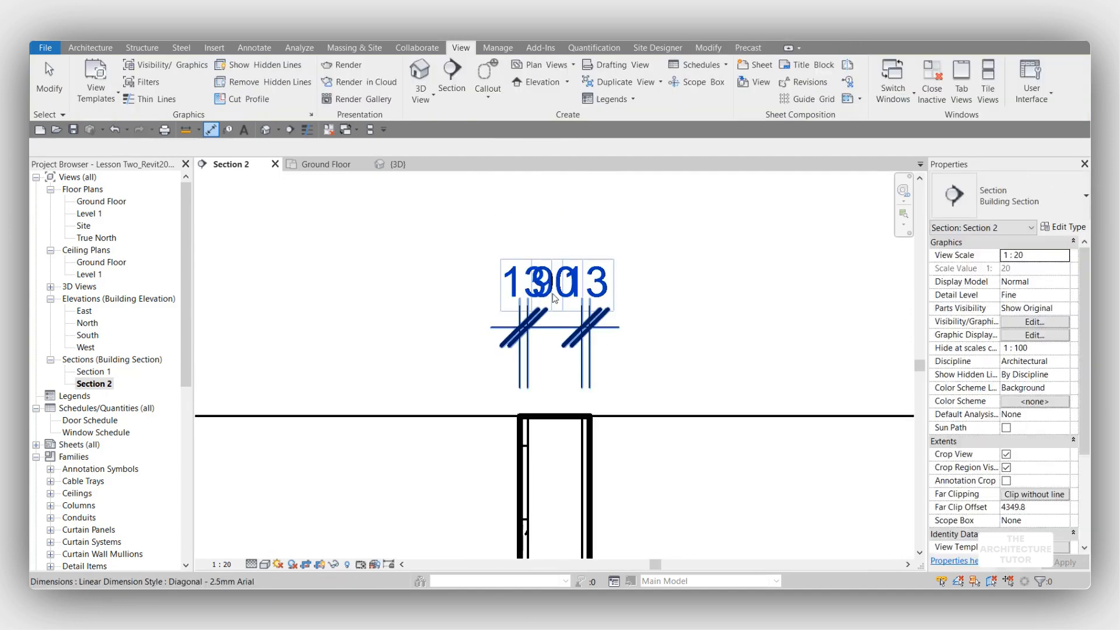
Step: Move the stud layer's dimension text above the dimension string on a leader, clear of the two plasterboard dimensions
click(553, 314)
drag(555, 307, 564, 227)
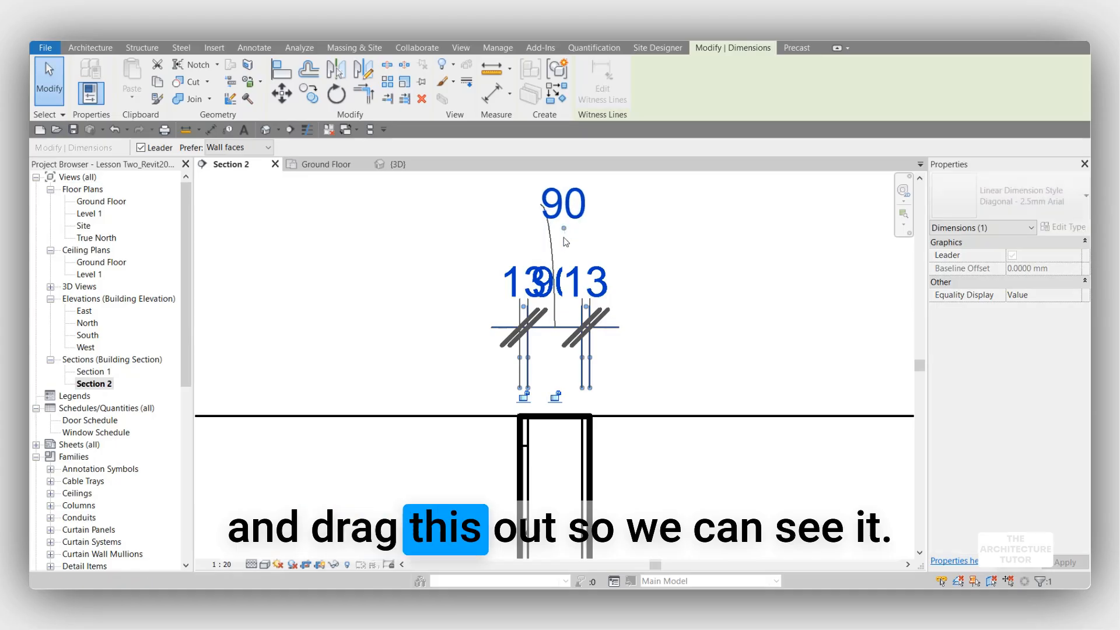
click(636, 298)
scroll(541, 316, down, 1)
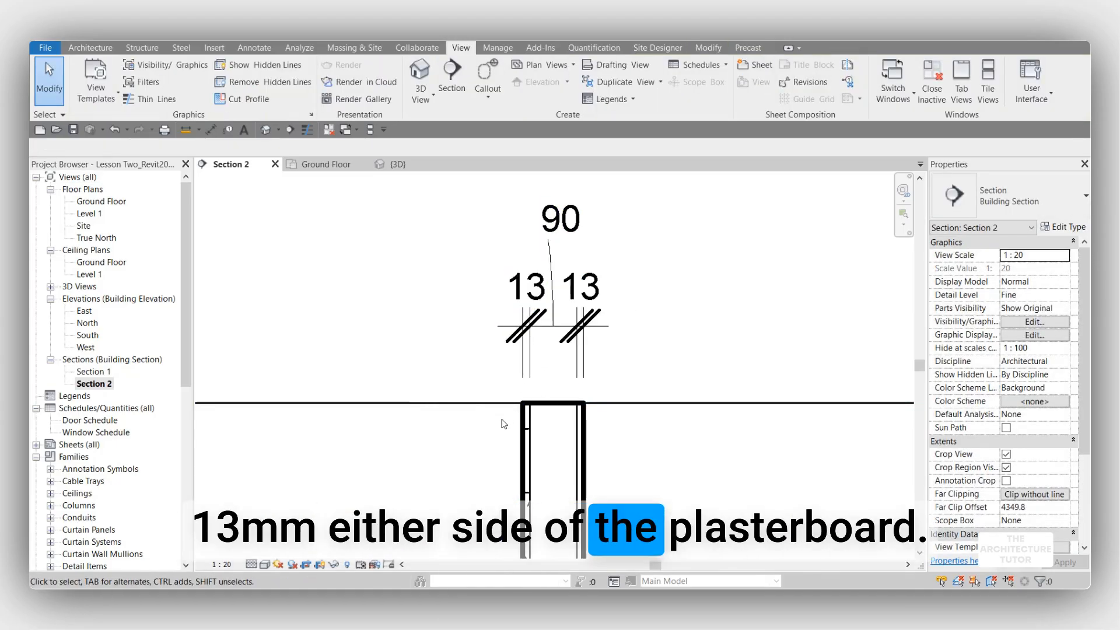
scroll(532, 337, down, 1)
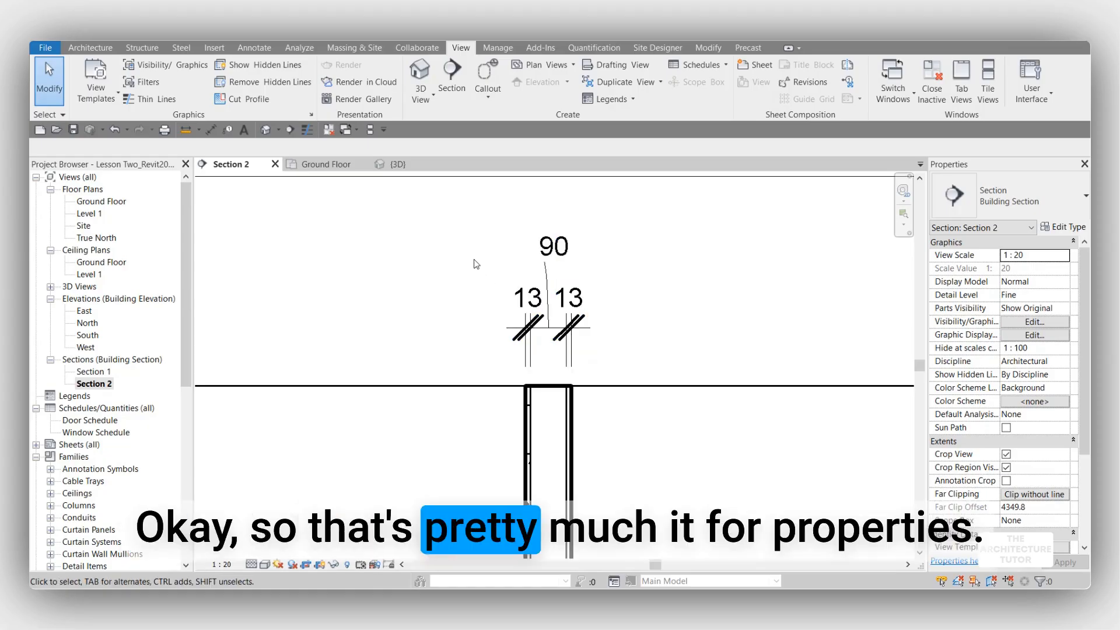
scroll(474, 263, down, 1)
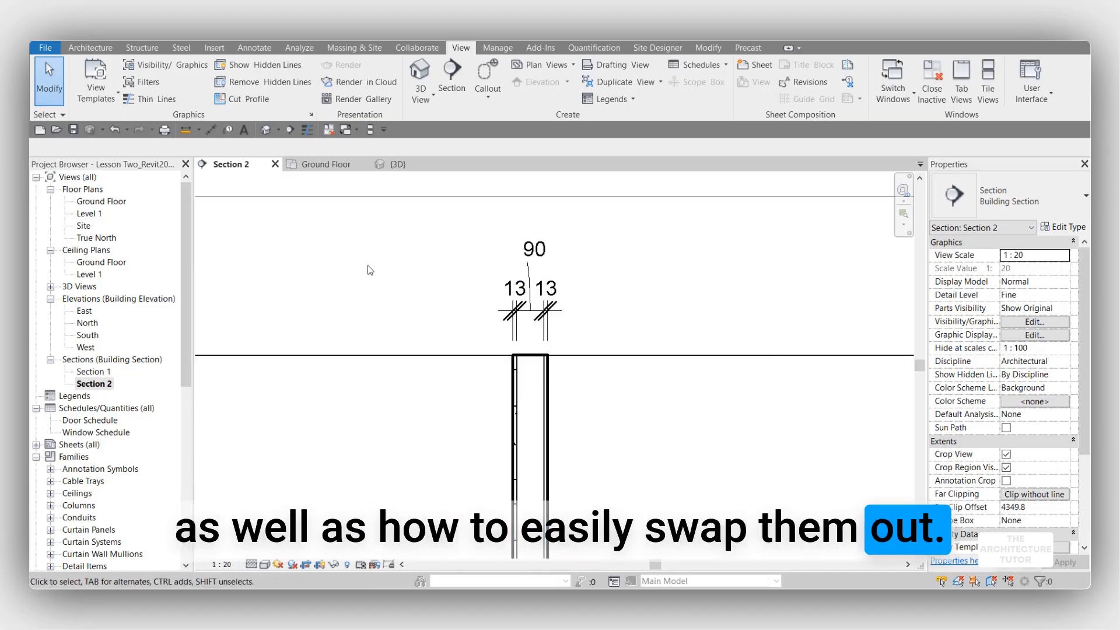
middle_drag(425, 260, 429, 245)
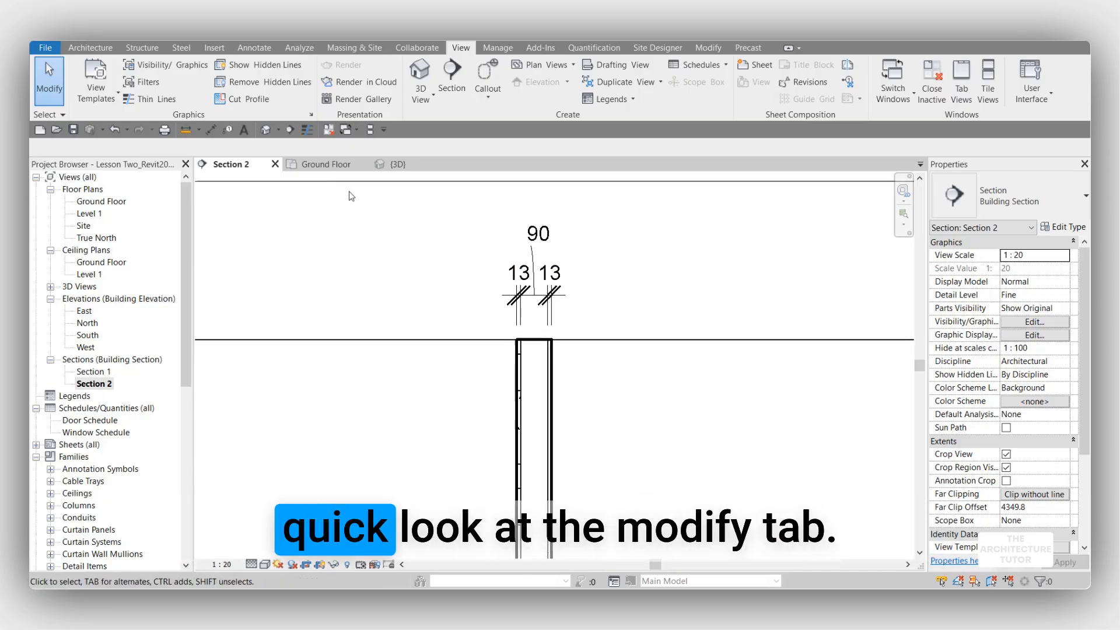
Step: Switch to the Ground Floor plan with the whole building in view and bring up the modify tools
click(334, 166)
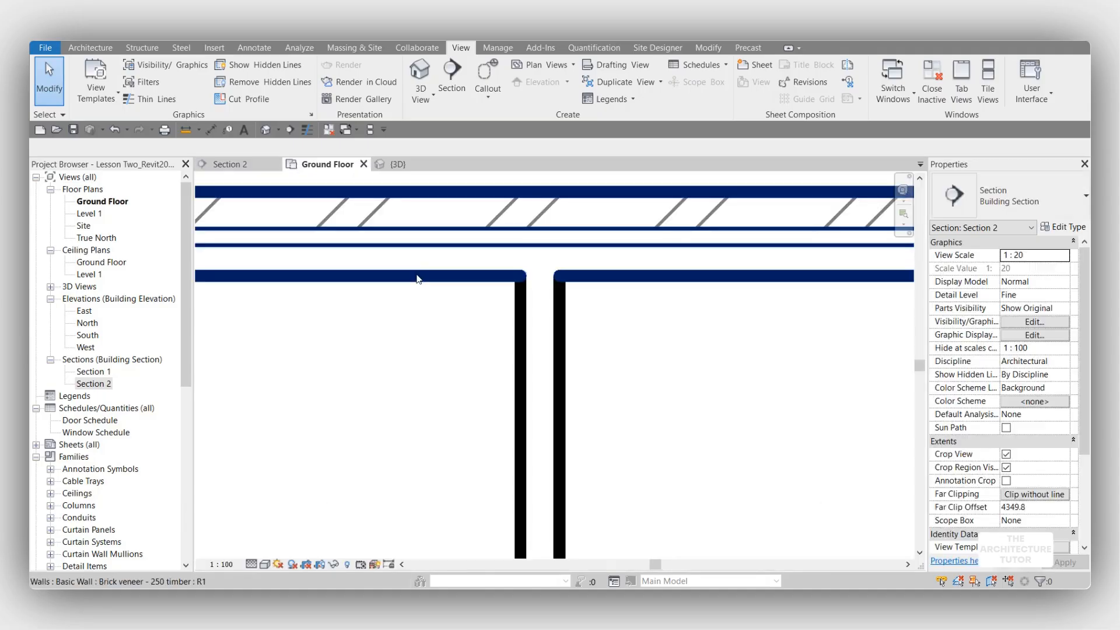
scroll(533, 302, down, 5)
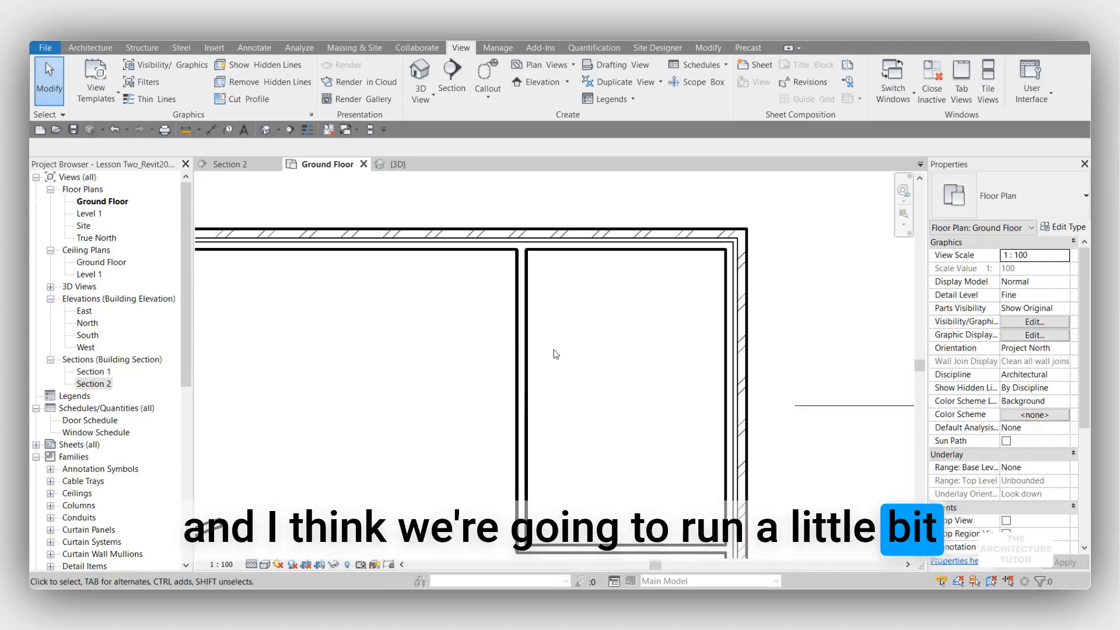
scroll(554, 350, down, 3)
middle_drag(577, 358, 663, 330)
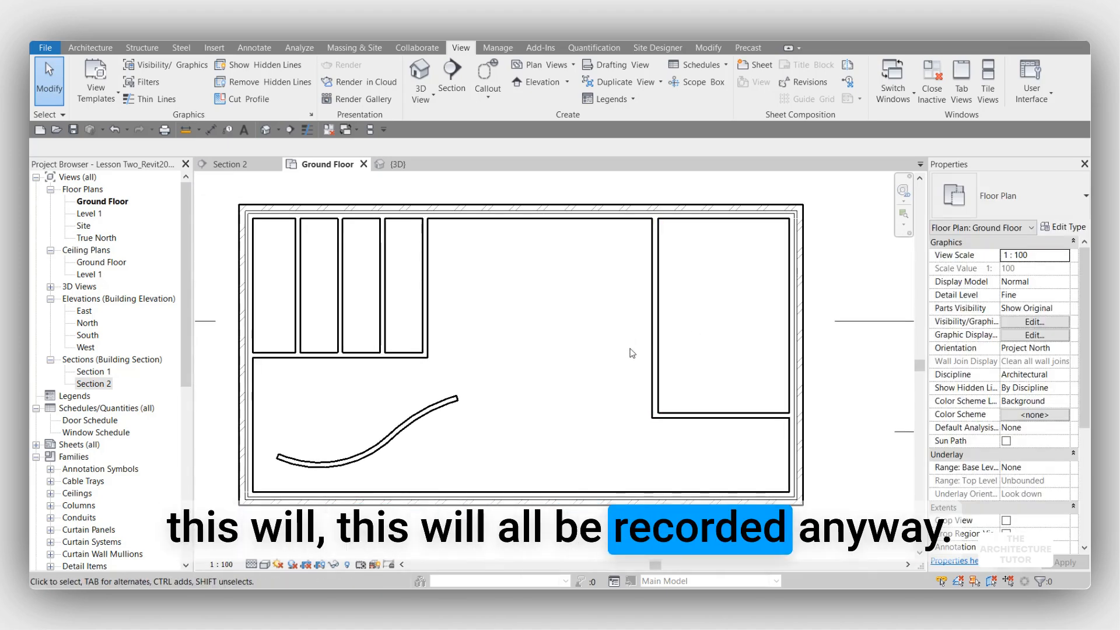
middle_drag(580, 341, 601, 348)
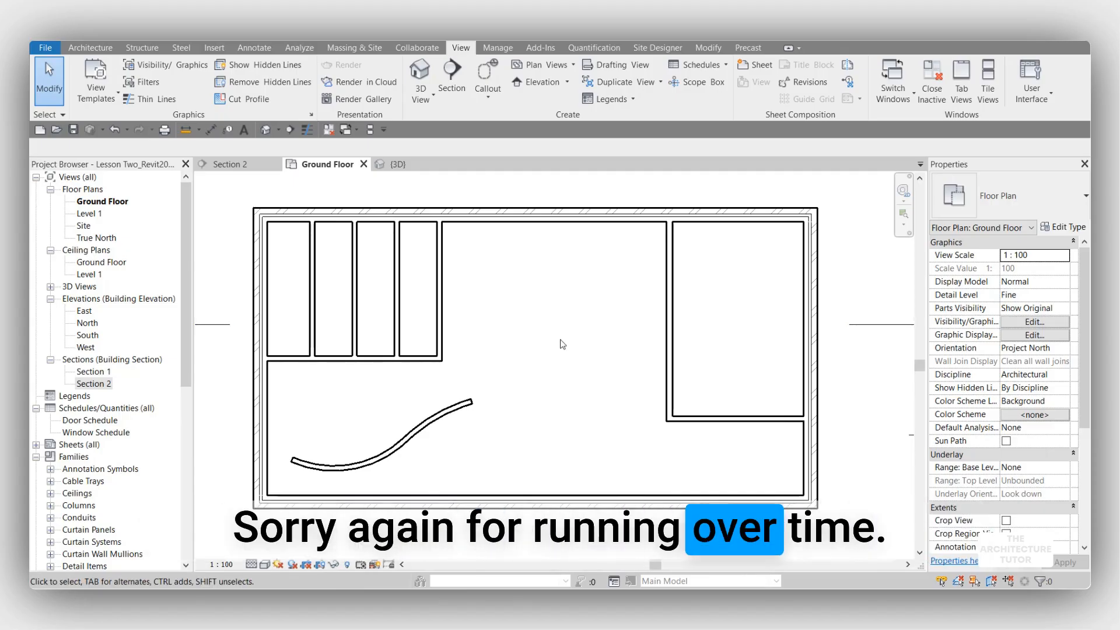
middle_drag(548, 325, 530, 322)
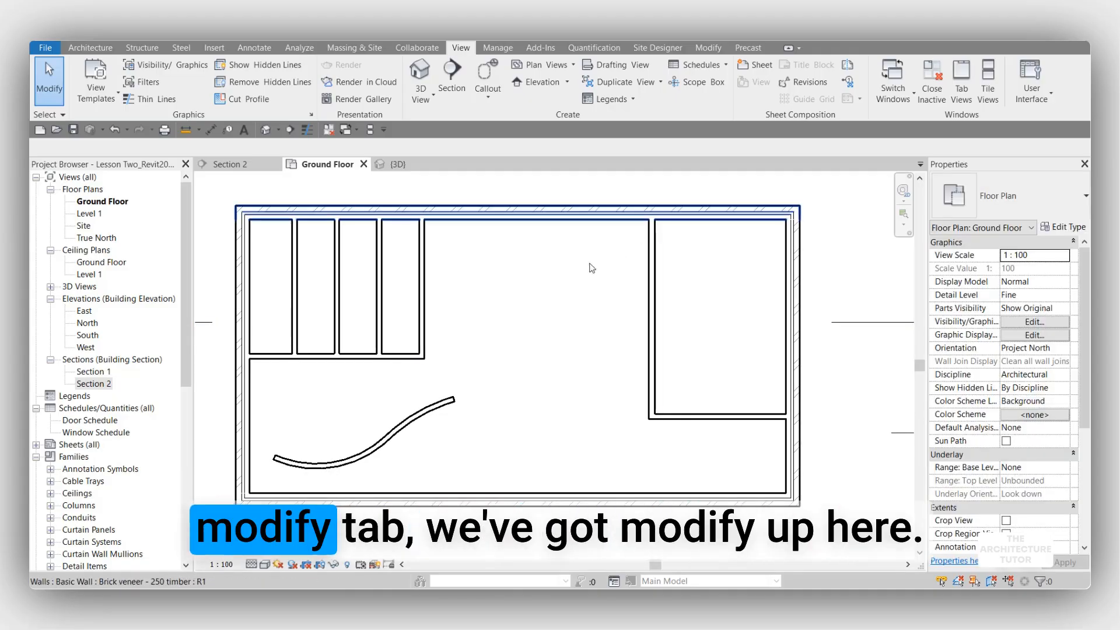
click(702, 49)
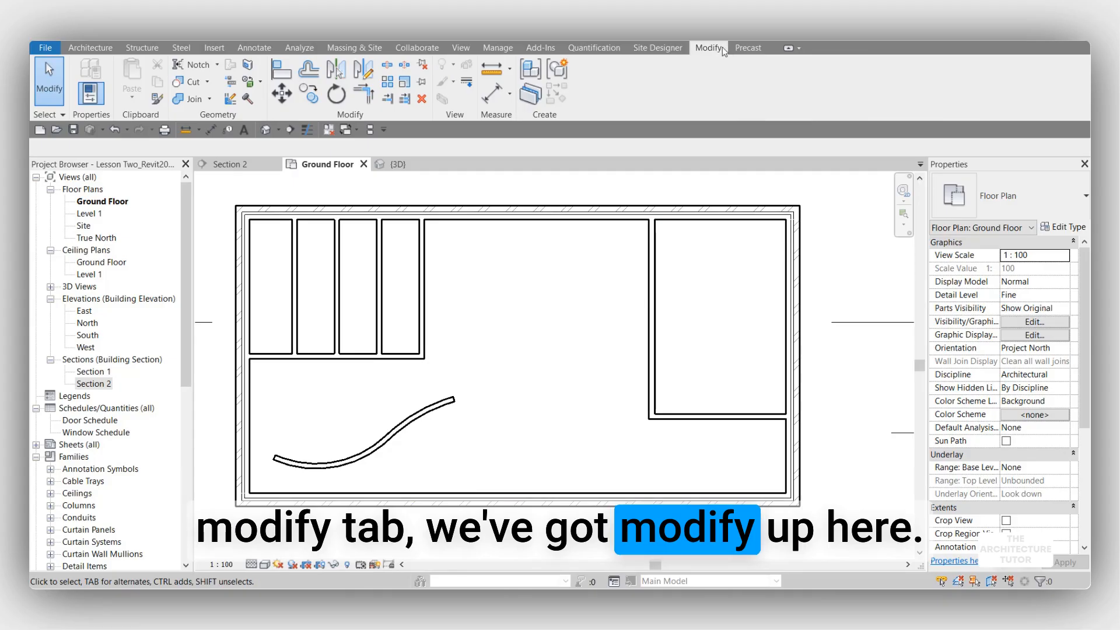
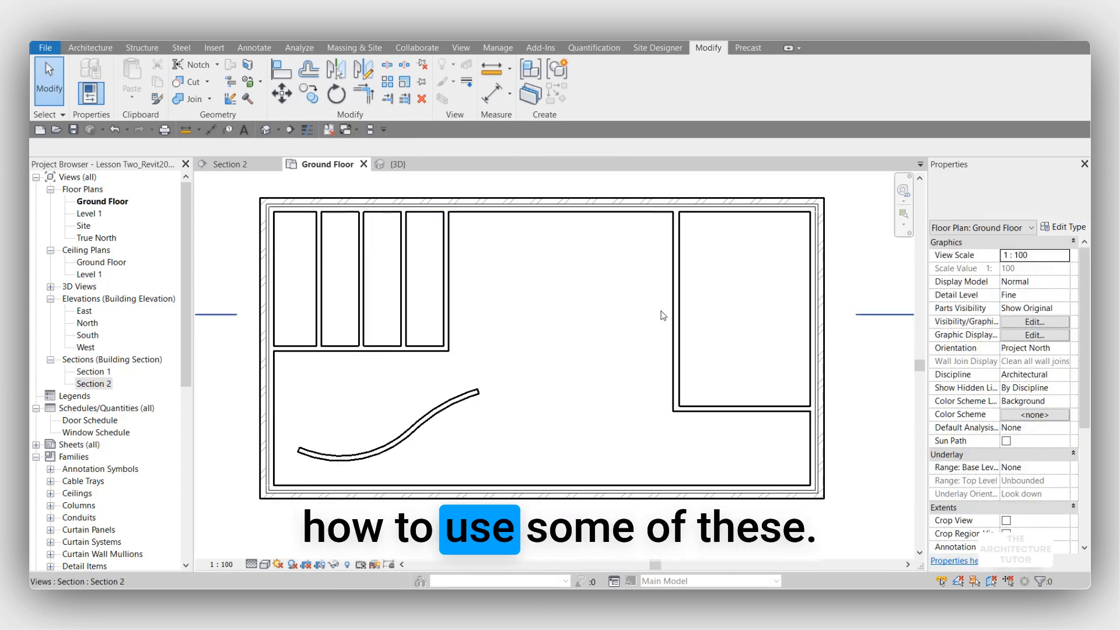
Step: Select both segments of the curved stud wall and shift them freehand into the middle of the open room
scroll(624, 346, up, 1)
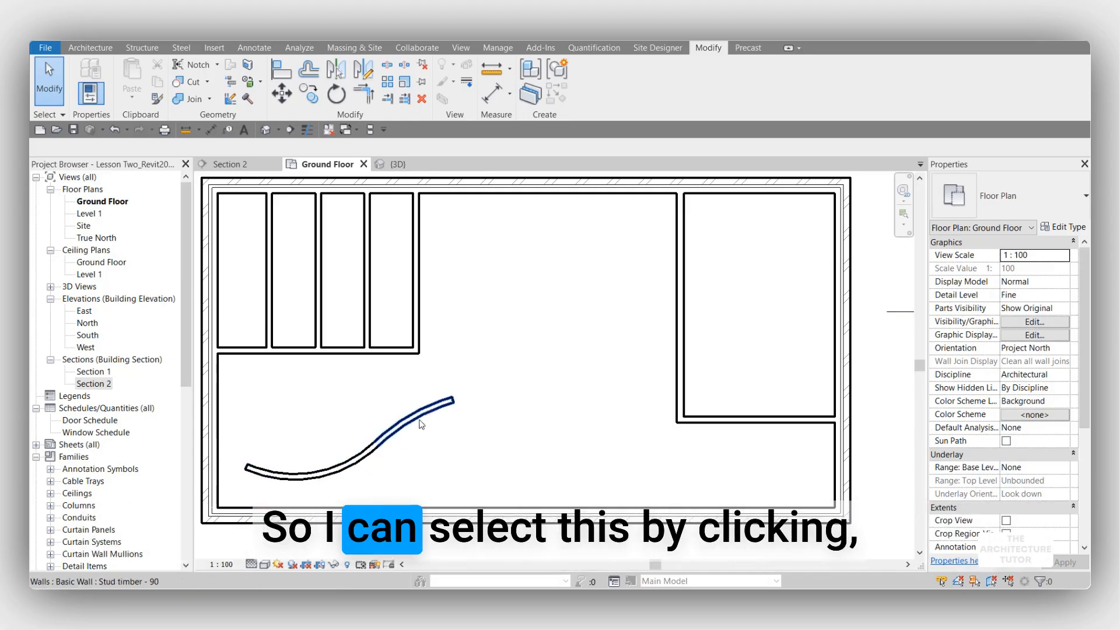
click(399, 425)
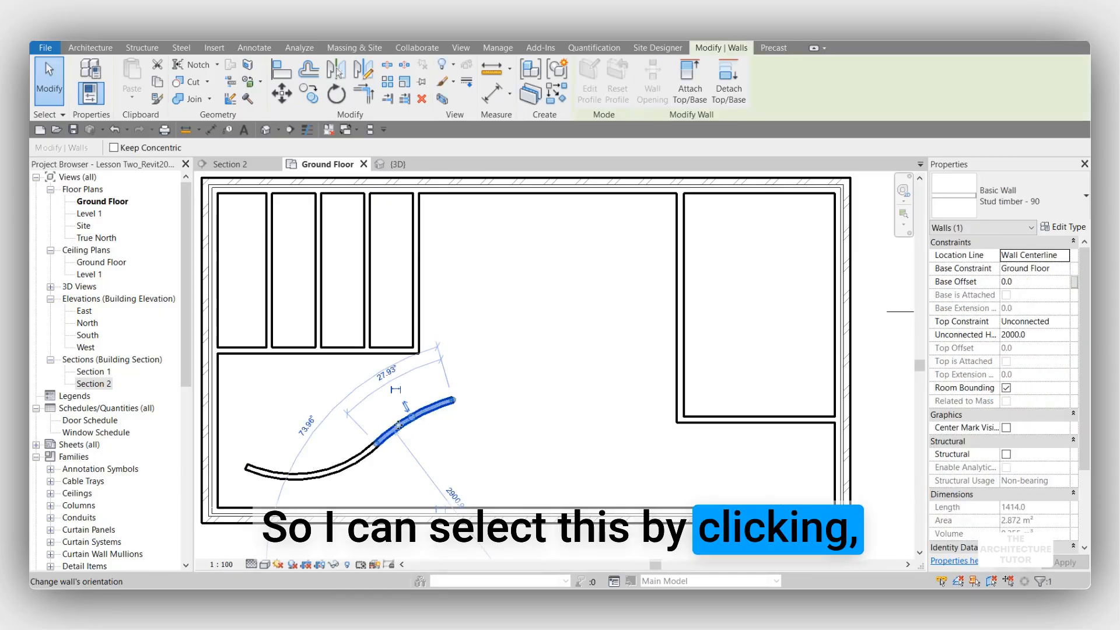
ctrl+click(343, 467)
ctrl+click(332, 465)
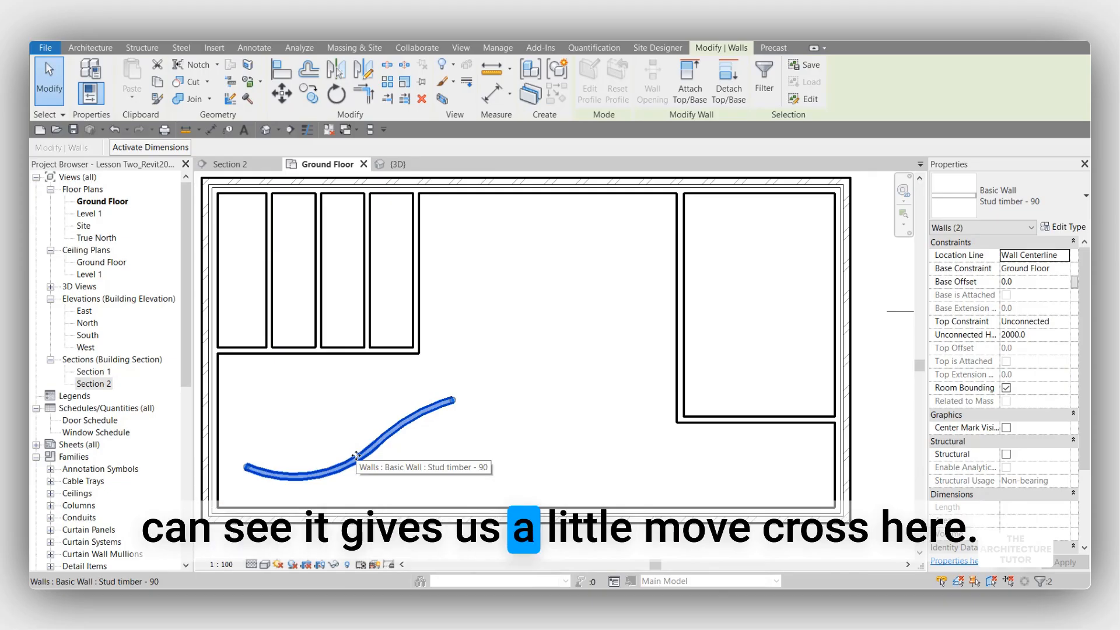
drag(366, 448, 542, 414)
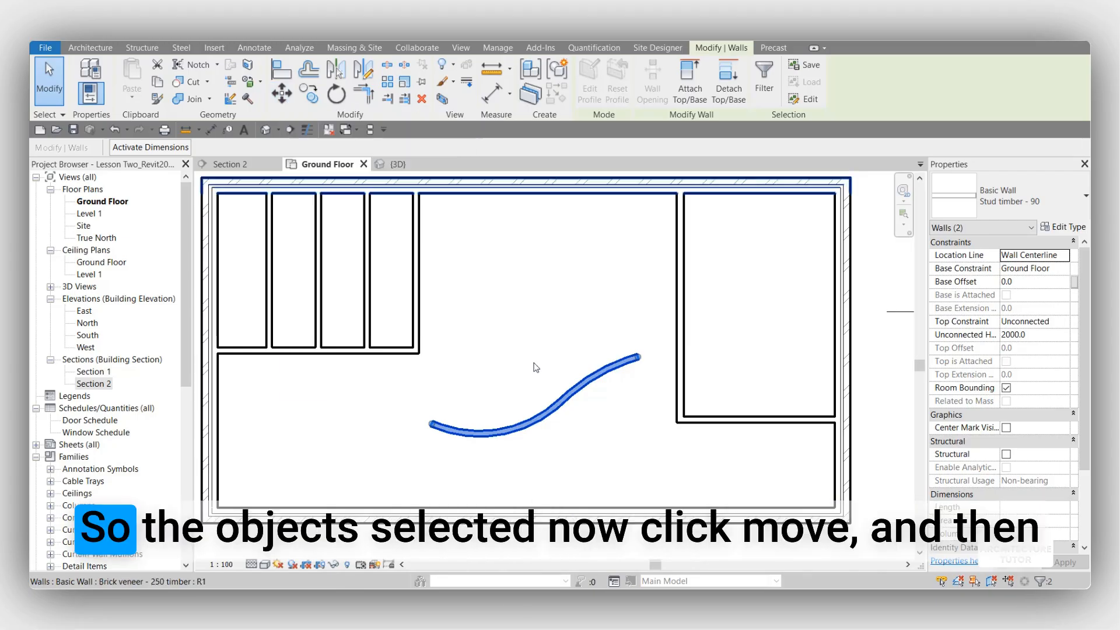
Step: Use the Move tool to move both curved wall segments straight up in plan by about 1 m
click(282, 93)
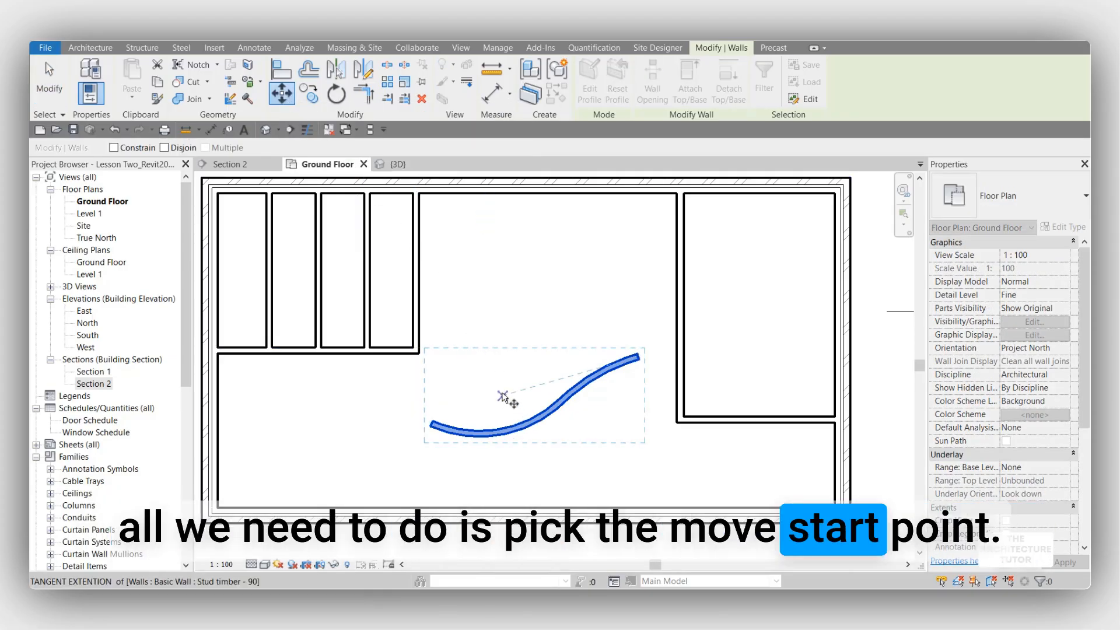
click(494, 333)
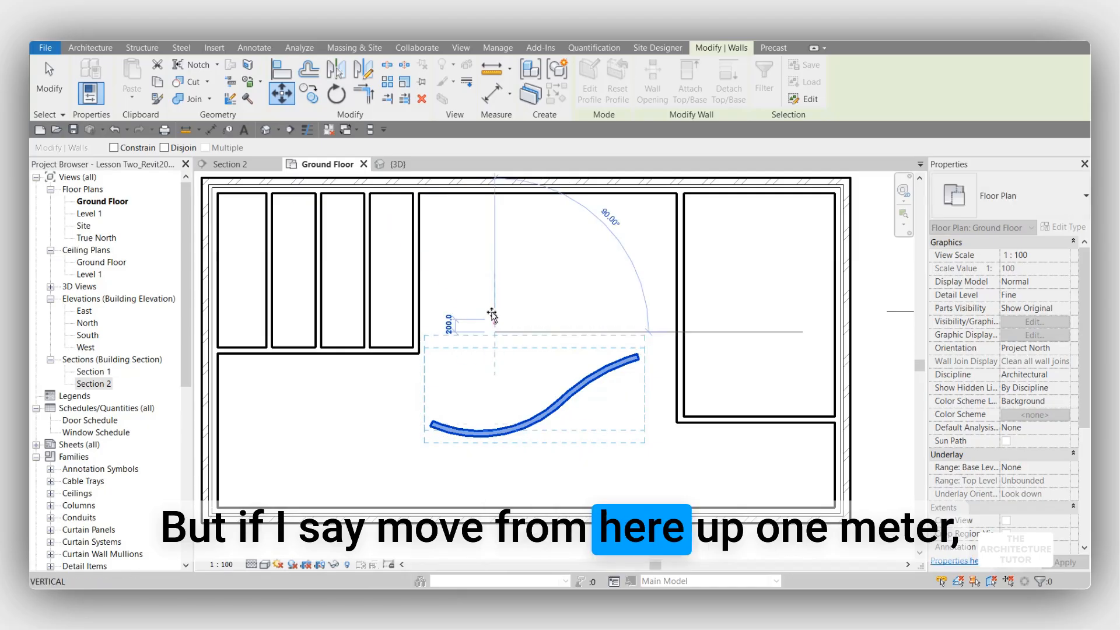
click(491, 272)
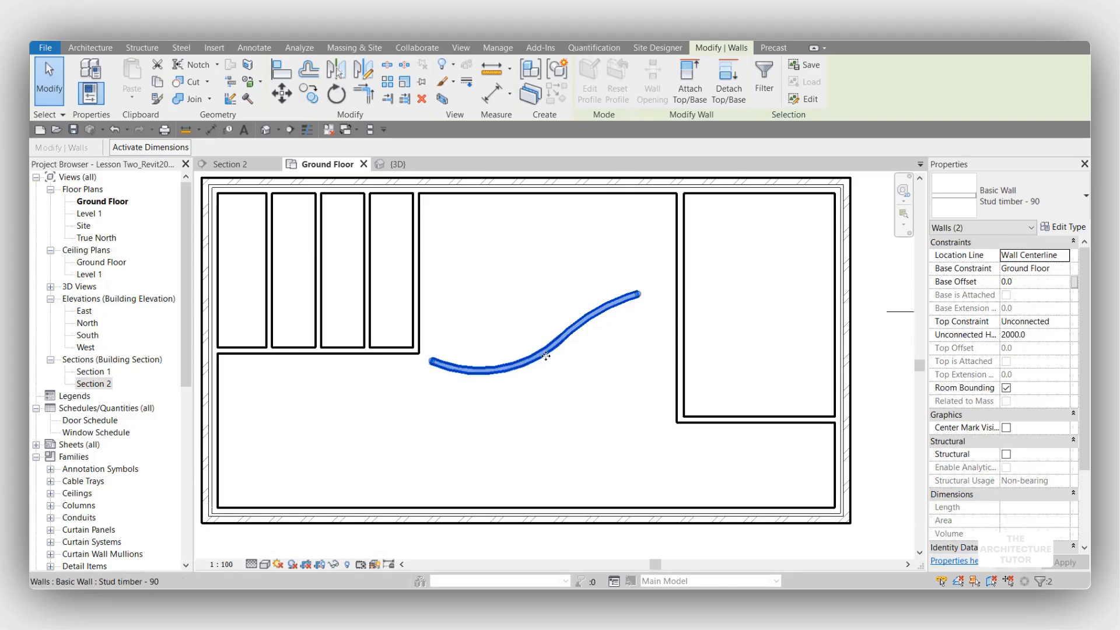
Step: Reposition the curved wall freehand lower in the open room, between the partition bays and the corner room, and deselect it
drag(553, 403, 521, 421)
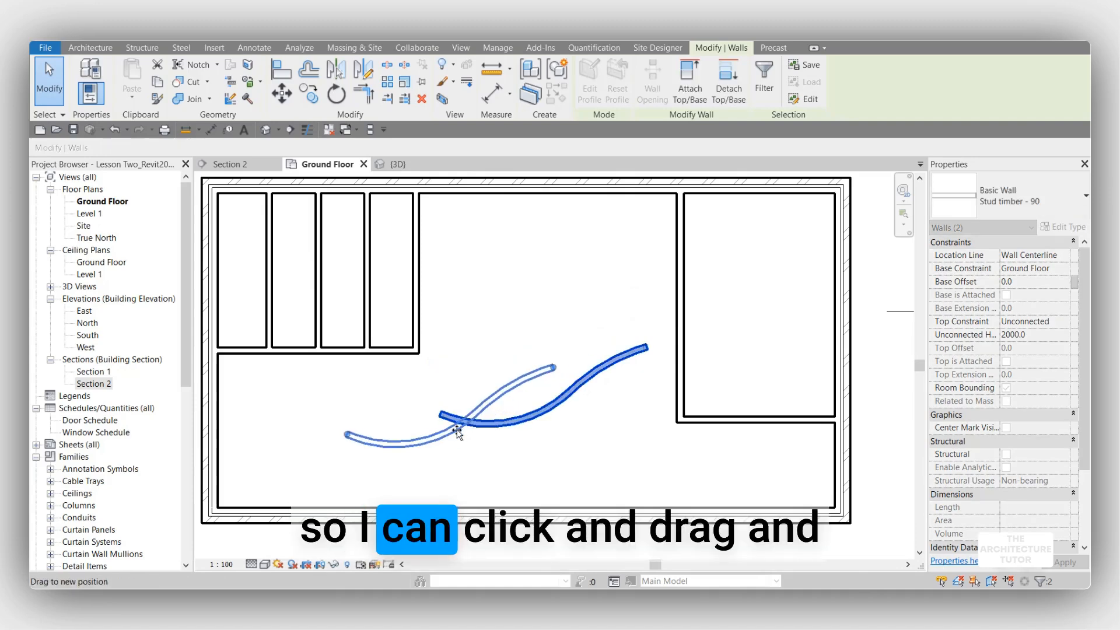
drag(569, 454, 549, 382)
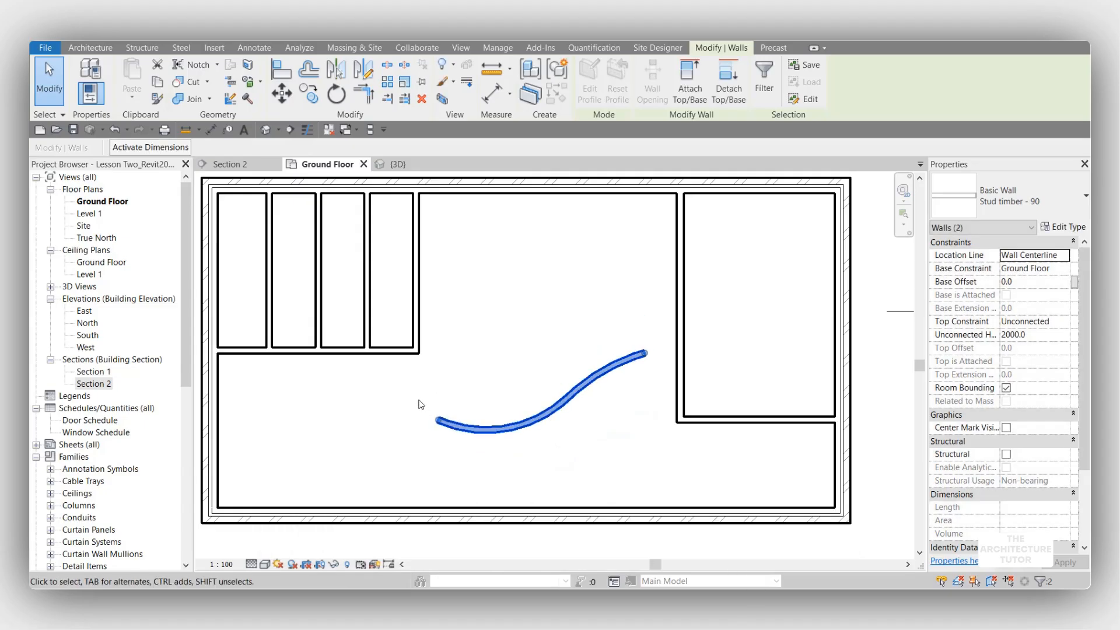
click(434, 270)
Step: Copy the end wall of the partition bays 1200 mm horizontally into the open room and delete the copy
scroll(437, 274, up, 3)
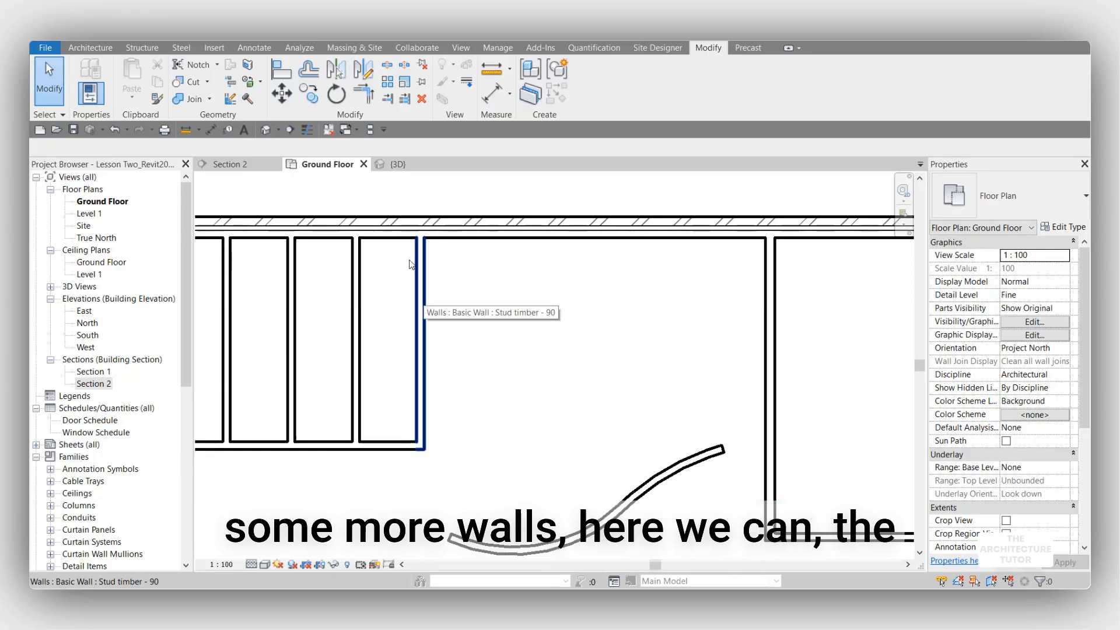
click(422, 307)
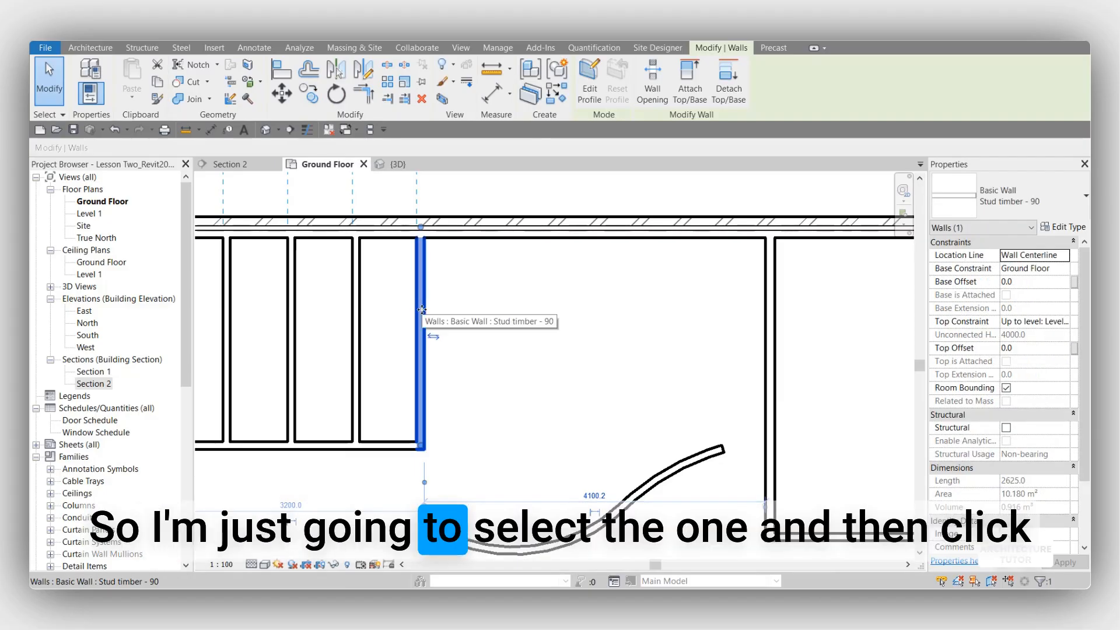
click(311, 96)
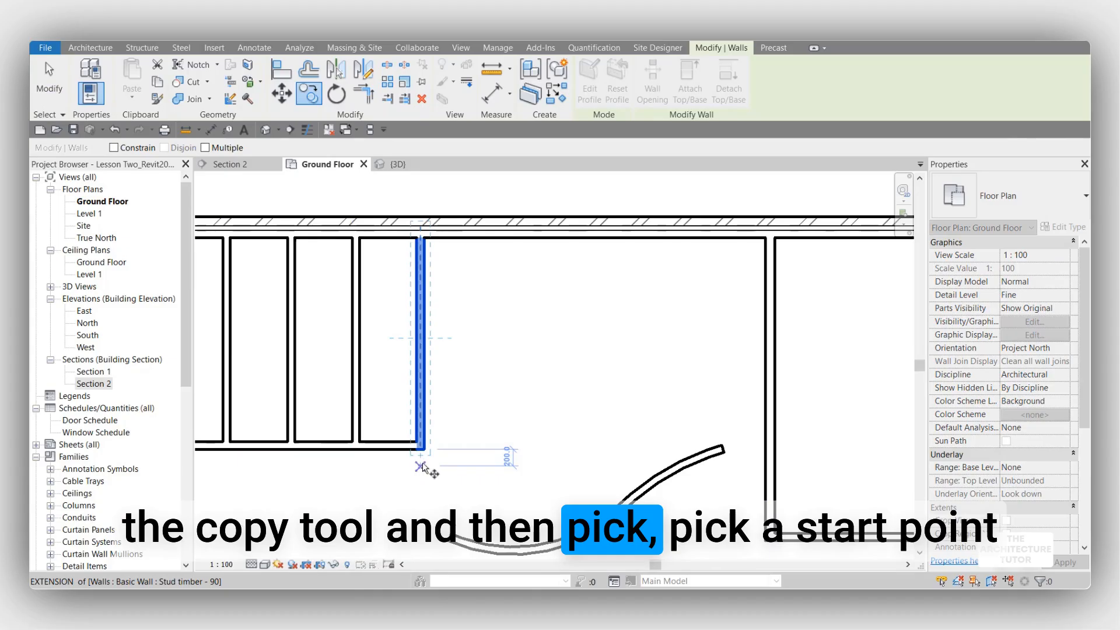
click(425, 394)
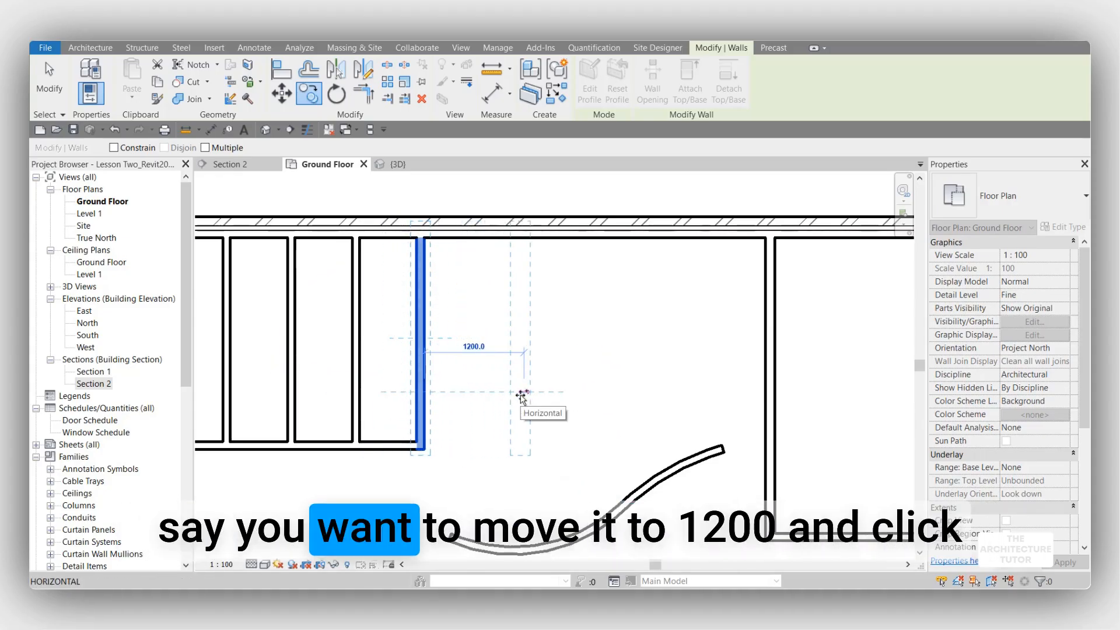
click(521, 393)
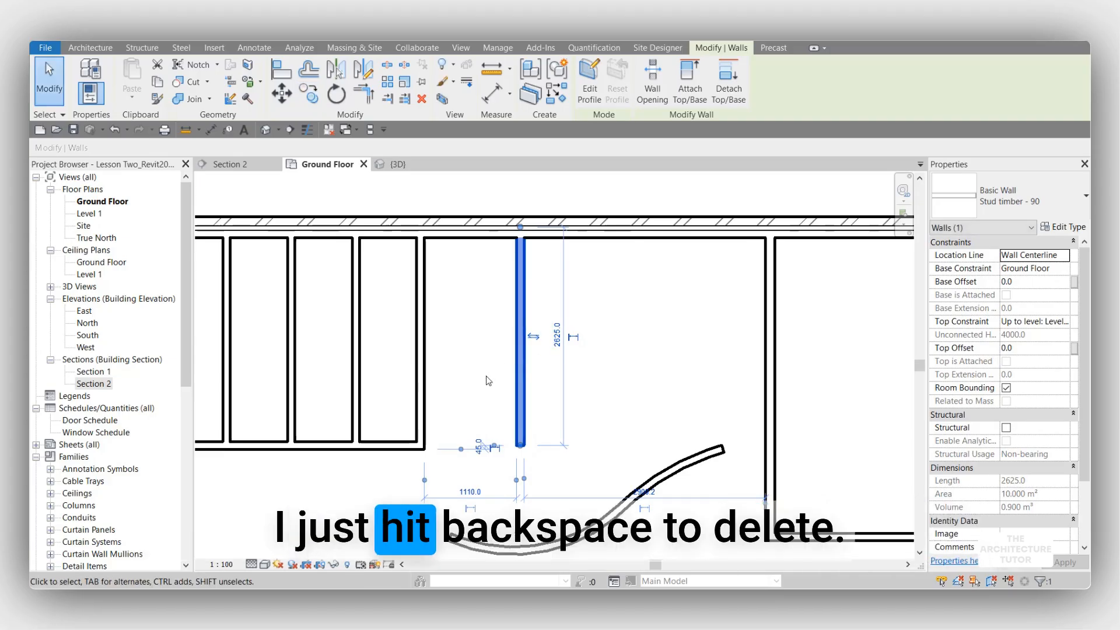
key(BackSpace)
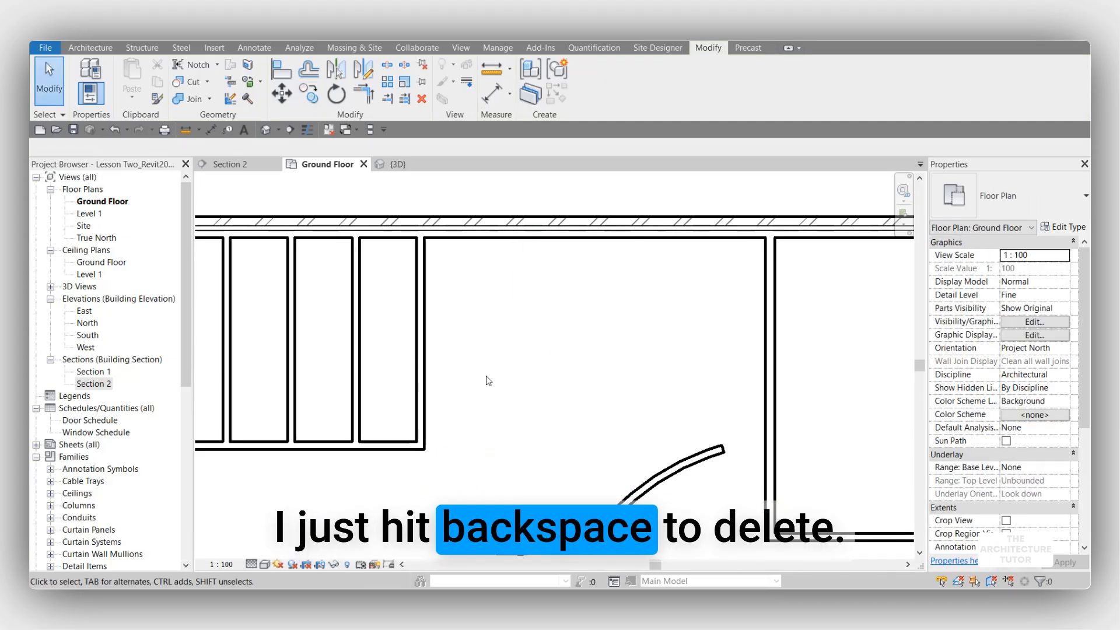
Step: Copy the end partition wall into the open room, picking the neighbouring wall's endpoint and the end wall's face to match the bay spacing
click(418, 362)
middle_drag(422, 382, 465, 385)
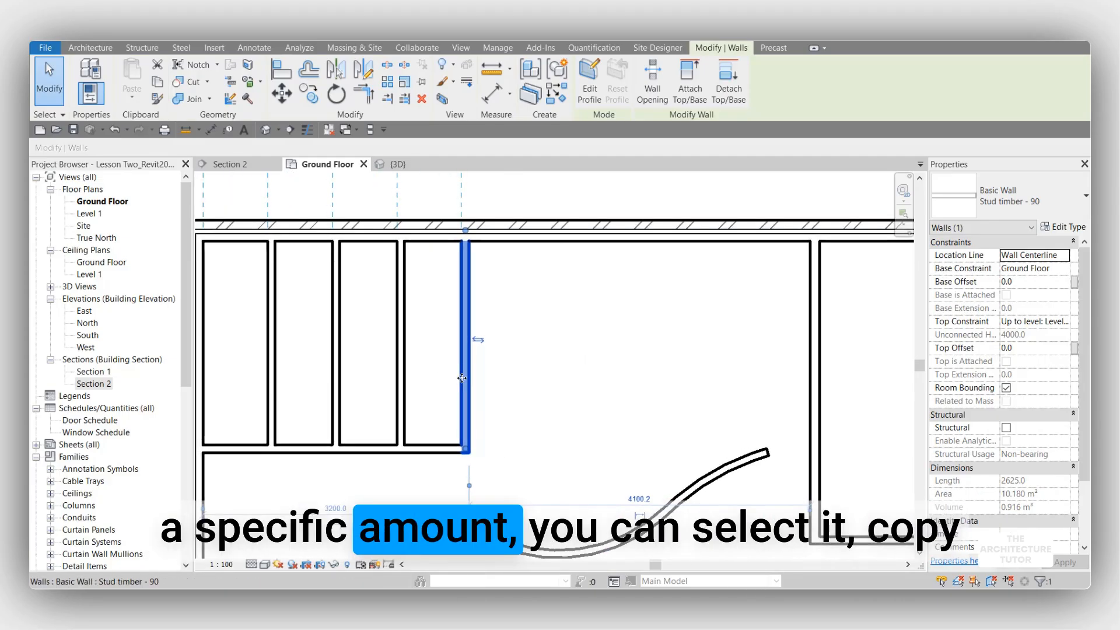
click(312, 95)
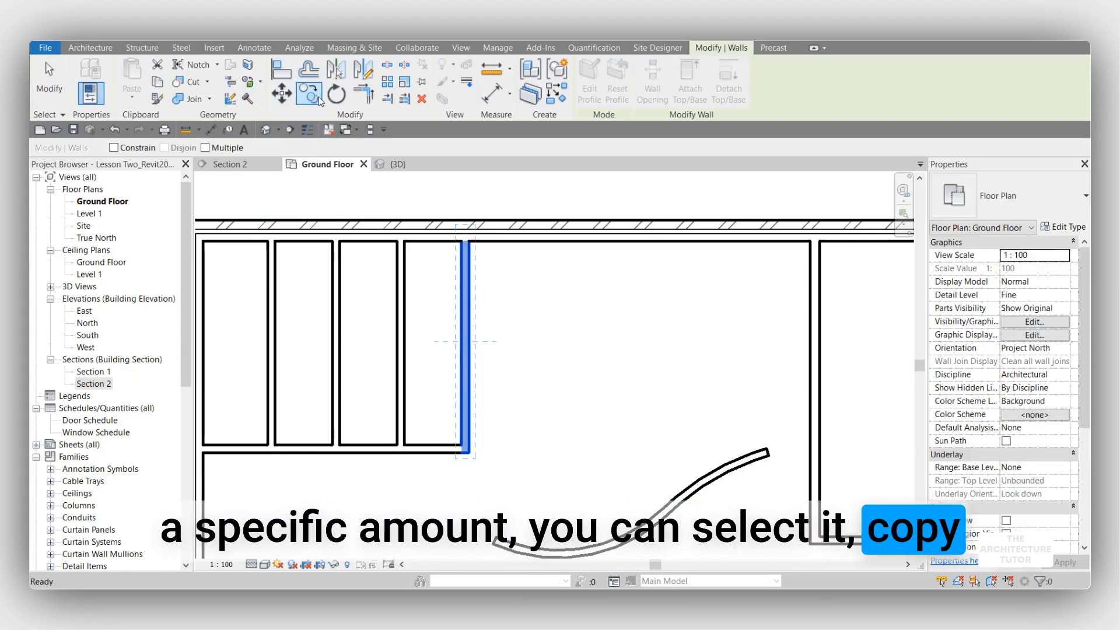
scroll(444, 431, up, 2)
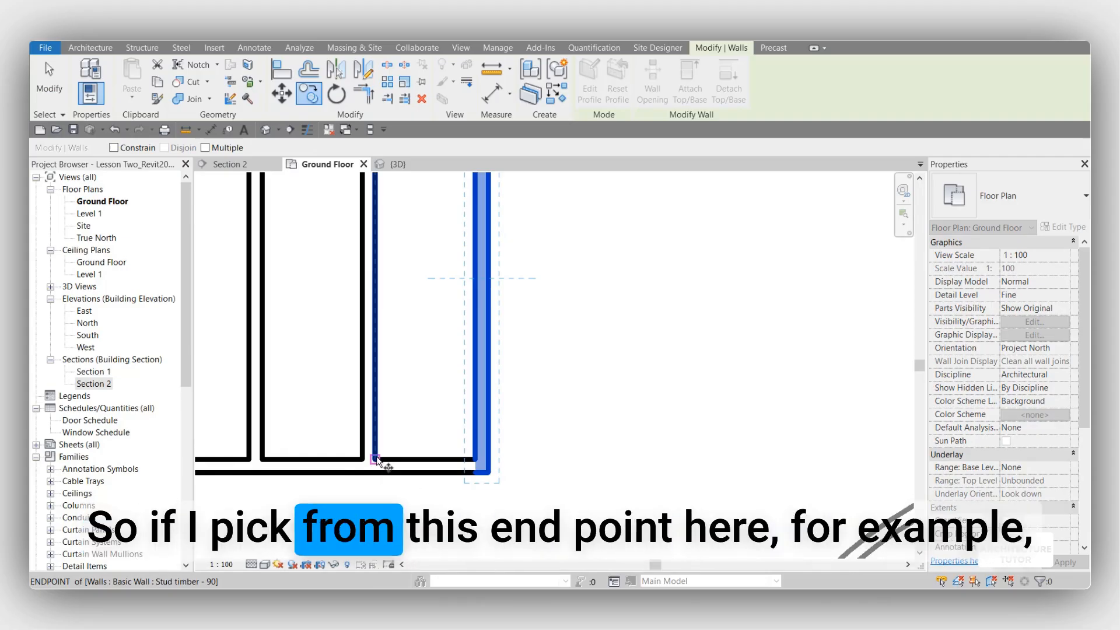
click(488, 457)
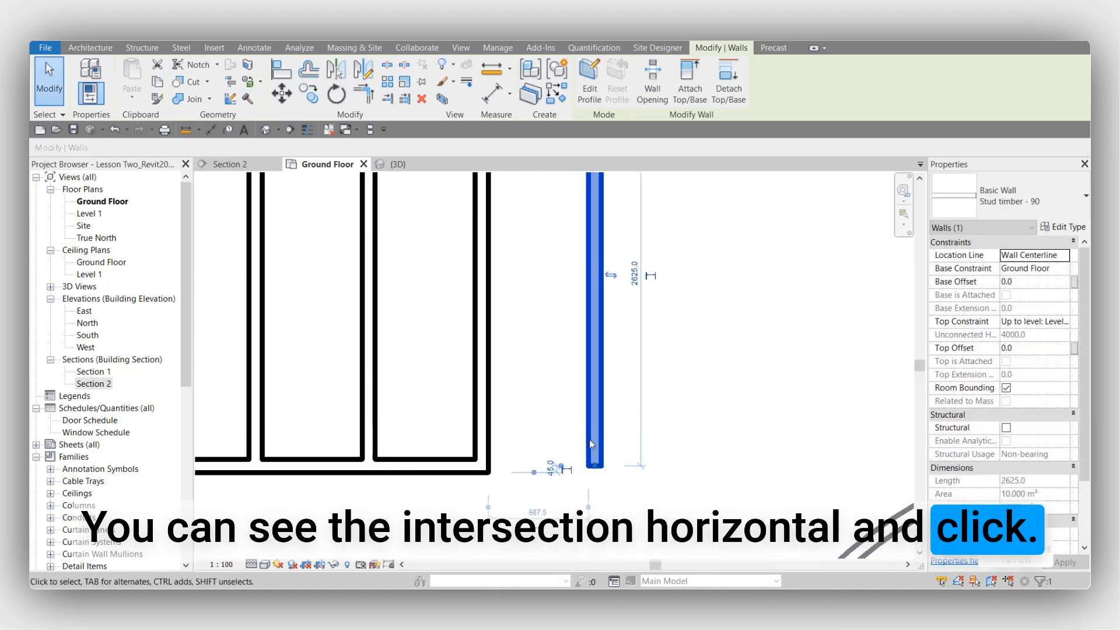
click(488, 396)
click(396, 383)
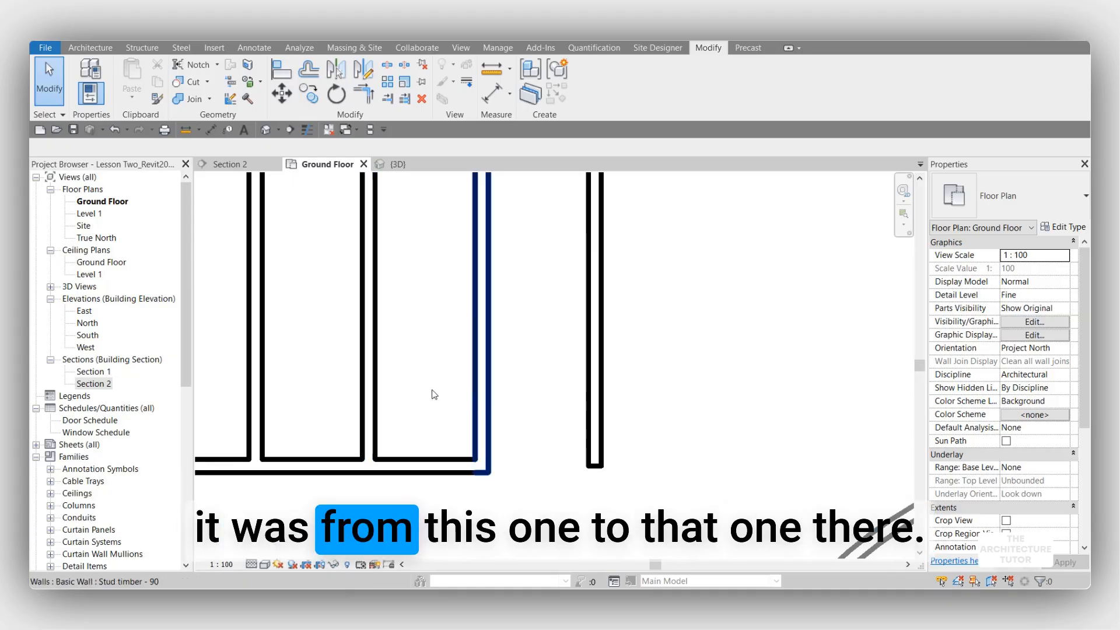
click(482, 382)
click(369, 387)
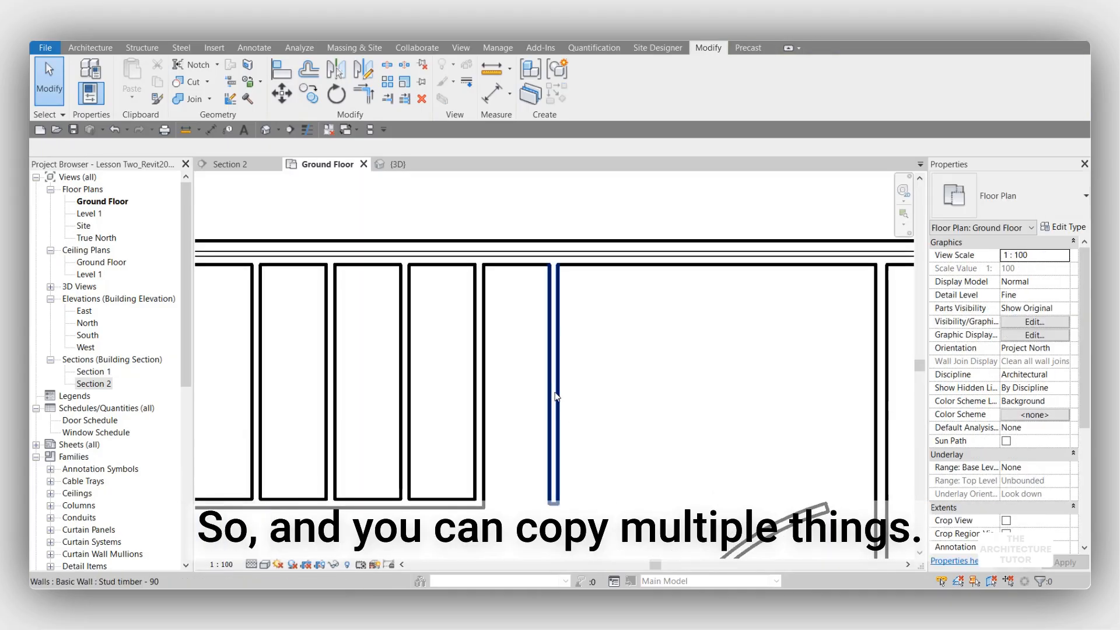
Step: Try selecting the three partition walls nearest the open room with crossing and enclosing selection windows
scroll(555, 397, down, 2)
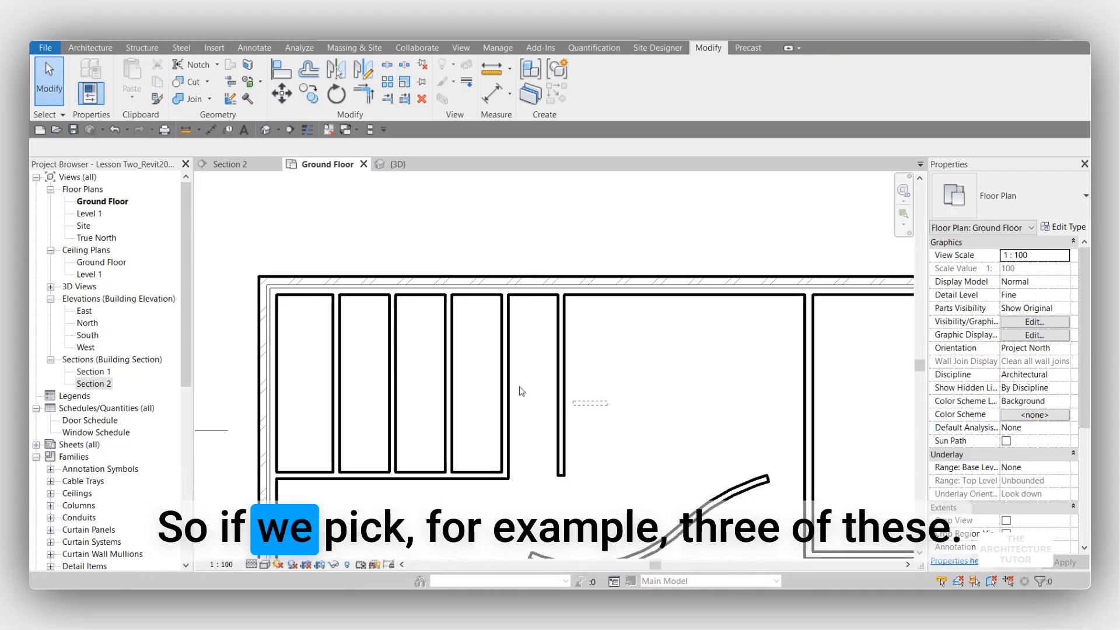
drag(519, 386, 439, 371)
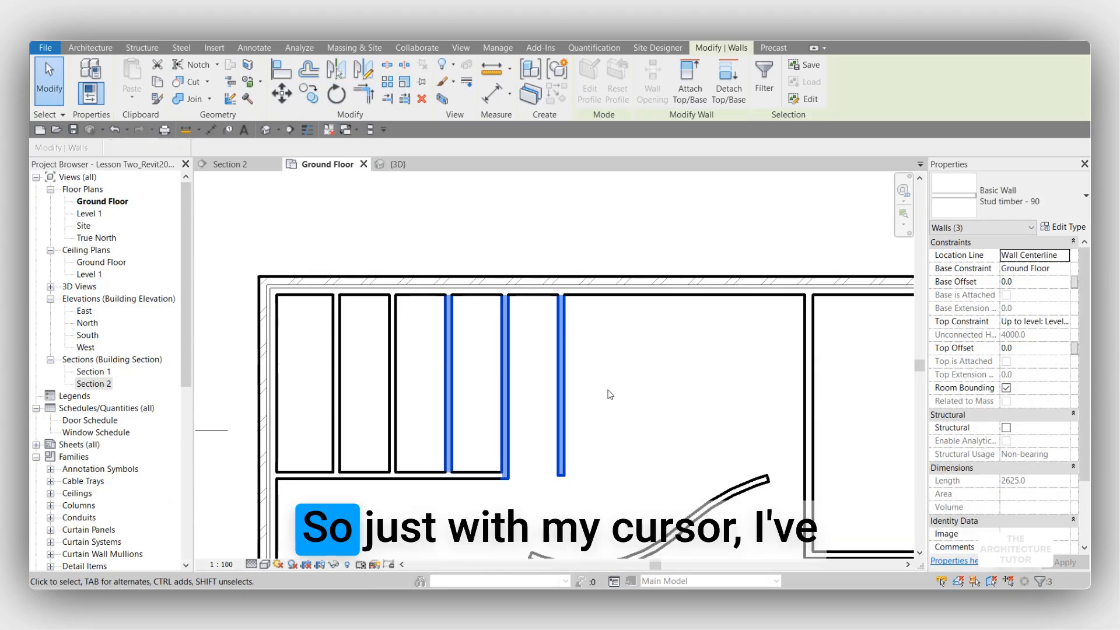
click(596, 408)
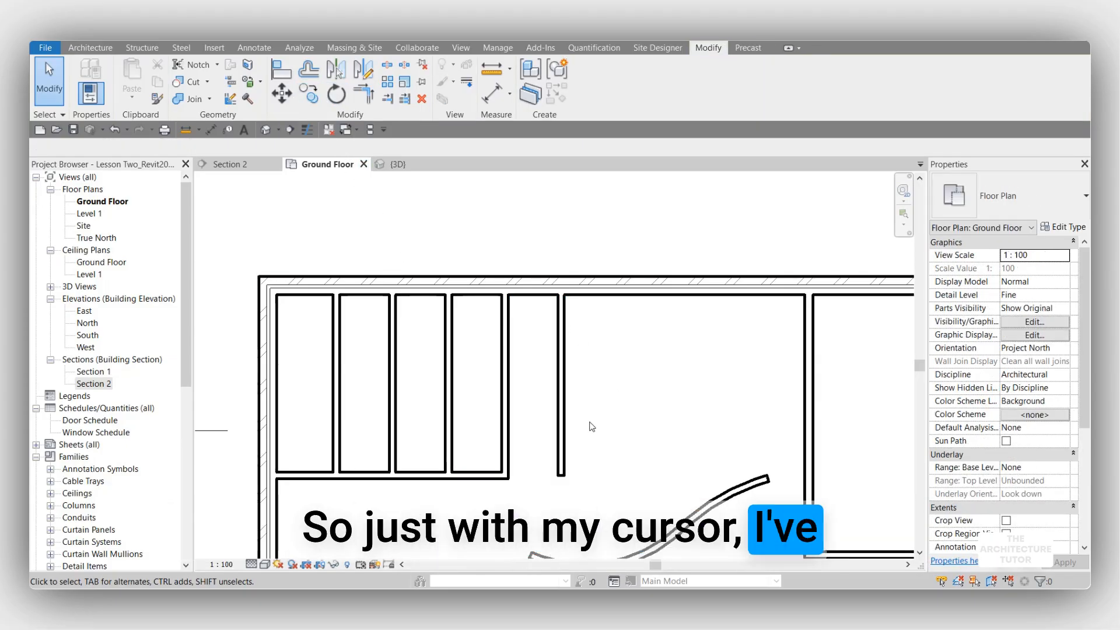
drag(507, 396, 430, 370)
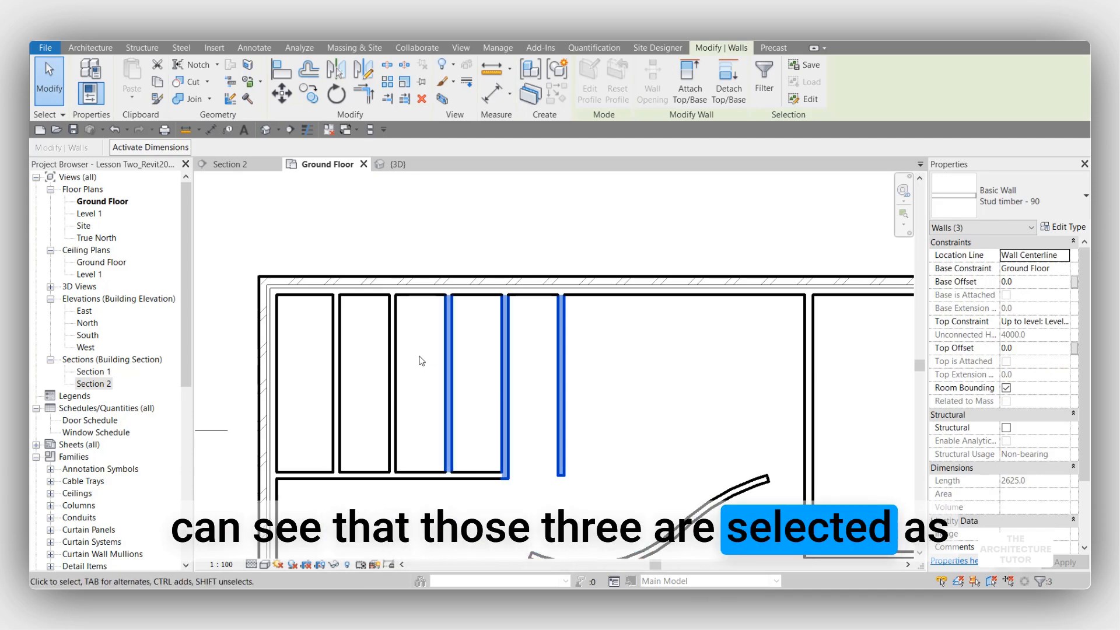
click(419, 361)
drag(419, 351, 602, 429)
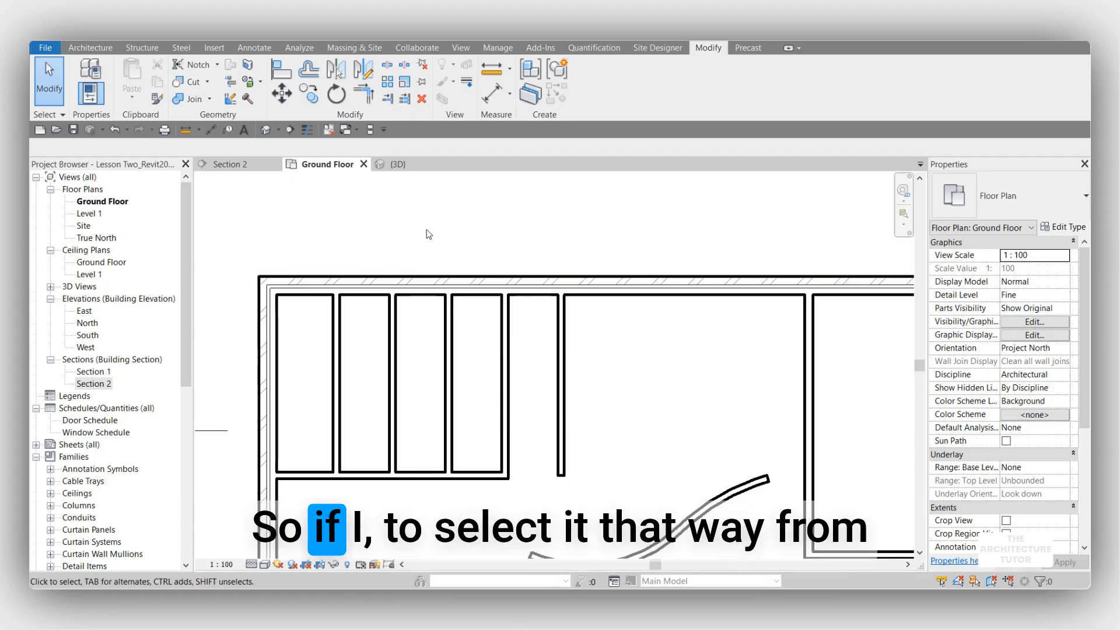
Step: Copy the three partition walls nearest the open room horizontally by three bay modules, snapping to wall endpoints, and delete the copies
drag(426, 229, 582, 513)
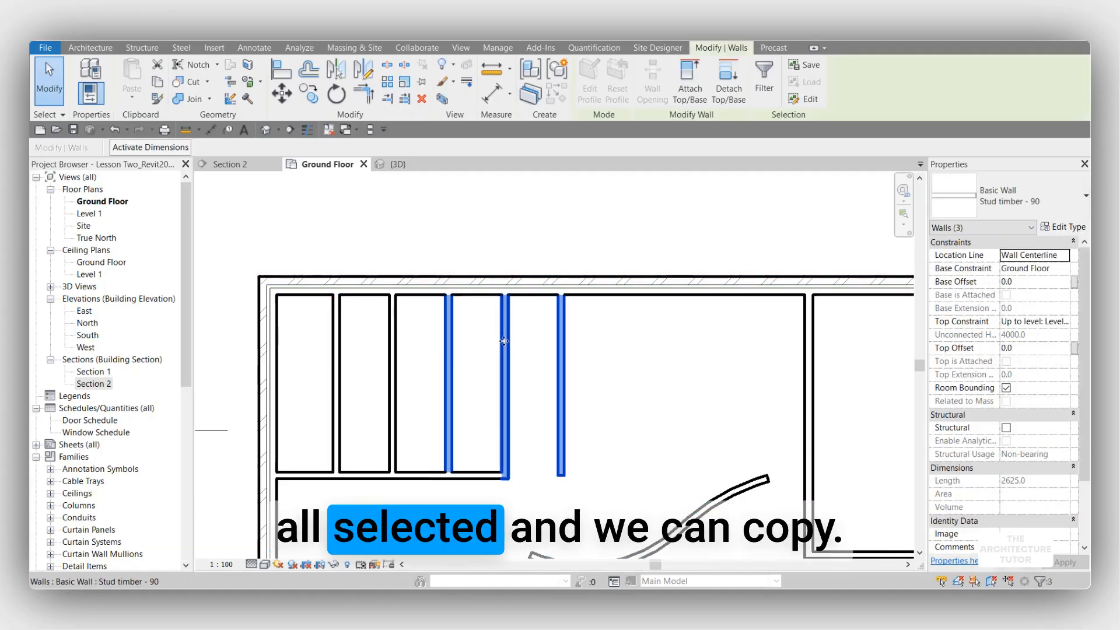
click(313, 99)
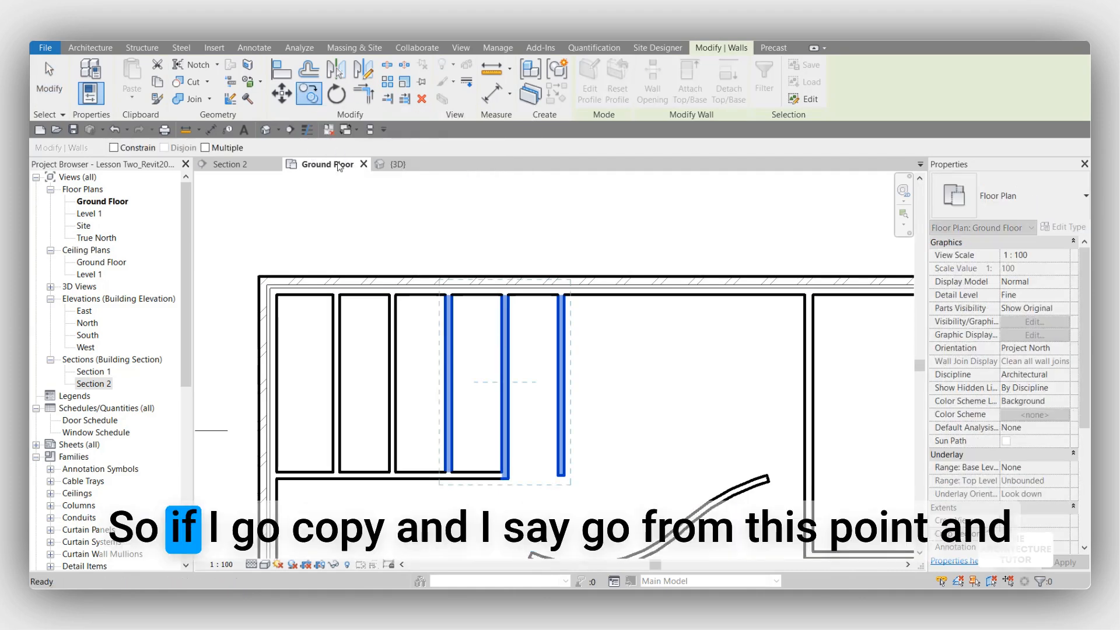
scroll(407, 464, up, 1)
click(391, 476)
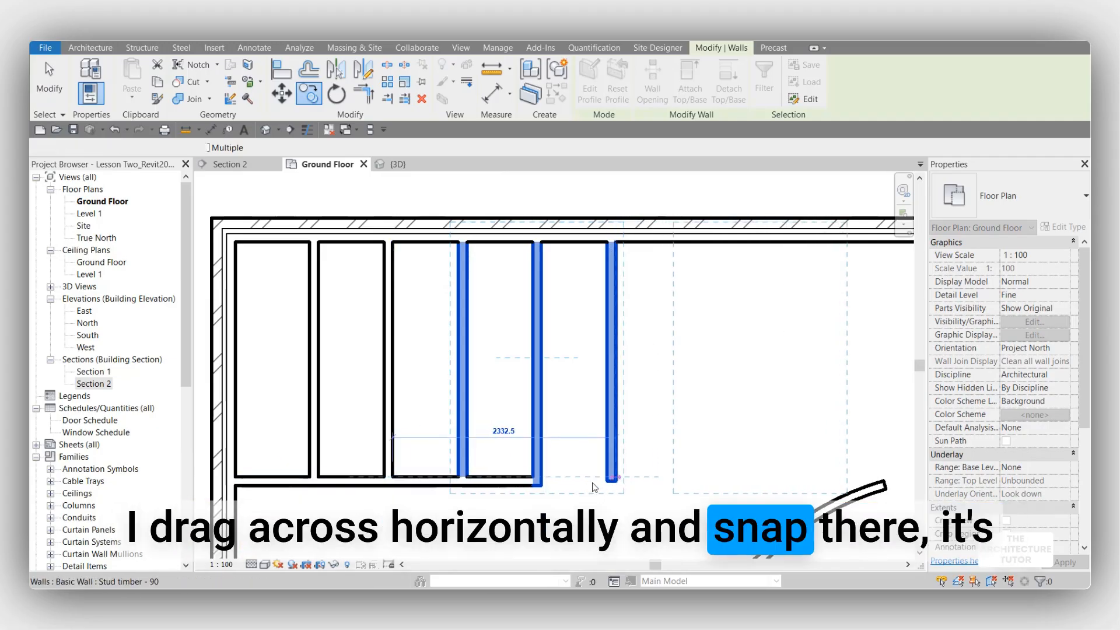
click(614, 477)
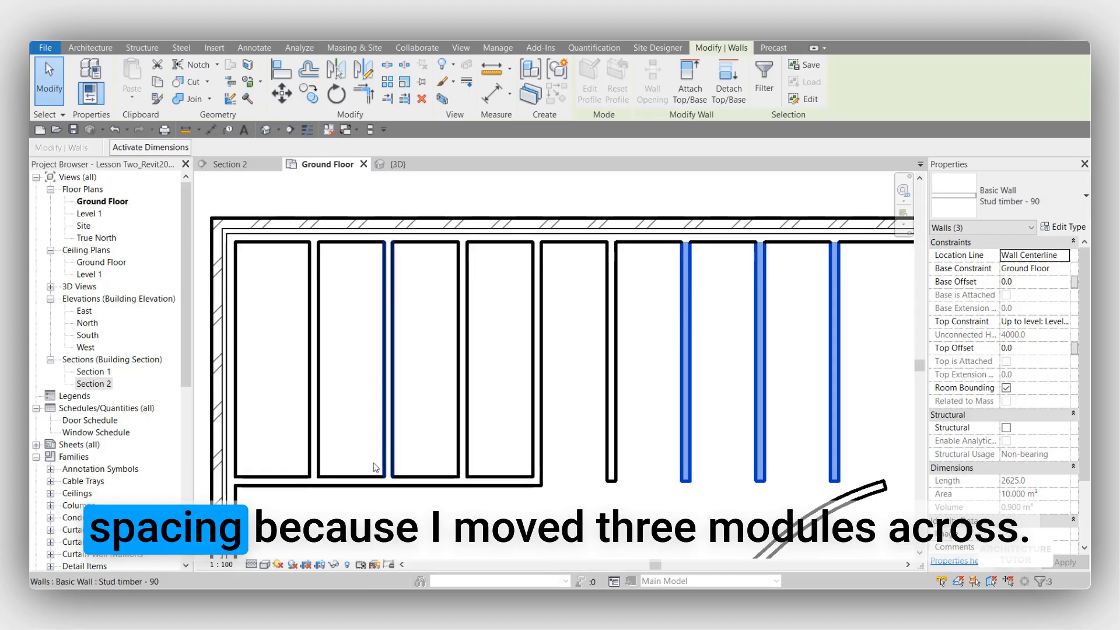
middle_drag(616, 471, 546, 452)
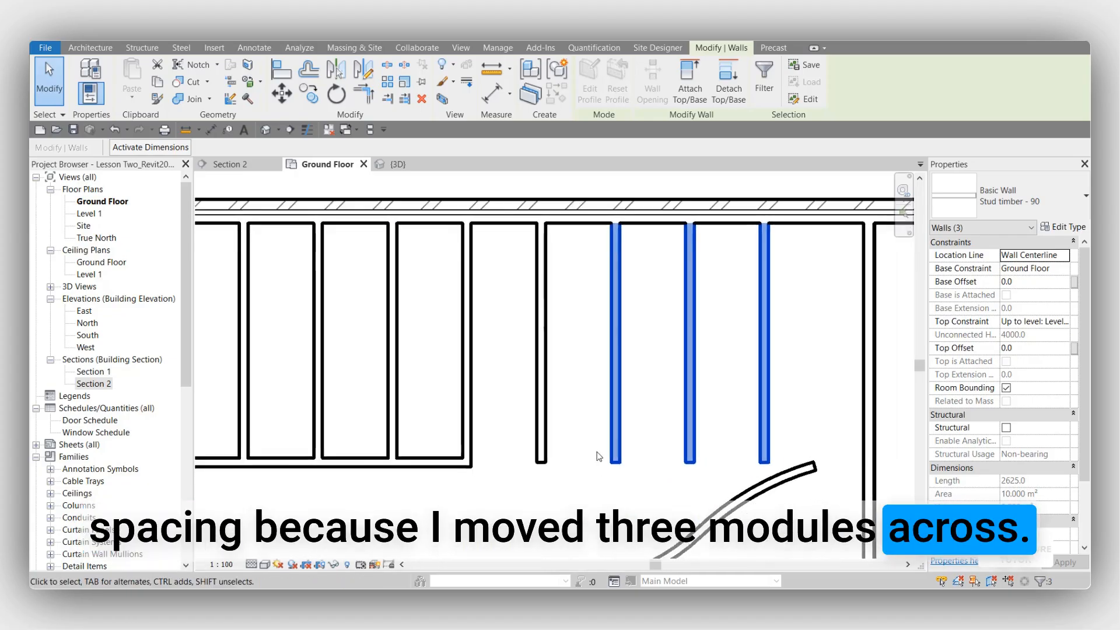
scroll(596, 455, down, 1)
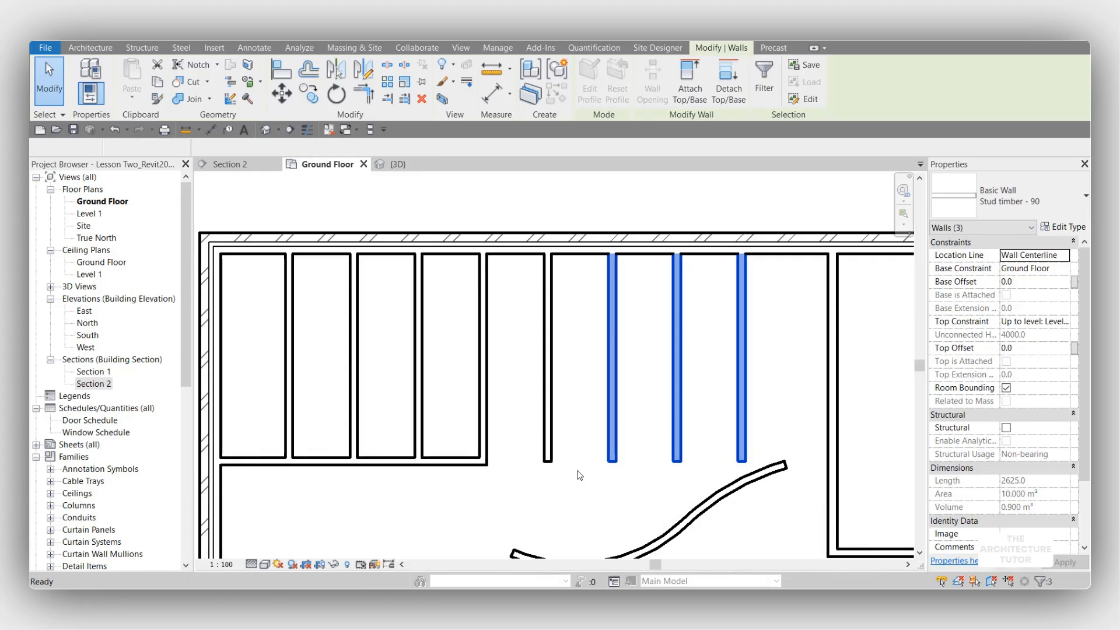
key(Delete)
scroll(572, 390, up, 1)
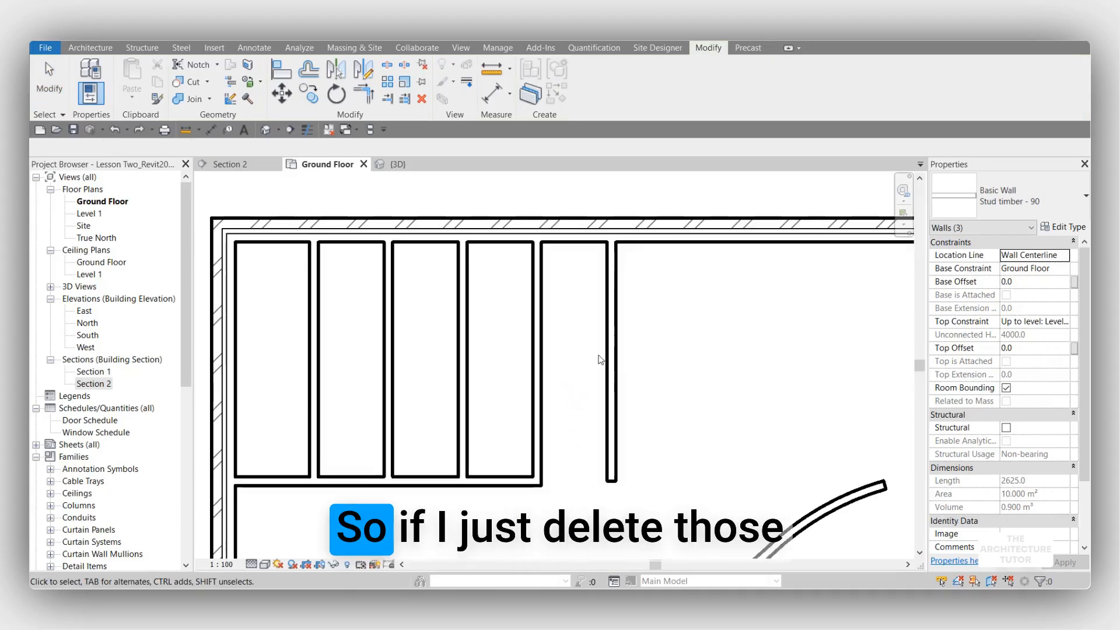
Step: Start rotating the freestanding partition wall and place its center of rotation at the corner where it meets the exterior wall's inner face
scroll(600, 359, down, 3)
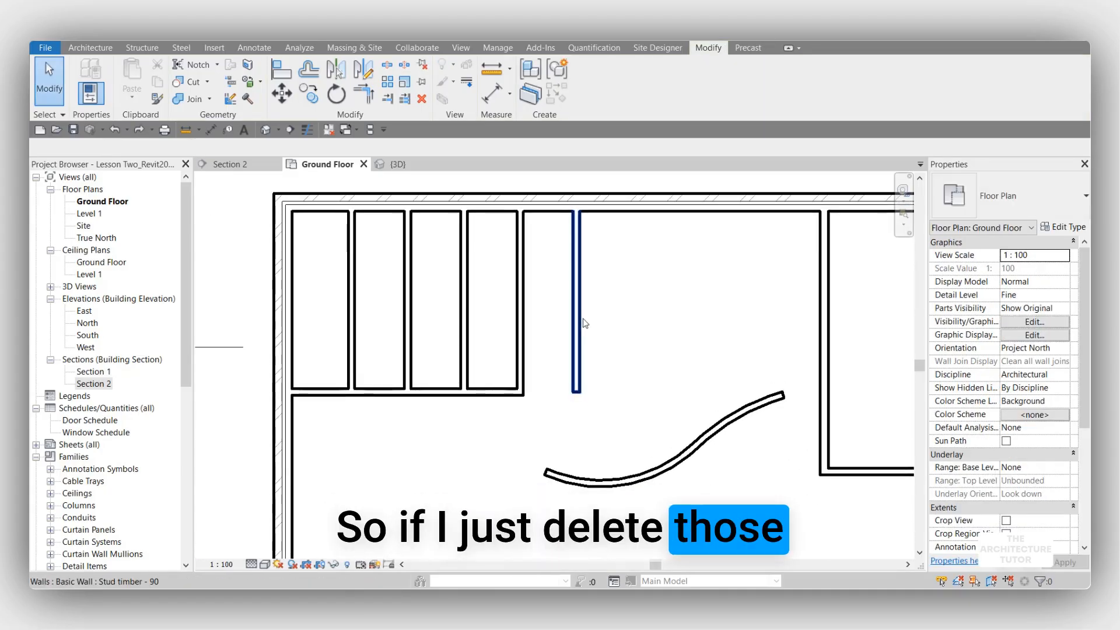
click(587, 303)
scroll(599, 233, up, 1)
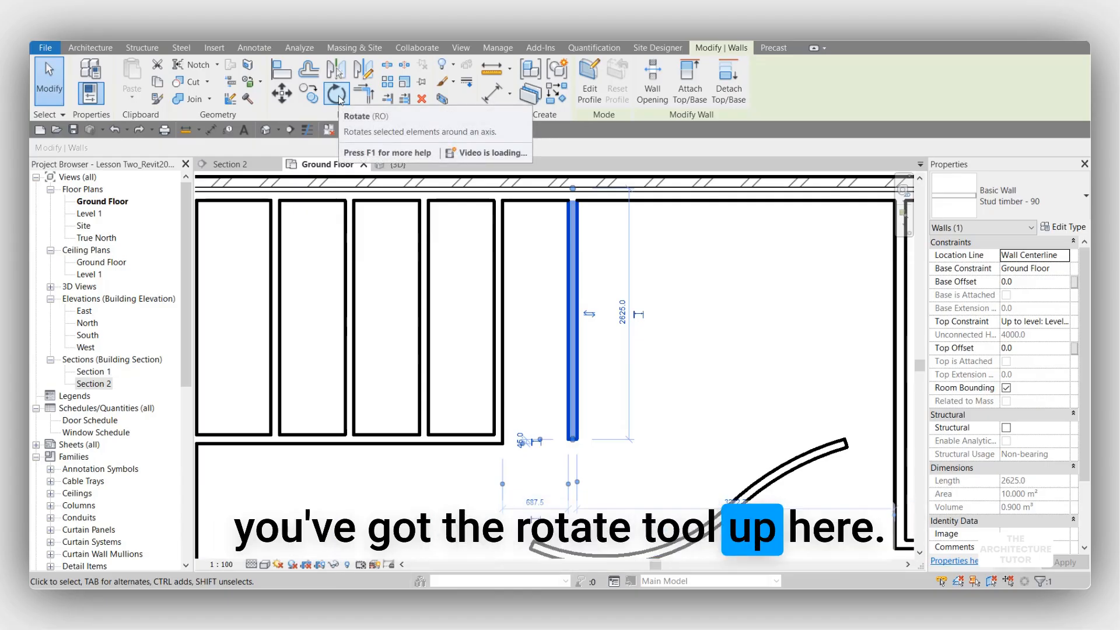
click(341, 99)
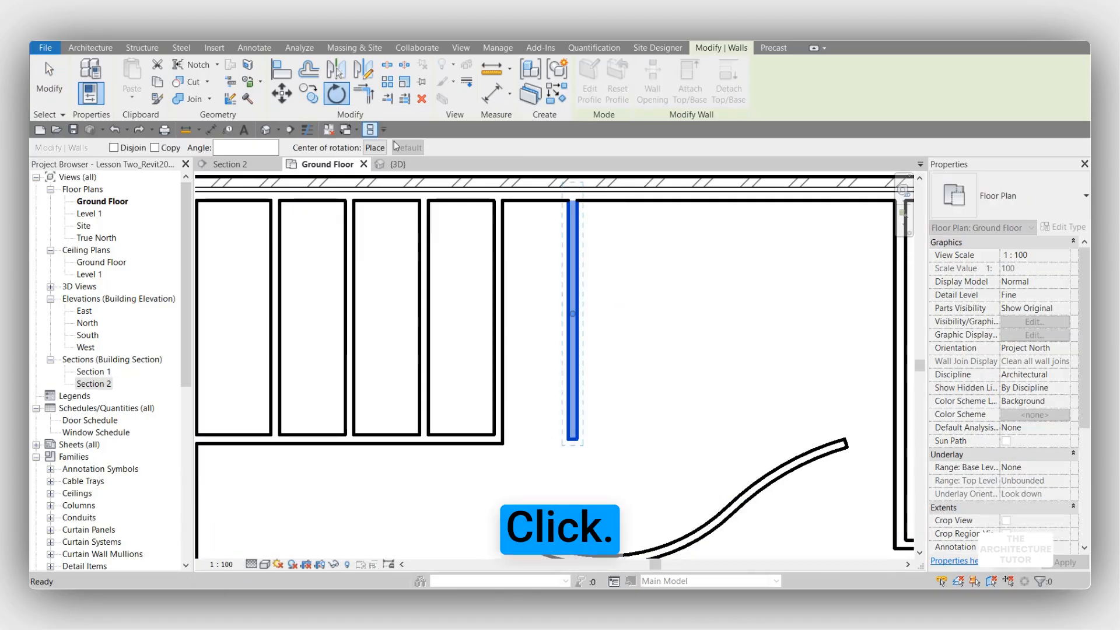
scroll(502, 271, up, 3)
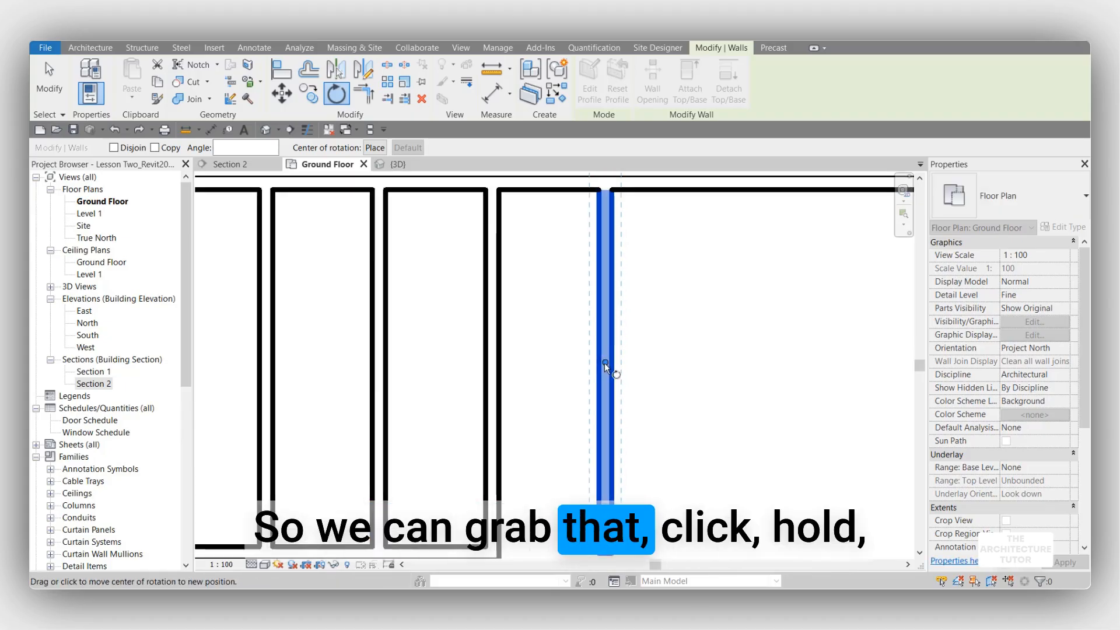
click(604, 363)
drag(604, 363, 605, 245)
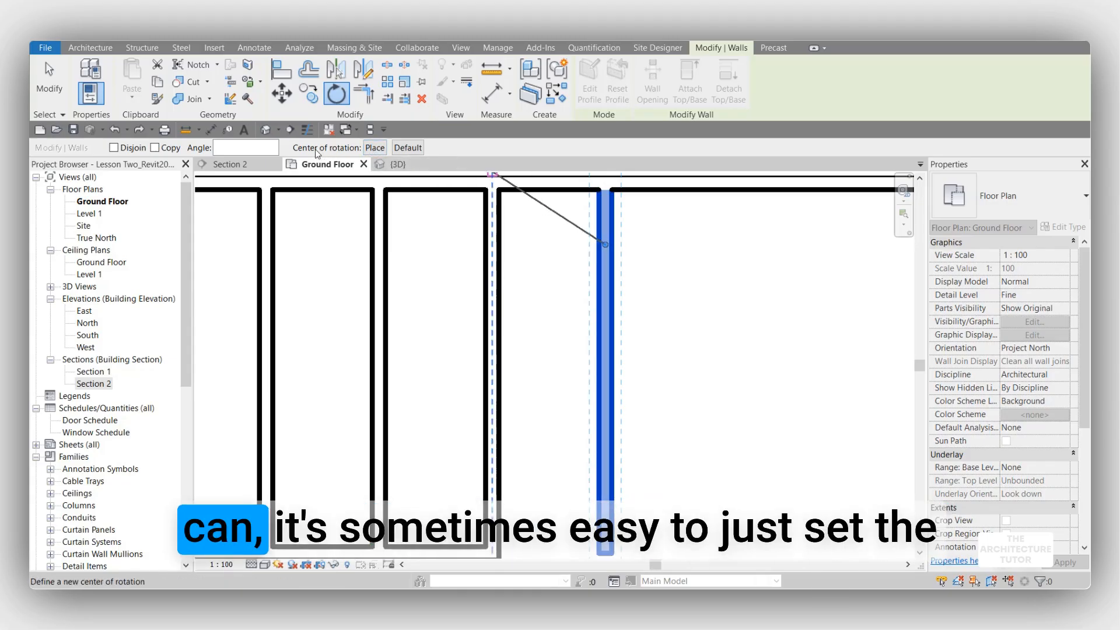
click(371, 150)
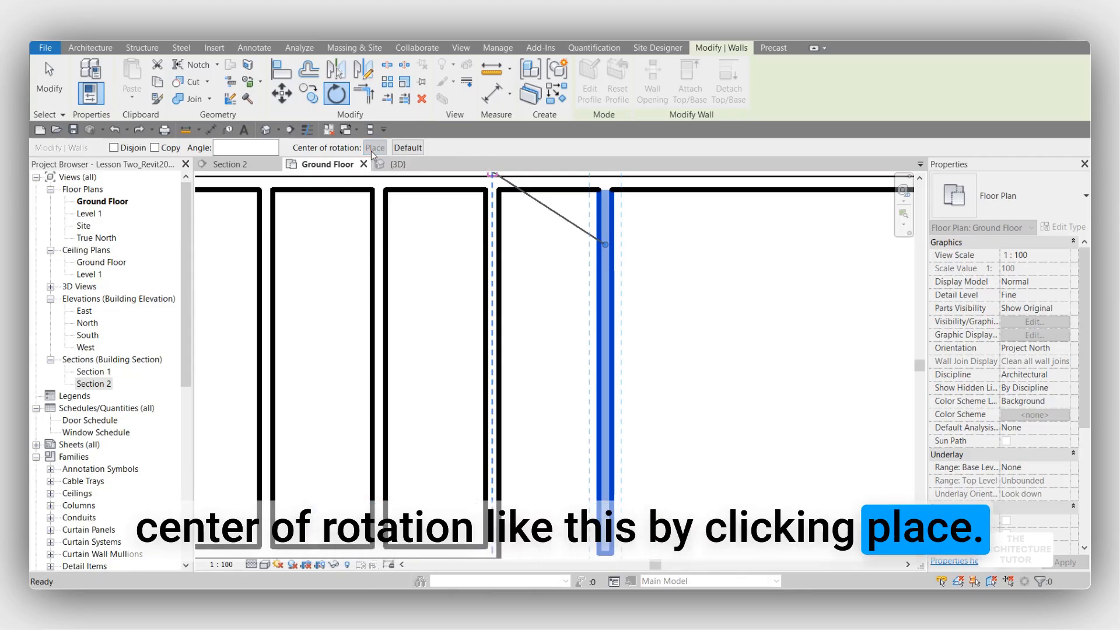
click(611, 190)
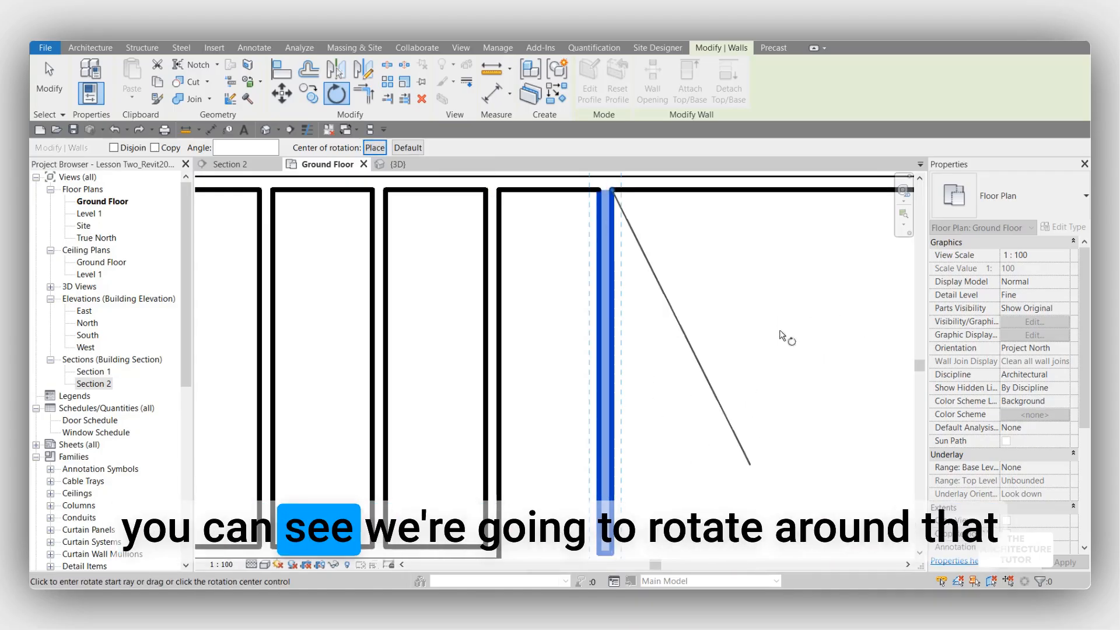
Step: Rotate the freestanding partition wall 45° into the open room about the placed center, deselect it, and undo the rotation
scroll(758, 376, down, 1)
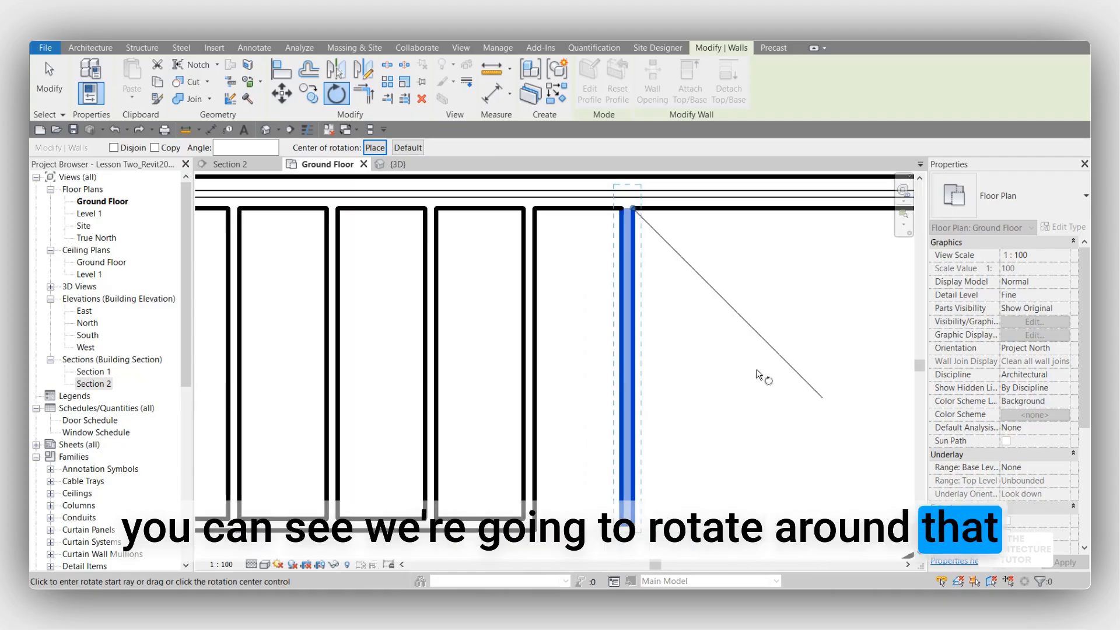
click(637, 466)
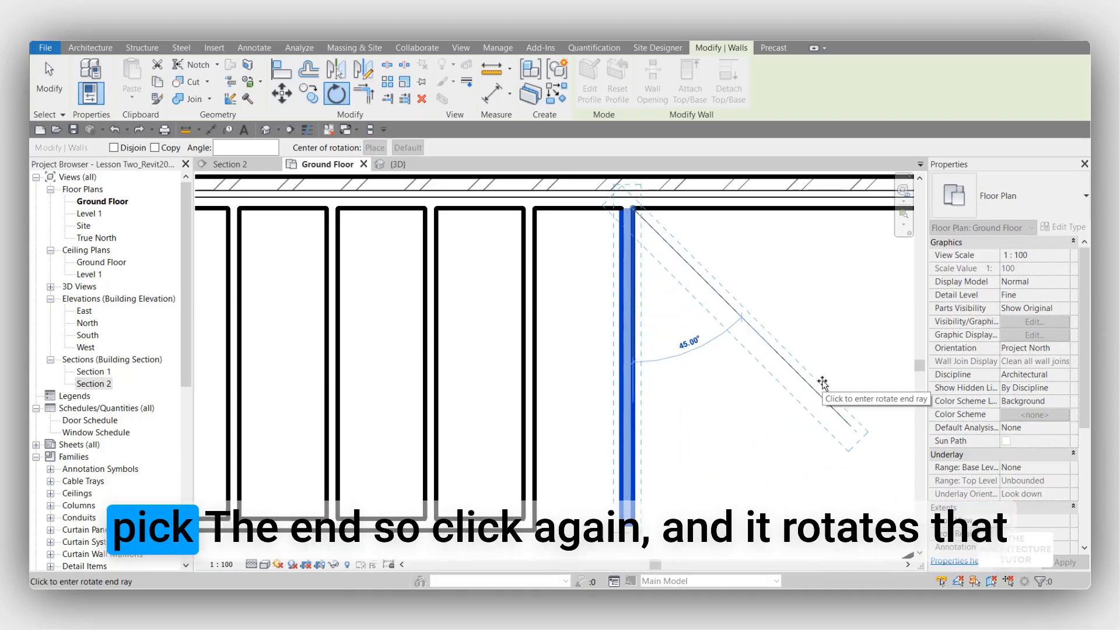
click(823, 383)
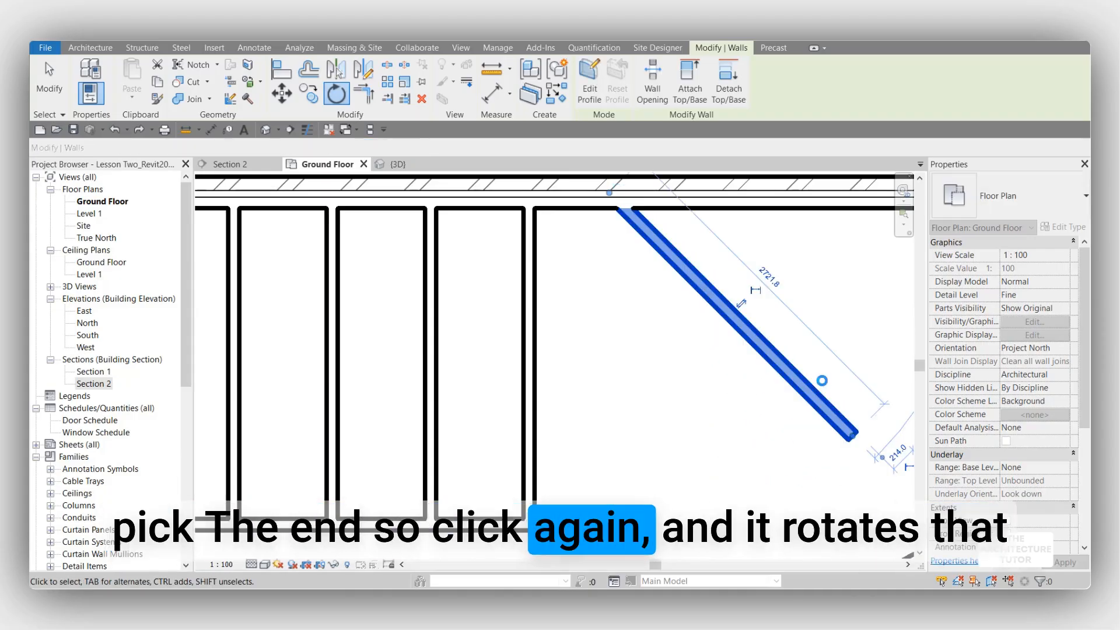
middle_drag(704, 352, 653, 374)
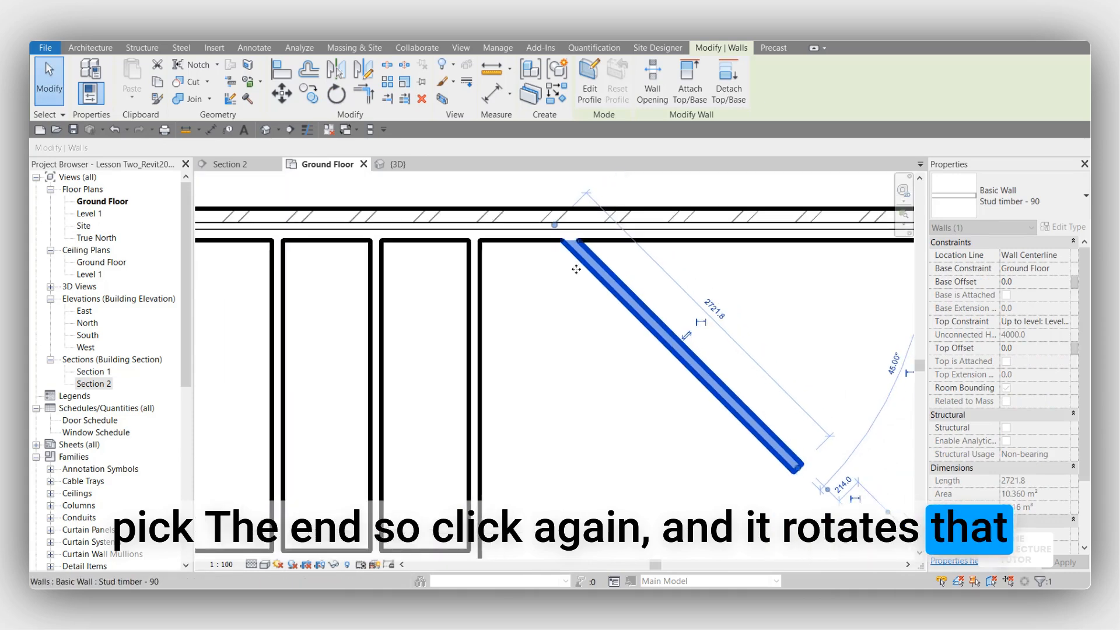
key(Escape)
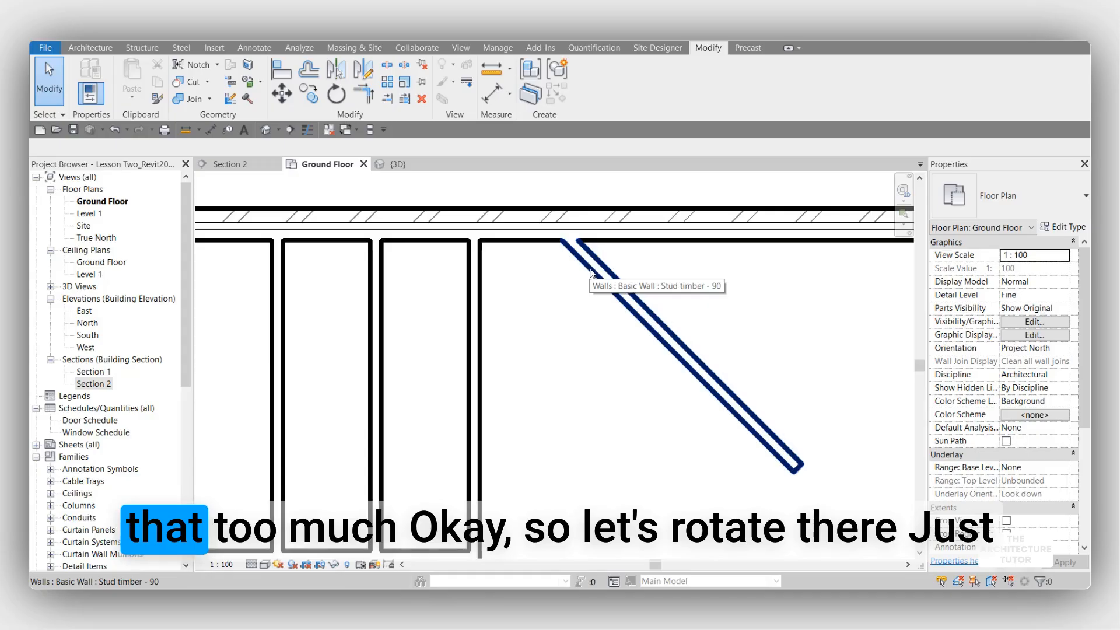
scroll(590, 272, down, 2)
scroll(609, 285, down, 4)
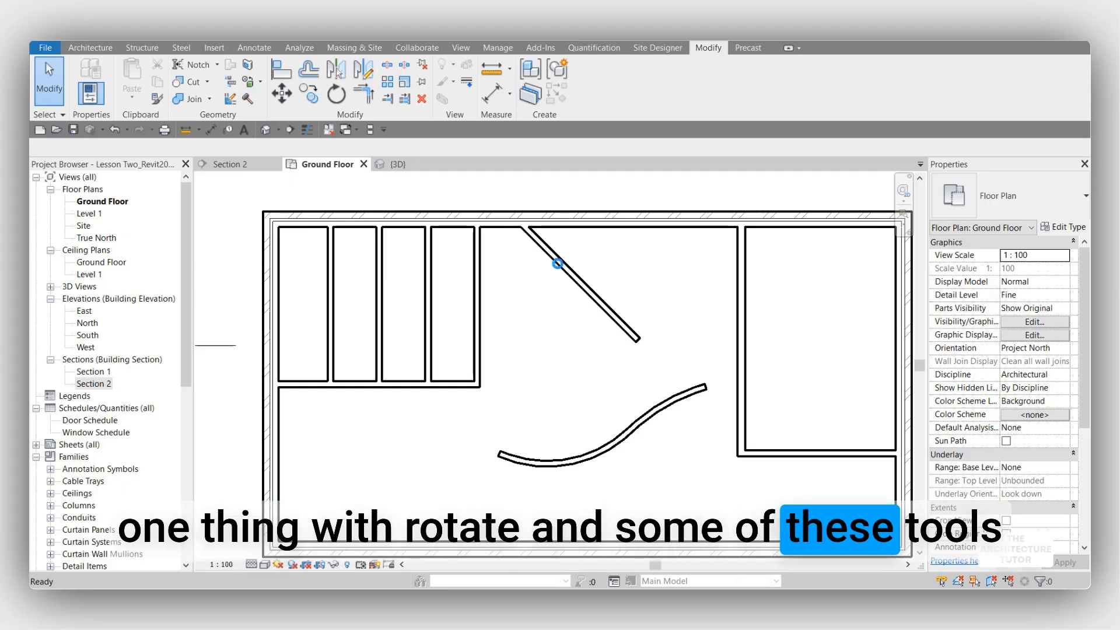
key(ctrl+z)
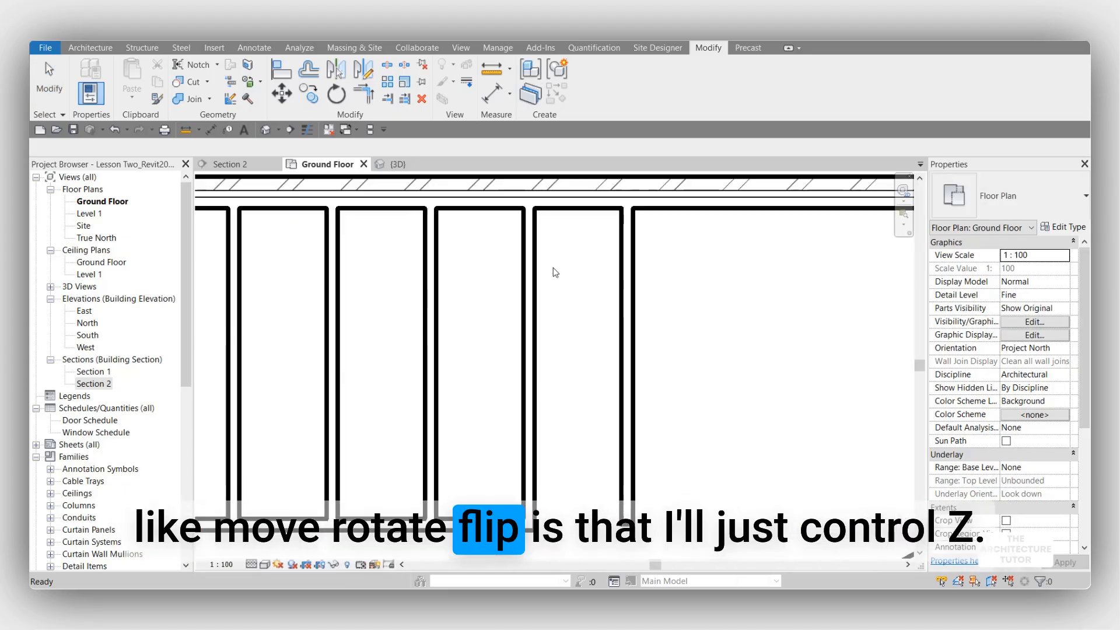
Step: Rotate a copy of the freestanding partition wall 30° into the open room, using its upper end as the center of rotation, and deselect it
click(636, 298)
click(344, 94)
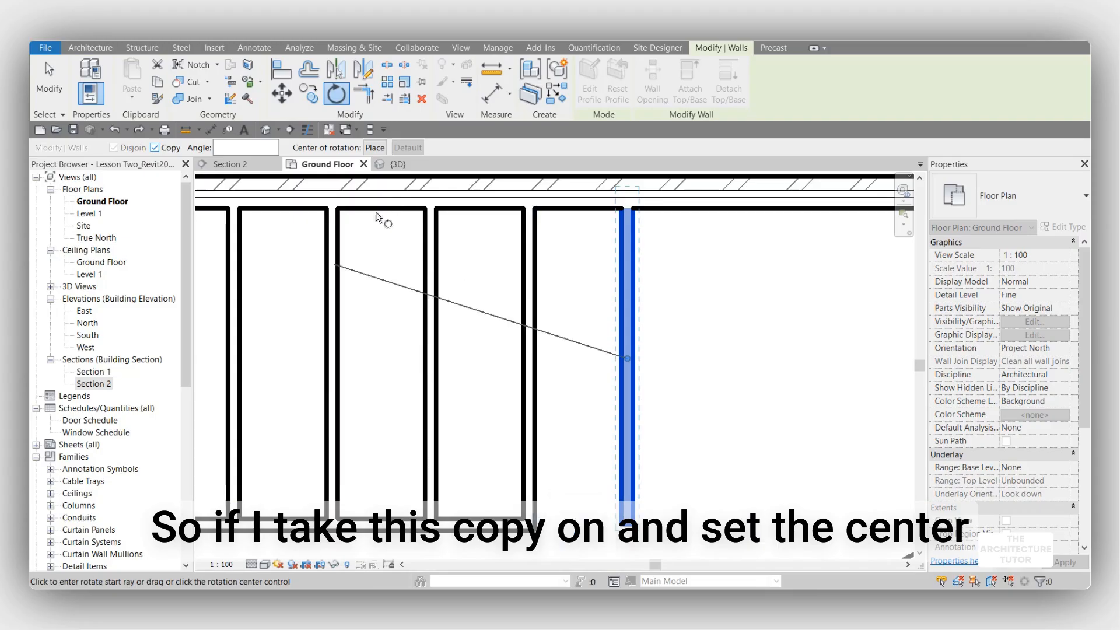
drag(549, 205, 615, 208)
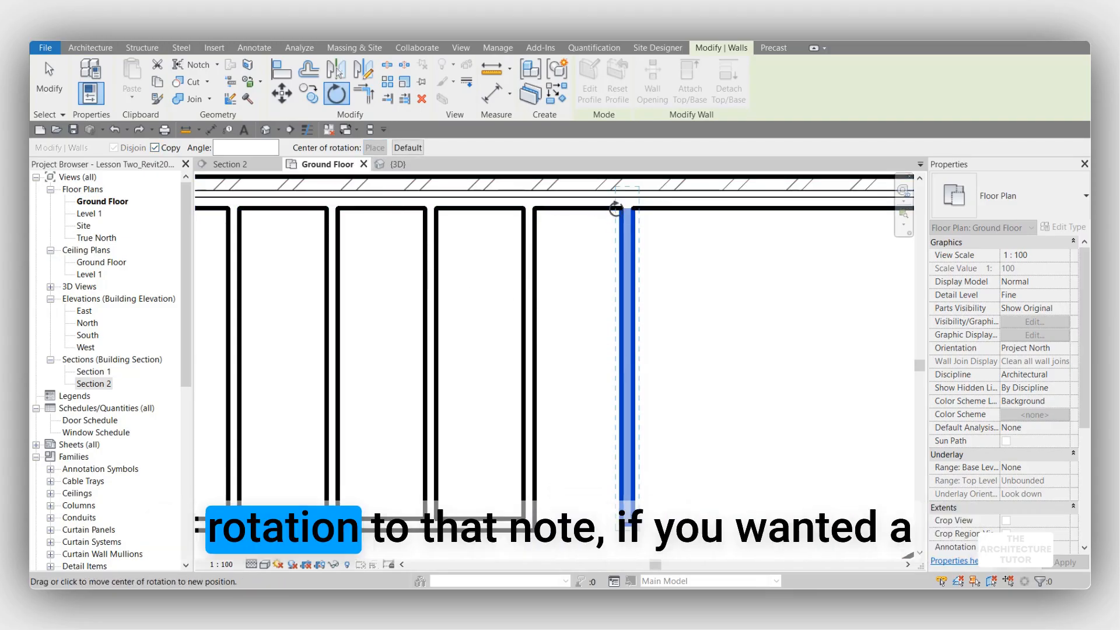
click(633, 222)
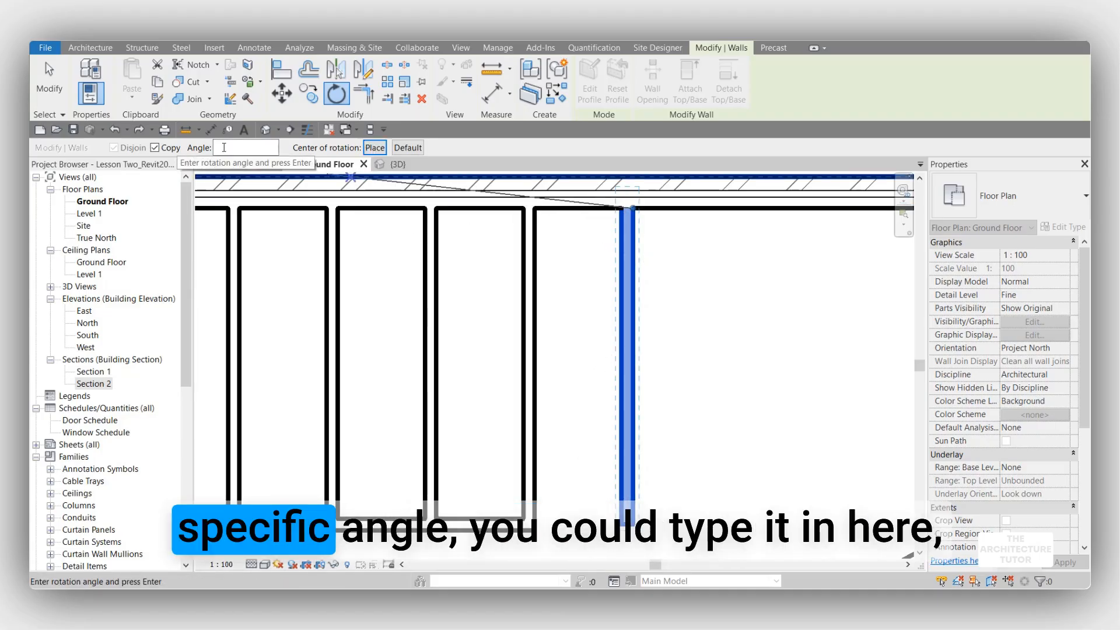
scroll(634, 337, down, 3)
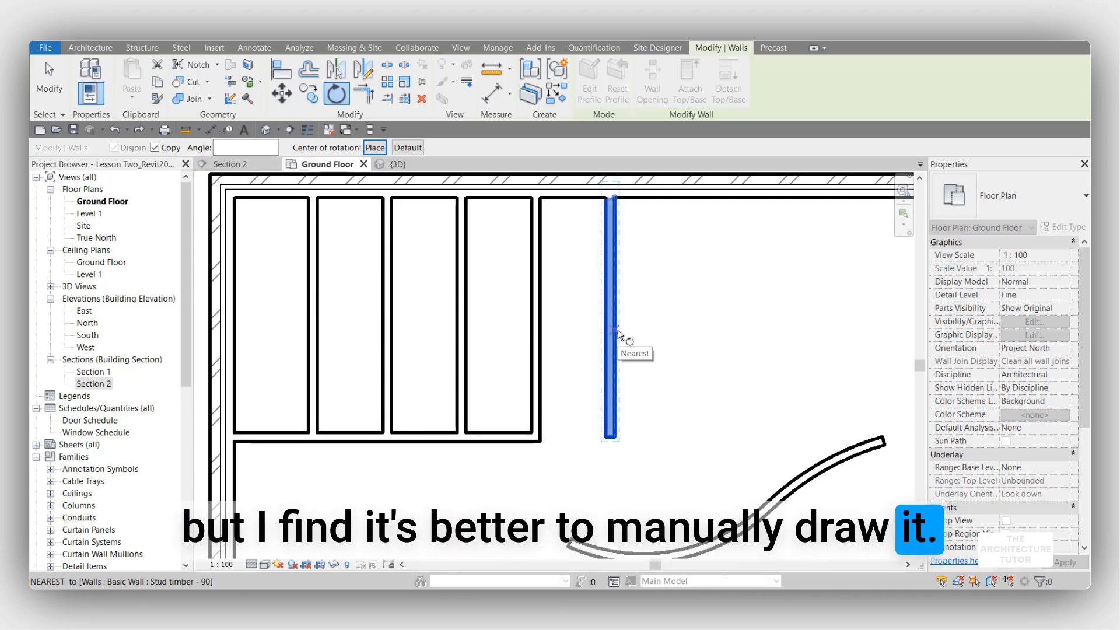
click(618, 335)
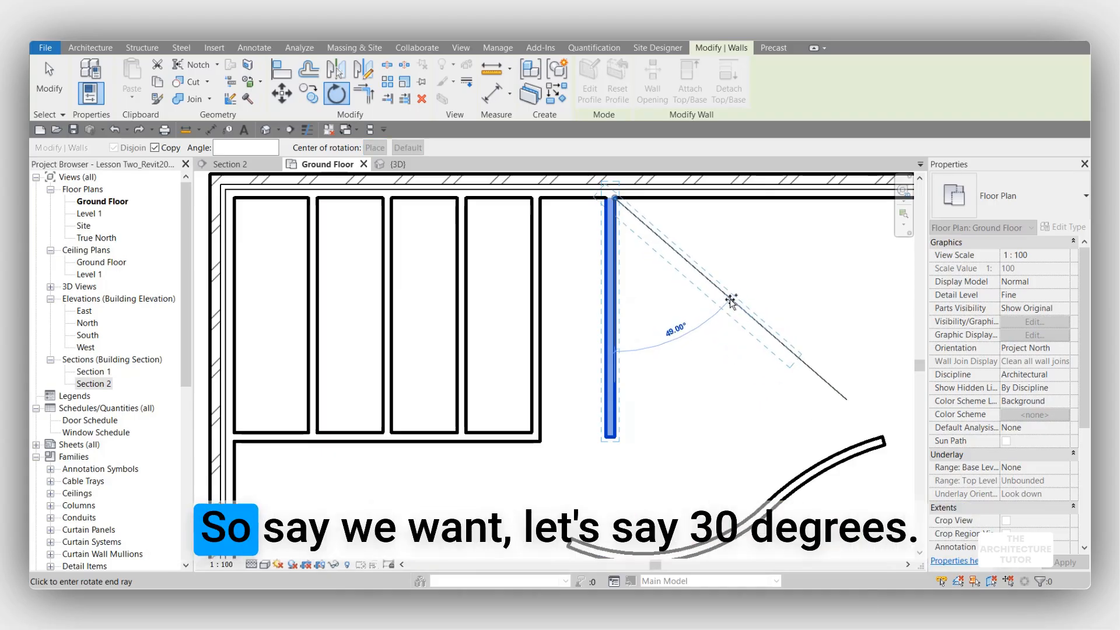
text(3)
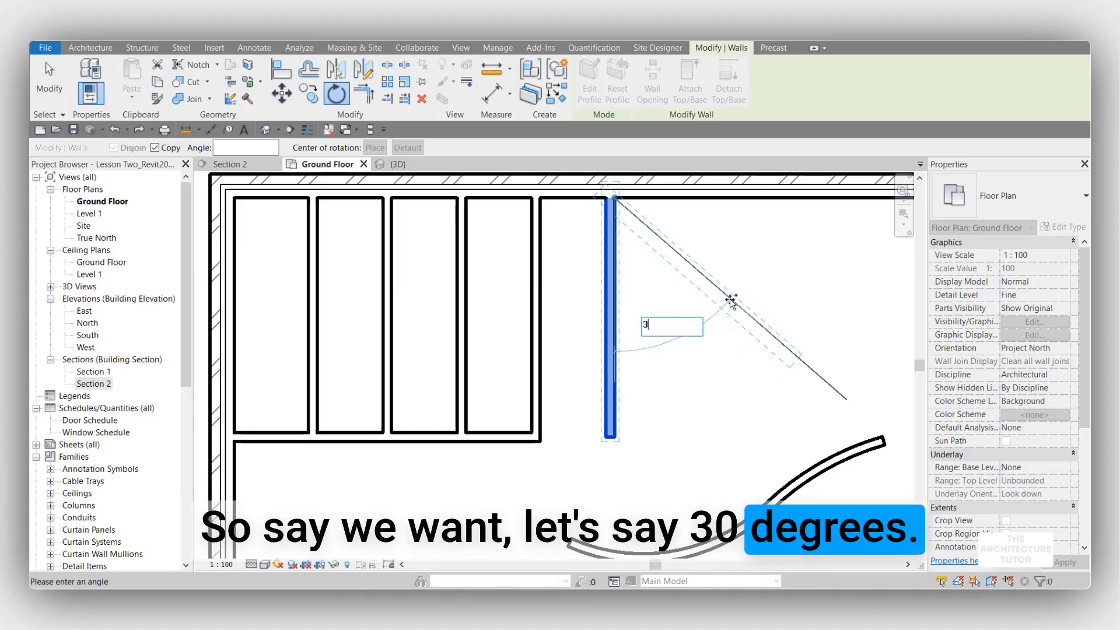
text(0)
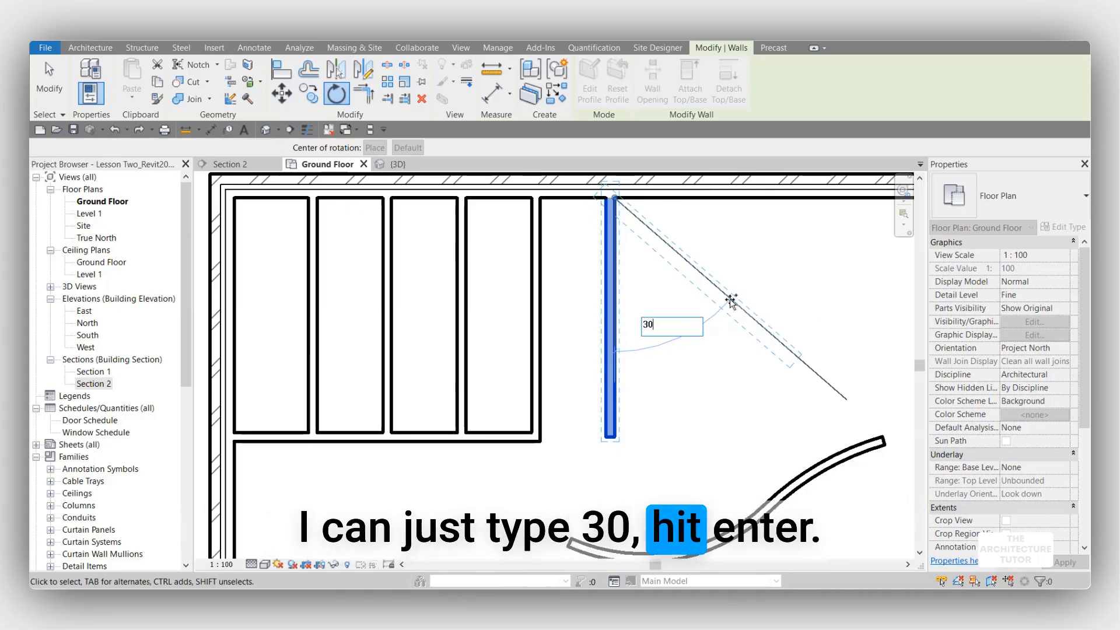
key(Return)
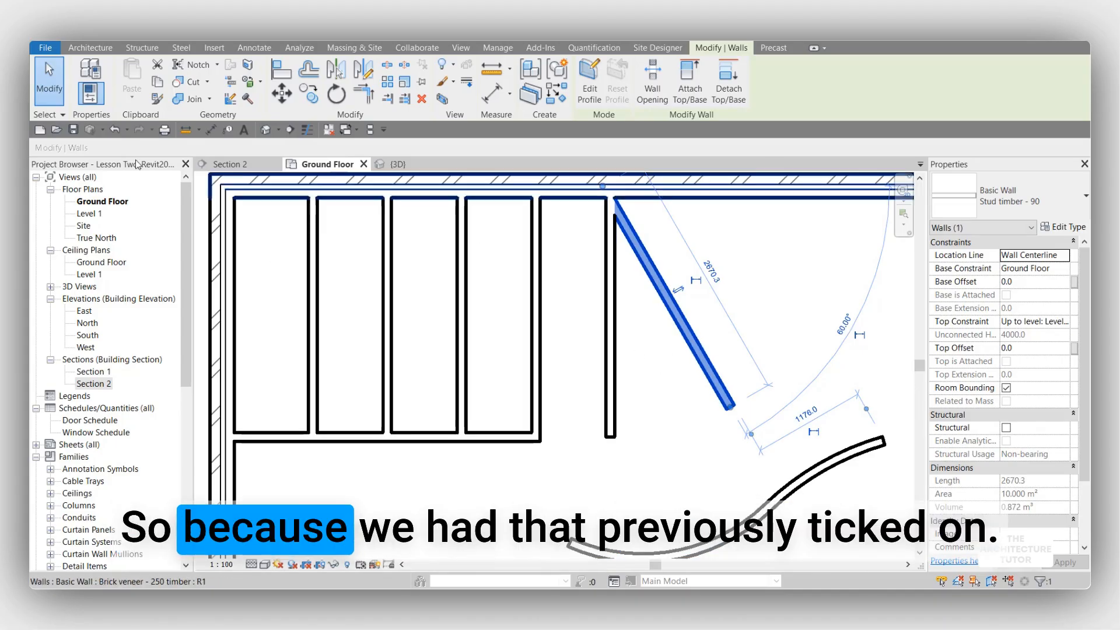
key(Escape)
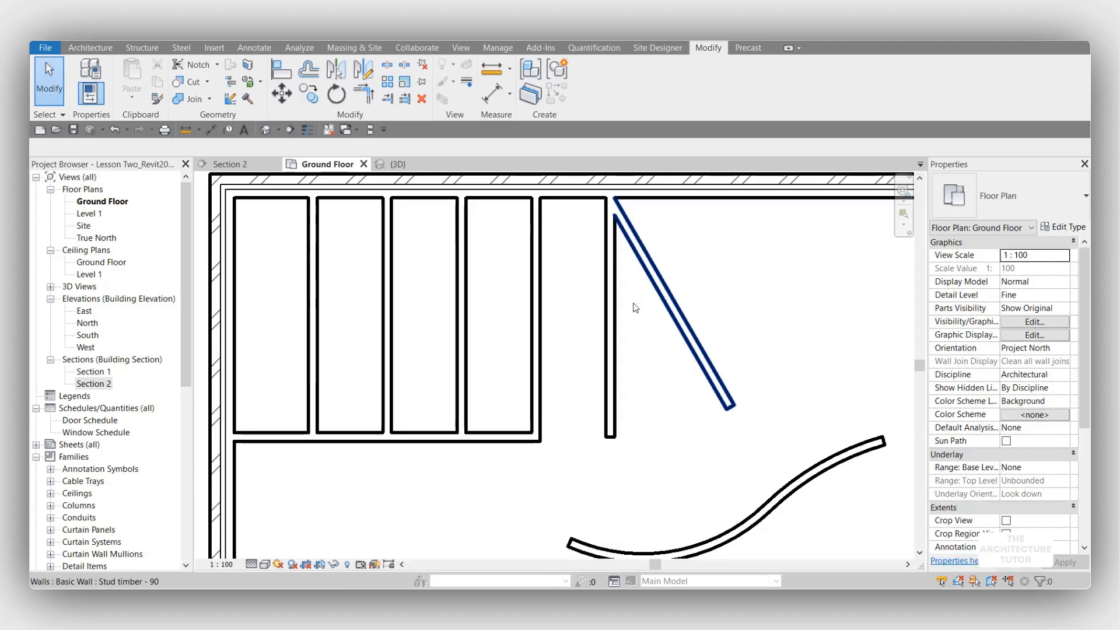
Step: Select the freestanding vertical wall together with its angled copy, nudge both horizontally further into the open room, and deselect them
scroll(635, 308, down, 3)
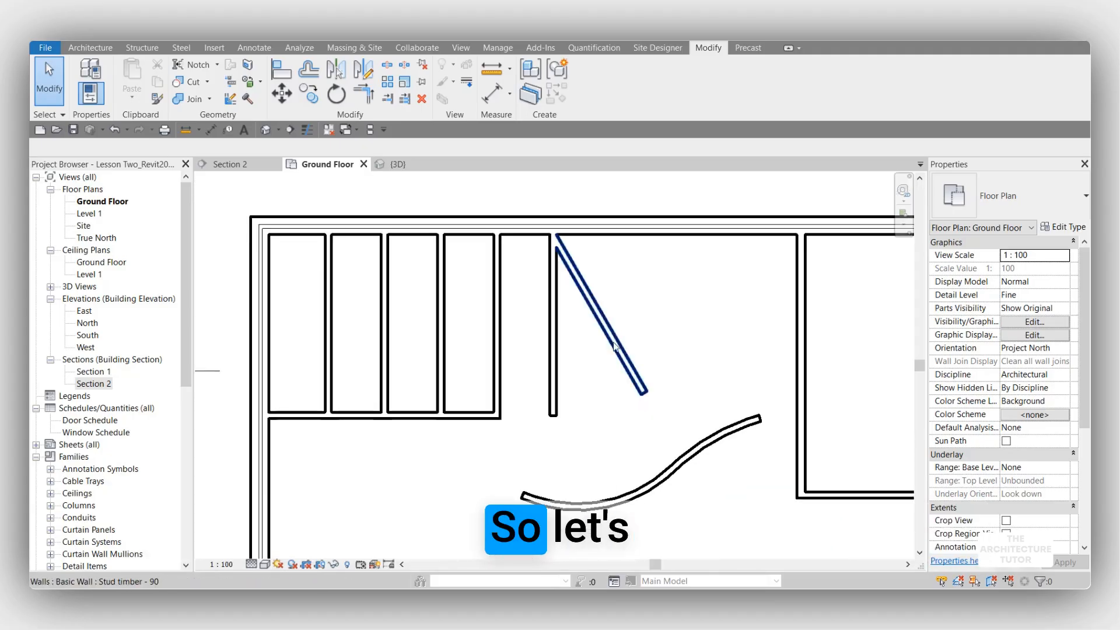
scroll(614, 346, up, 2)
scroll(572, 302, down, 3)
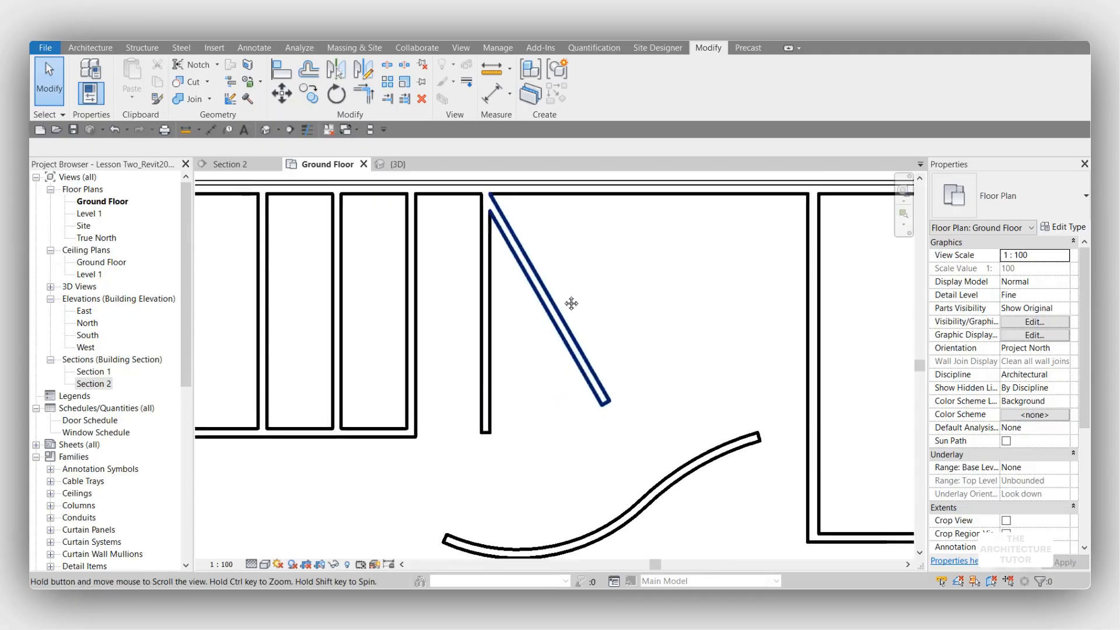
scroll(515, 274, up, 3)
scroll(516, 280, up, 2)
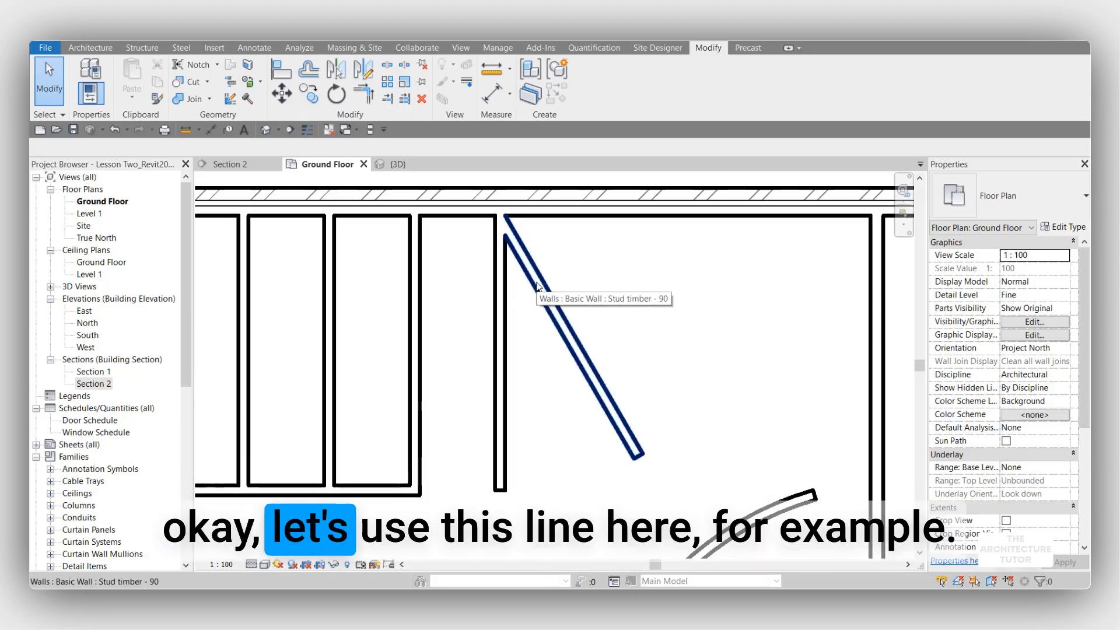
click(553, 303)
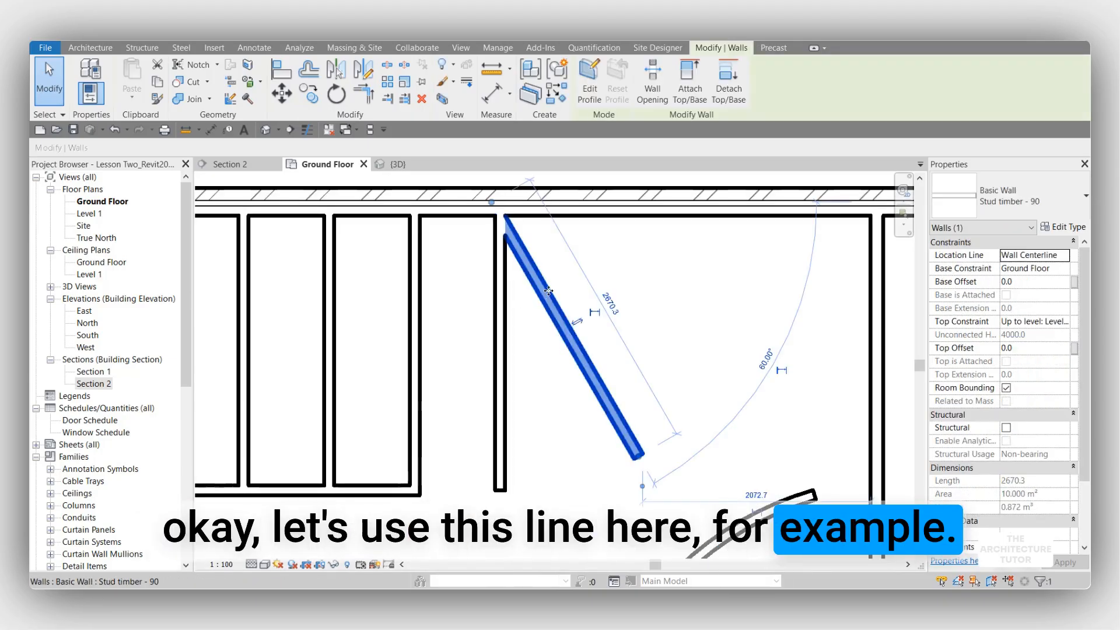
scroll(549, 325, down, 3)
scroll(485, 300, up, 3)
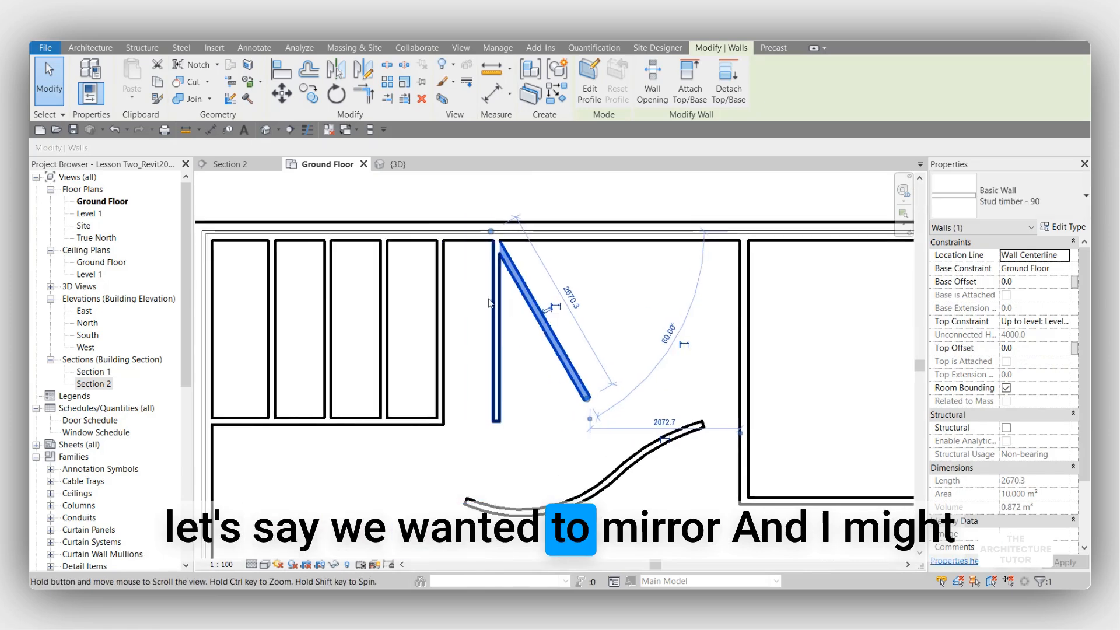
ctrl+click(513, 330)
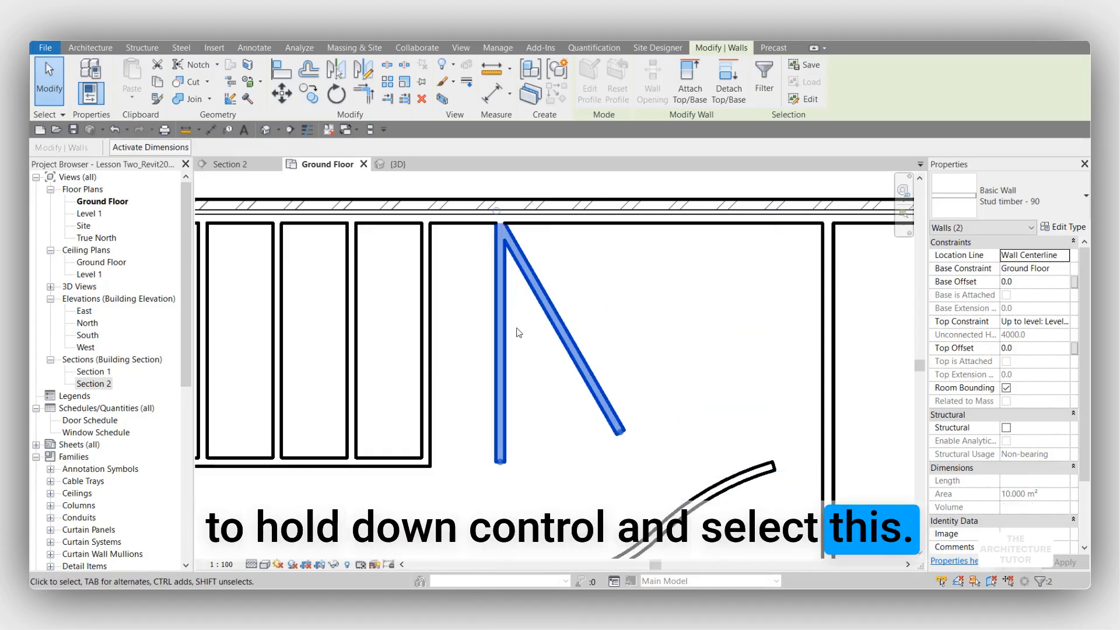
key(Right)
key(Right)
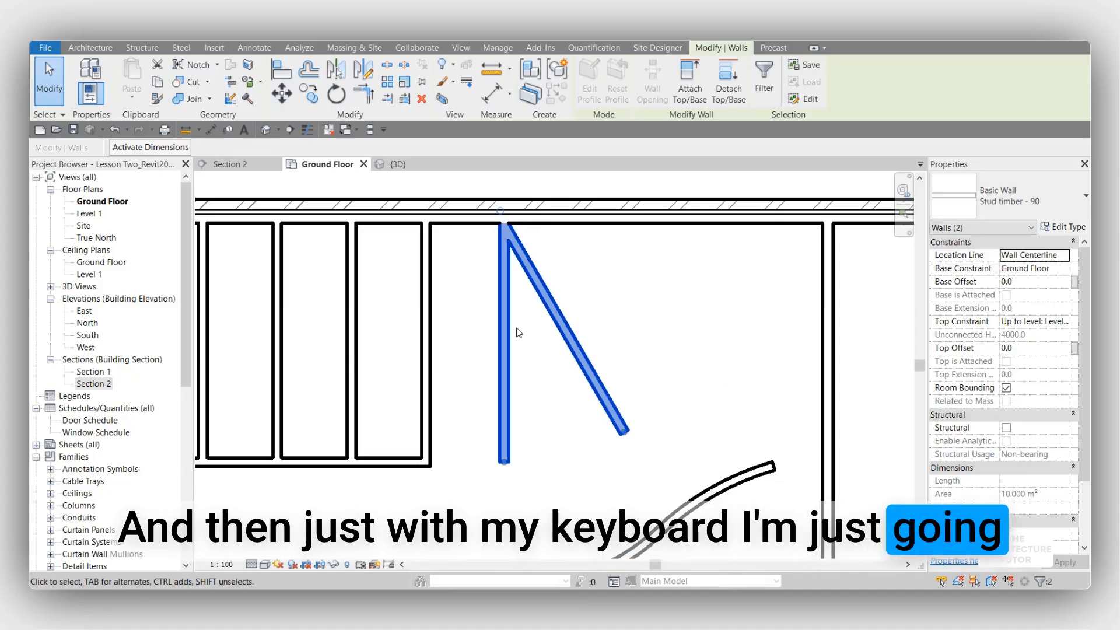
key(Right)
key(Right)
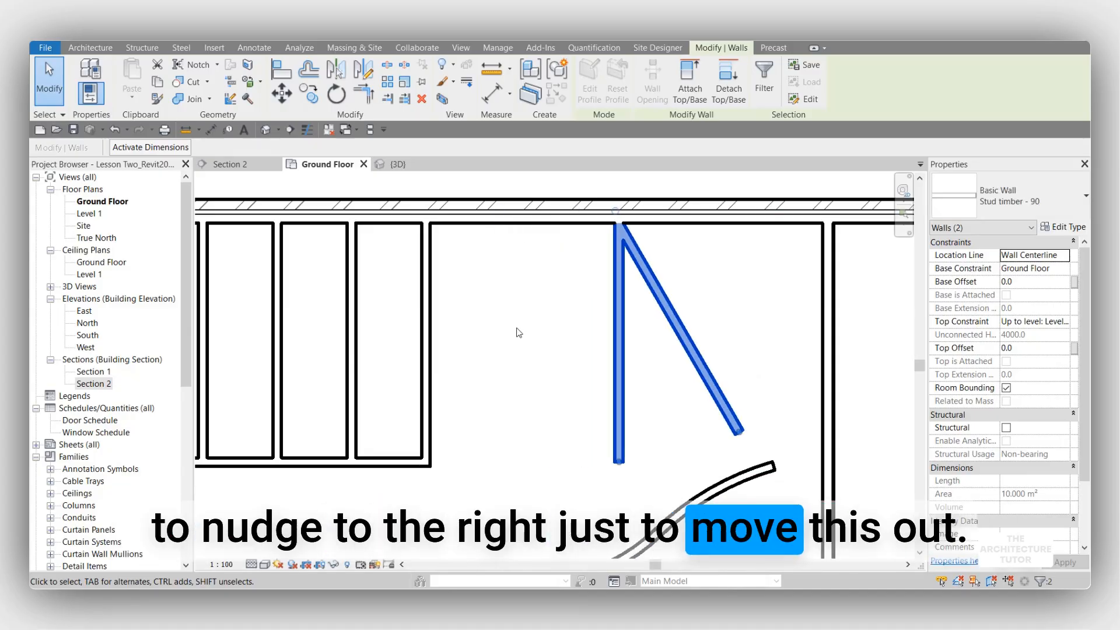
key(Right)
key(Right)
key(Escape)
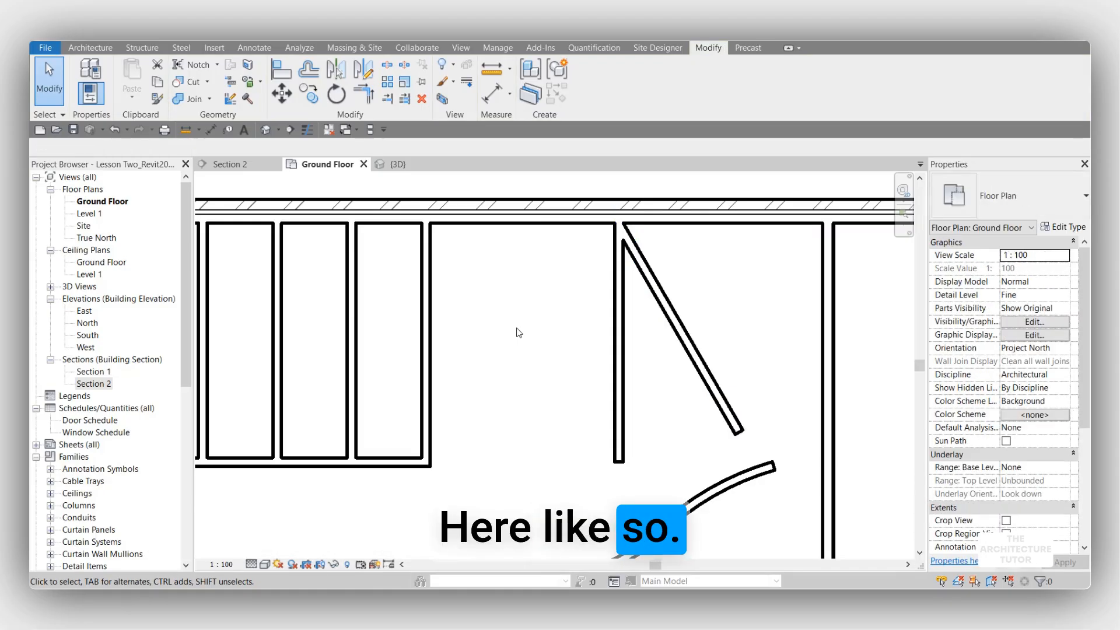
Step: Mirror the angled wall by picking the freestanding vertical wall's centerline as the axis, and delete the mirrored copy
middle_drag(603, 361, 539, 344)
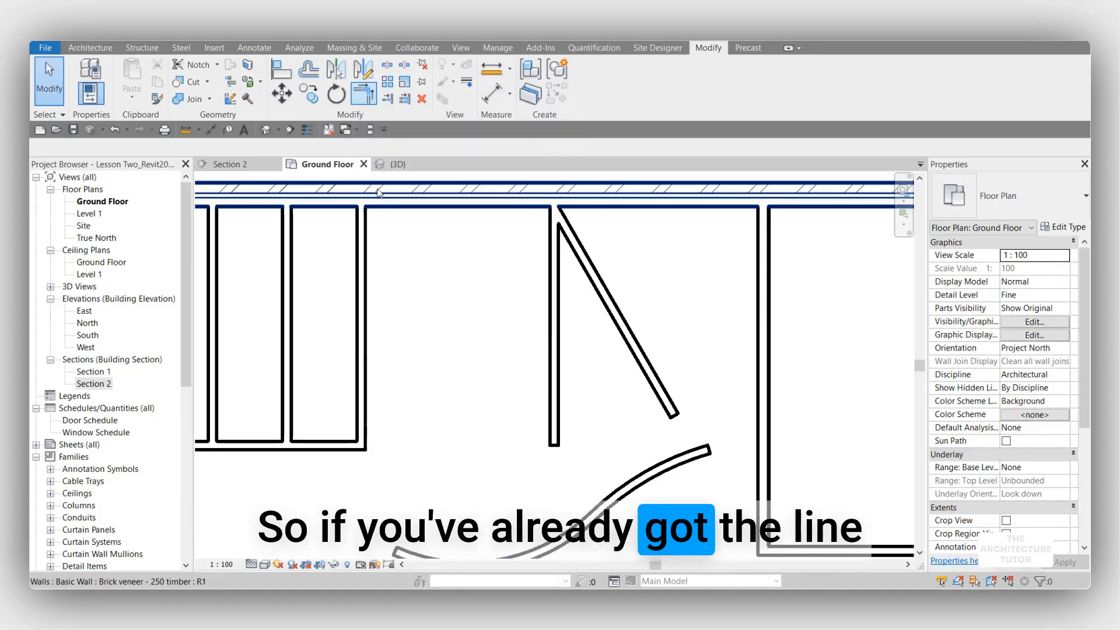
click(413, 269)
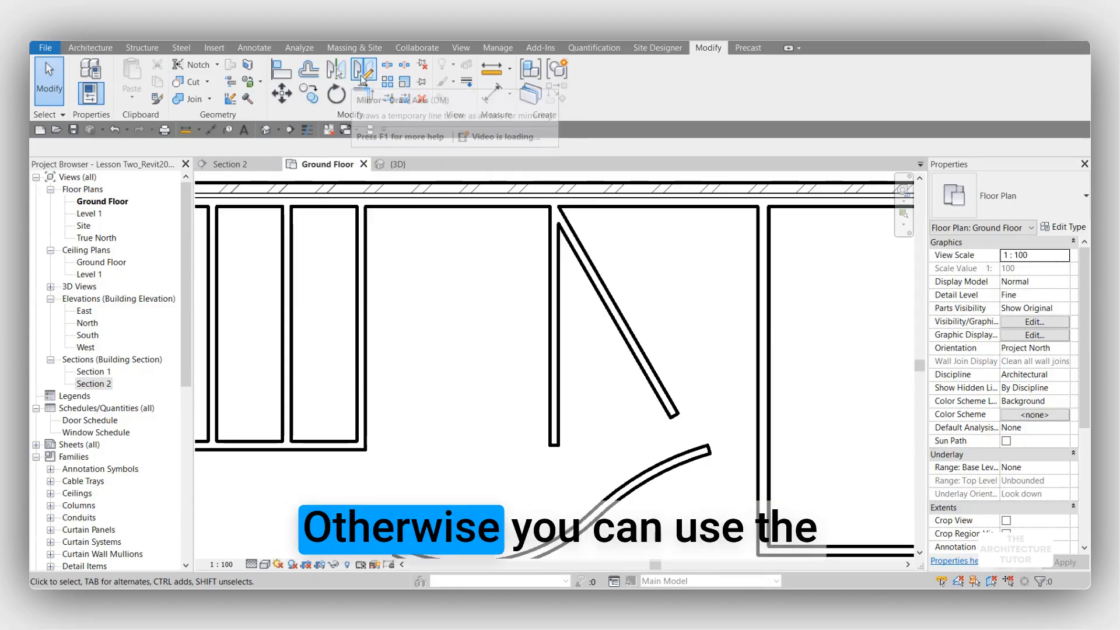
click(602, 291)
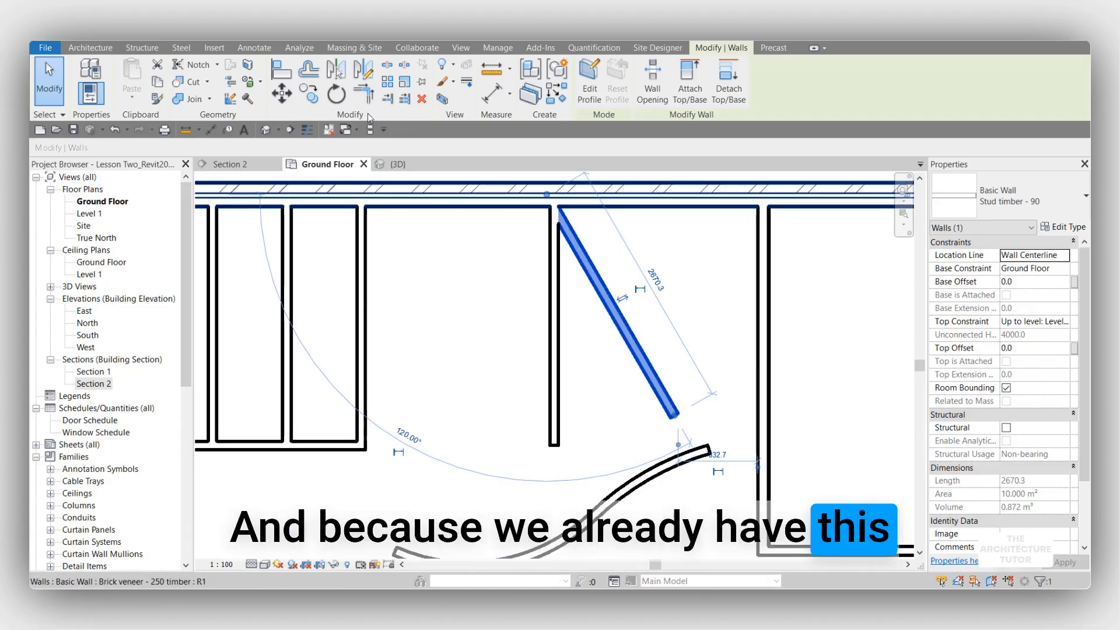
click(341, 72)
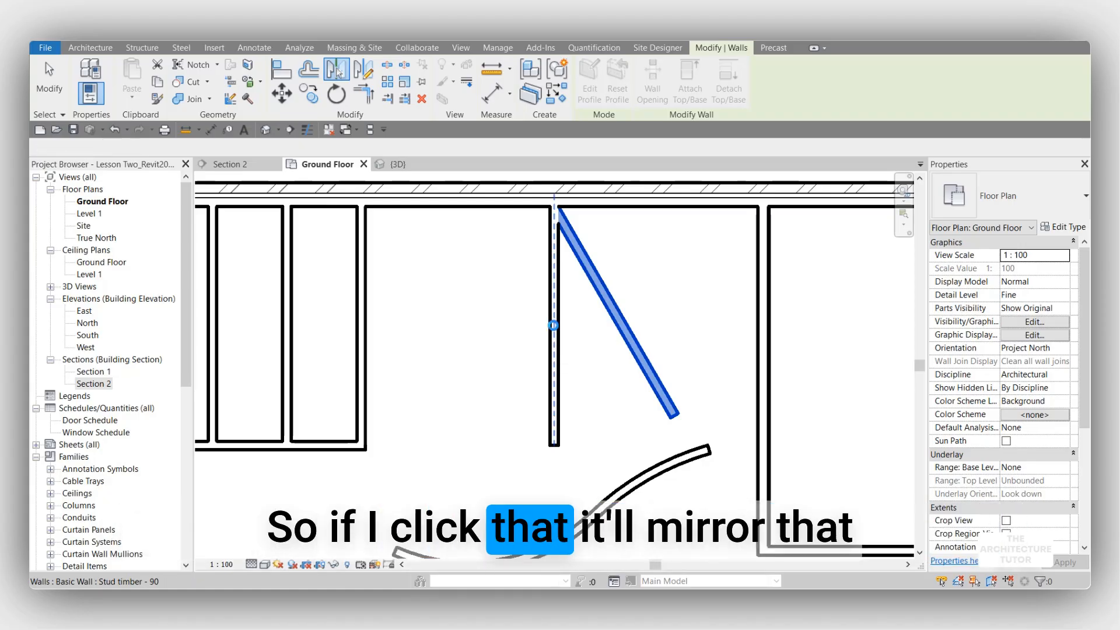
click(554, 329)
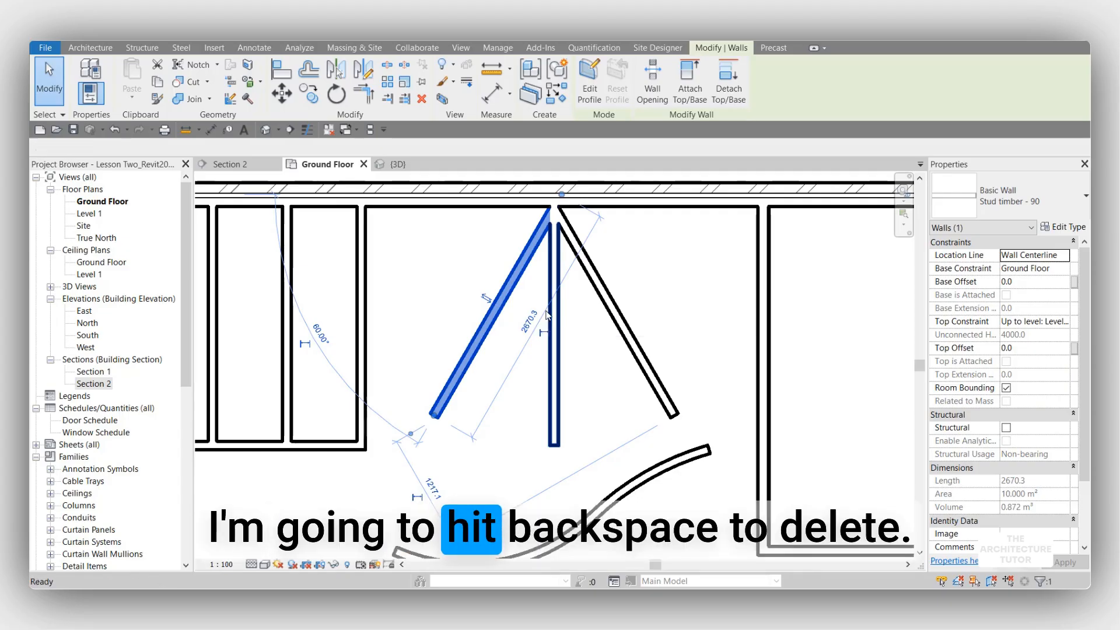
key(BackSpace)
Step: Mirror a copy of the angled wall about a drawn vertical axis through its lower end corner, and deselect it
click(604, 303)
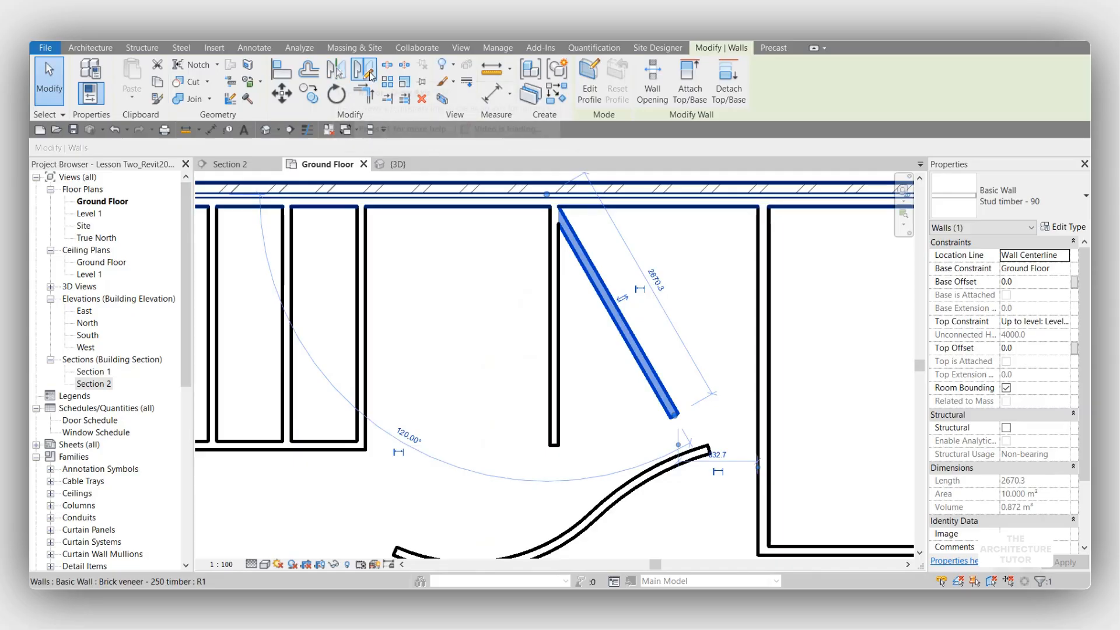
middle_drag(570, 300, 505, 300)
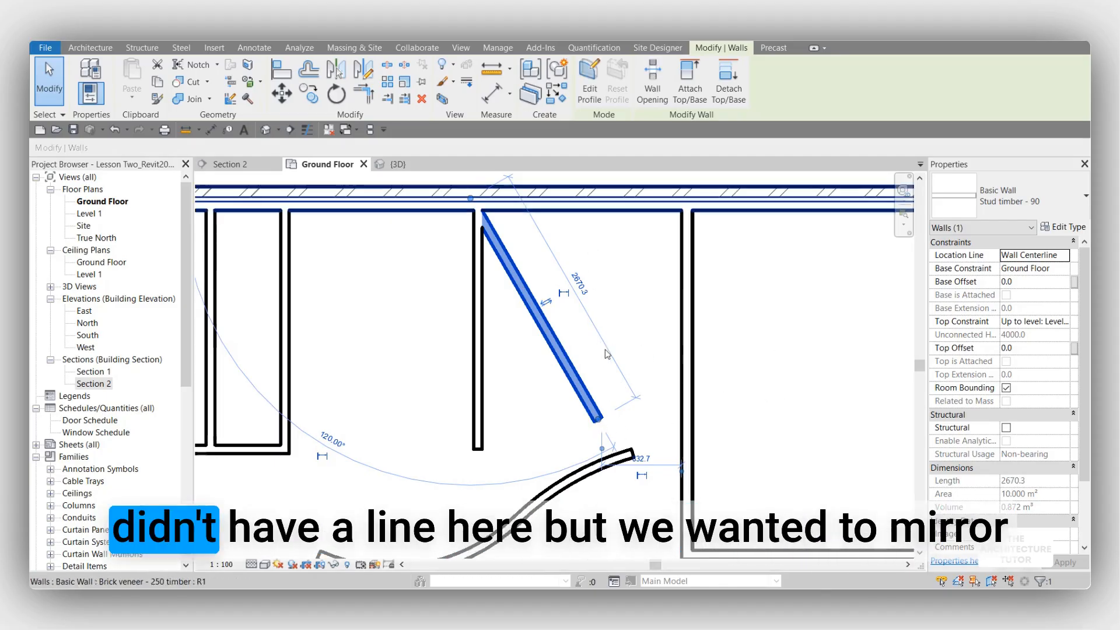
scroll(603, 419, up, 1)
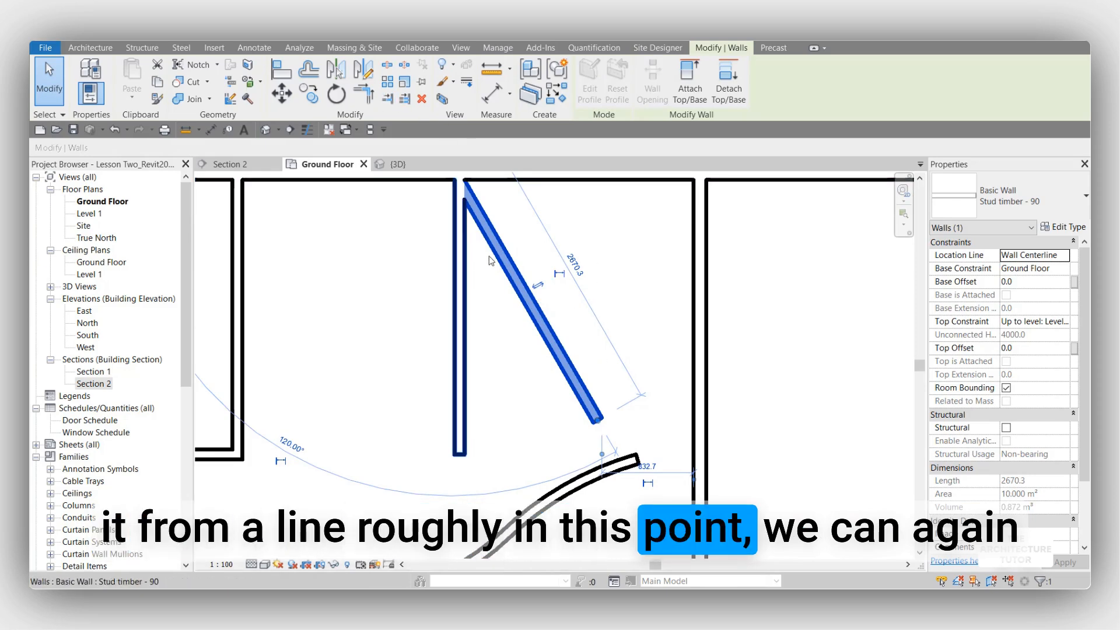
click(370, 71)
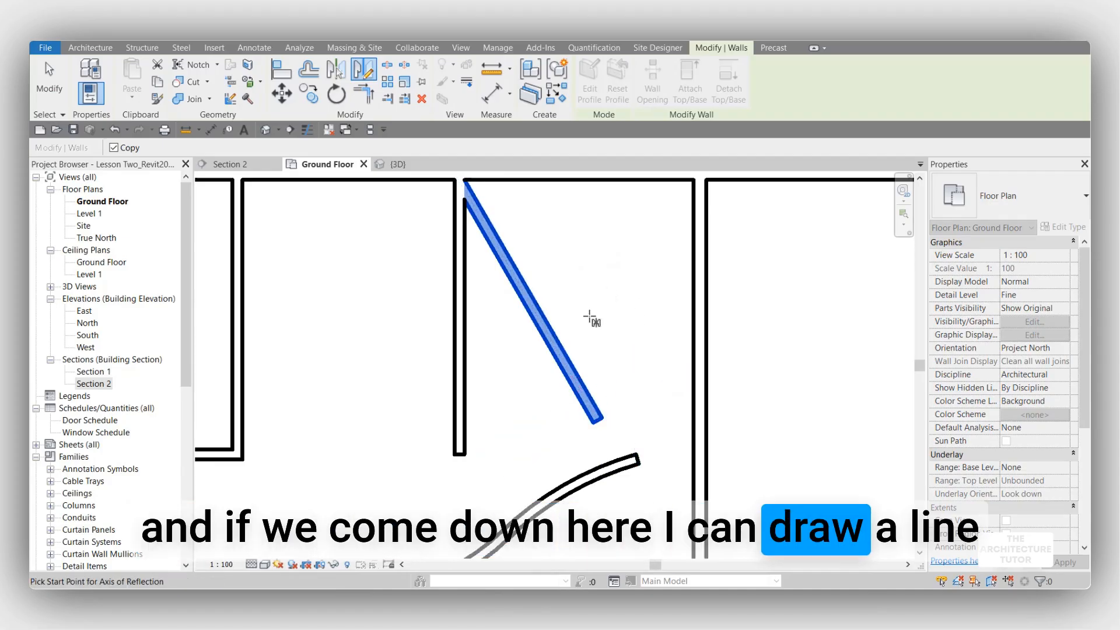
click(601, 417)
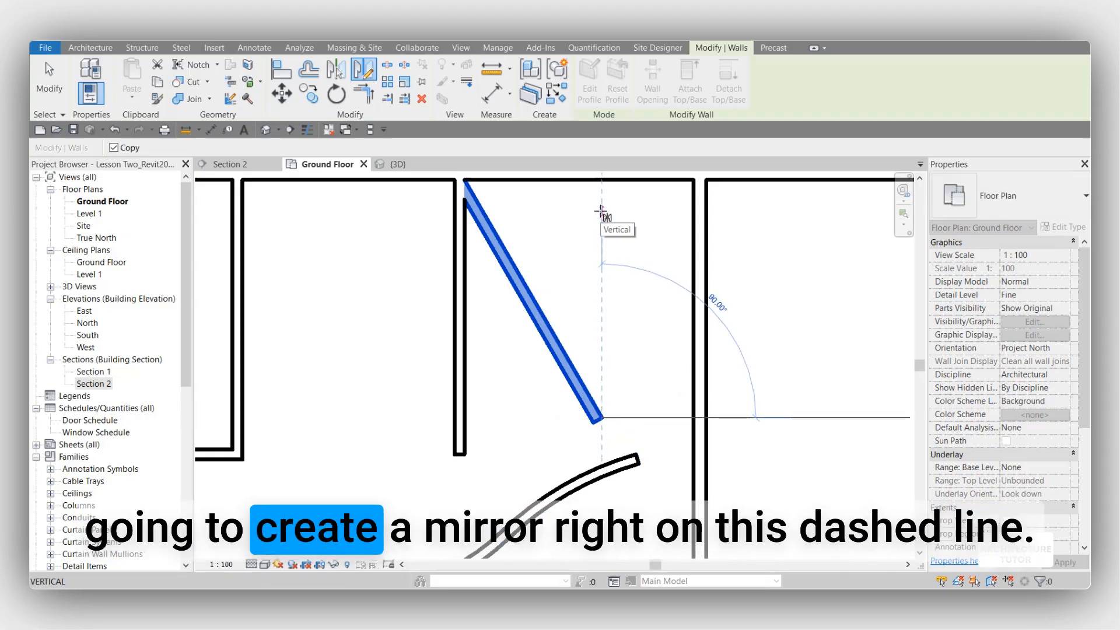
click(601, 211)
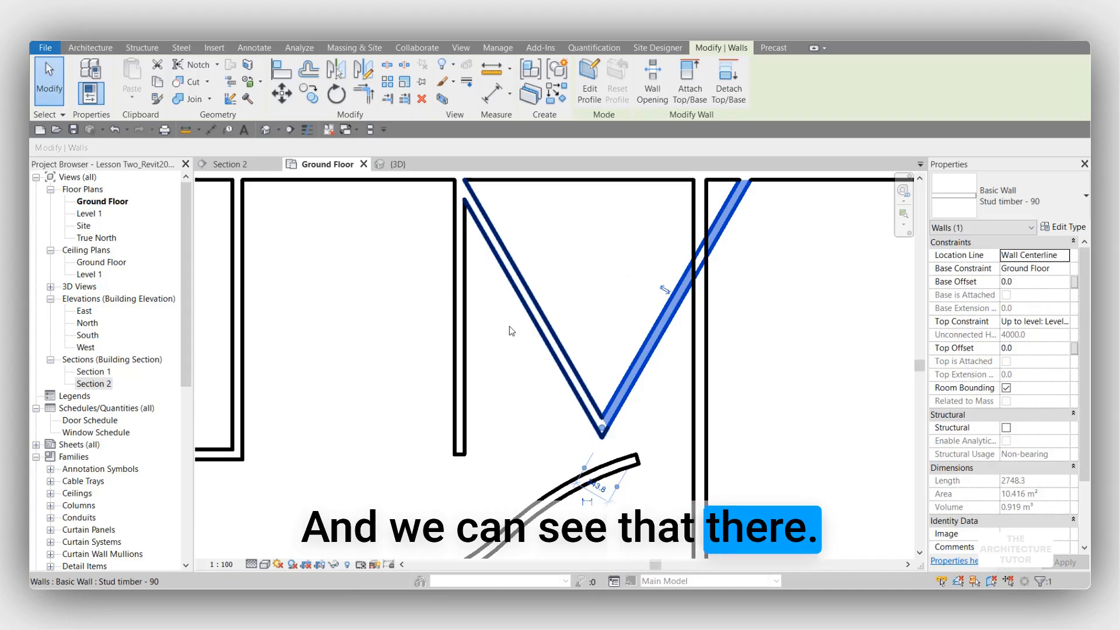
click(573, 427)
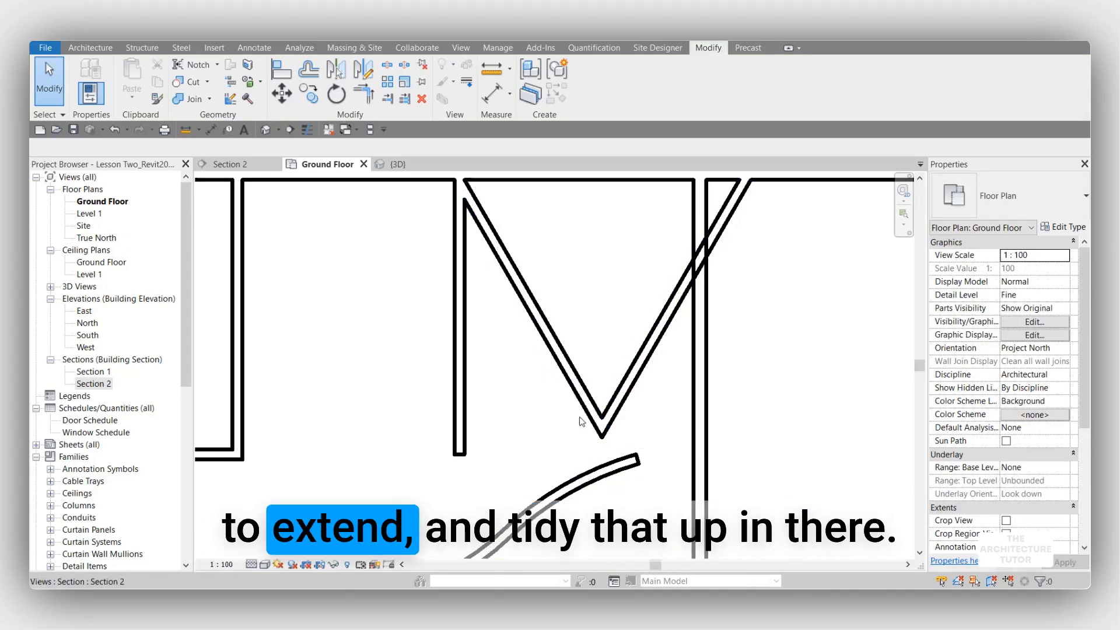
Step: Split the freestanding vertical wall about 1200 mm above its free lower end with the Split Element tool
scroll(589, 406, down, 1)
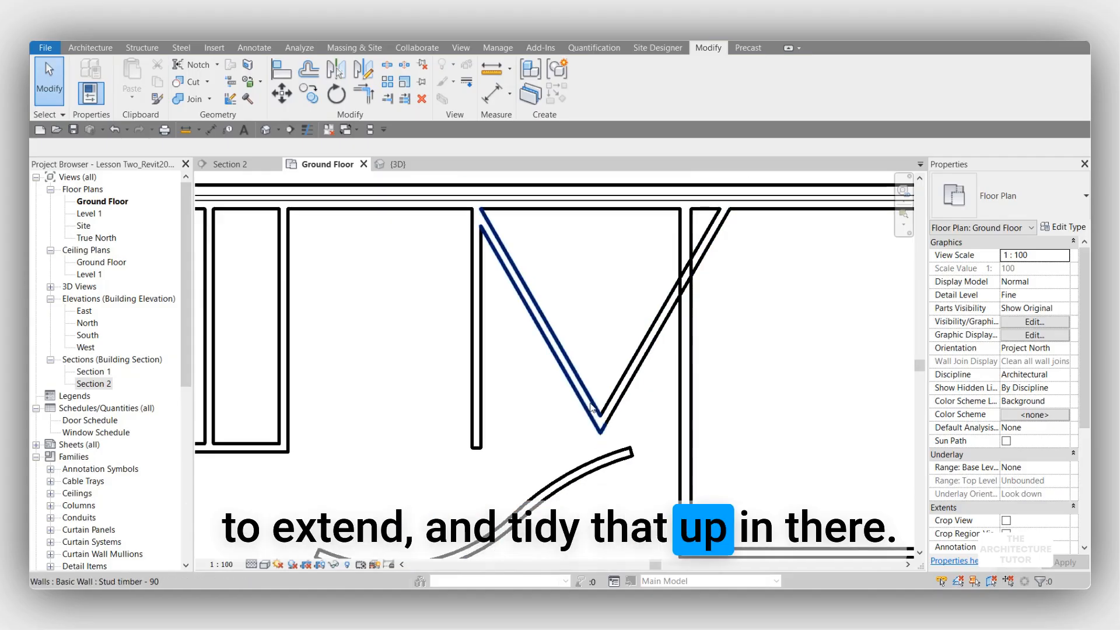
scroll(606, 408, down, 1)
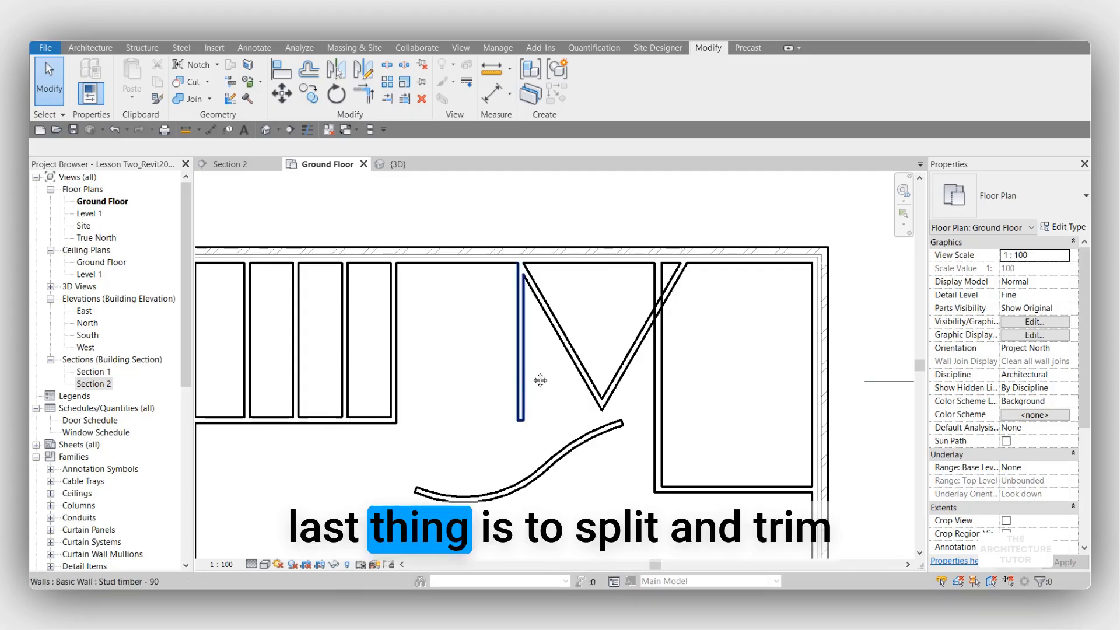
middle_drag(540, 379, 543, 348)
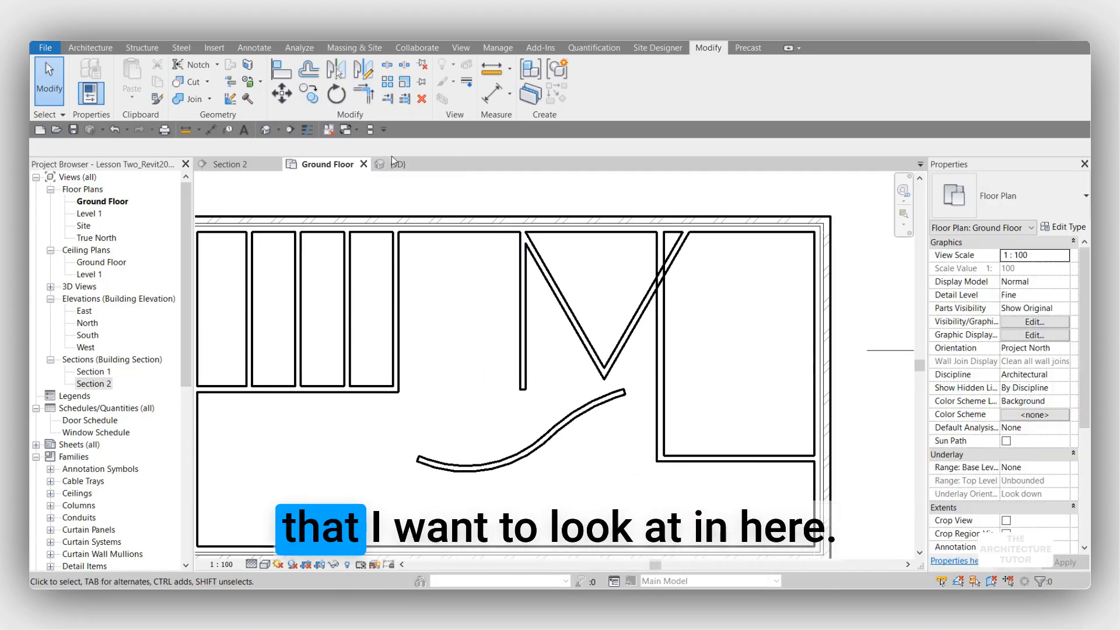
scroll(302, 271, up, 3)
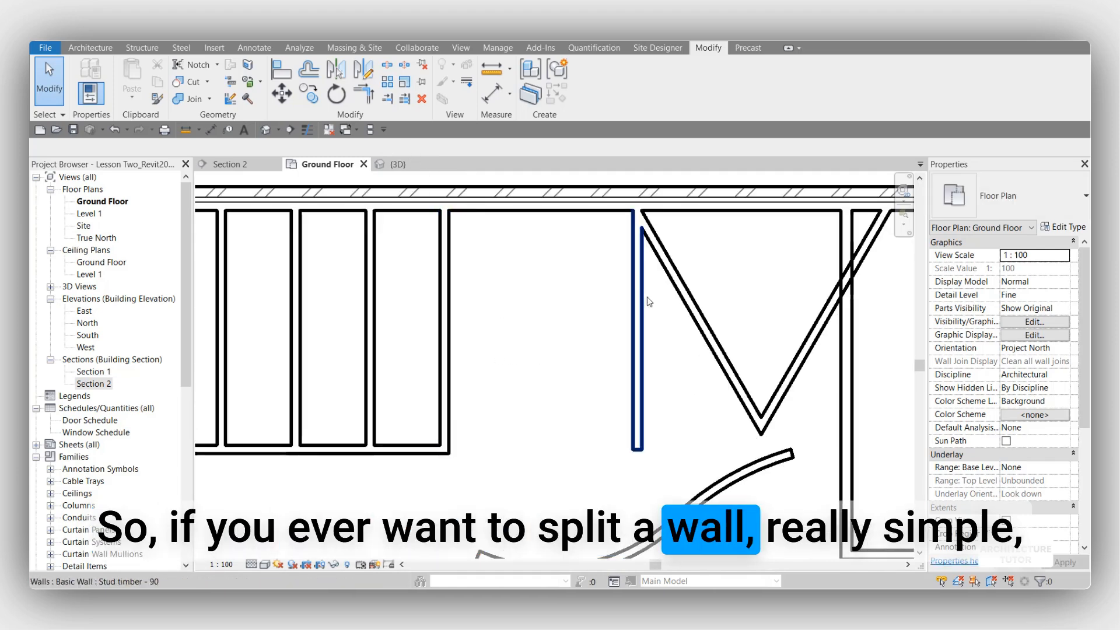
click(387, 66)
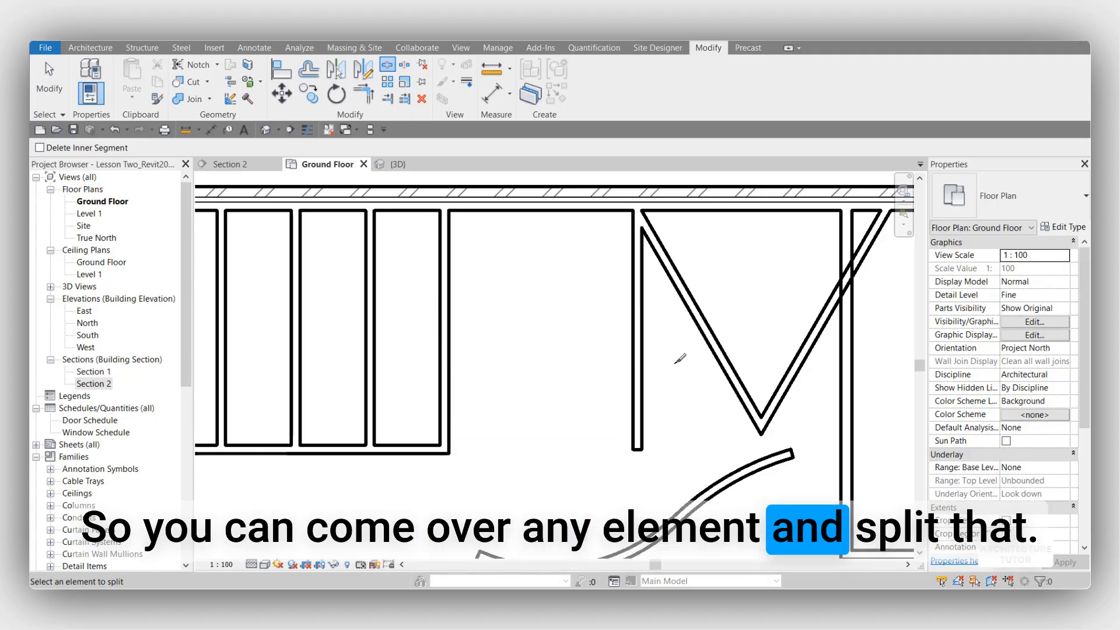
middle_drag(676, 351, 638, 271)
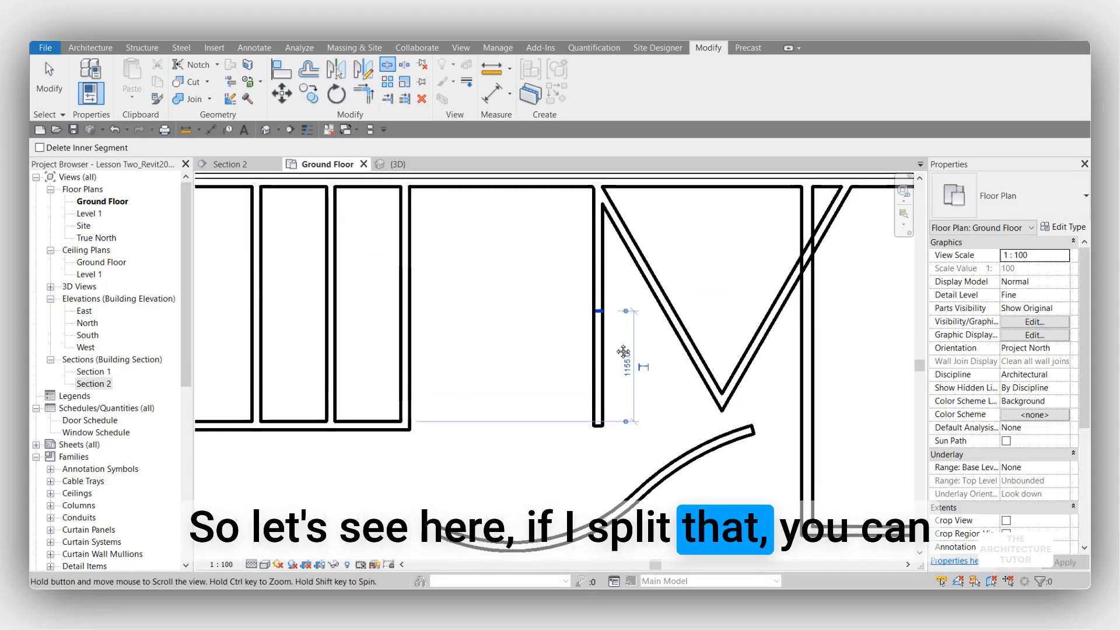
scroll(620, 285, up, 2)
scroll(607, 304, down, 4)
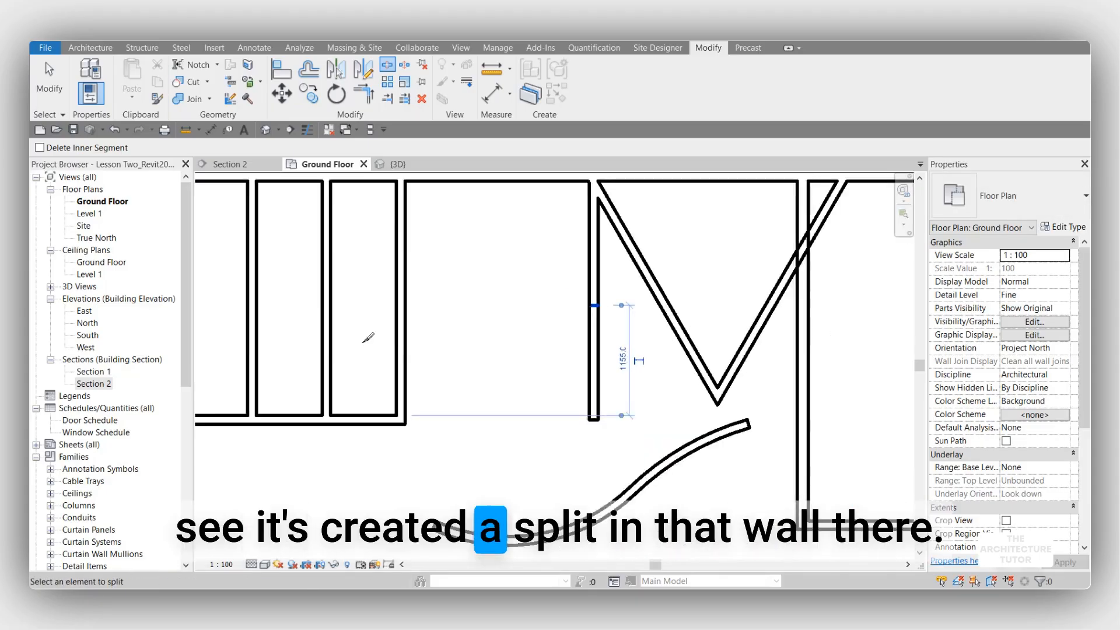
Step: Split the lower horizontal wall of the enclosed corner room about 1677 mm from its inner corner, and end the Split command
scroll(485, 386, down, 3)
middle_drag(485, 386, 260, 359)
scroll(637, 448, up, 4)
scroll(660, 453, up, 1)
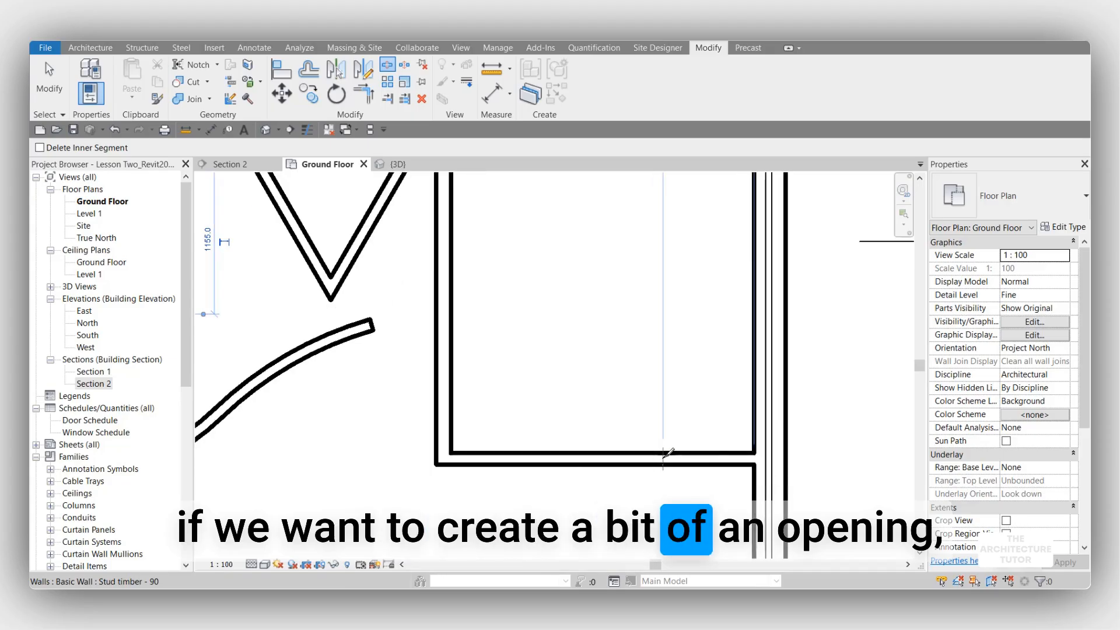
click(663, 456)
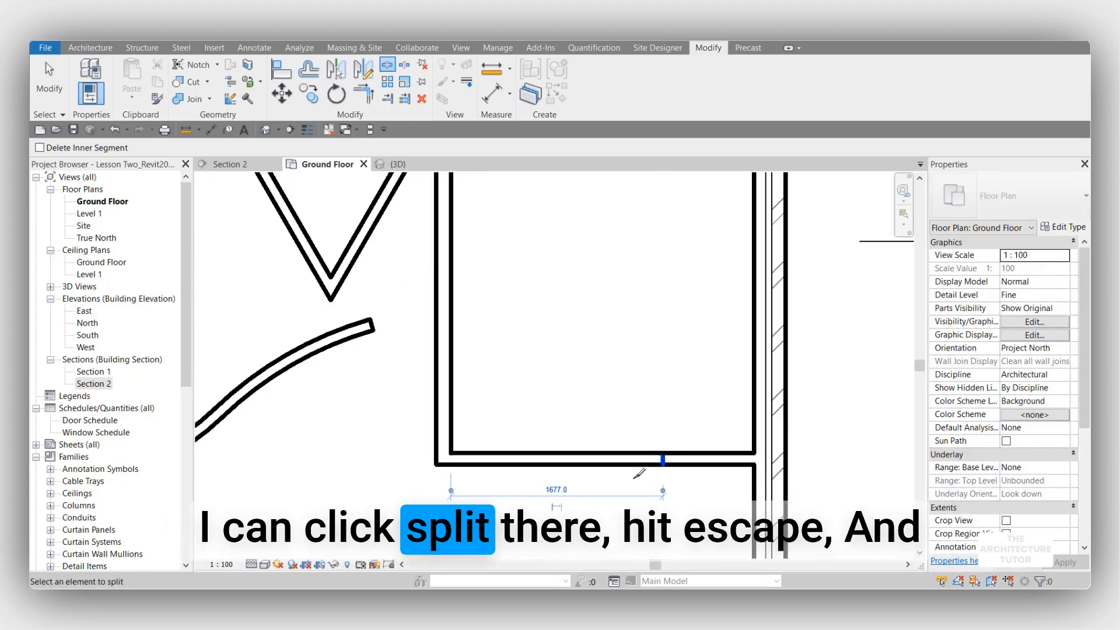
key(Escape)
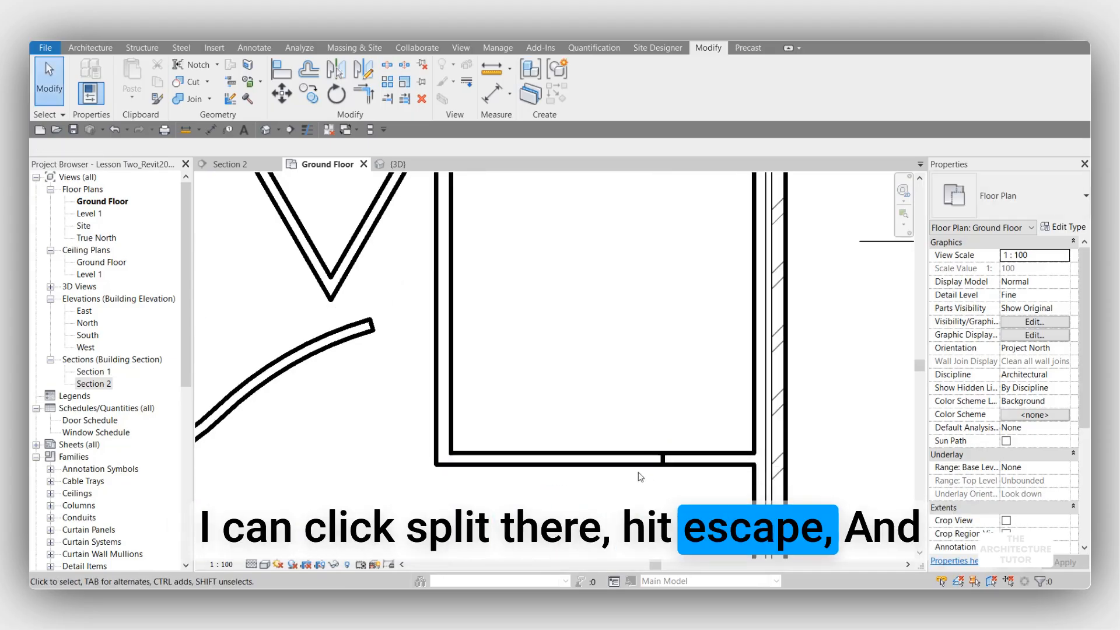
Step: Pull the longer wall segment's end back from the split point to form an opening in the corner room's lower wall
click(654, 461)
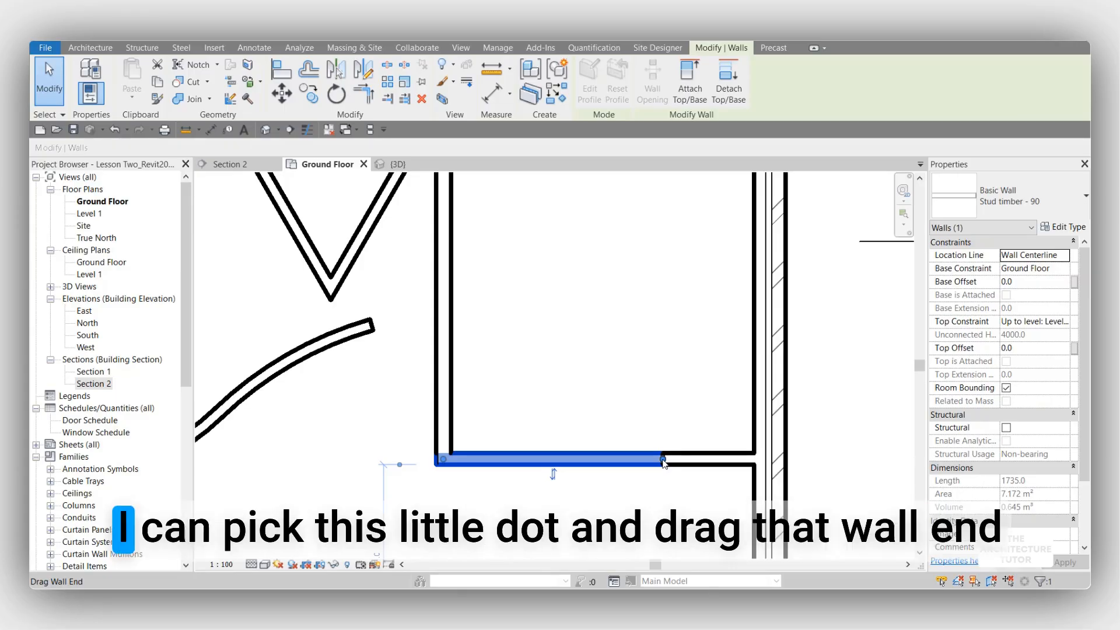
drag(664, 460, 561, 482)
click(603, 484)
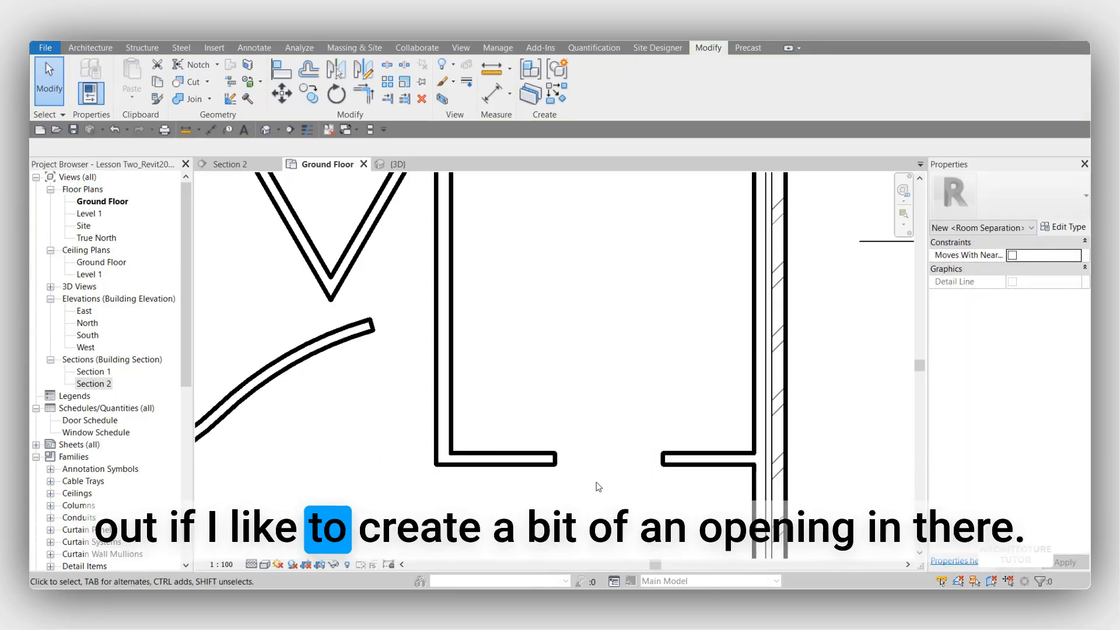
Step: Extend the lower segment of the split freestanding wall into its upper segment to rejoin them, and deselect it
scroll(619, 433, down, 1)
middle_drag(613, 472, 719, 506)
click(424, 286)
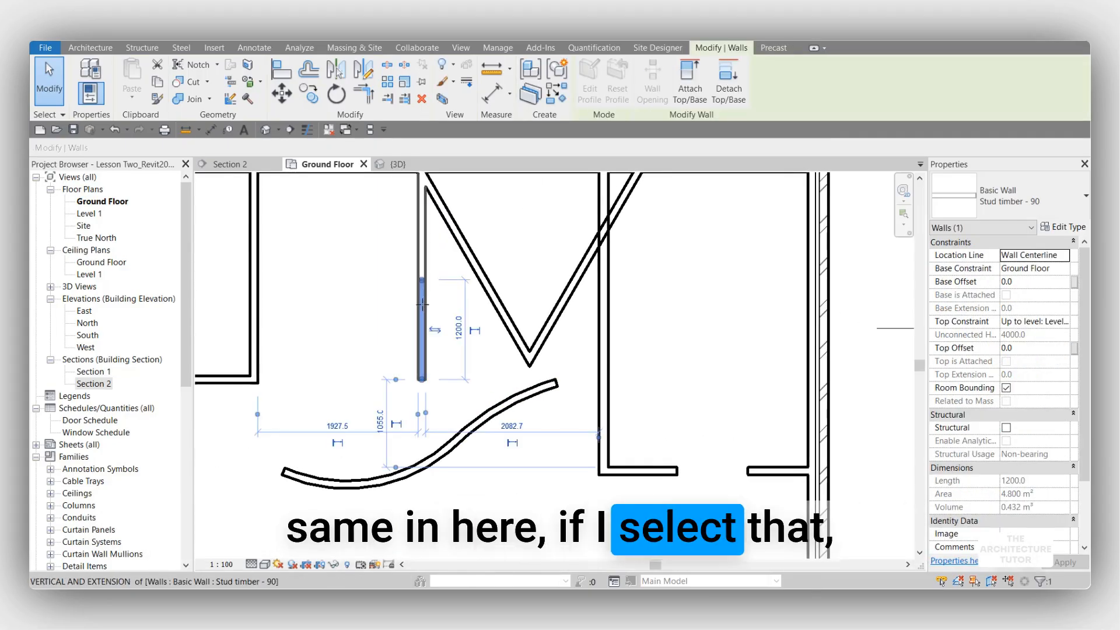
mouse_move(423, 281)
mouse_down()
mouse_move(428, 329)
mouse_move(424, 273)
mouse_up()
key(Escape)
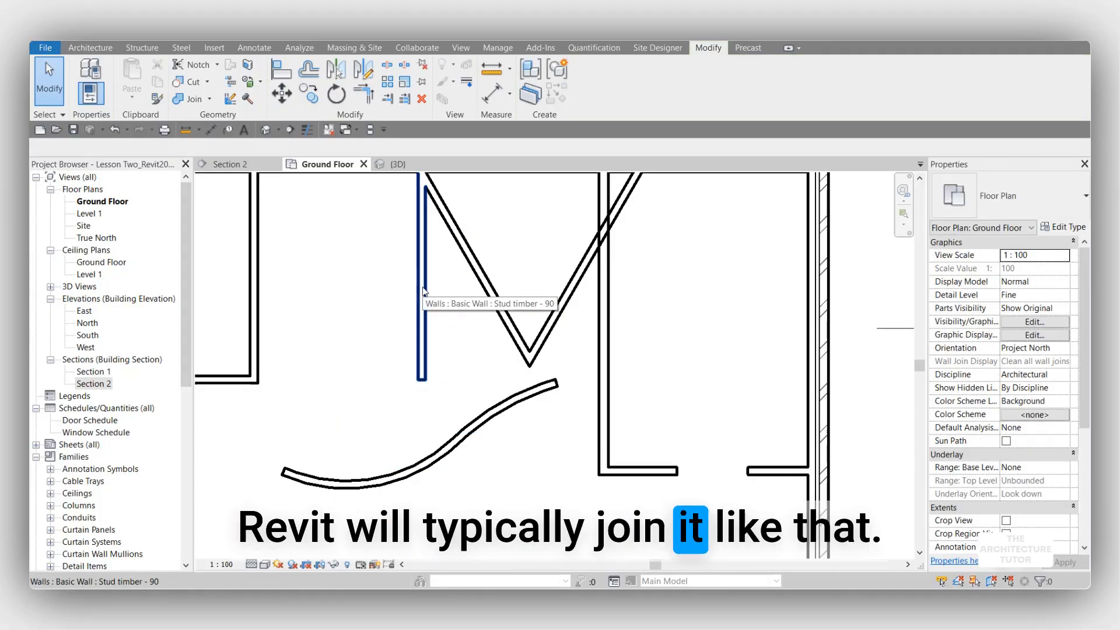
Step: Undo the rejoining of the freestanding vertical wall and set the gap between its two segments to 900 mm
click(422, 291)
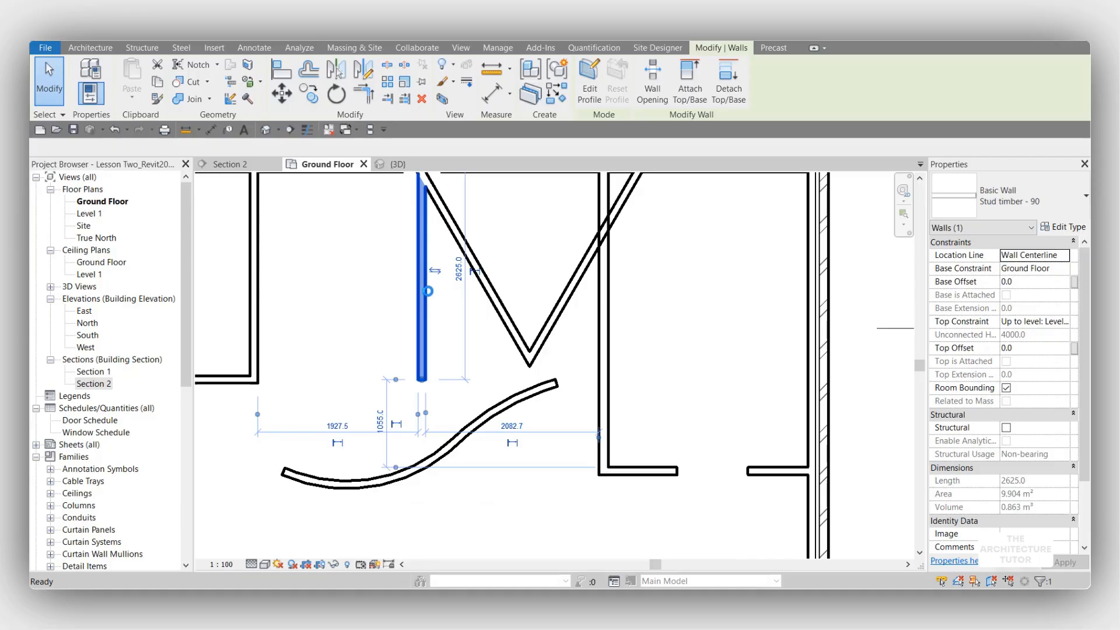
key(ctrl+z)
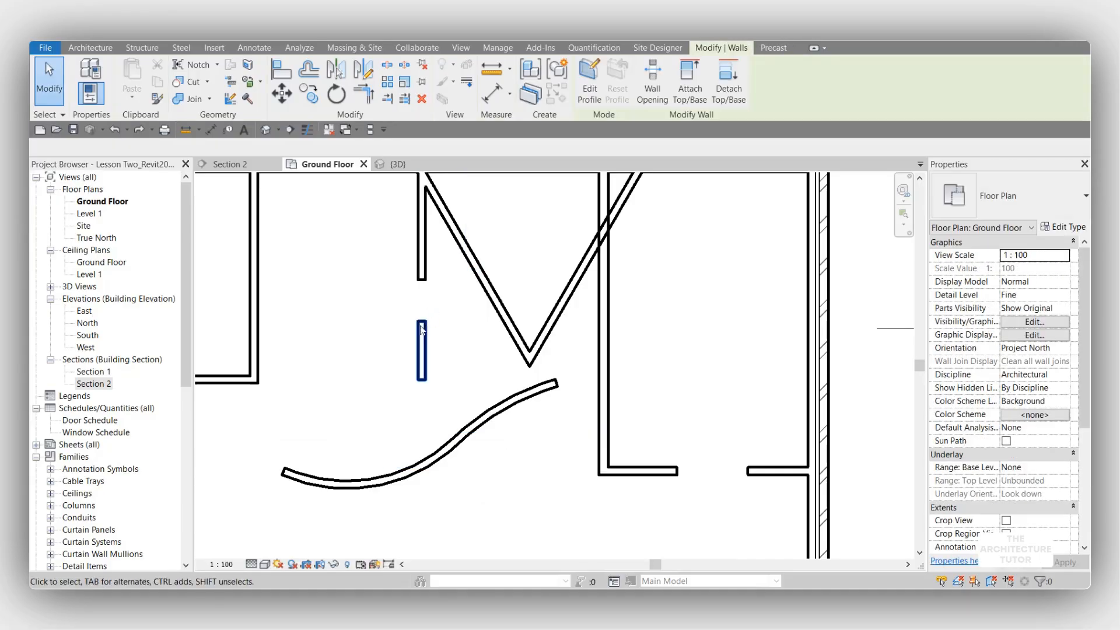
click(422, 329)
scroll(426, 326, up, 2)
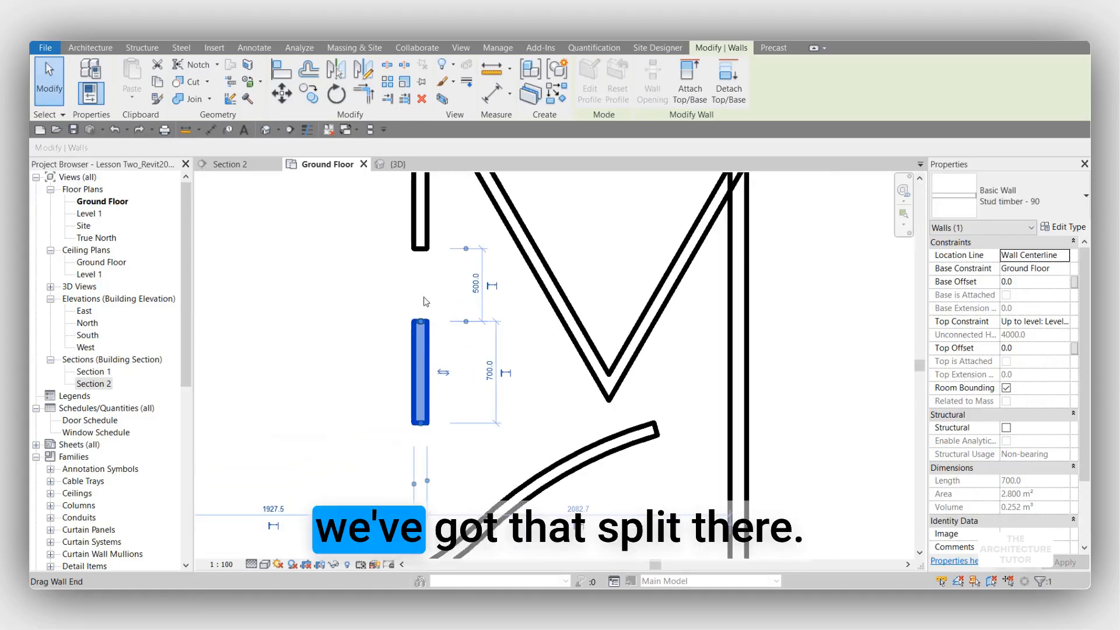
middle_drag(427, 356, 456, 342)
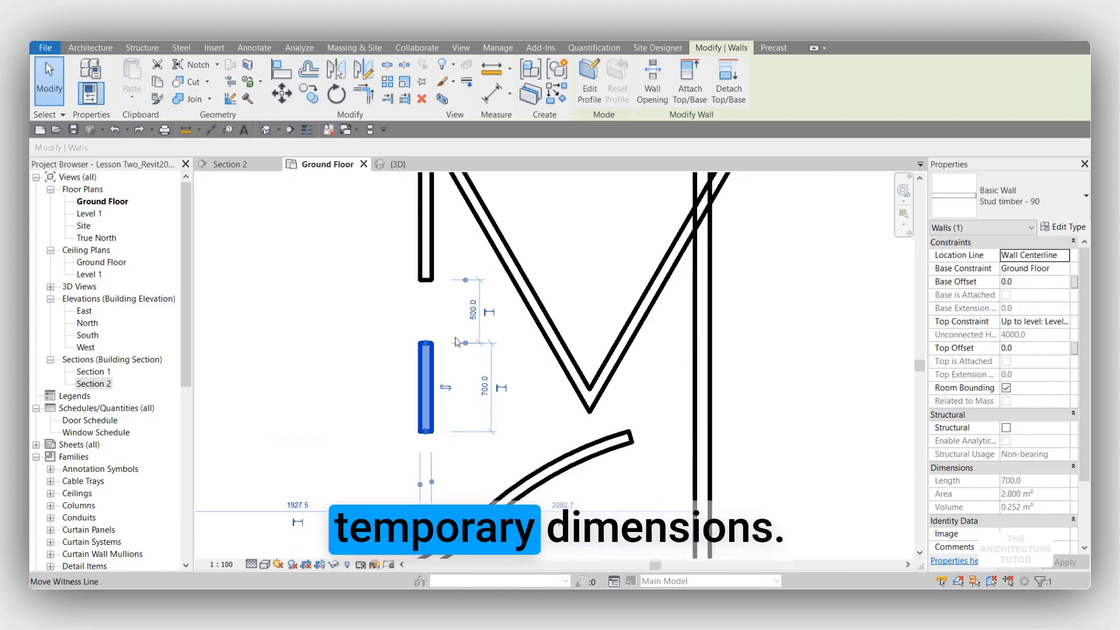
click(474, 310)
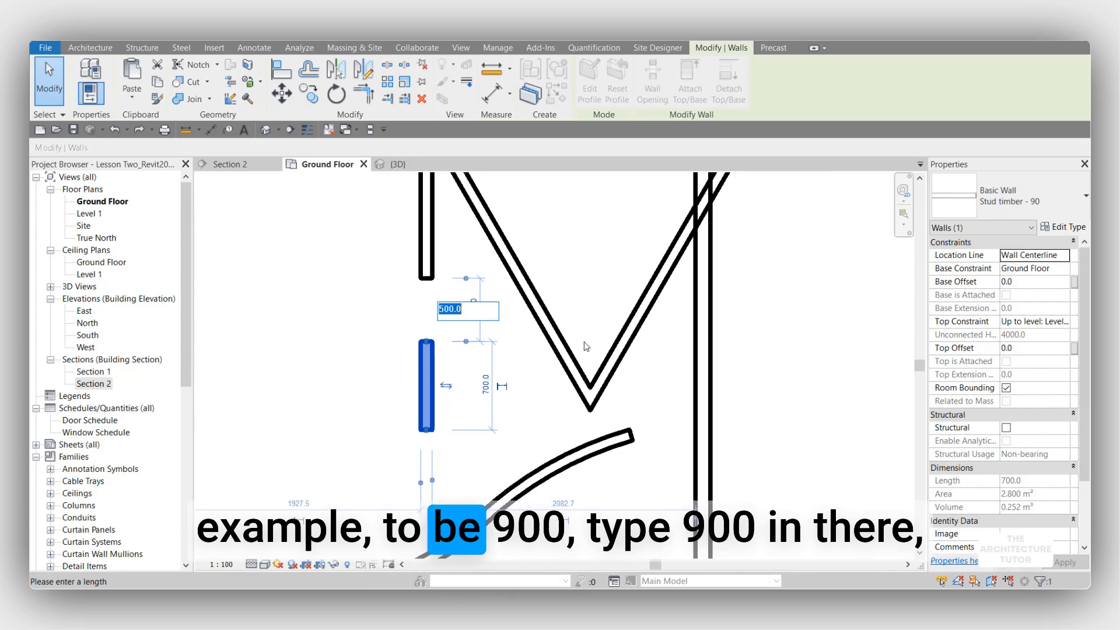
text(900)
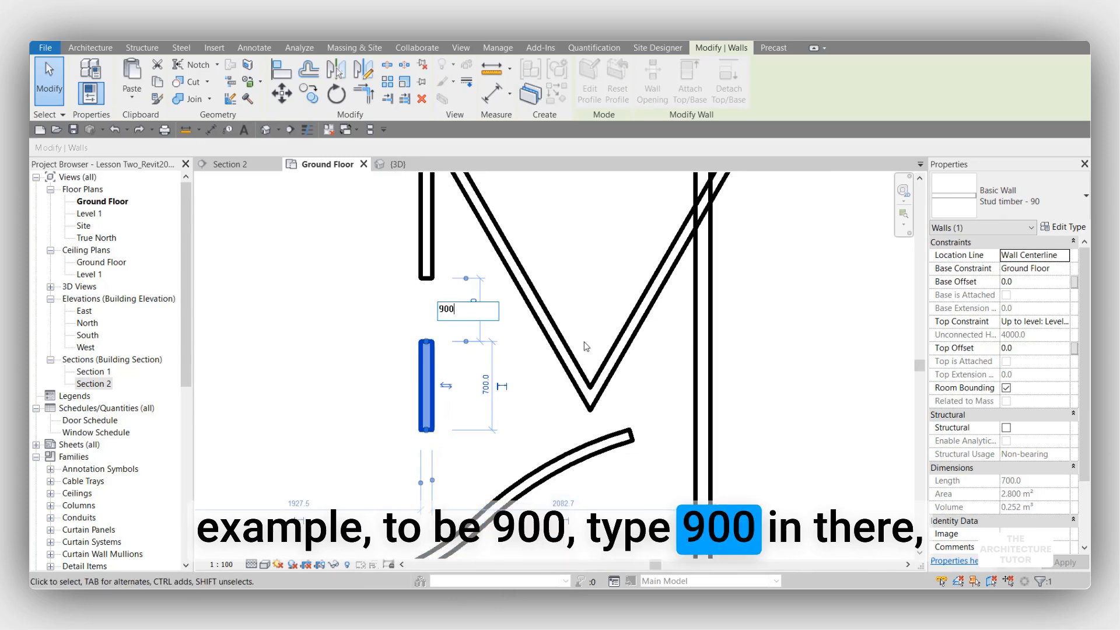
key(Return)
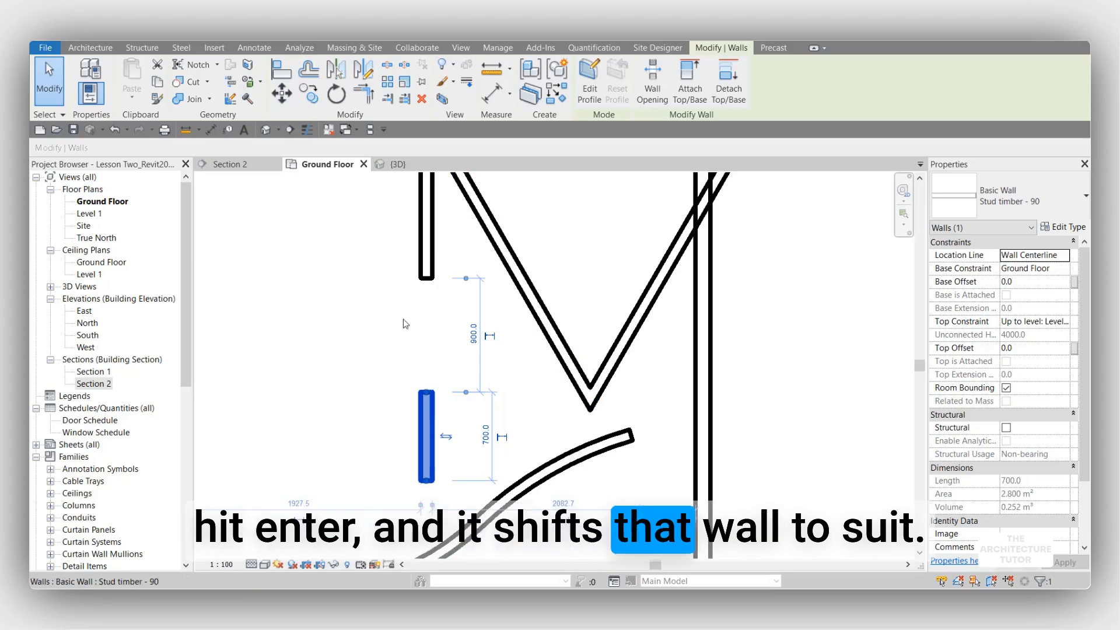
click(395, 350)
Step: Stretch the upper end of the freestanding wall's lower segment upward until the segment is about 1200 mm long
scroll(394, 350, down, 3)
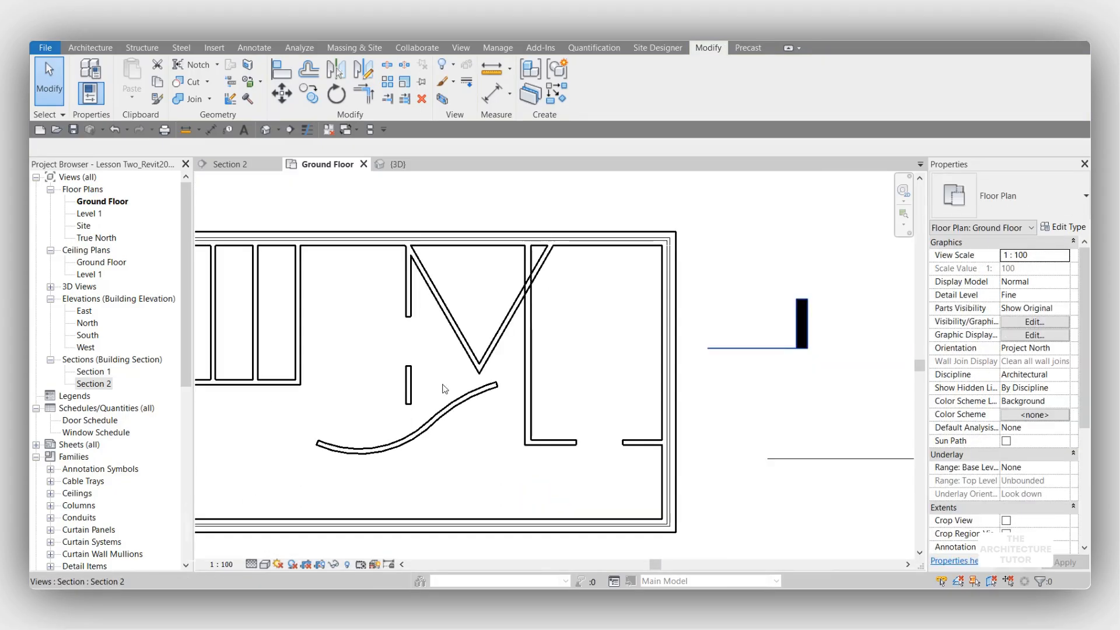
middle_drag(453, 399, 488, 354)
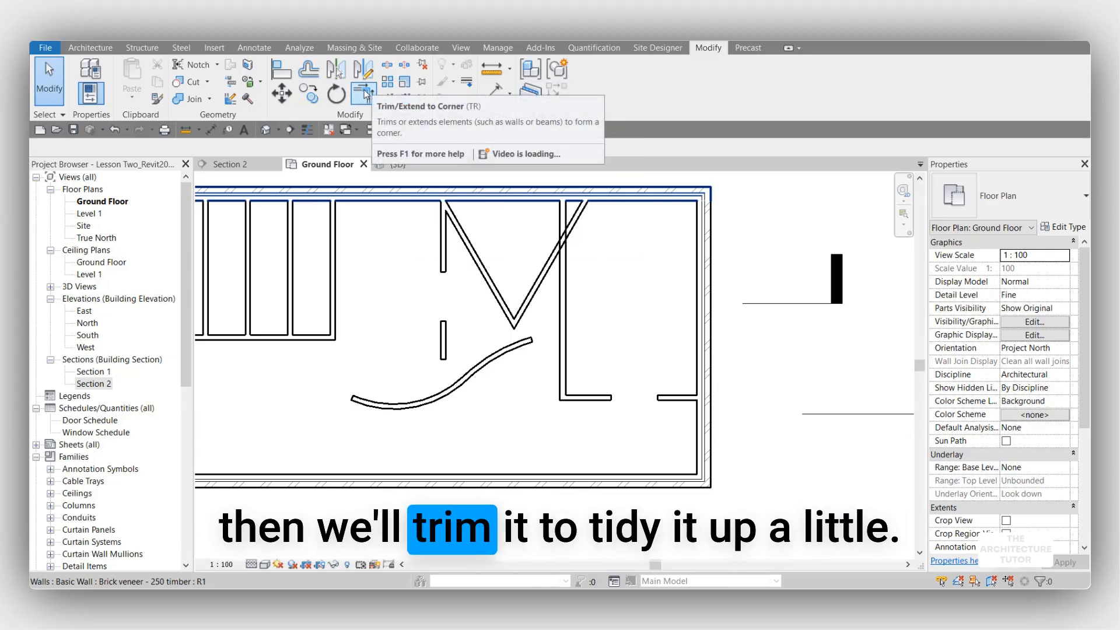
scroll(444, 318, up, 3)
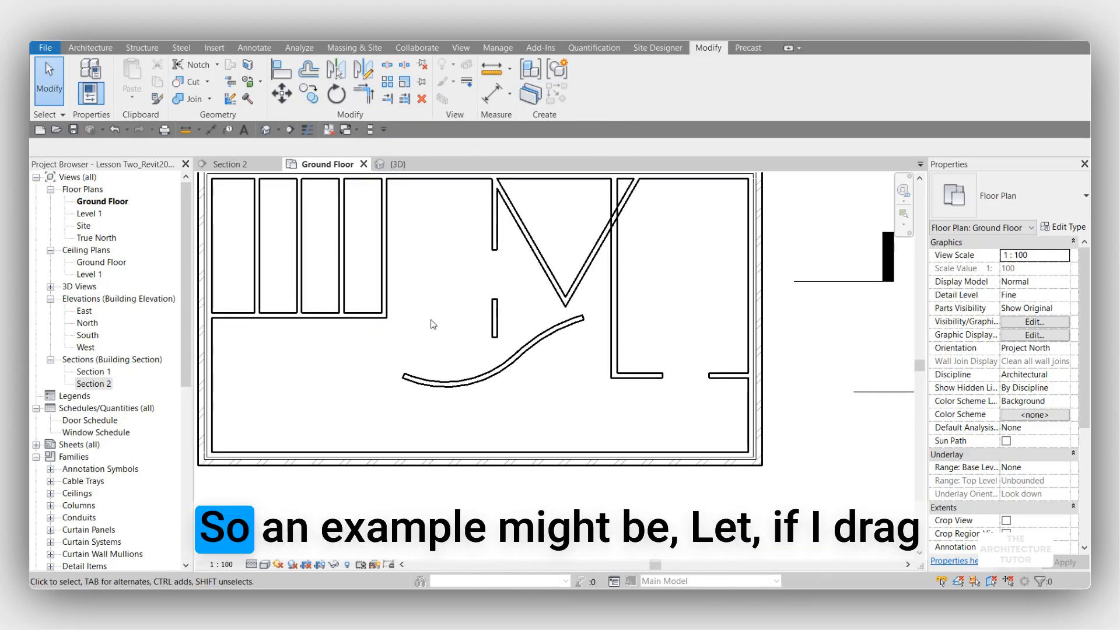
middle_drag(439, 327, 482, 354)
click(563, 333)
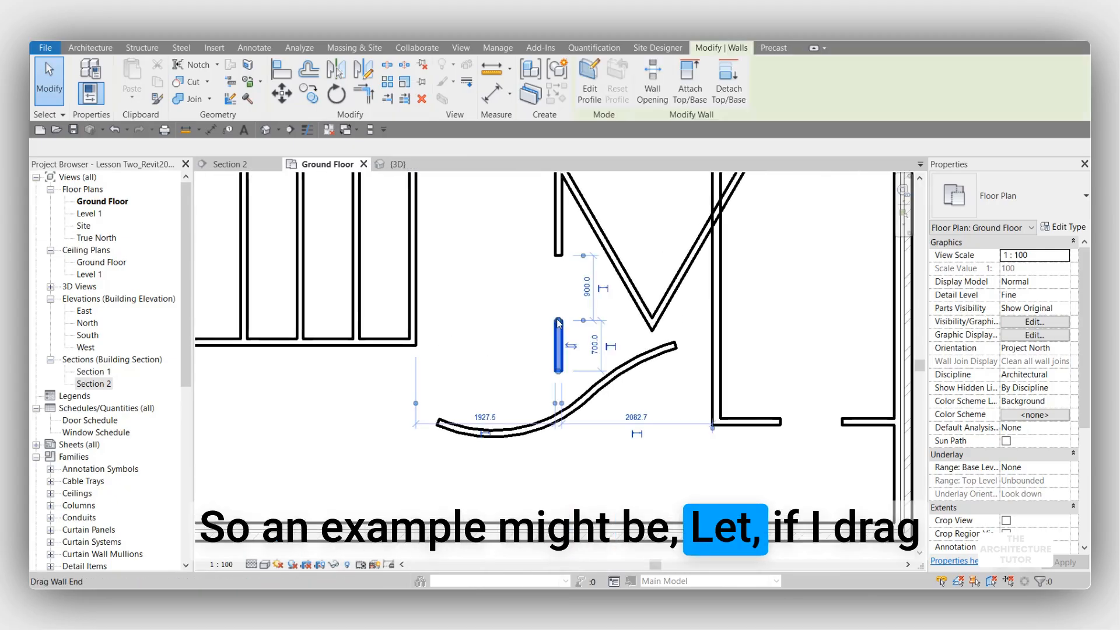
drag(558, 292, 558, 283)
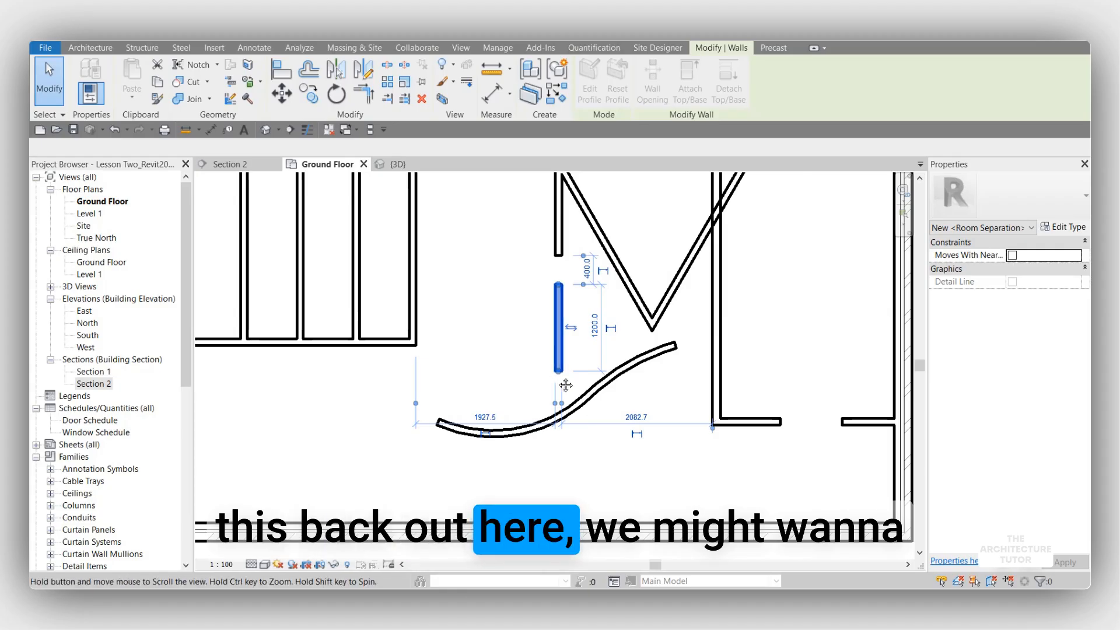
middle_drag(565, 385, 607, 443)
scroll(607, 443, up, 1)
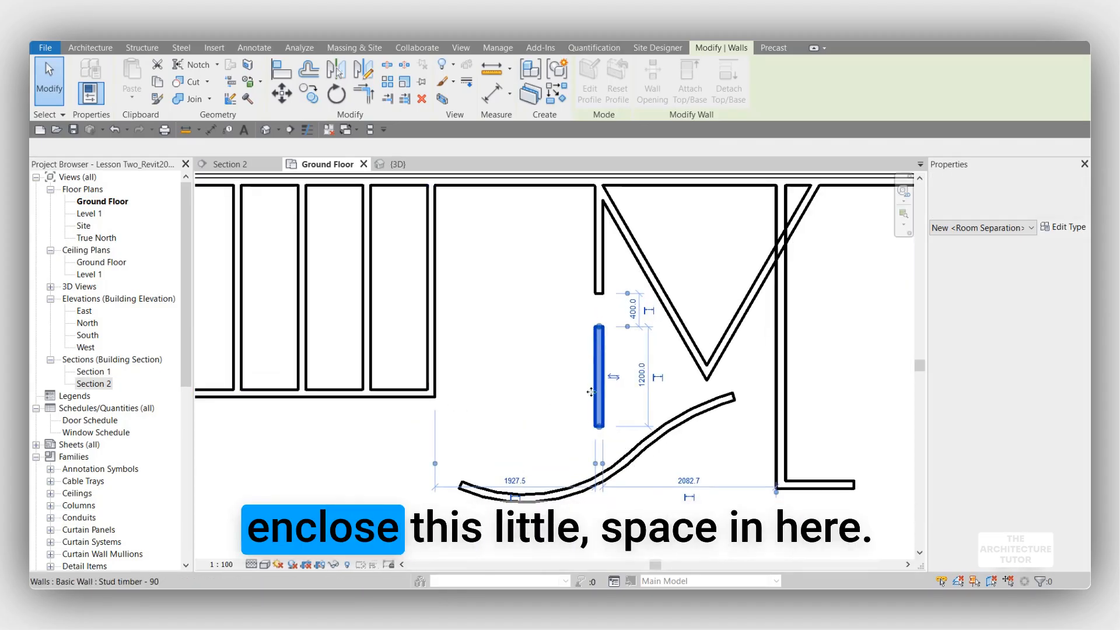
Step: Extend the horizontal wall below the small rooms to the freestanding lower segment, and pull that segment's lower end back to meet it
click(417, 397)
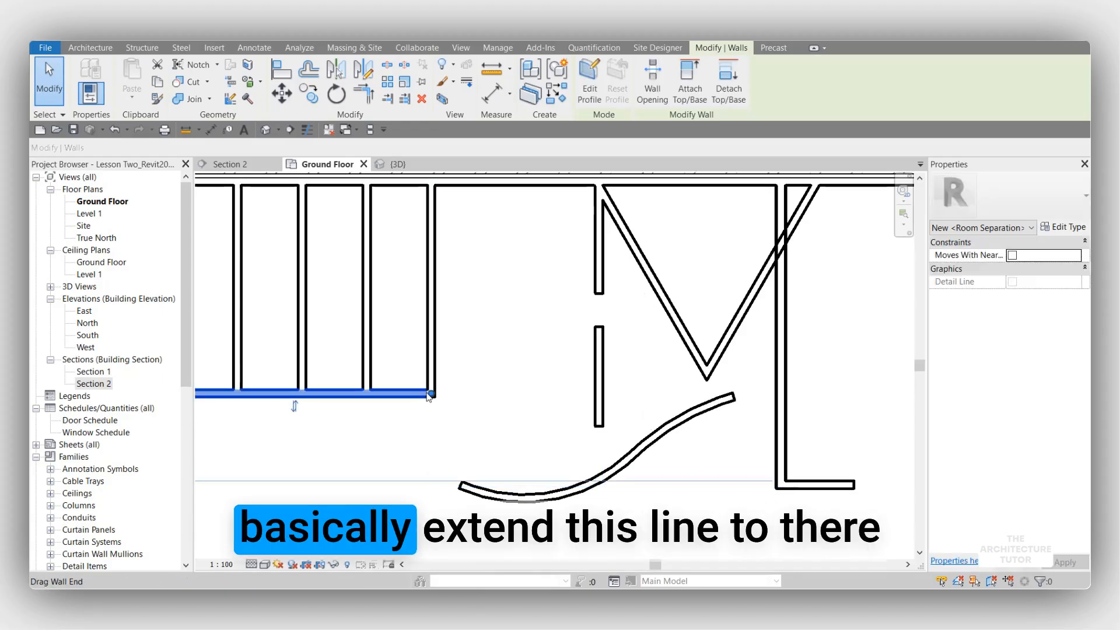
drag(595, 398, 598, 394)
click(599, 392)
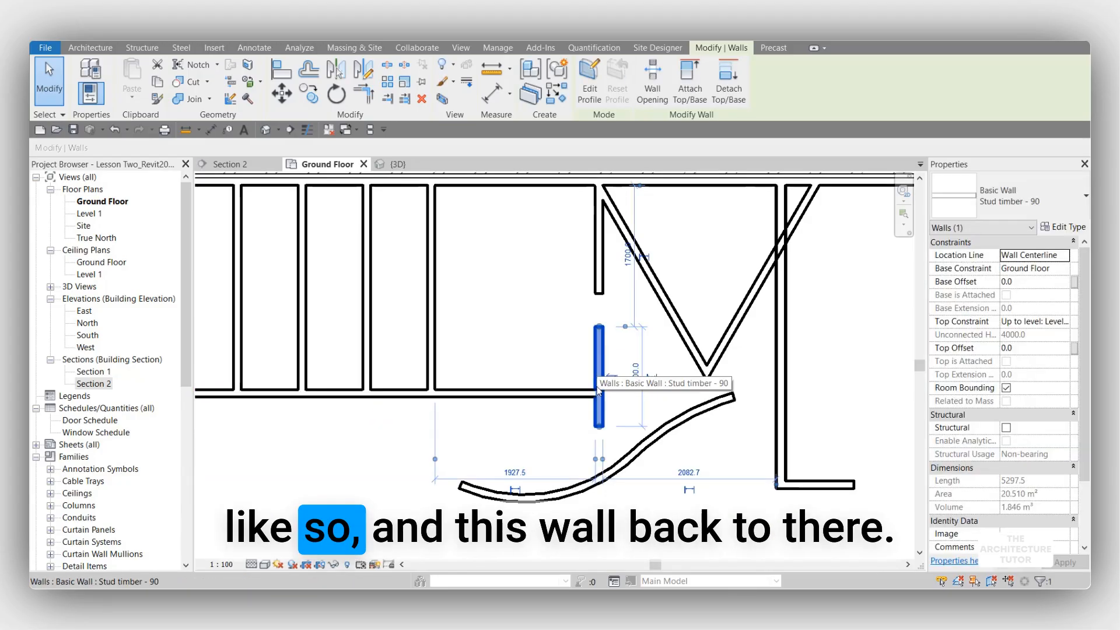
drag(598, 391, 599, 394)
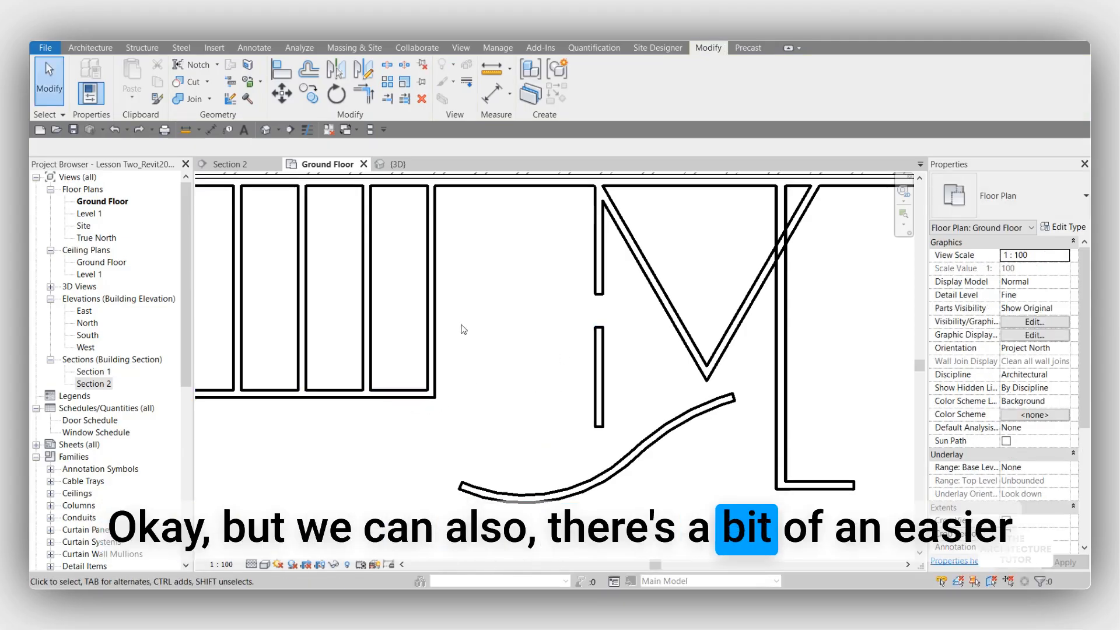
Step: Try Trim/Extend to Corner on the horizontal wall and the freestanding lower segment, keeping its upper and then its lower part, undoing each attempt
click(364, 93)
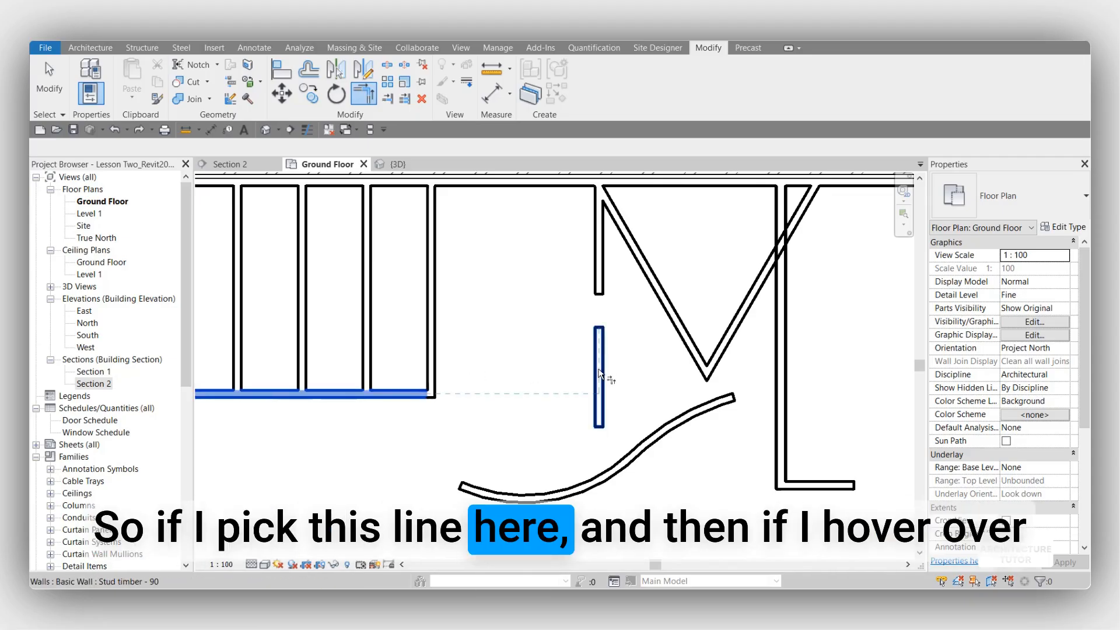
scroll(600, 373, up, 2)
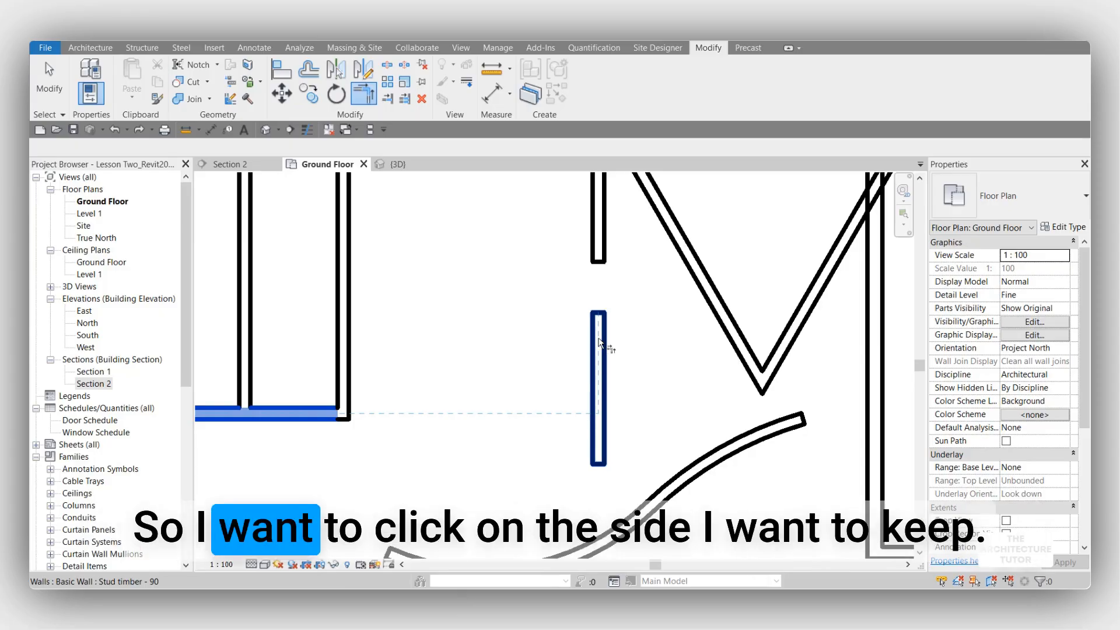
click(598, 361)
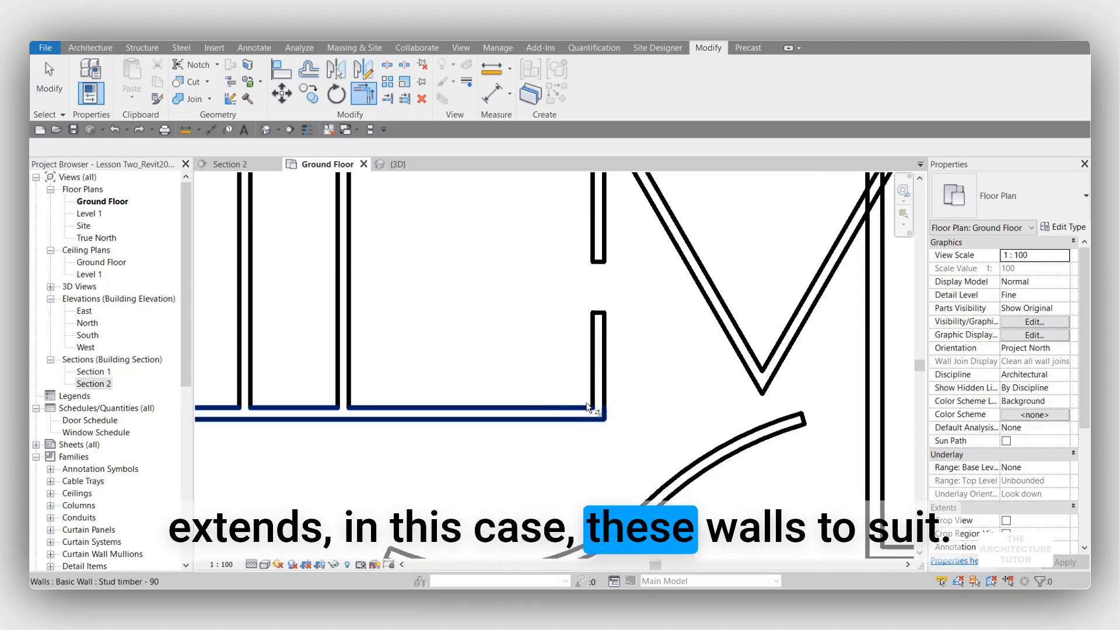
key(ctrl+z)
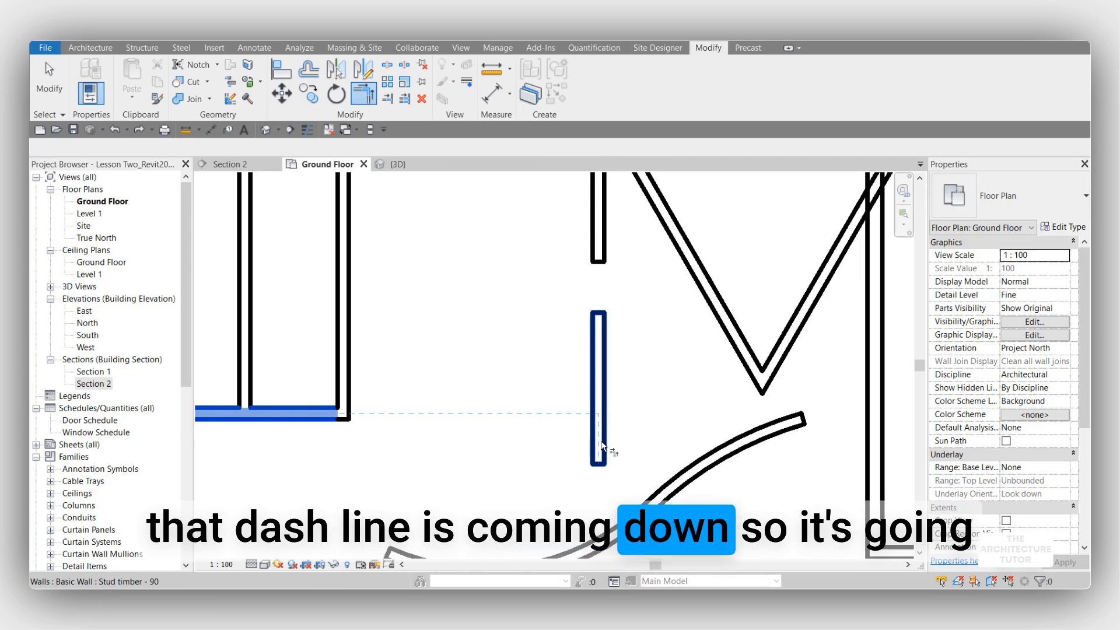
click(600, 444)
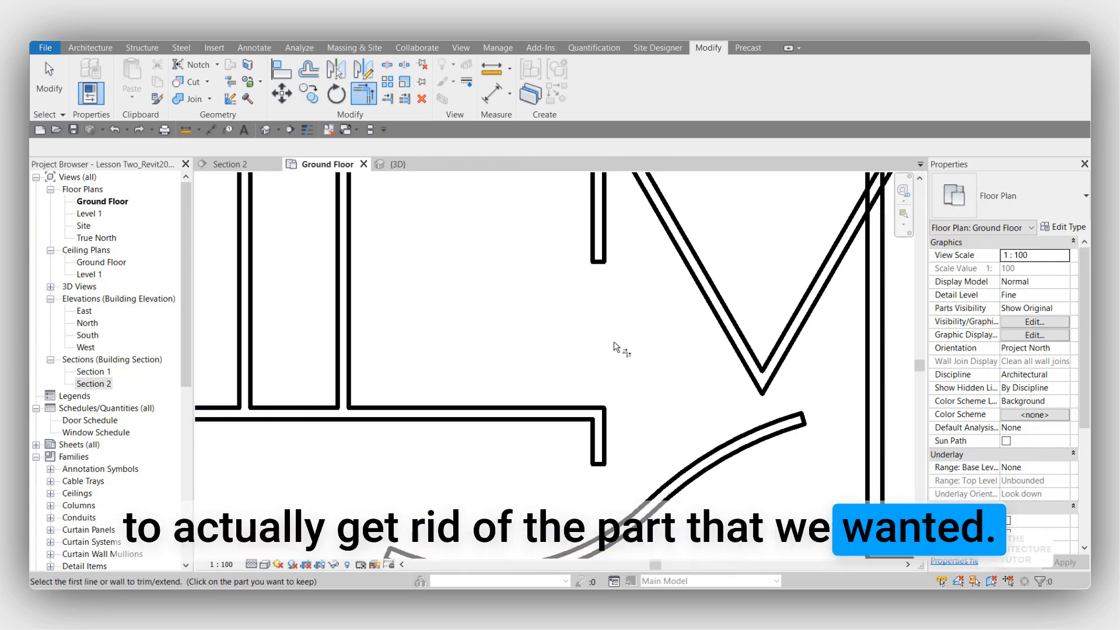
key(ctrl+z)
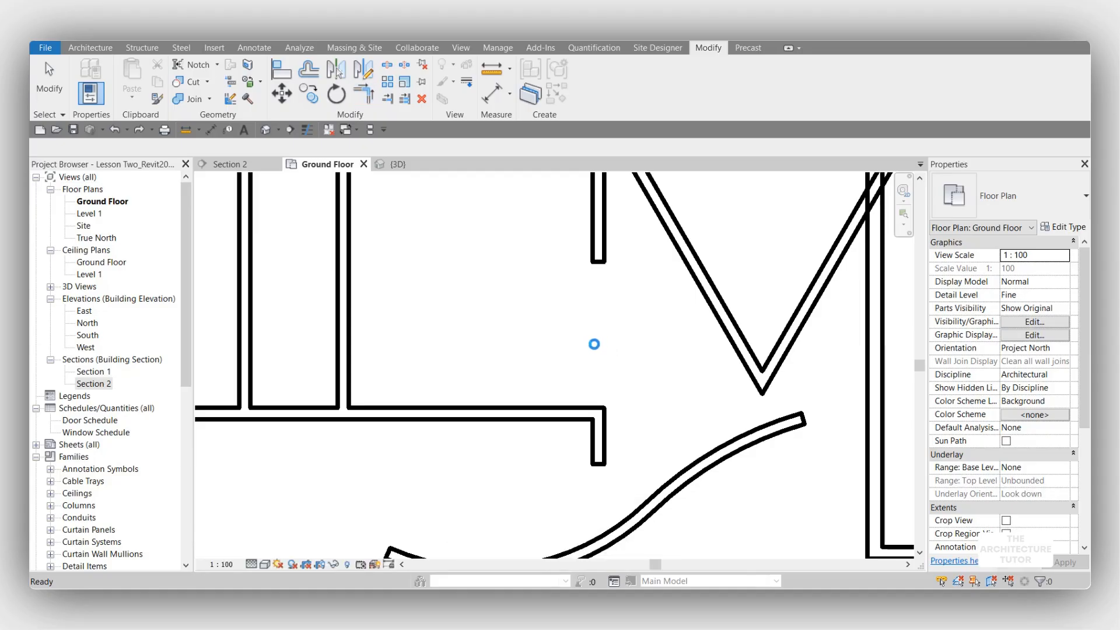
Step: Trim the horizontal wall and the freestanding lower segment to a corner, keeping the segment's part above the horizontal wall
click(315, 412)
click(595, 351)
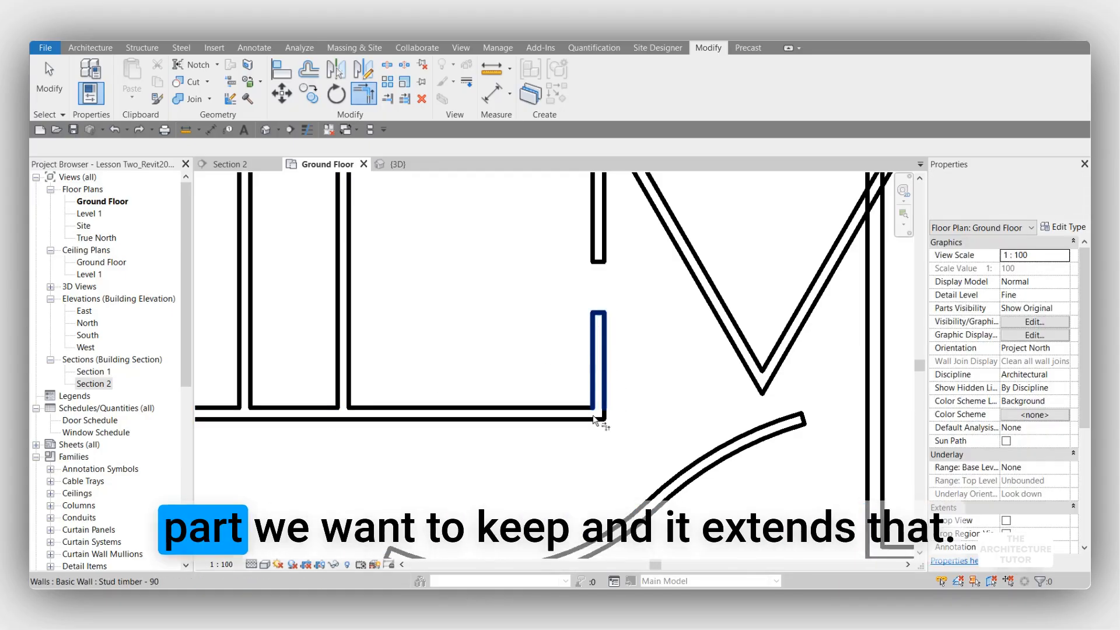
scroll(596, 375, down, 3)
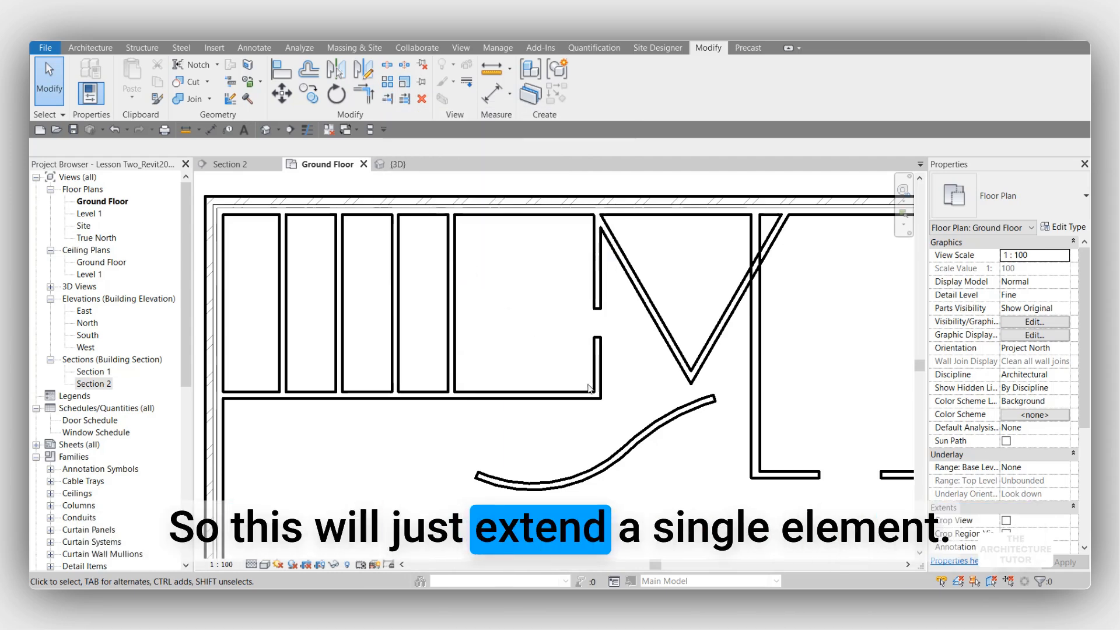
Step: Extend the trimmed vertical segment down to the curved wall with Trim/Extend Single Element, using the curved wall as the boundary
click(388, 99)
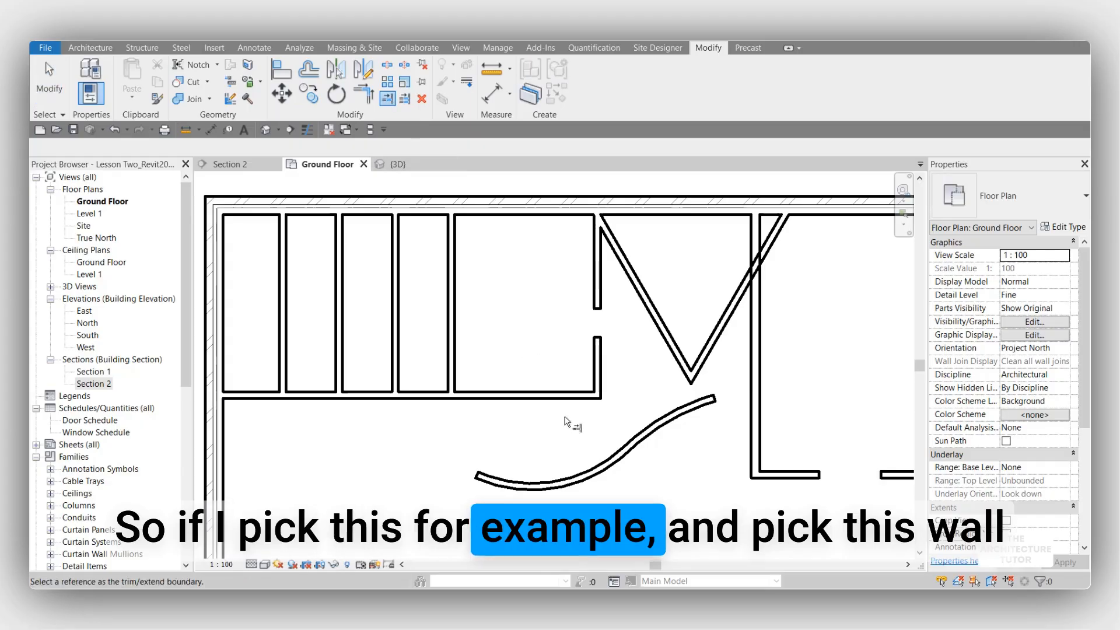
click(601, 471)
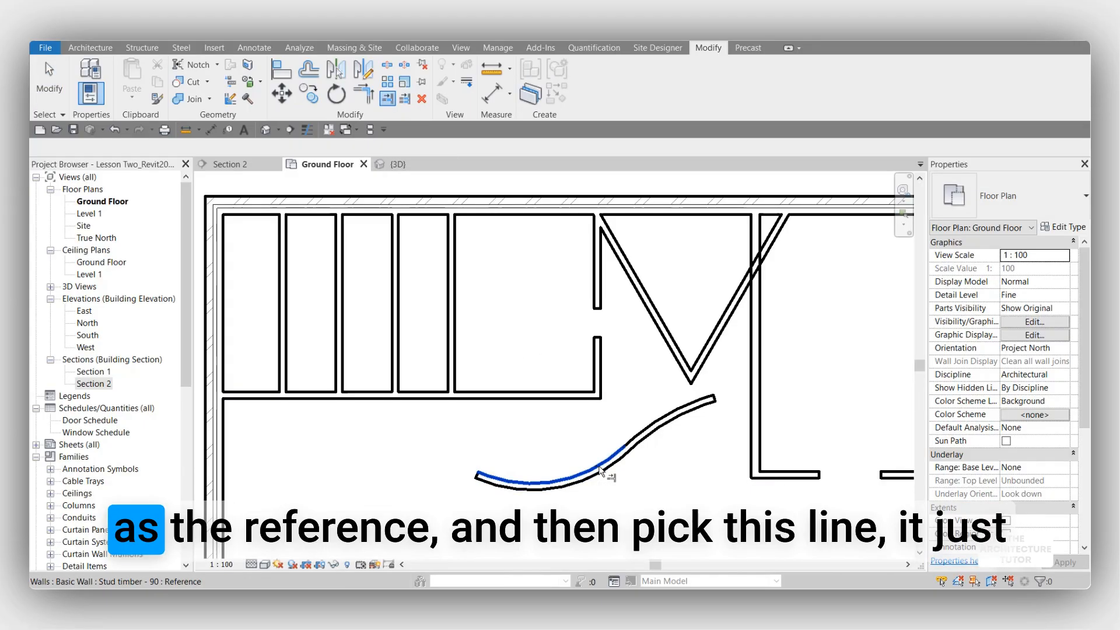
click(598, 373)
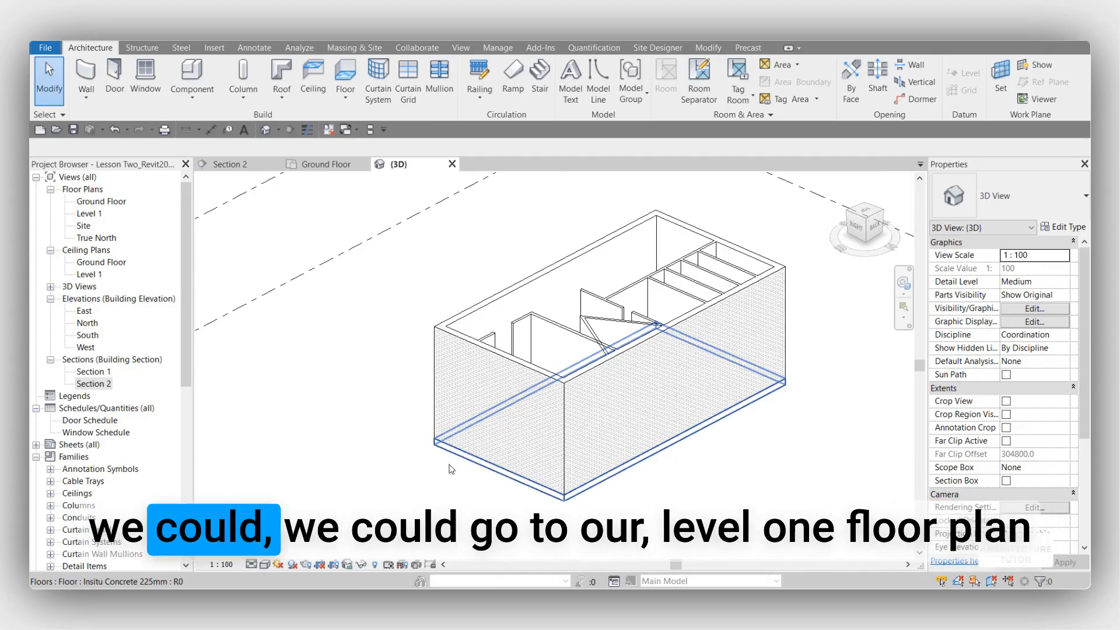
Step: Open the Level 1 floor plan view
click(96, 216)
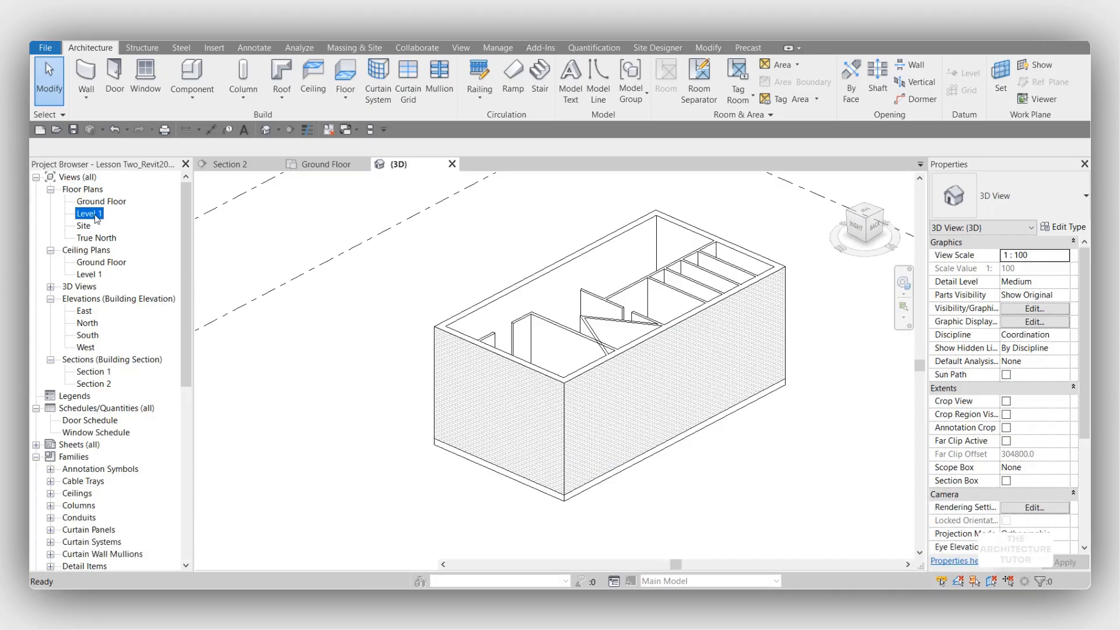
double_click(88, 213)
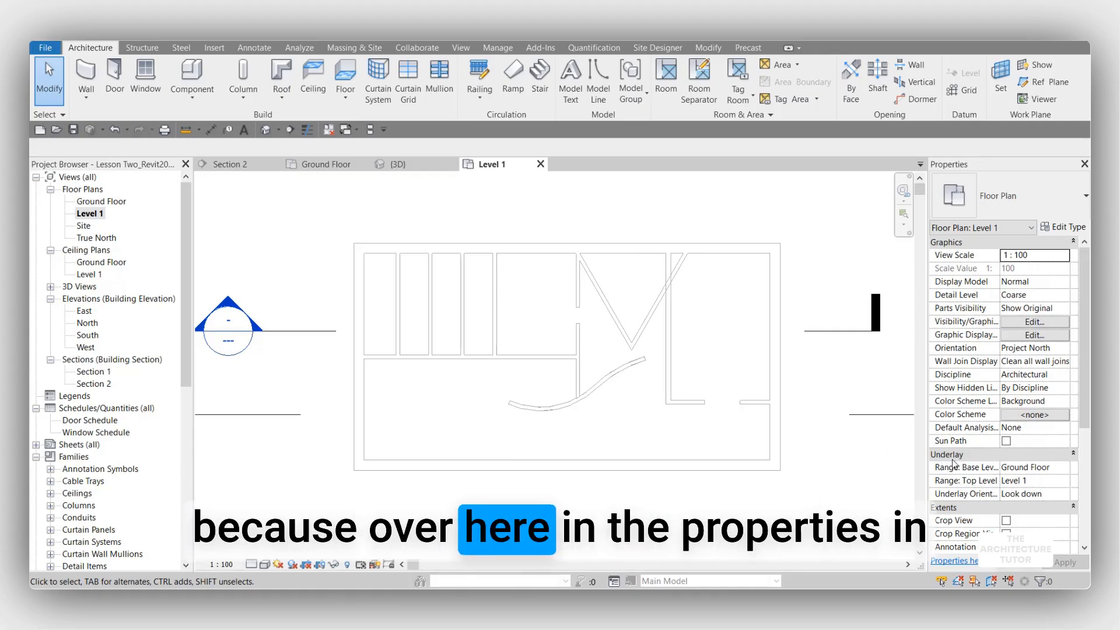
Step: Set the Level 1 plan's underlay base level to None, and restore it to Ground Floor
click(1055, 468)
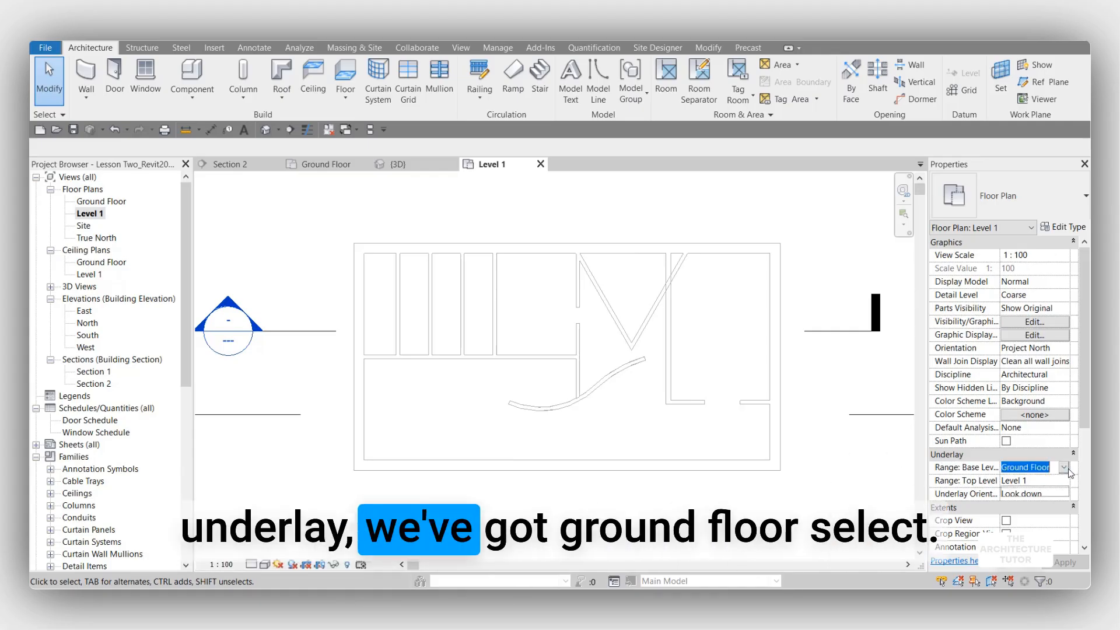
click(1063, 467)
click(1062, 560)
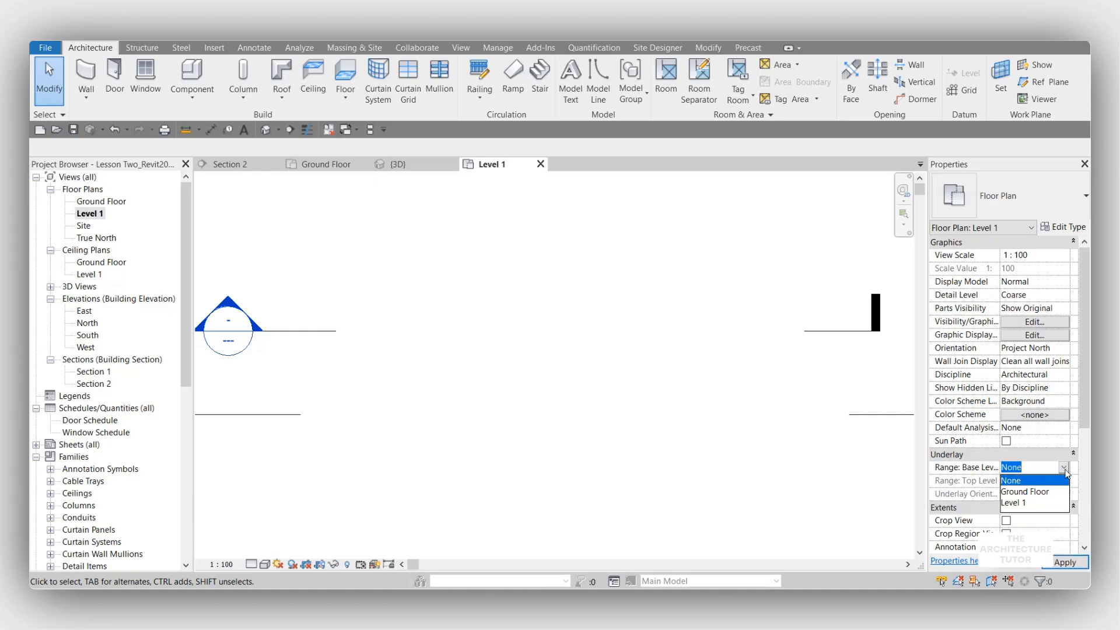
click(1049, 492)
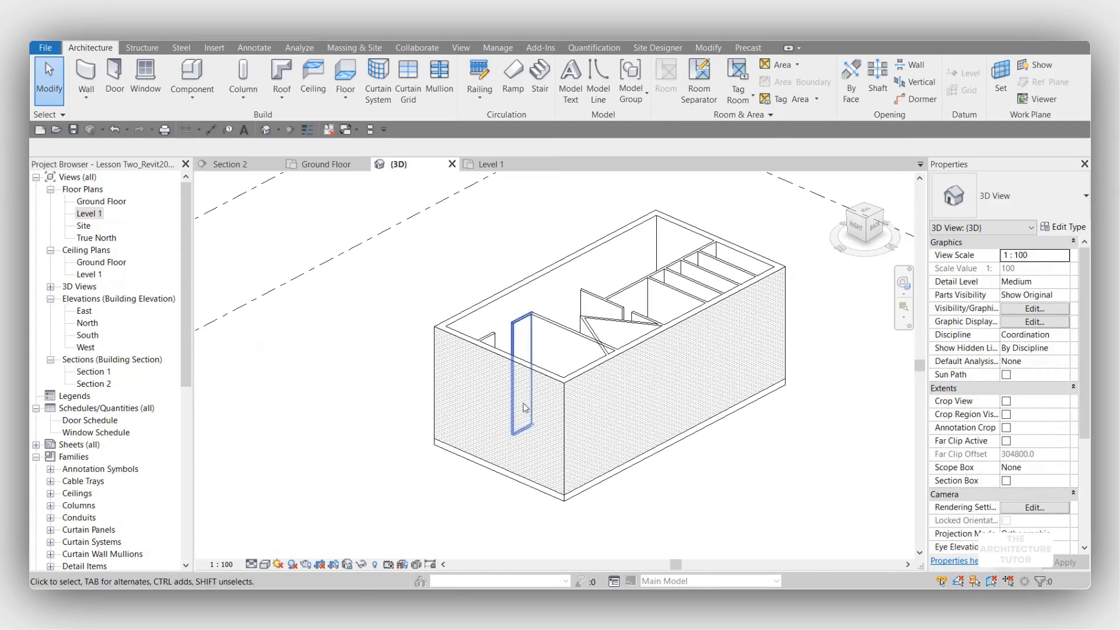
Step: Select the ground floor slab together with the chain of four exterior walls in the 3D view, and check the selection with Filter
click(527, 484)
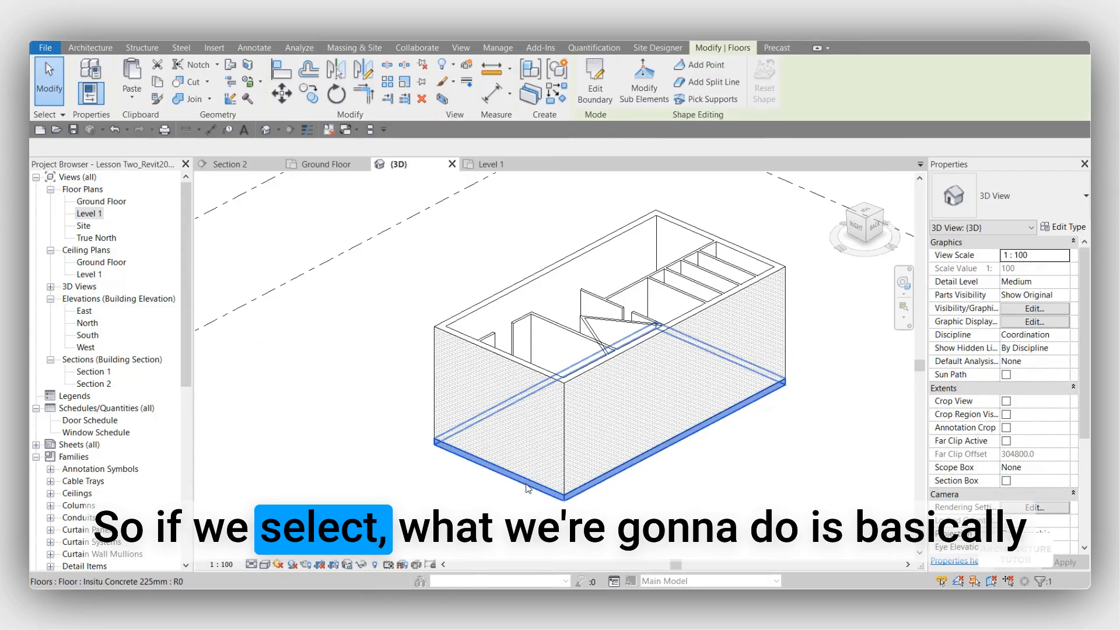
middle_drag(692, 472, 659, 505)
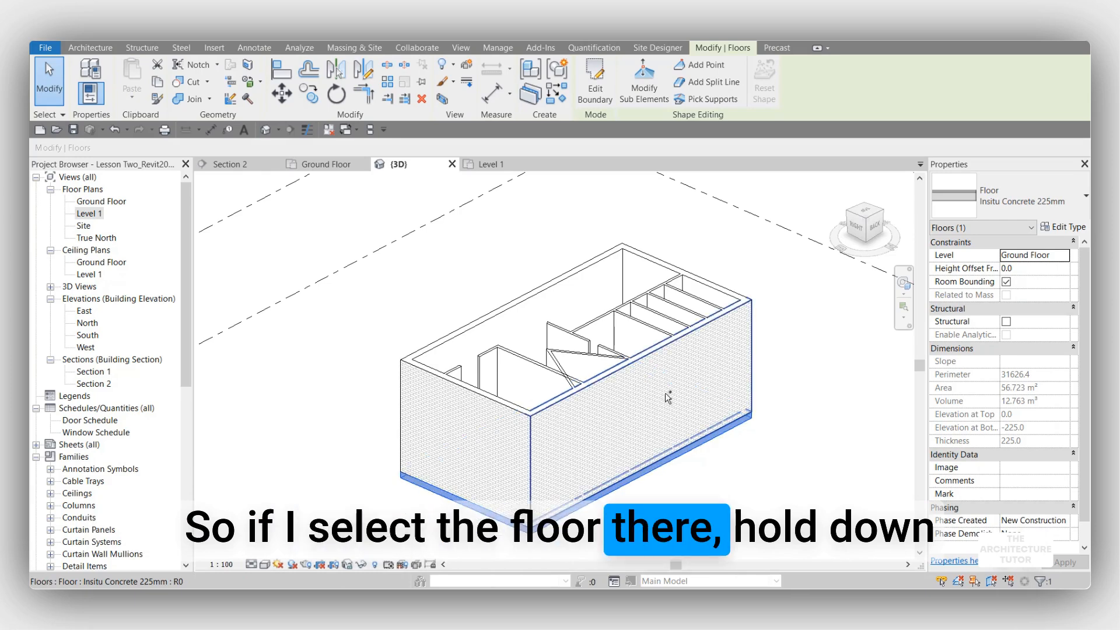
key(Tab)
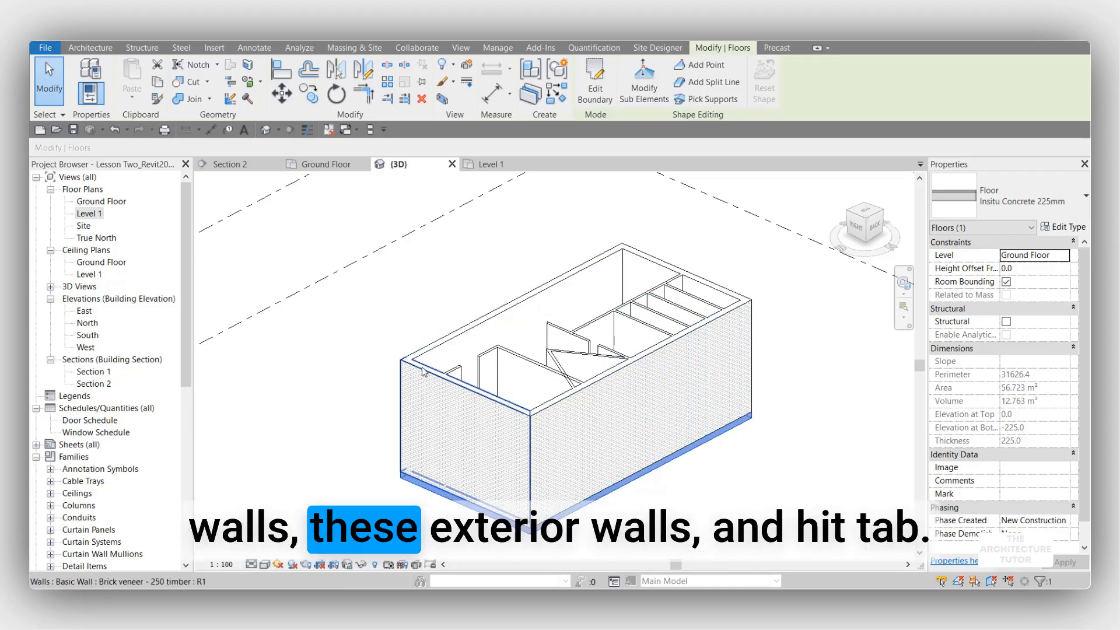
key(Tab)
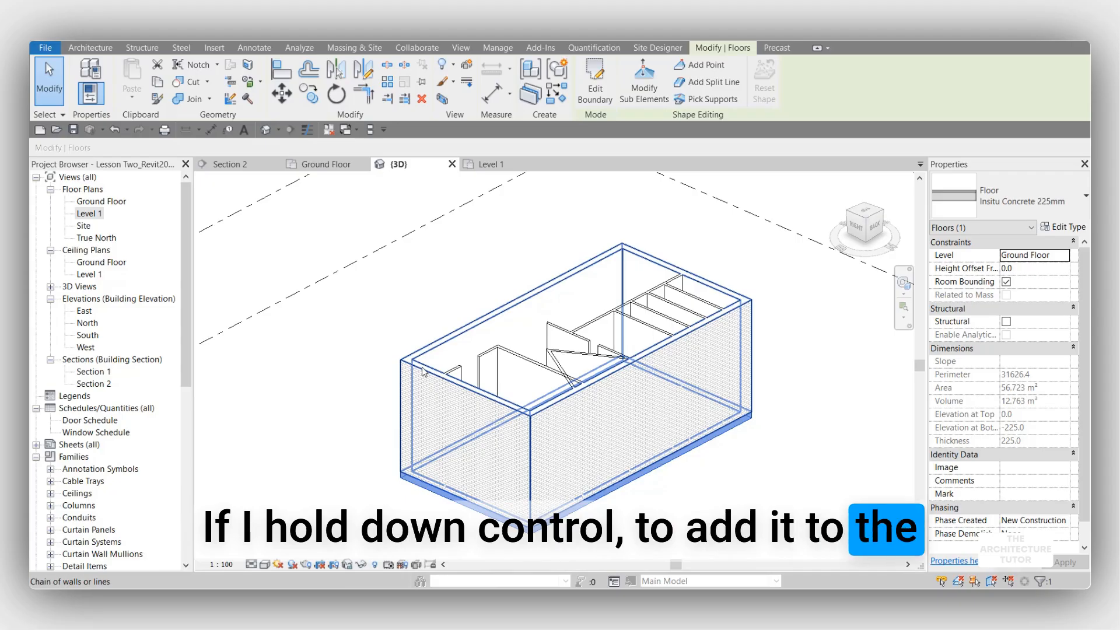
ctrl+click(424, 371)
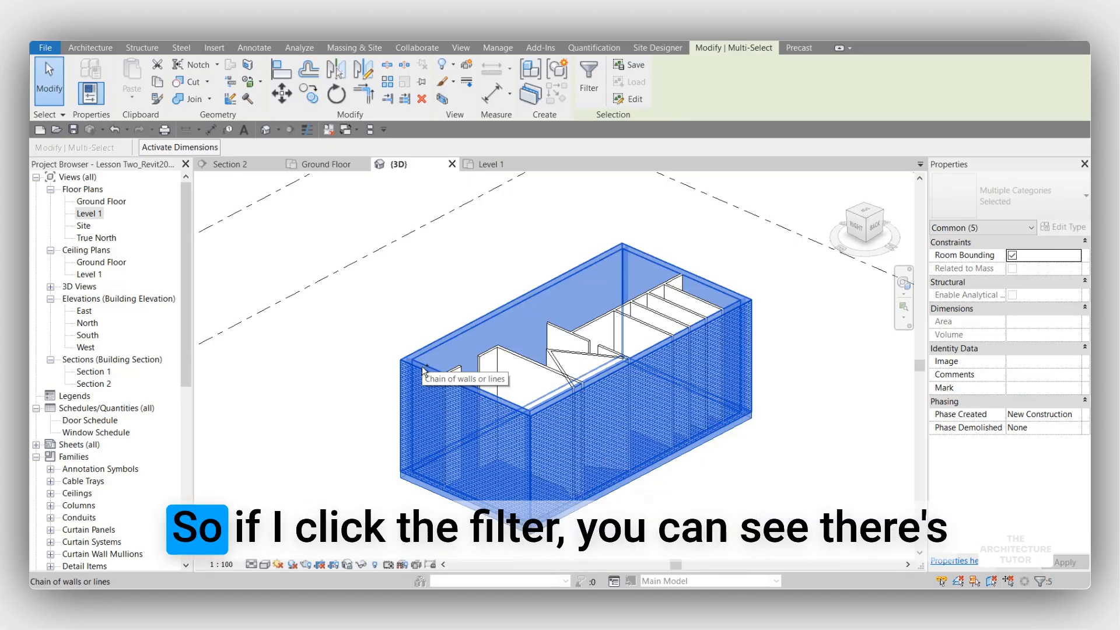
click(588, 79)
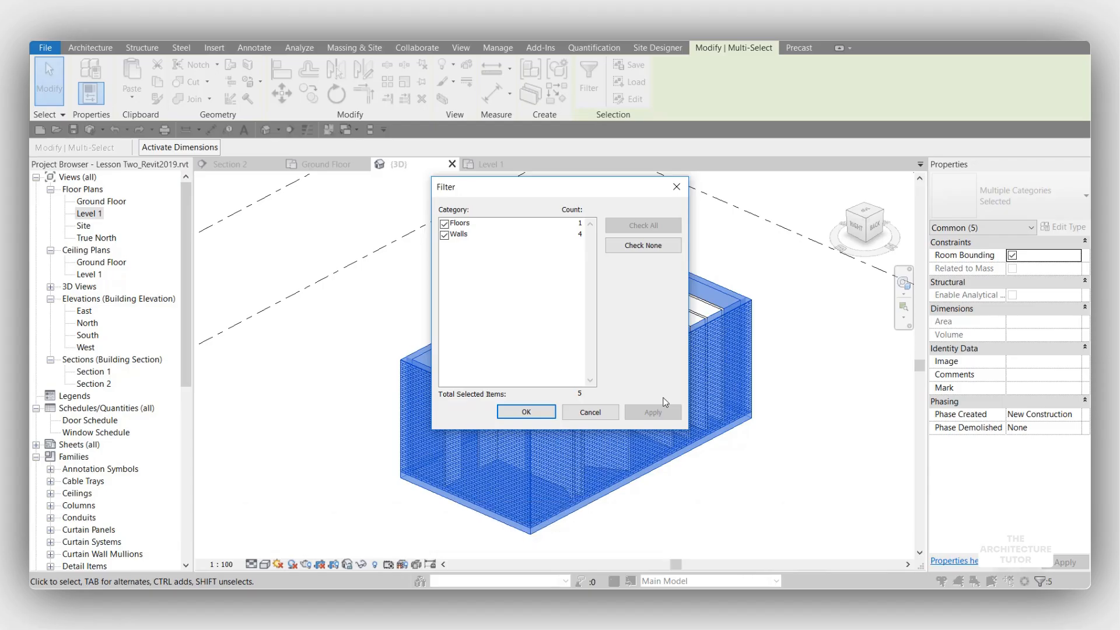
click(527, 412)
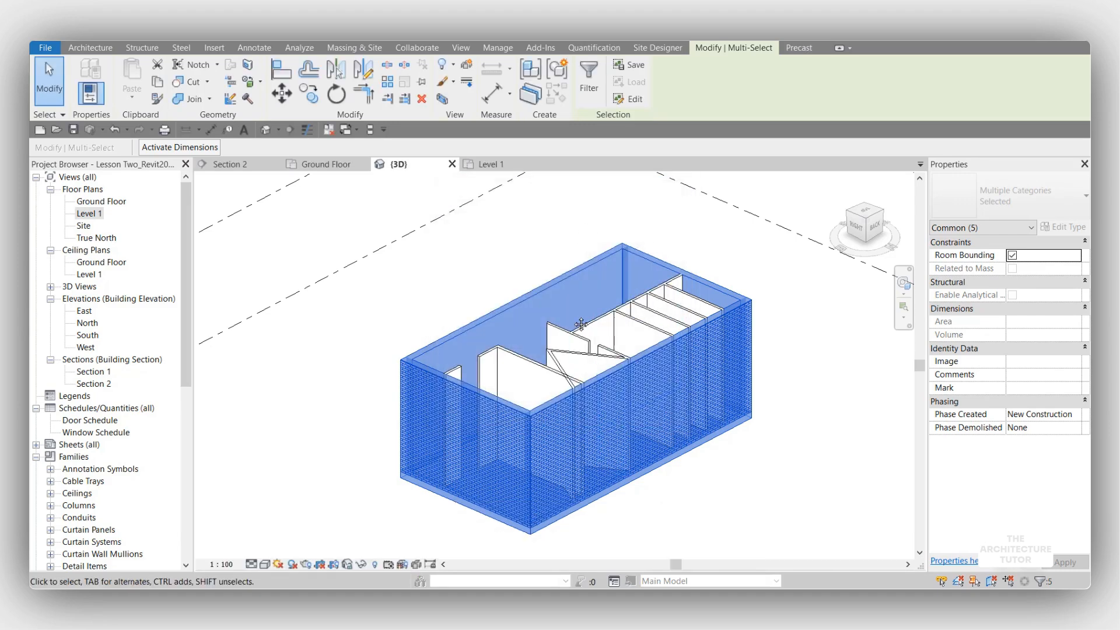
Step: Copy the selected floor and exterior walls to the clipboard and paste them aligned to Level 1
middle_drag(581, 325, 568, 328)
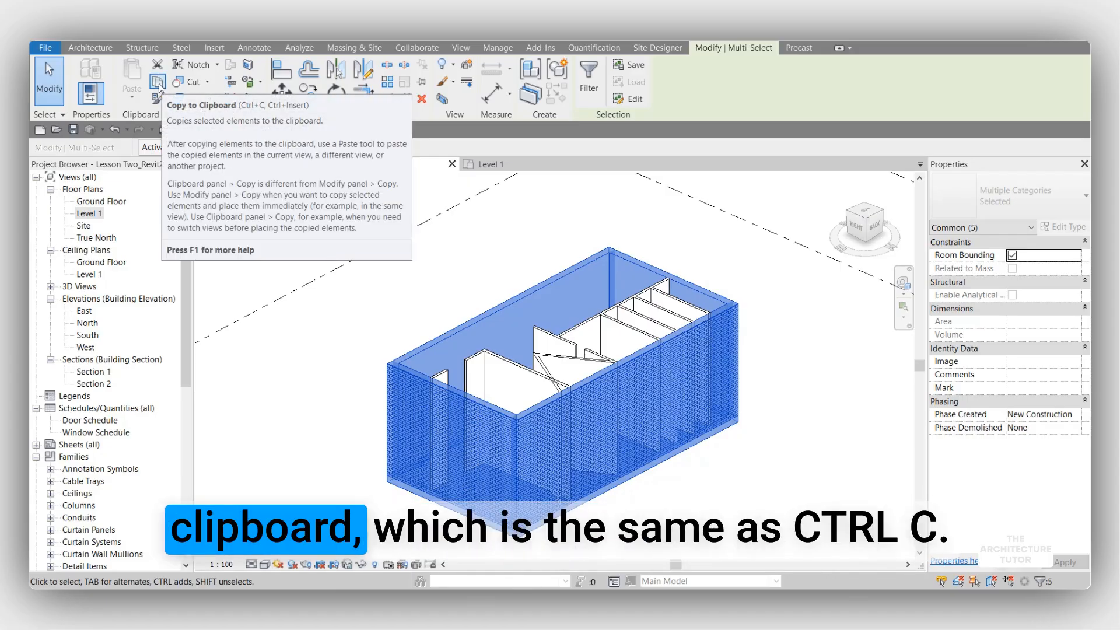
click(158, 83)
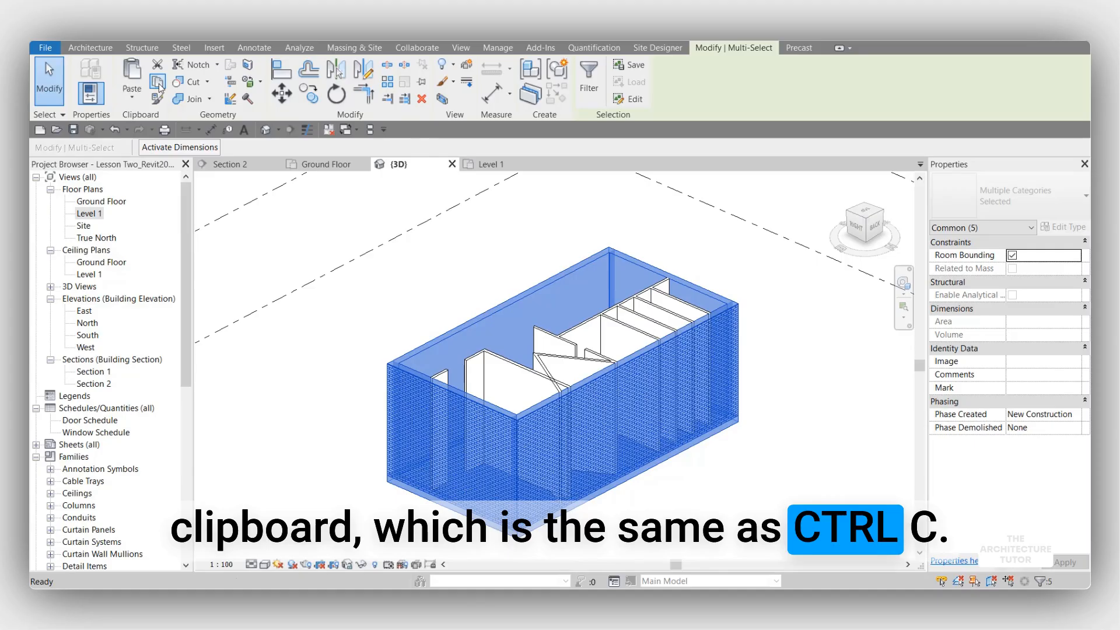
click(133, 103)
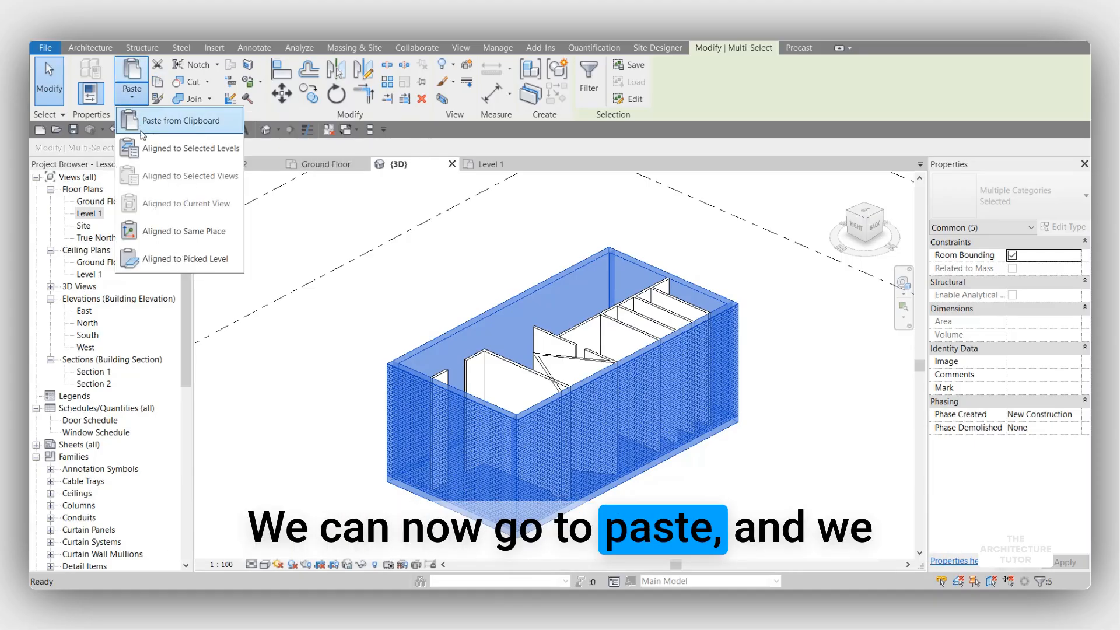
click(200, 151)
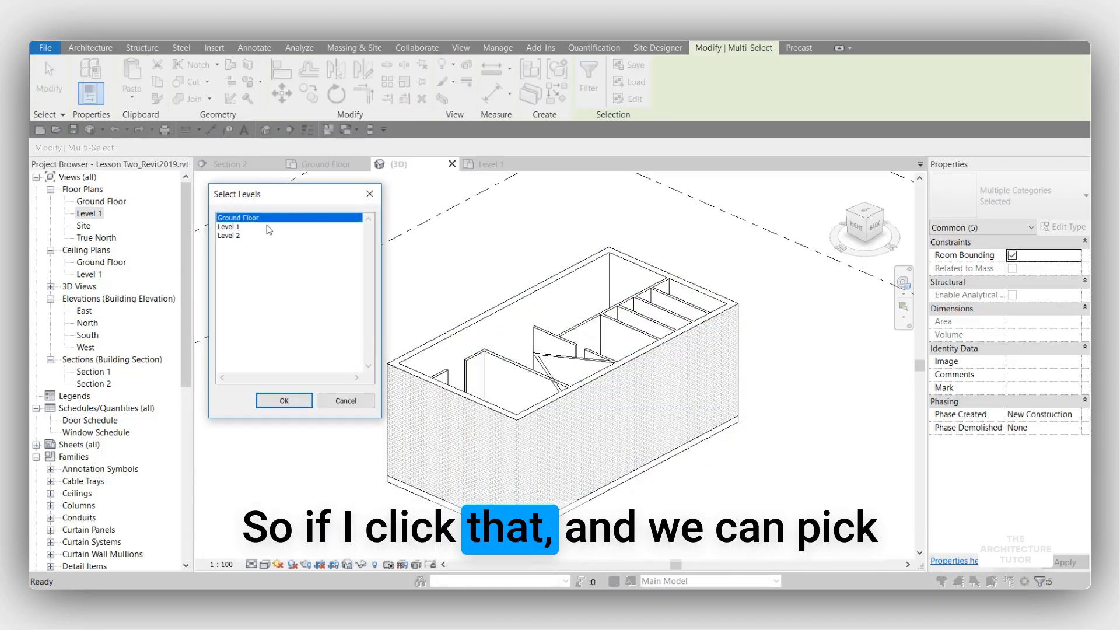
click(236, 226)
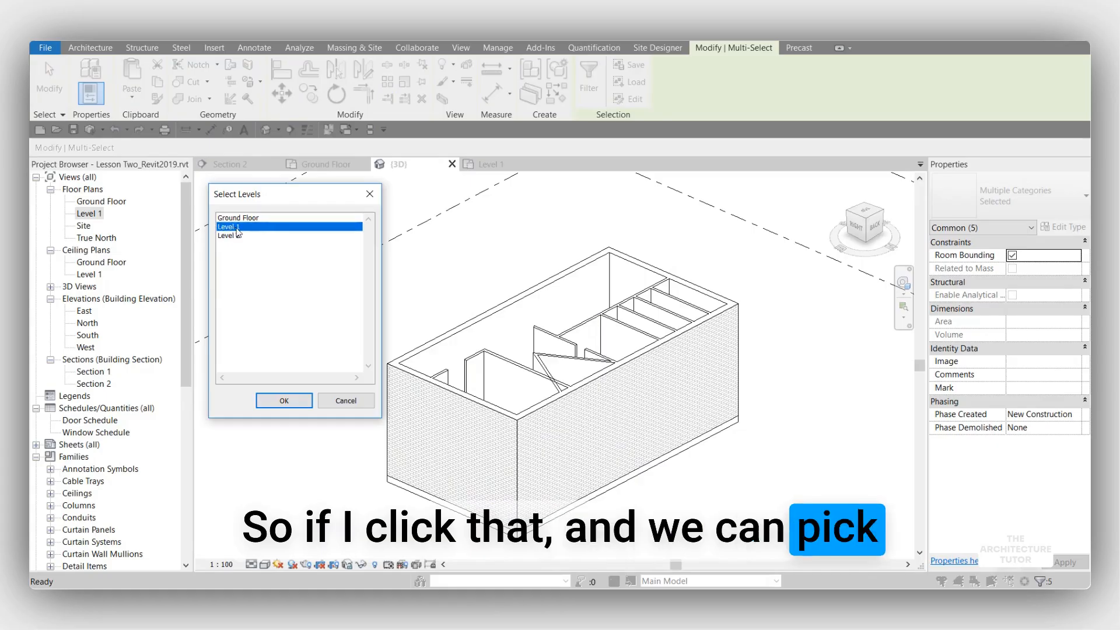
click(293, 404)
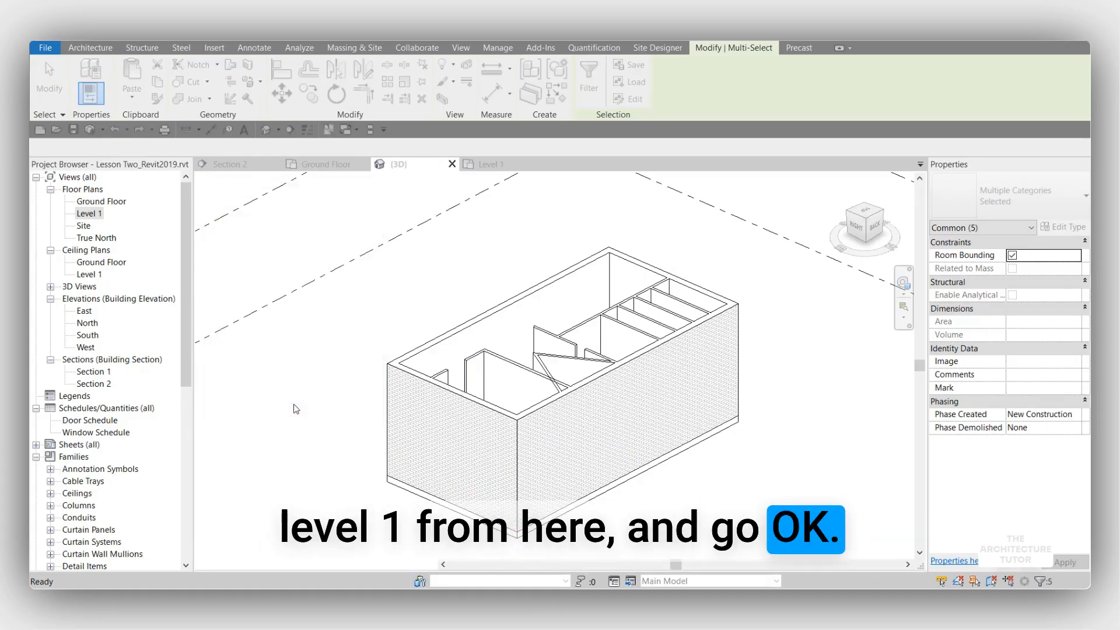
middle_drag(361, 408, 330, 469)
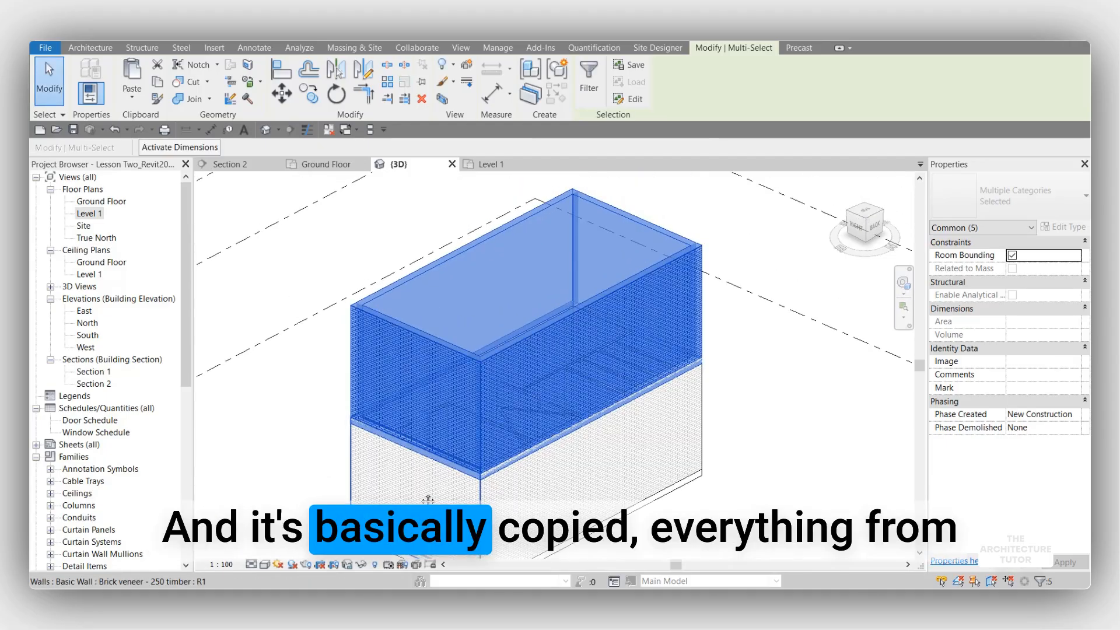
middle_drag(427, 498, 418, 442)
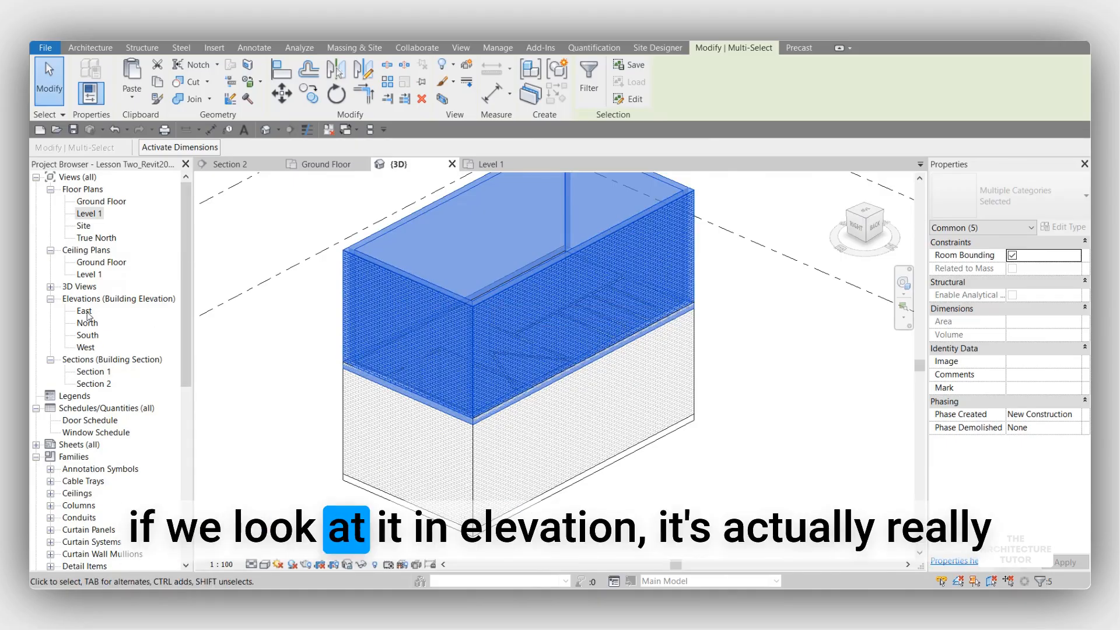
Step: Open the East elevation to examine how the copied storey's walls sit against the levels
key(Escape)
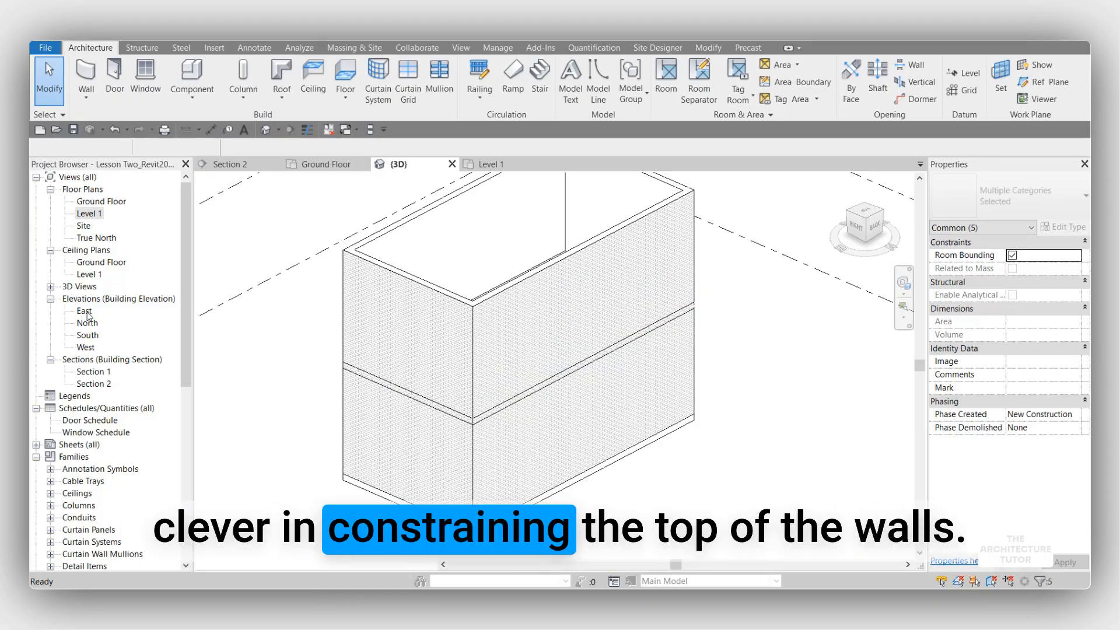
double_click(86, 312)
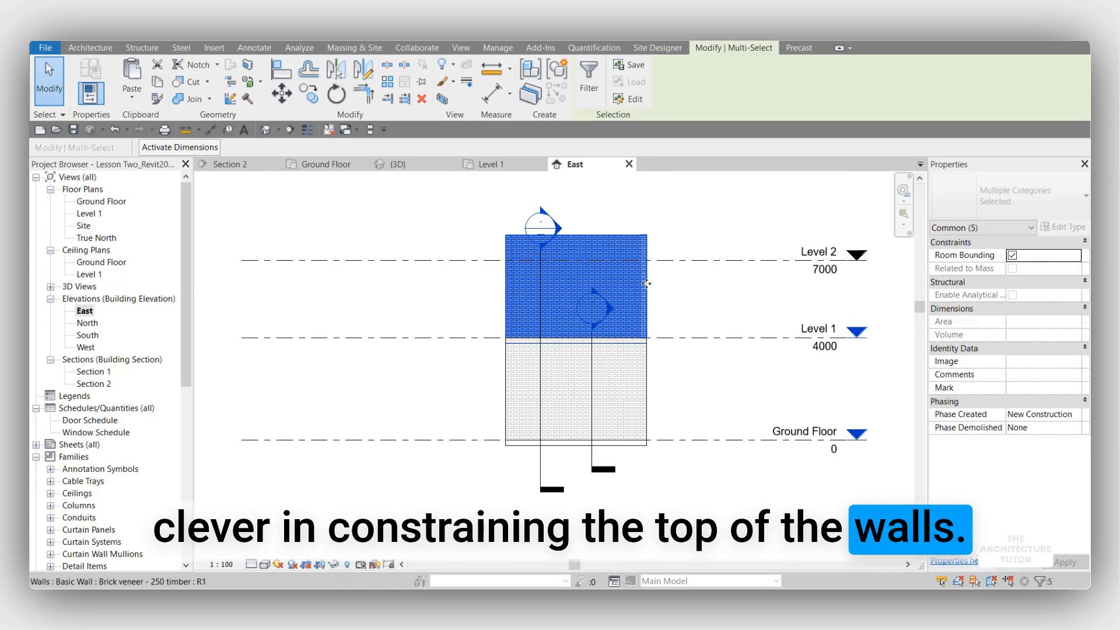
scroll(646, 283, up, 1)
middle_drag(666, 255, 590, 273)
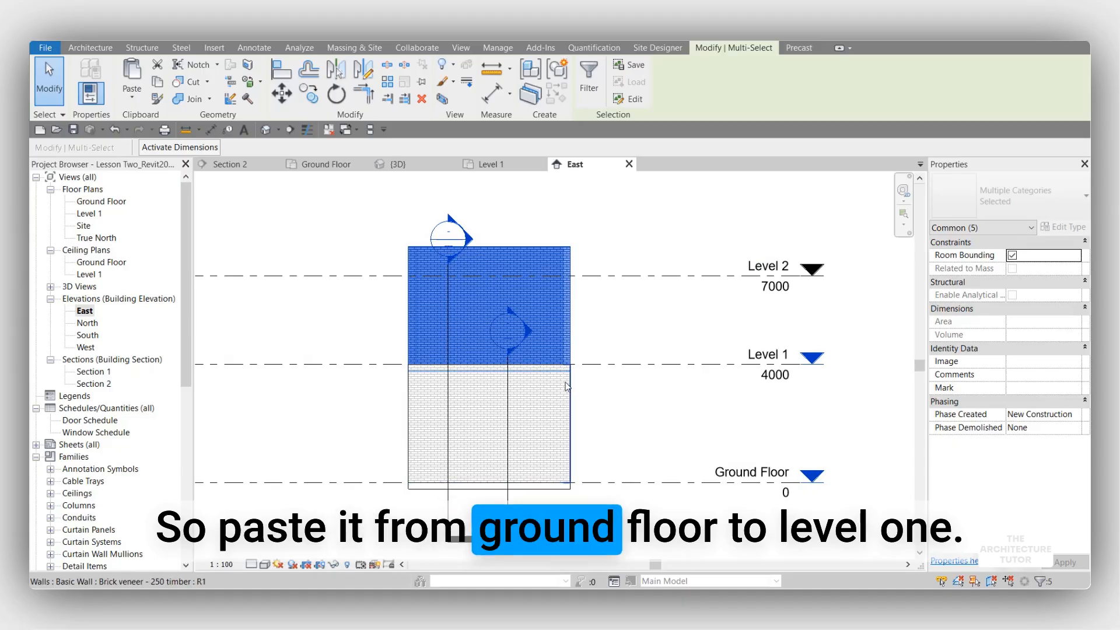
Step: Constrain the top of the four upper-storey exterior walls to Level 2 with a top offset of 0
key(Escape)
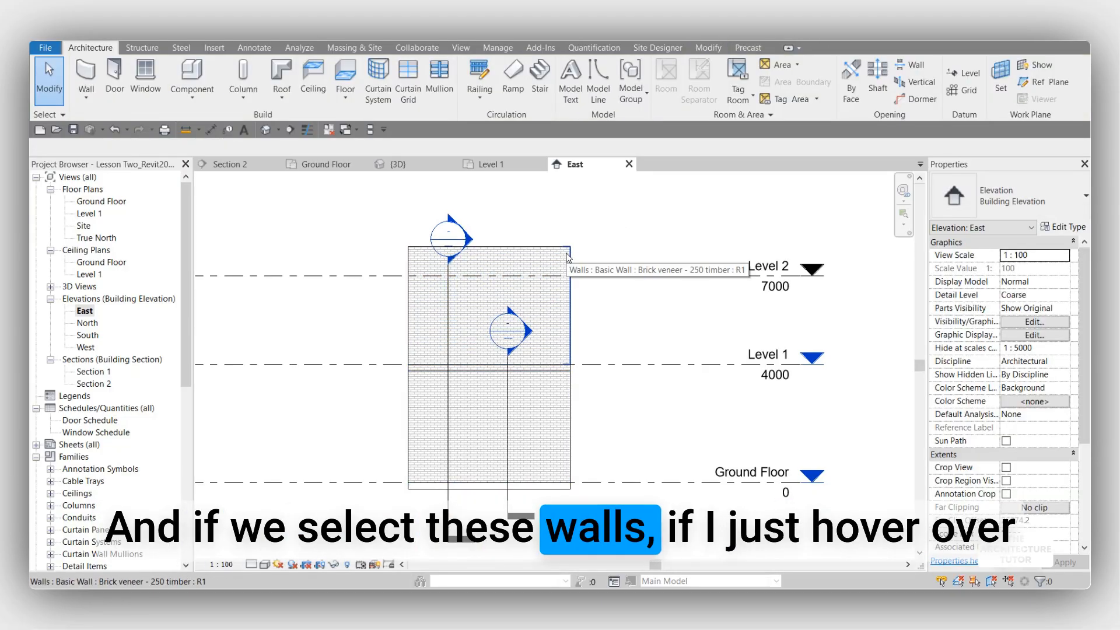
key(Tab)
click(569, 257)
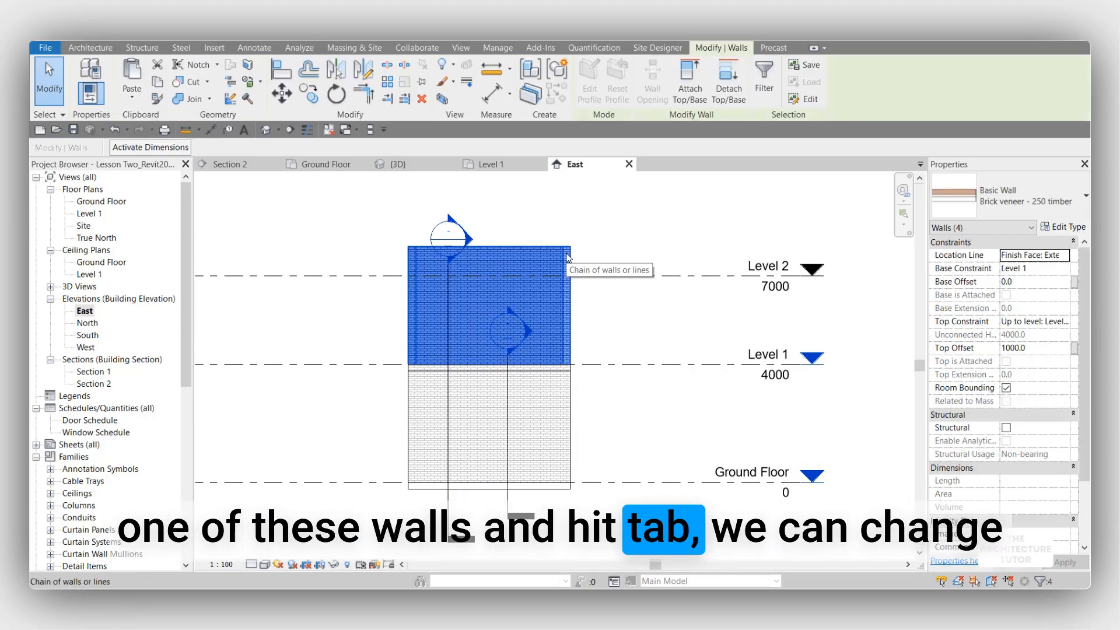
click(1029, 322)
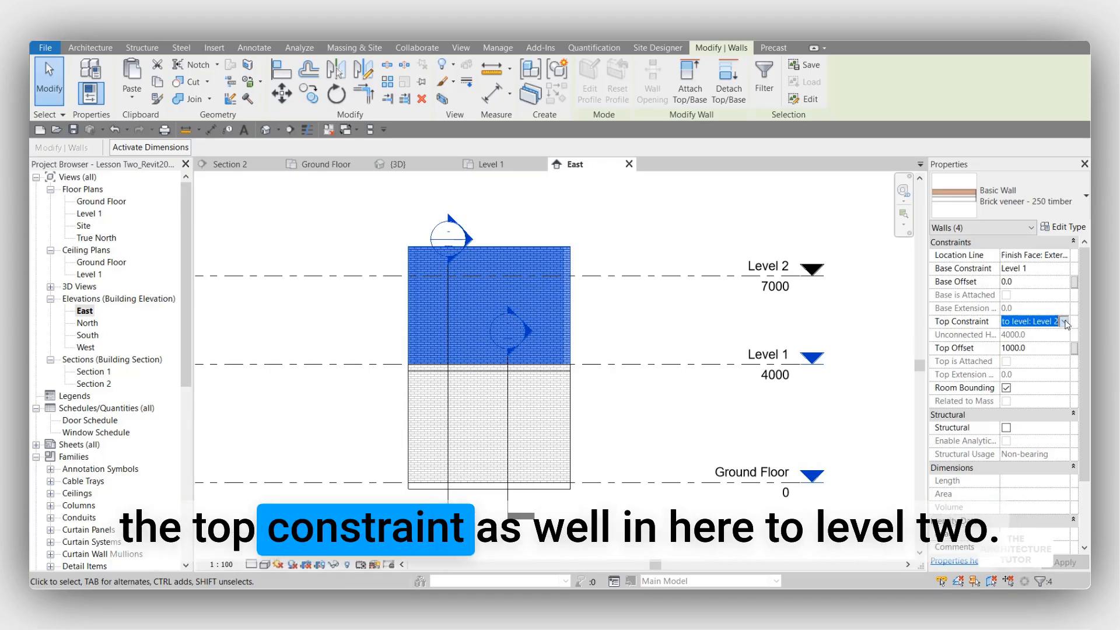
click(1063, 321)
click(1020, 369)
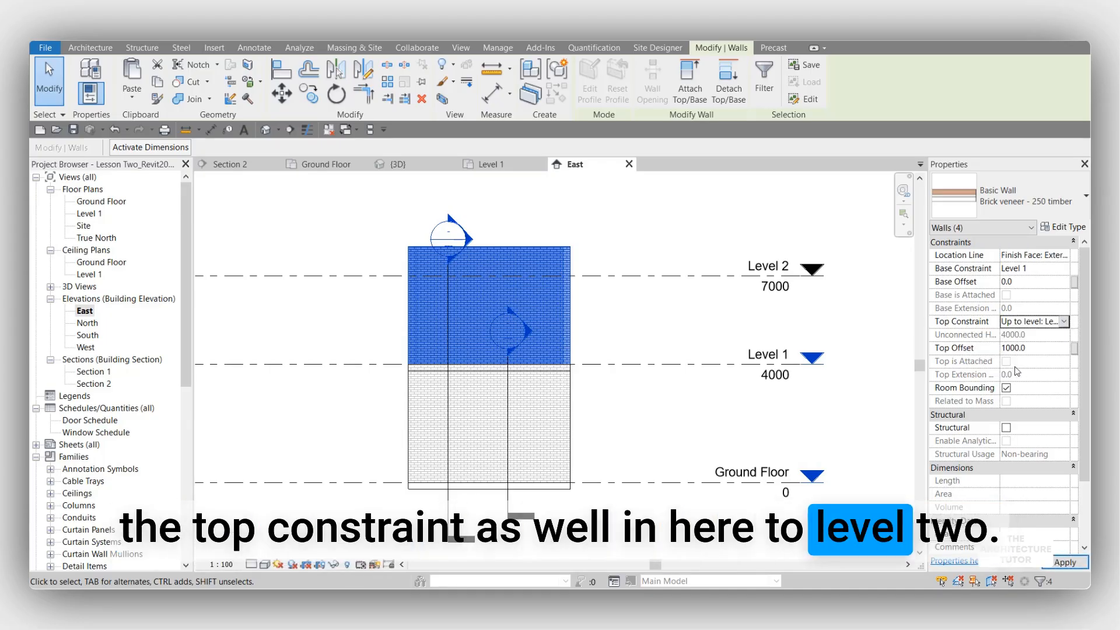
double_click(1032, 348)
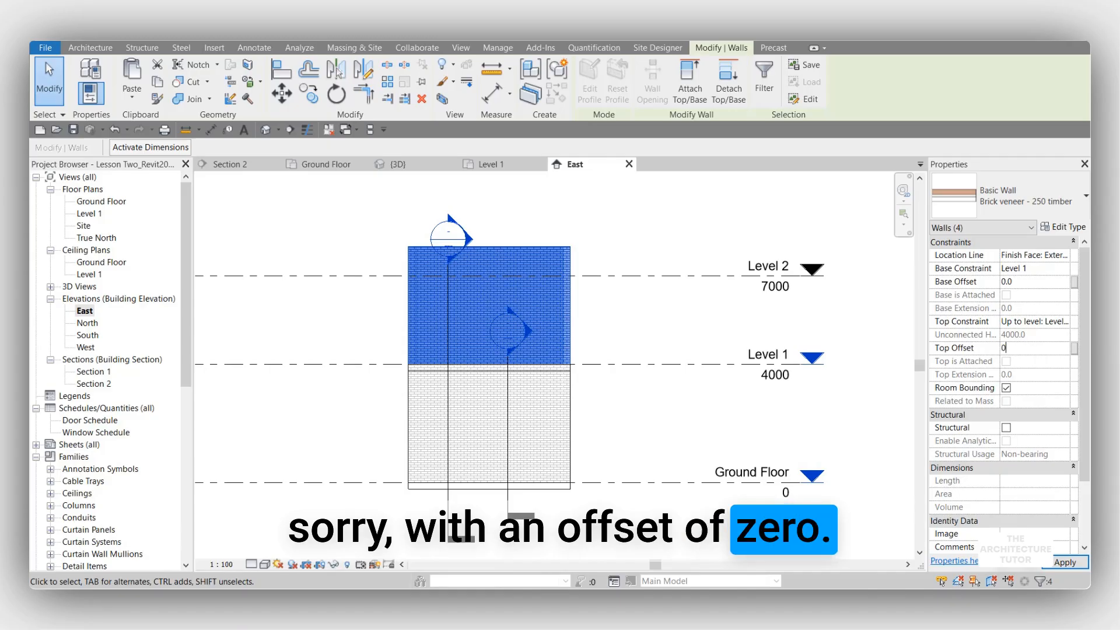
key(Return)
click(1063, 561)
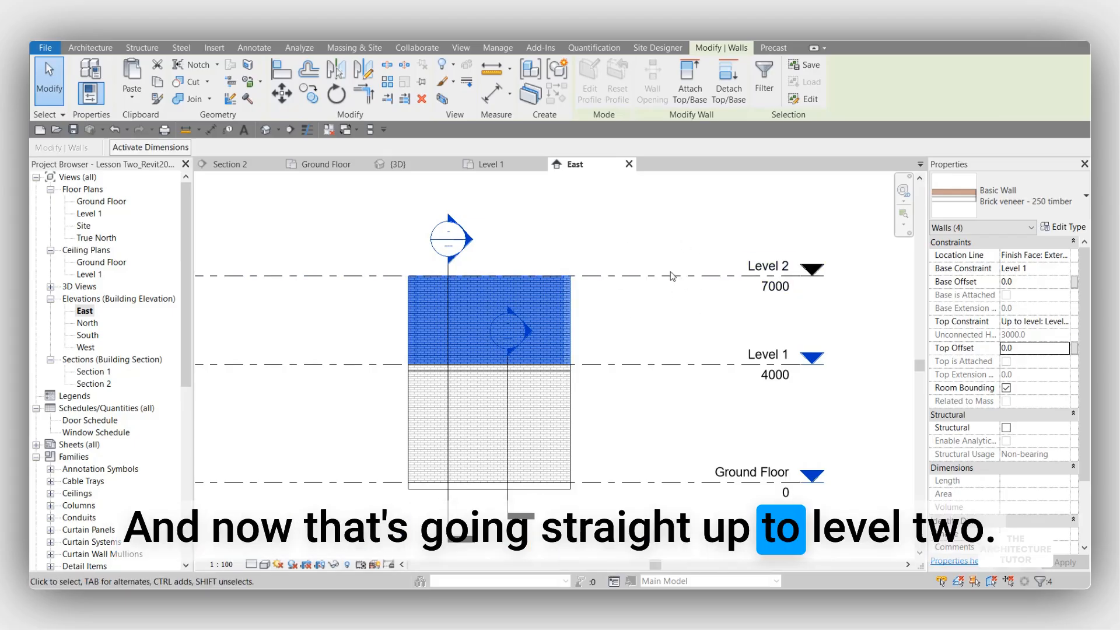
Step: Try to move the Level 2 line slightly upward in the East elevation
click(633, 276)
drag(635, 275, 634, 252)
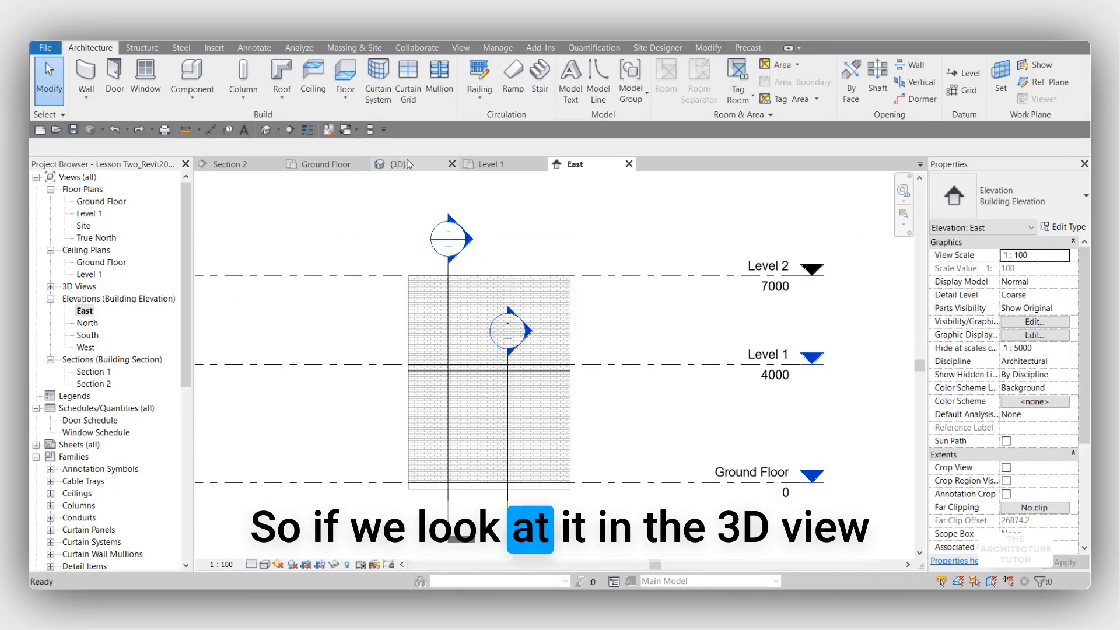
Step: Examine the two-storey building from another angle in the 3D view
click(402, 164)
shift+middle_drag(550, 396, 548, 413)
shift+middle_drag(575, 376, 547, 362)
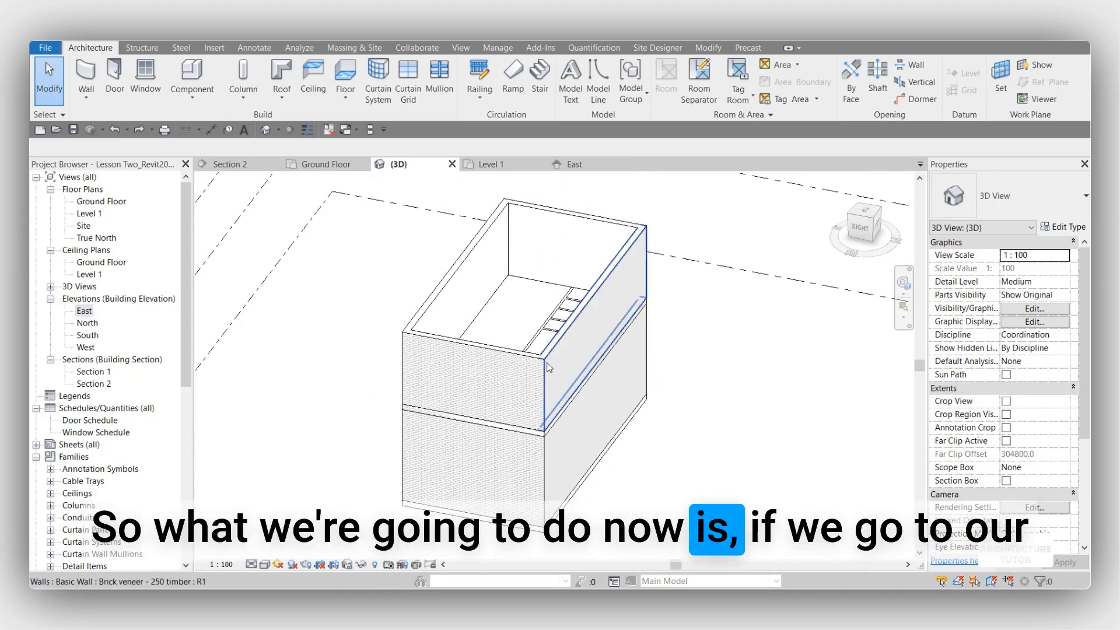
Step: In the Level 1 floor plan, rotate the chain of four exterior walls 90 degrees counterclockwise about its centre, and view it in 3D
click(488, 165)
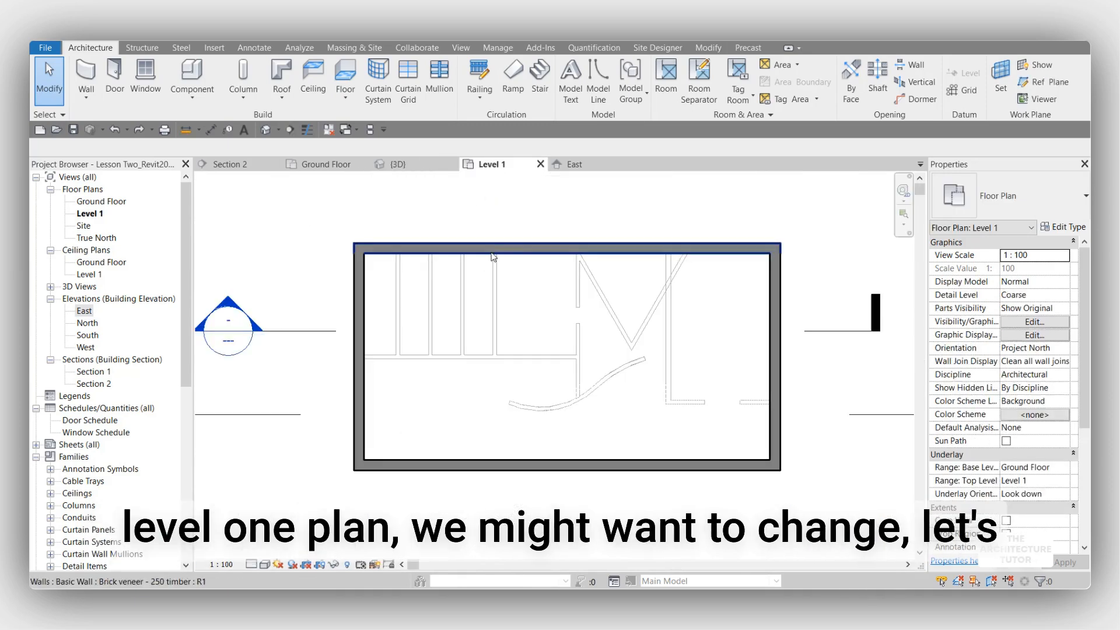
click(531, 252)
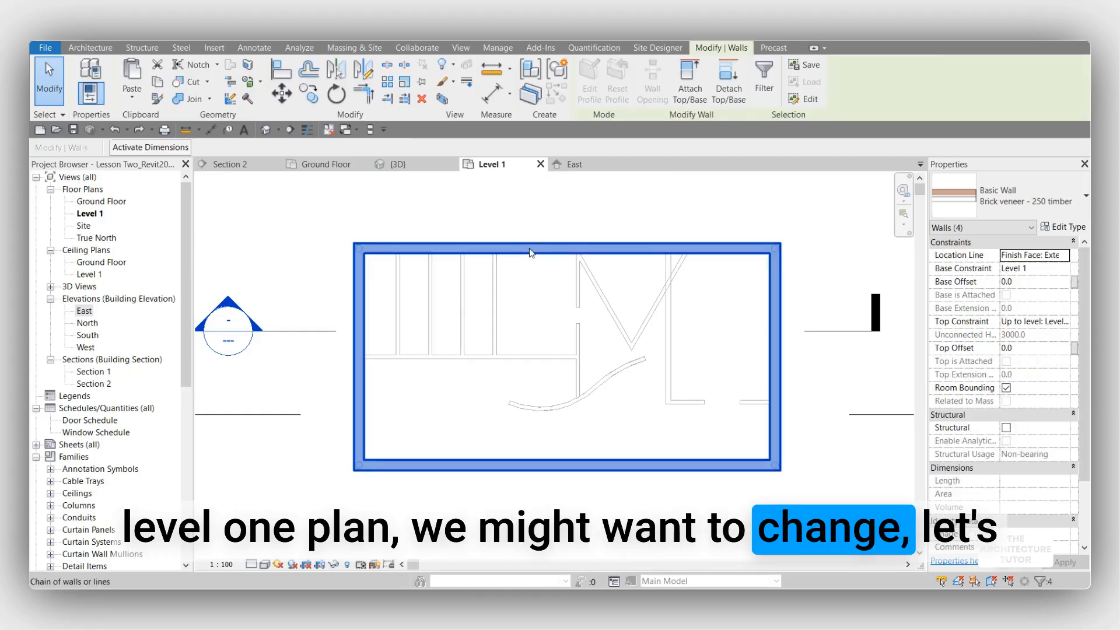
scroll(532, 252, down, 1)
middle_drag(538, 307, 515, 313)
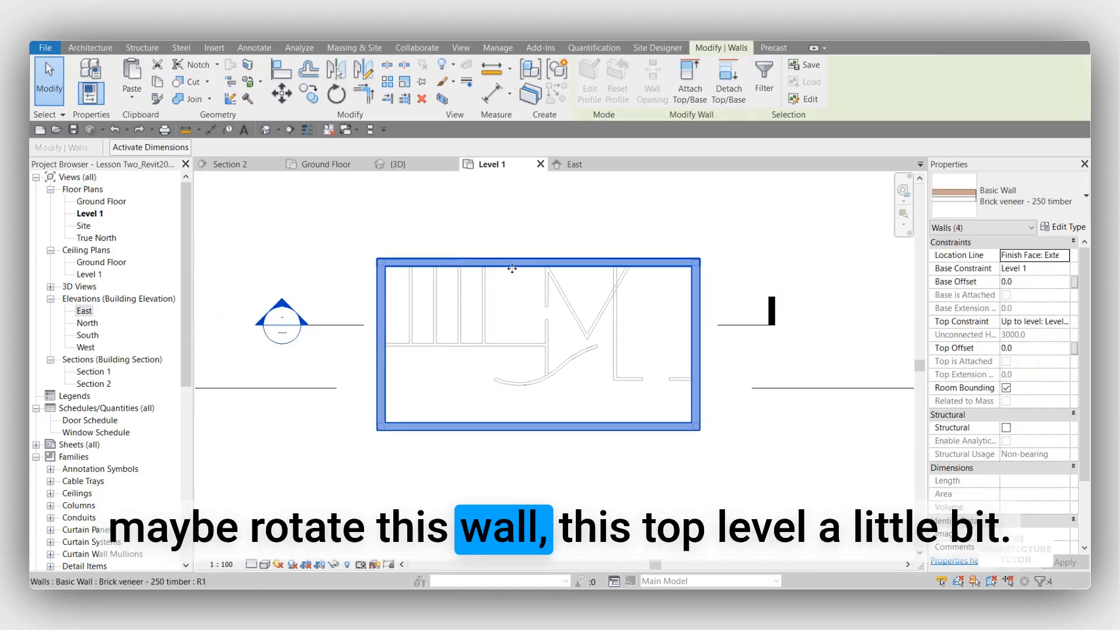
key(Escape)
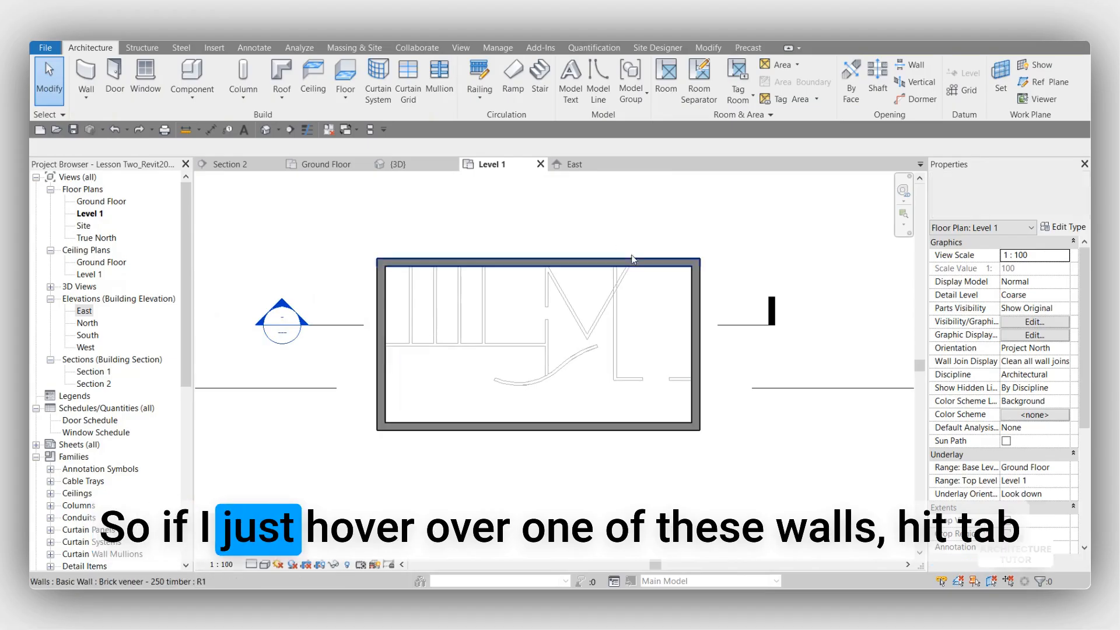
key(Tab)
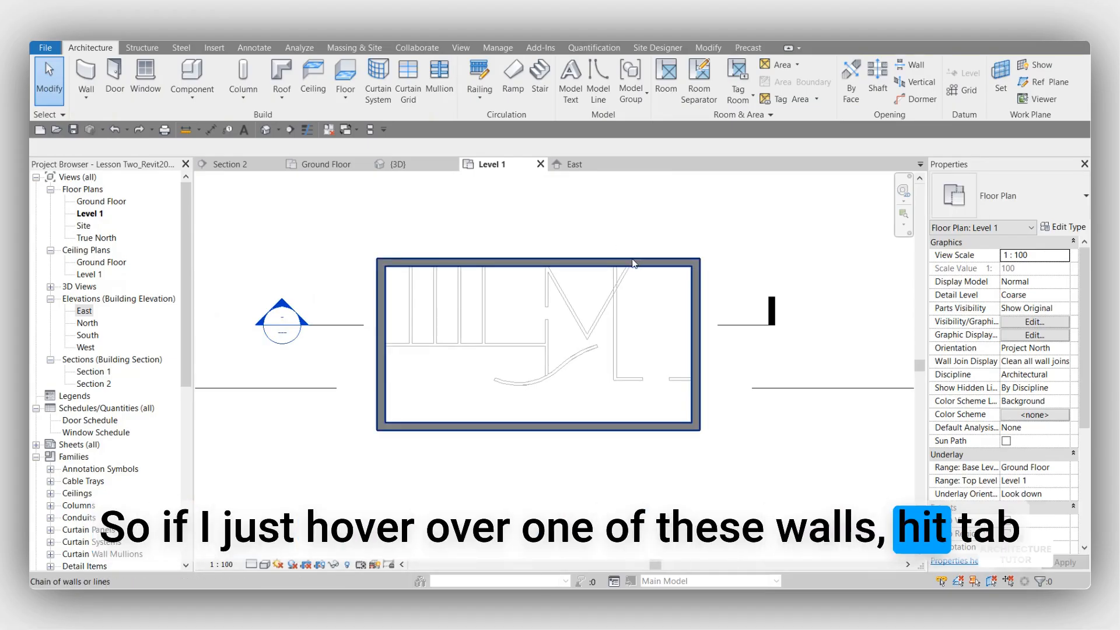
click(634, 263)
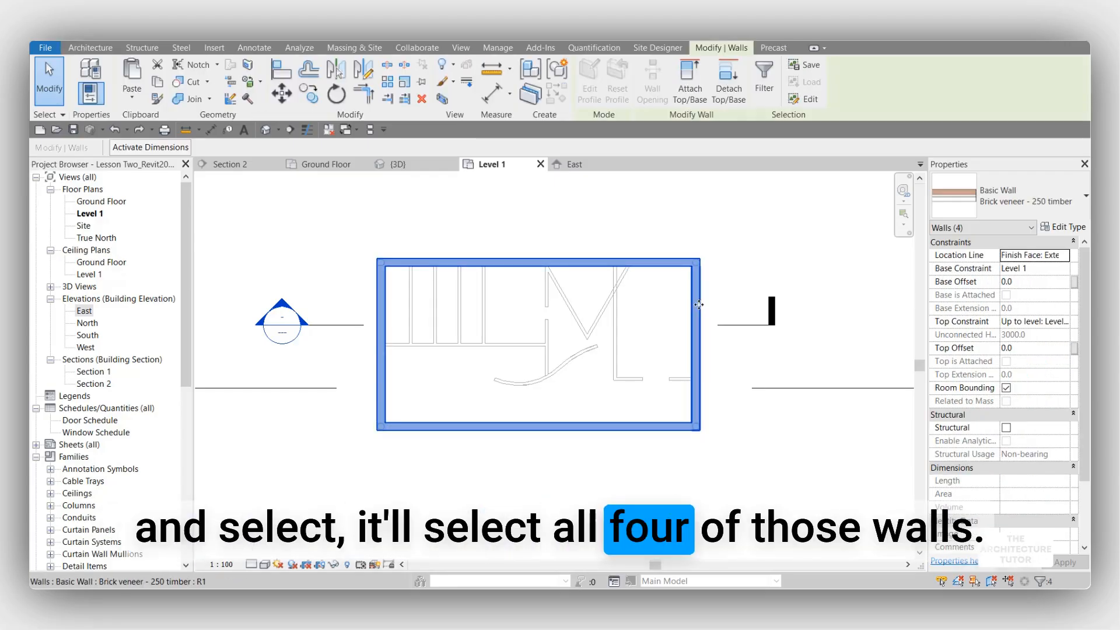
click(336, 93)
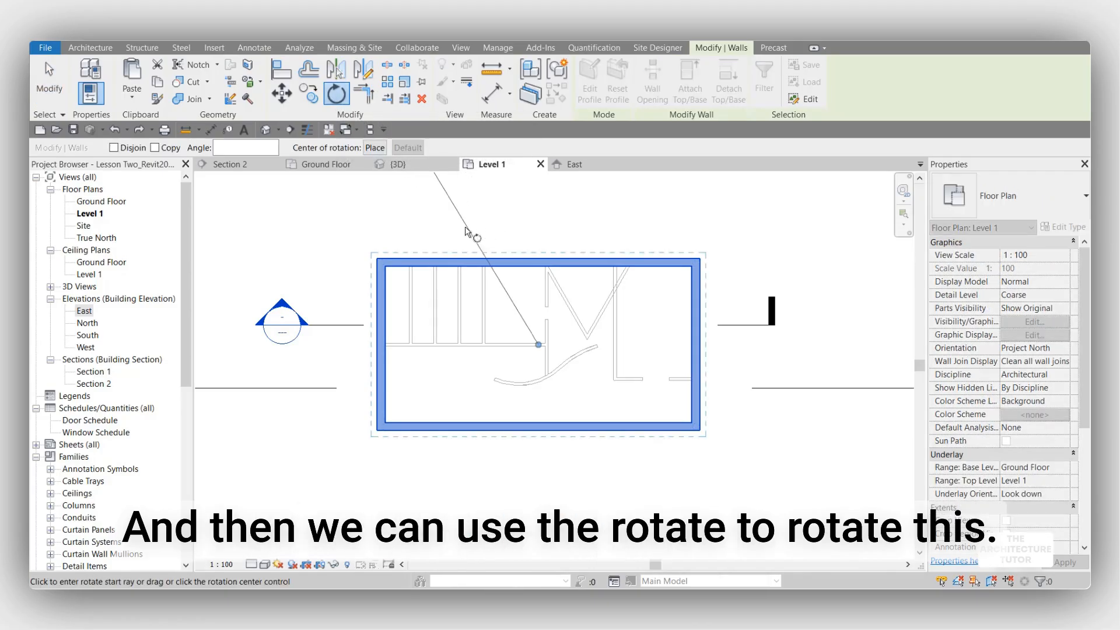
click(538, 232)
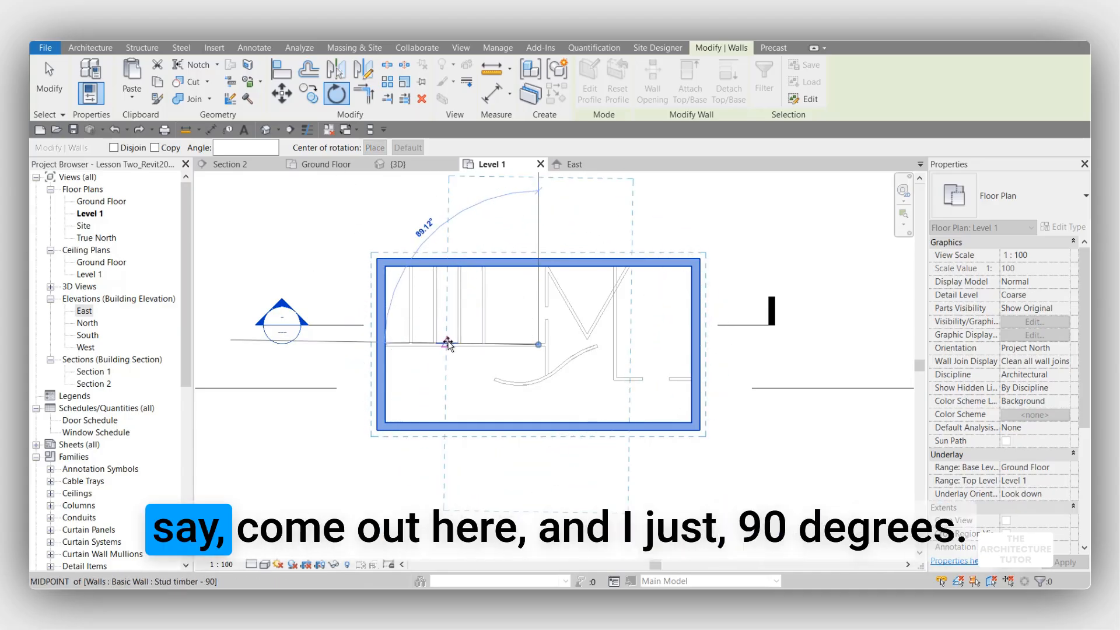
click(330, 345)
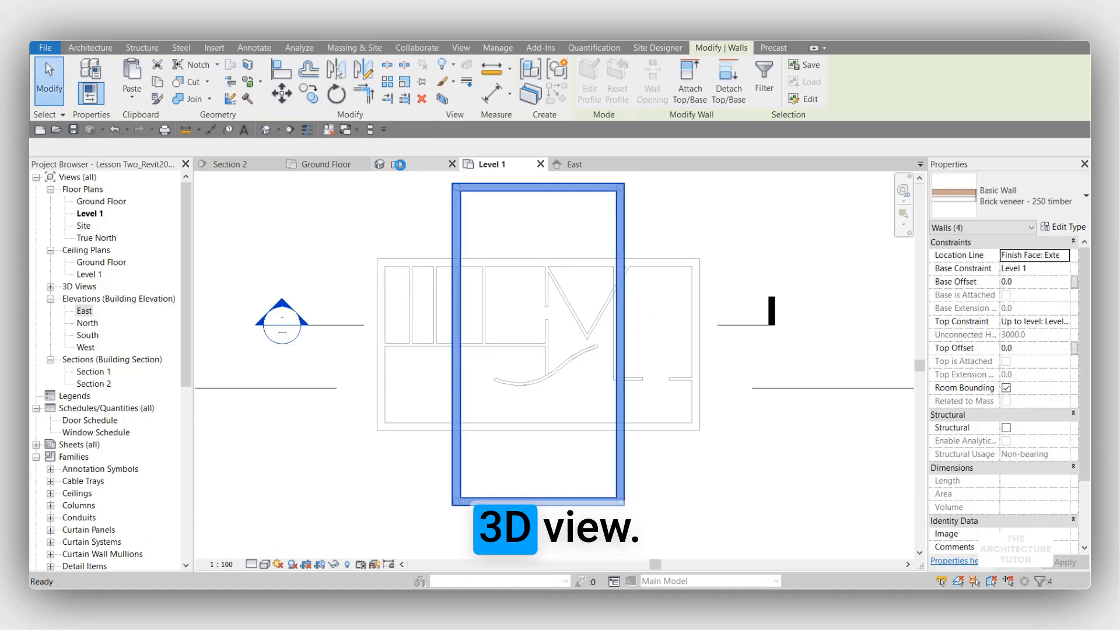
click(398, 163)
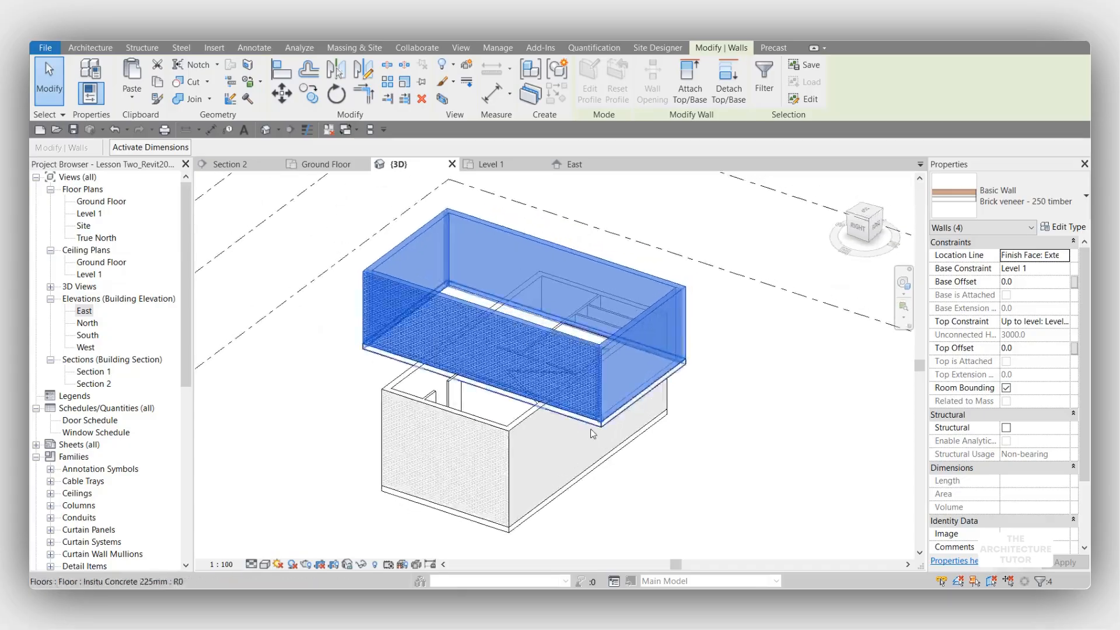